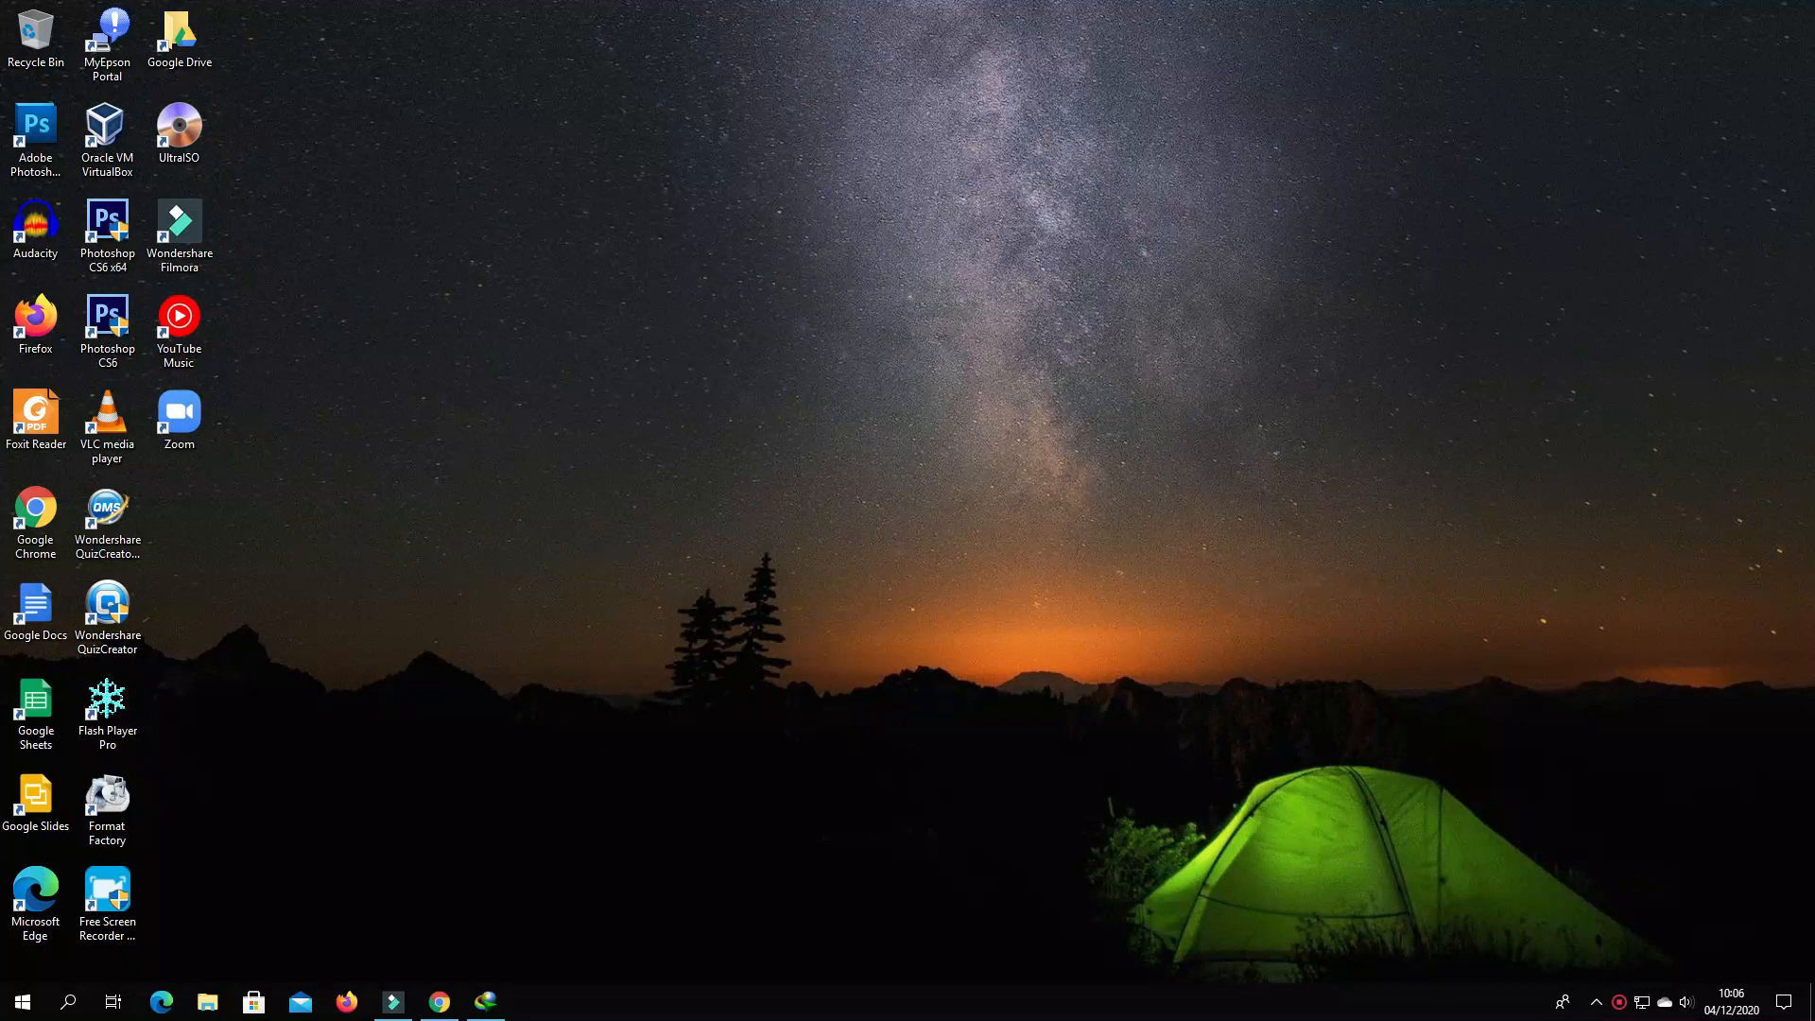
# - Launch Word 2013 from the Microsoft Office 2013 program group
pyautogui.click(13, 1008)
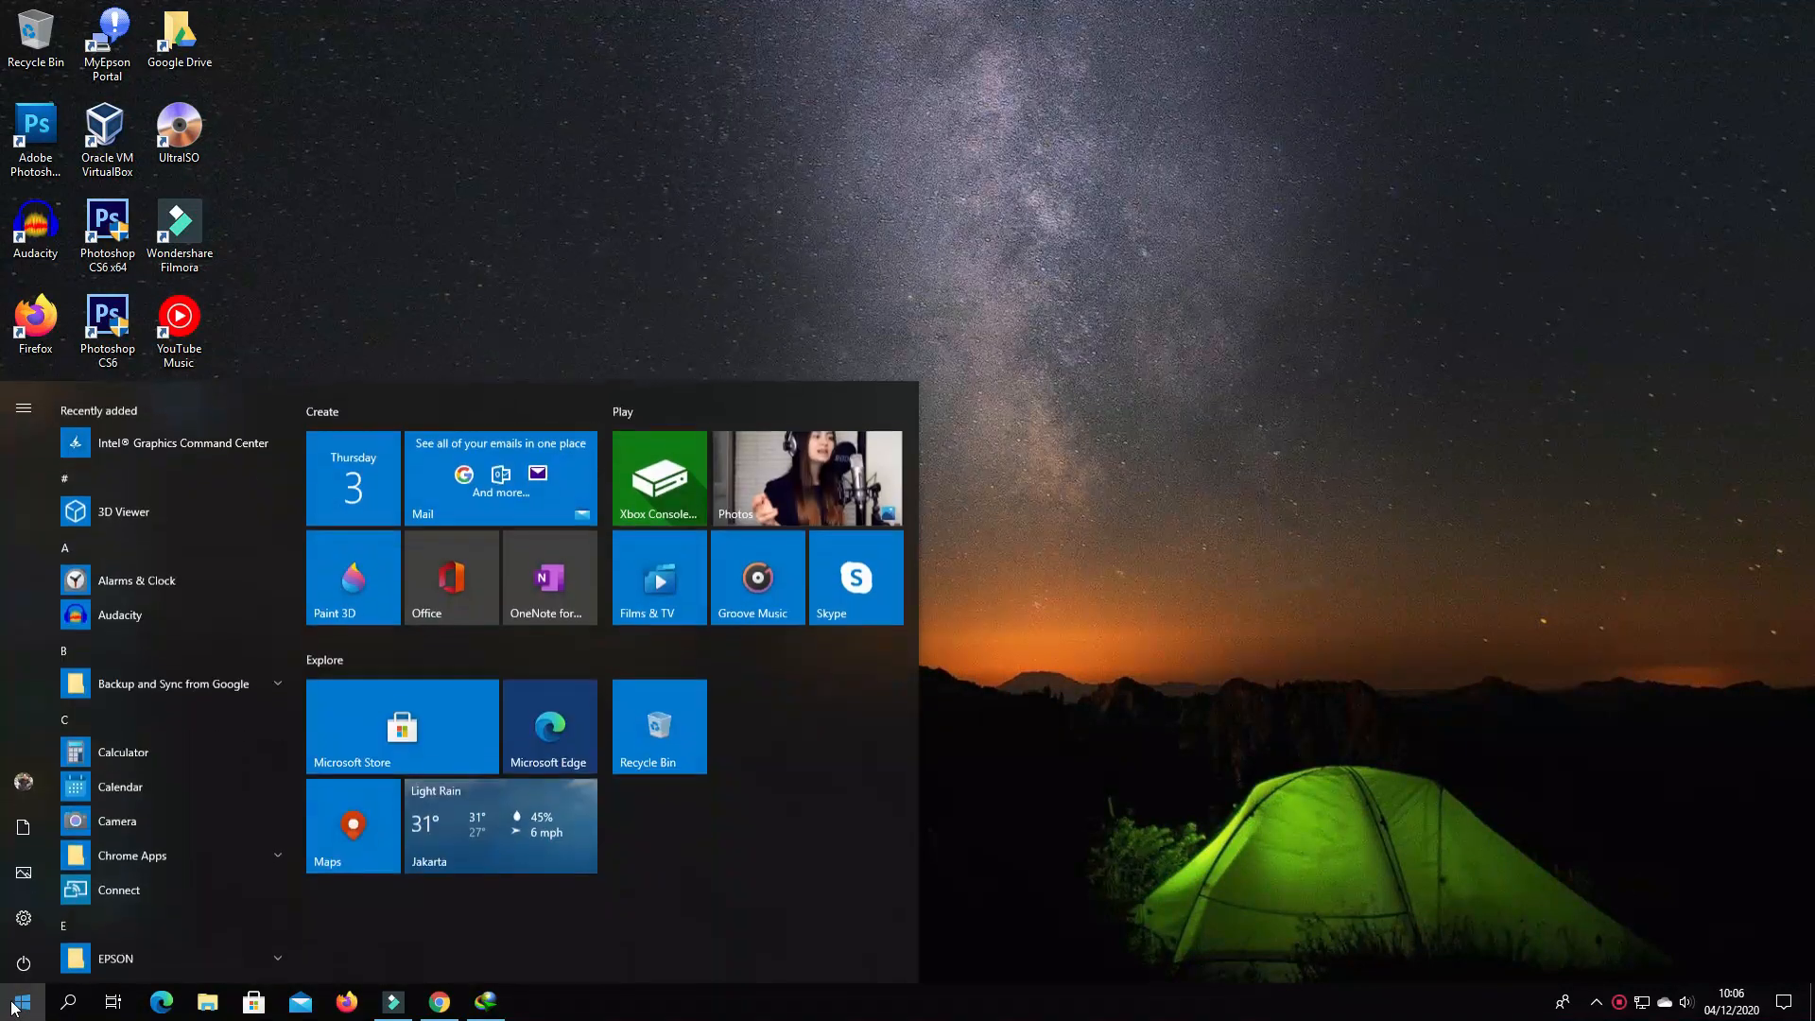
pyautogui.scroll(-10, 201, 798)
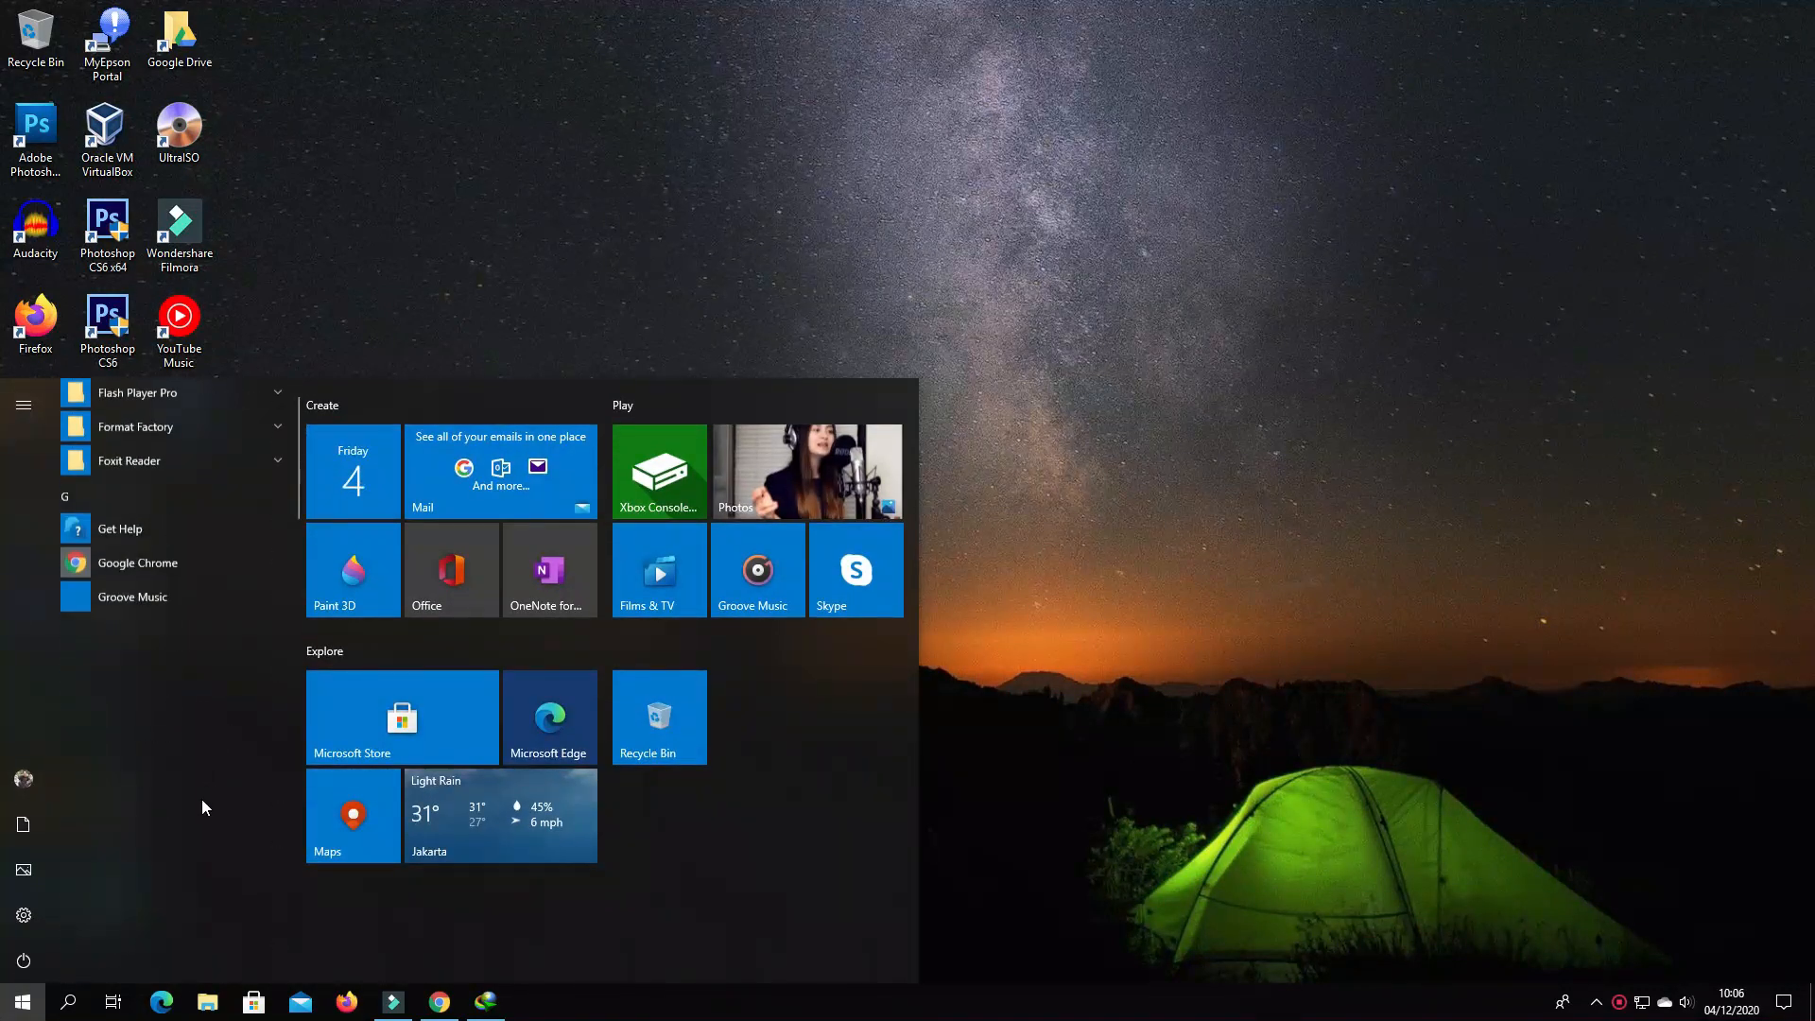
pyautogui.scroll(1, 201, 797)
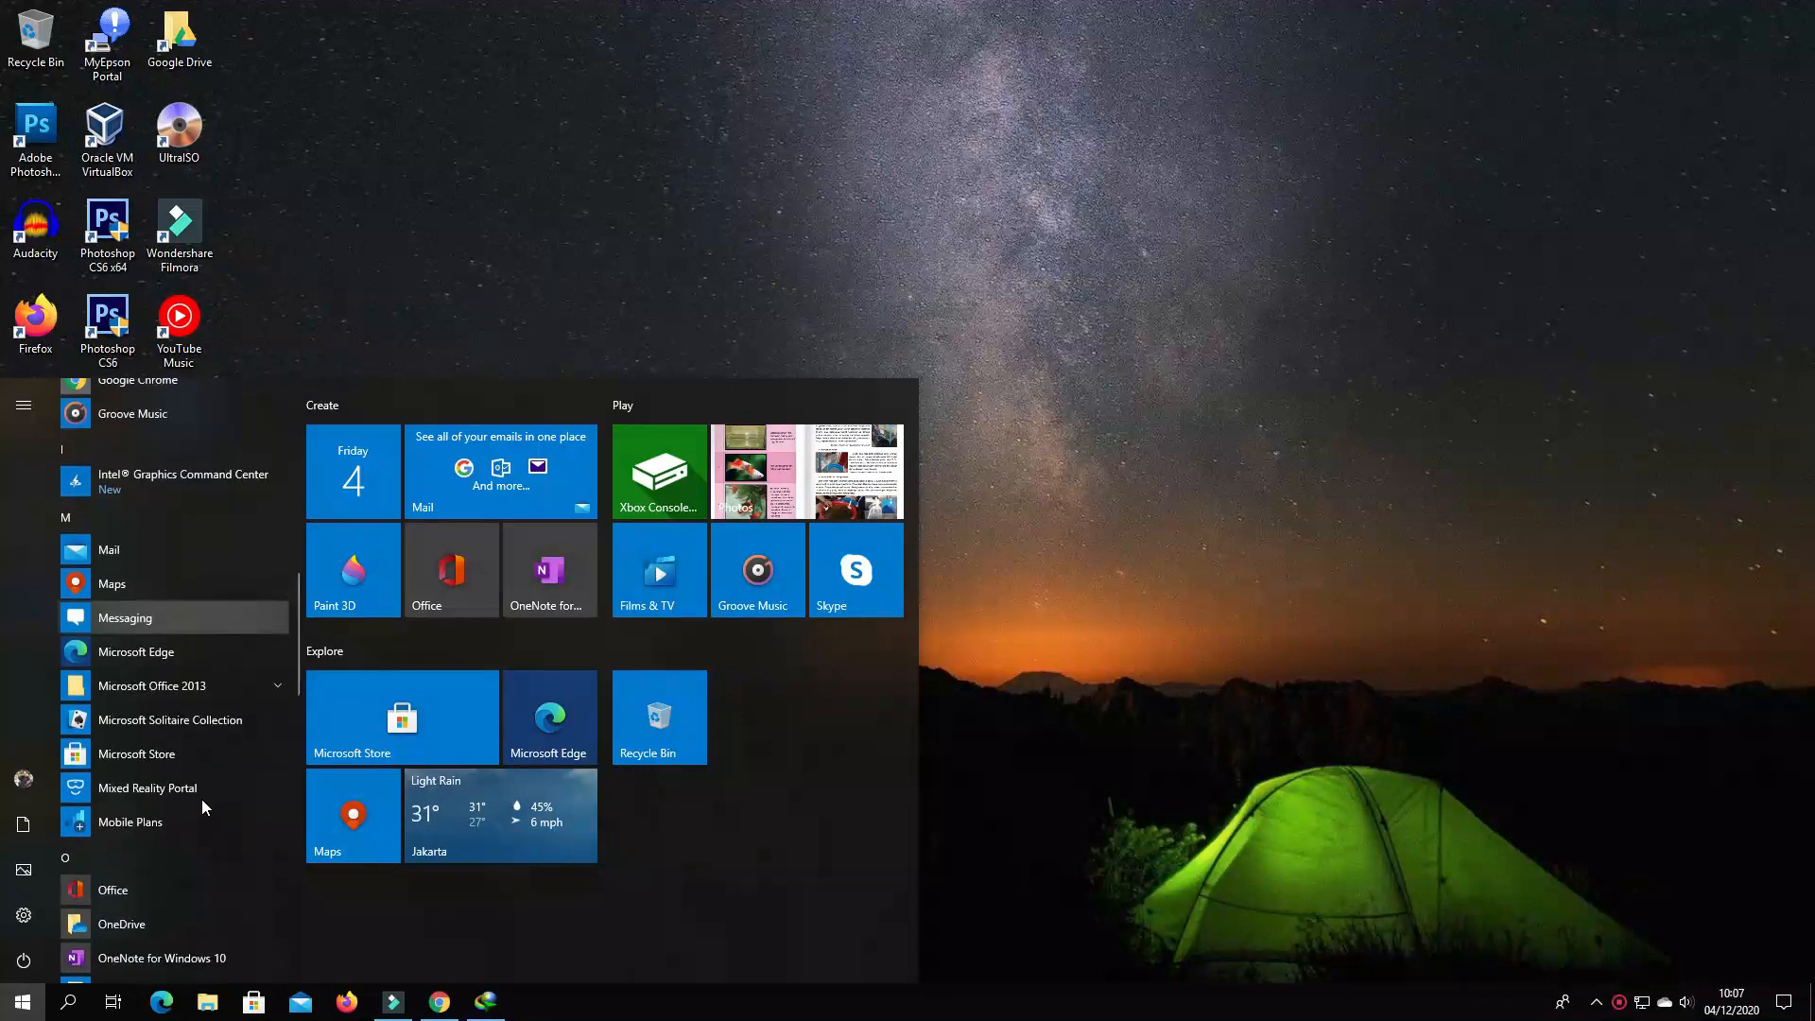
pyautogui.click(234, 684)
pyautogui.scroll(-4, 225, 730)
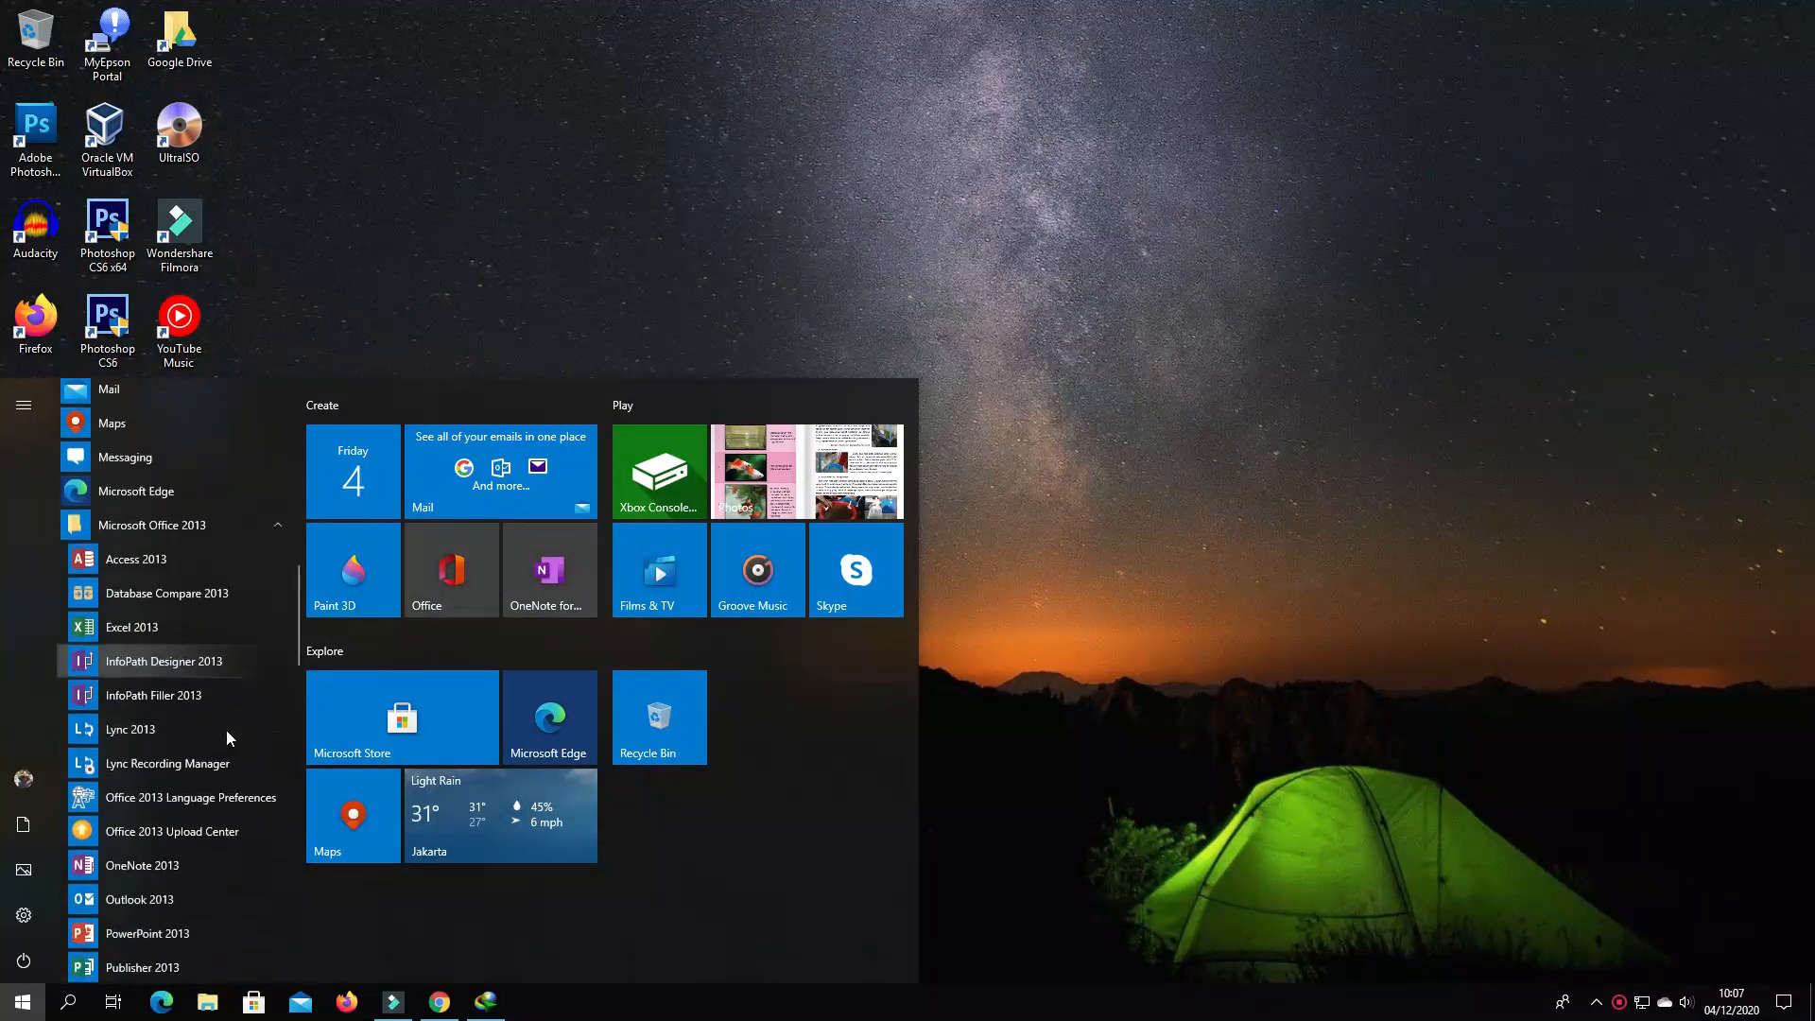
pyautogui.scroll(-2, 215, 768)
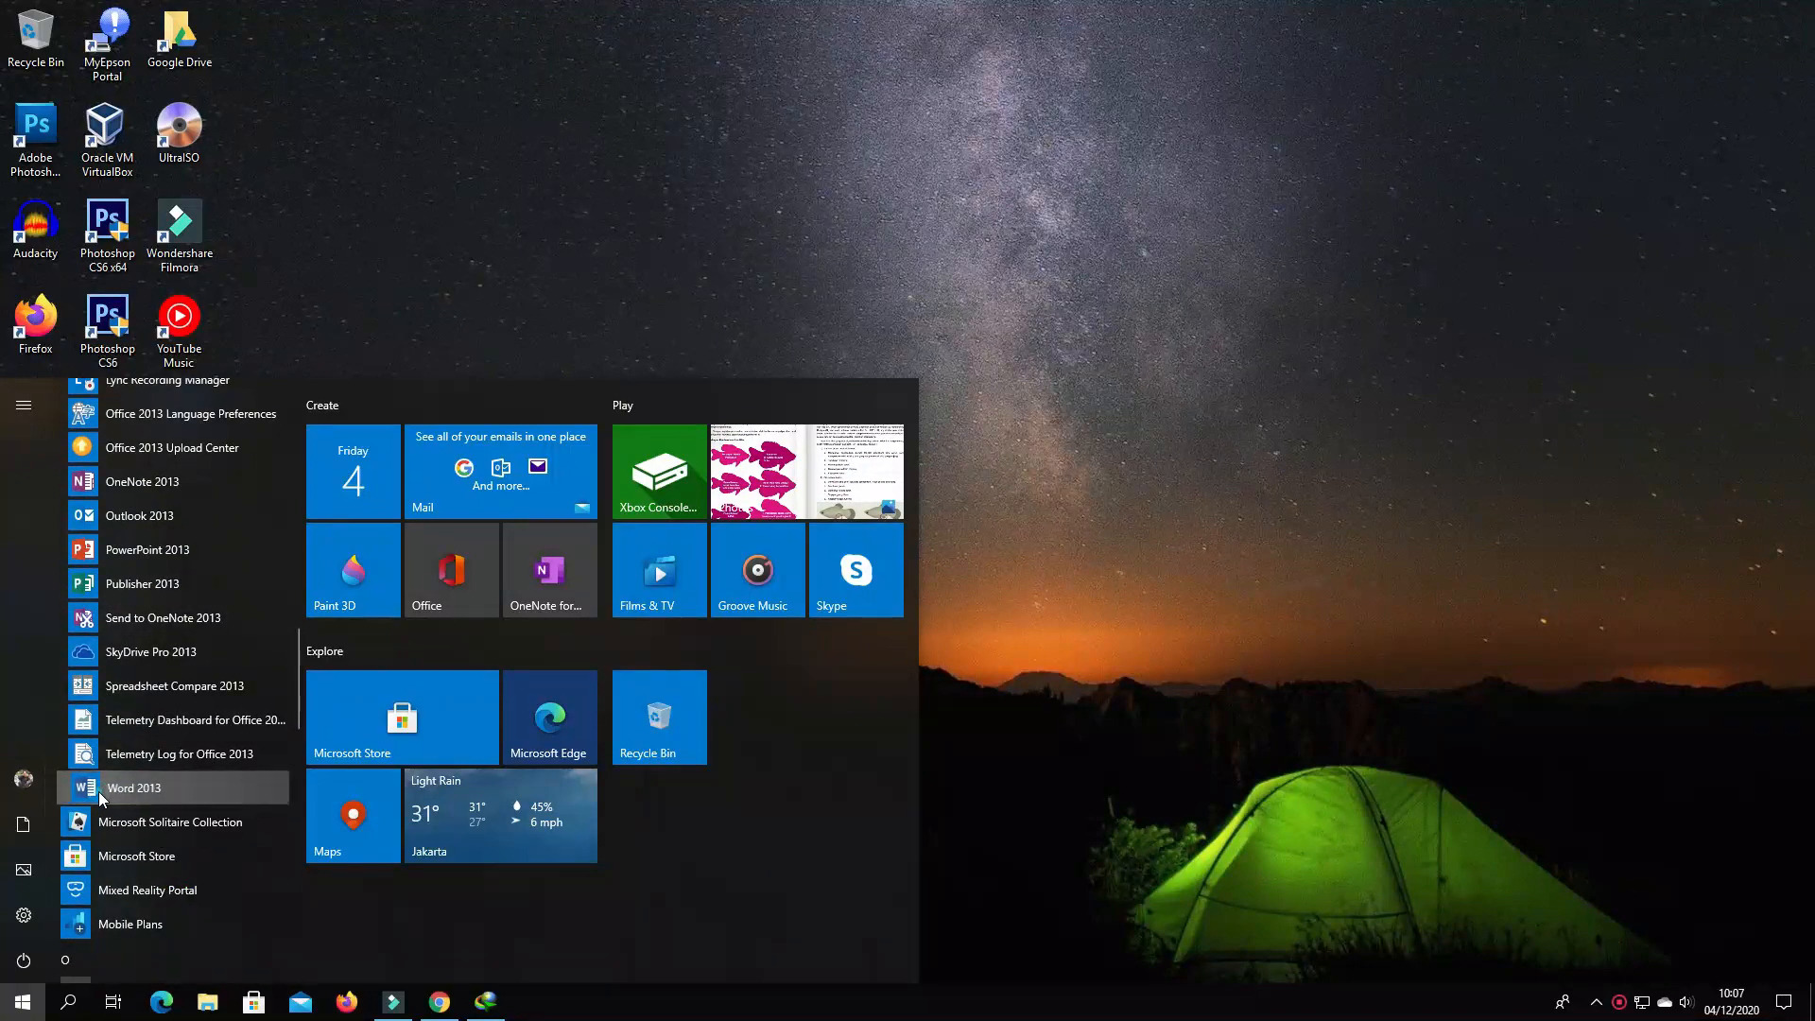
# - Dismiss the Microsoft Office Activation Wizard and create a blank document
pyautogui.click(641, 185)
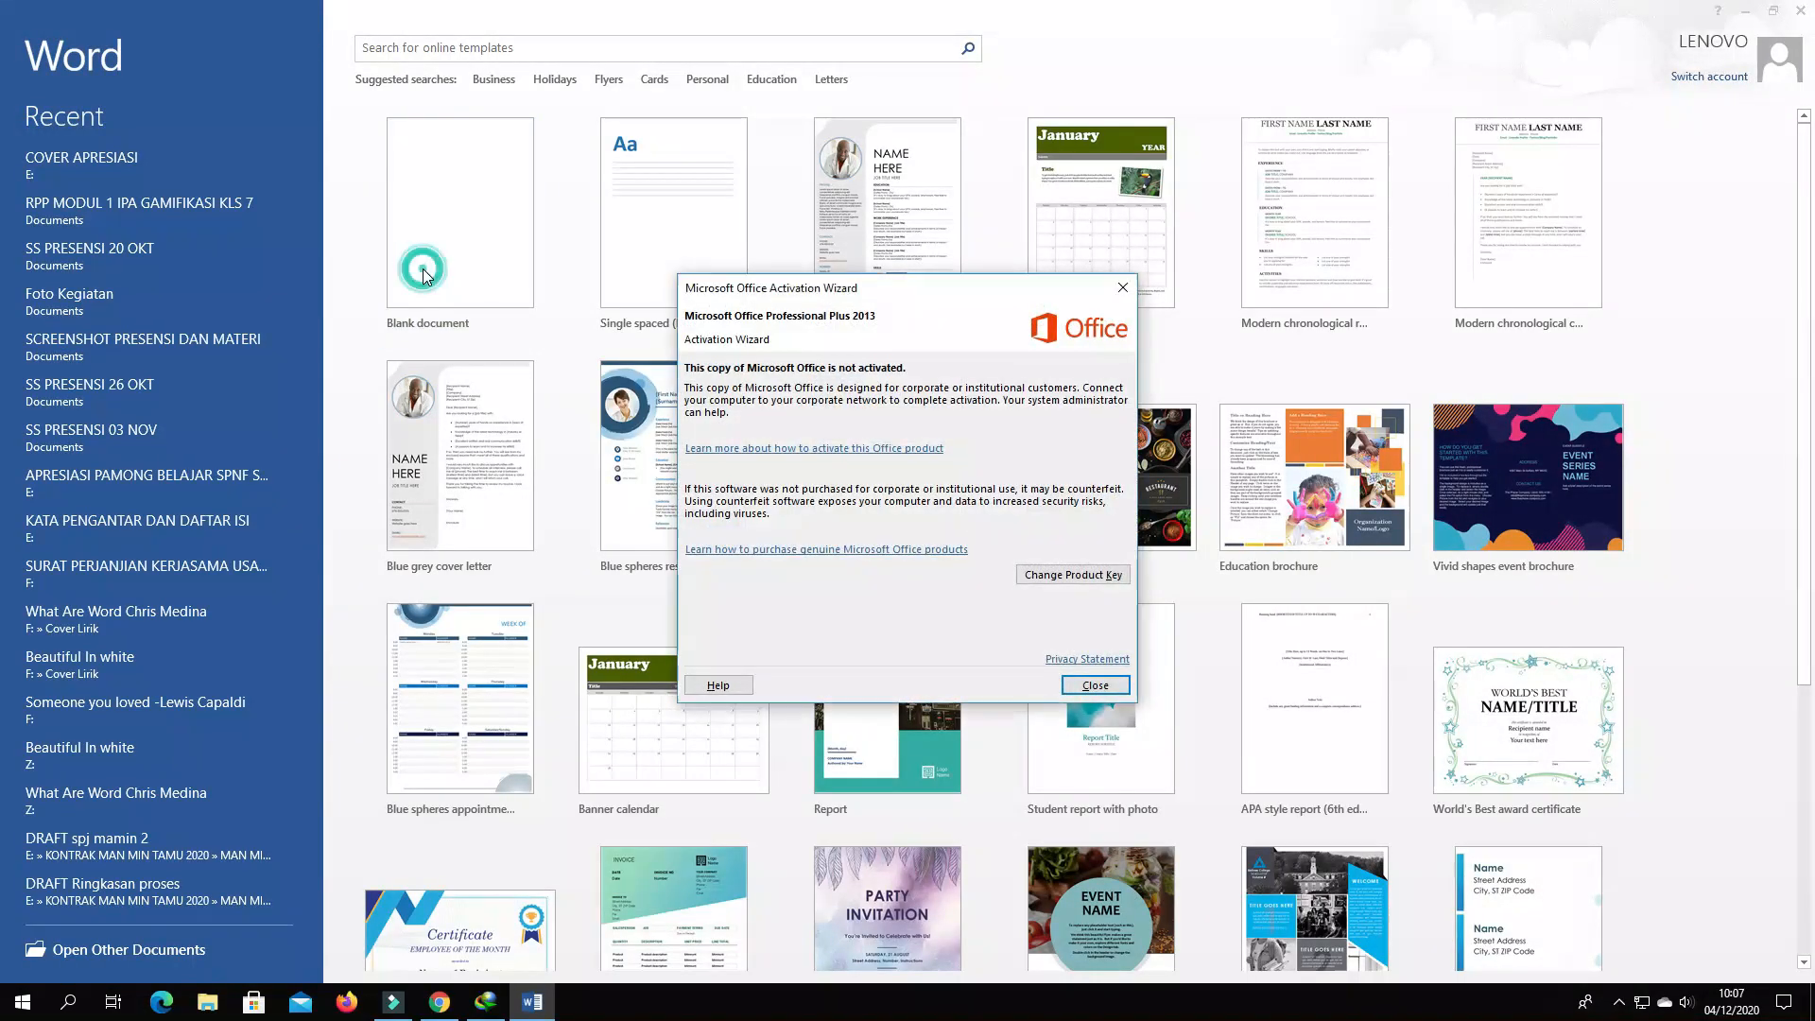
pyautogui.click(1095, 688)
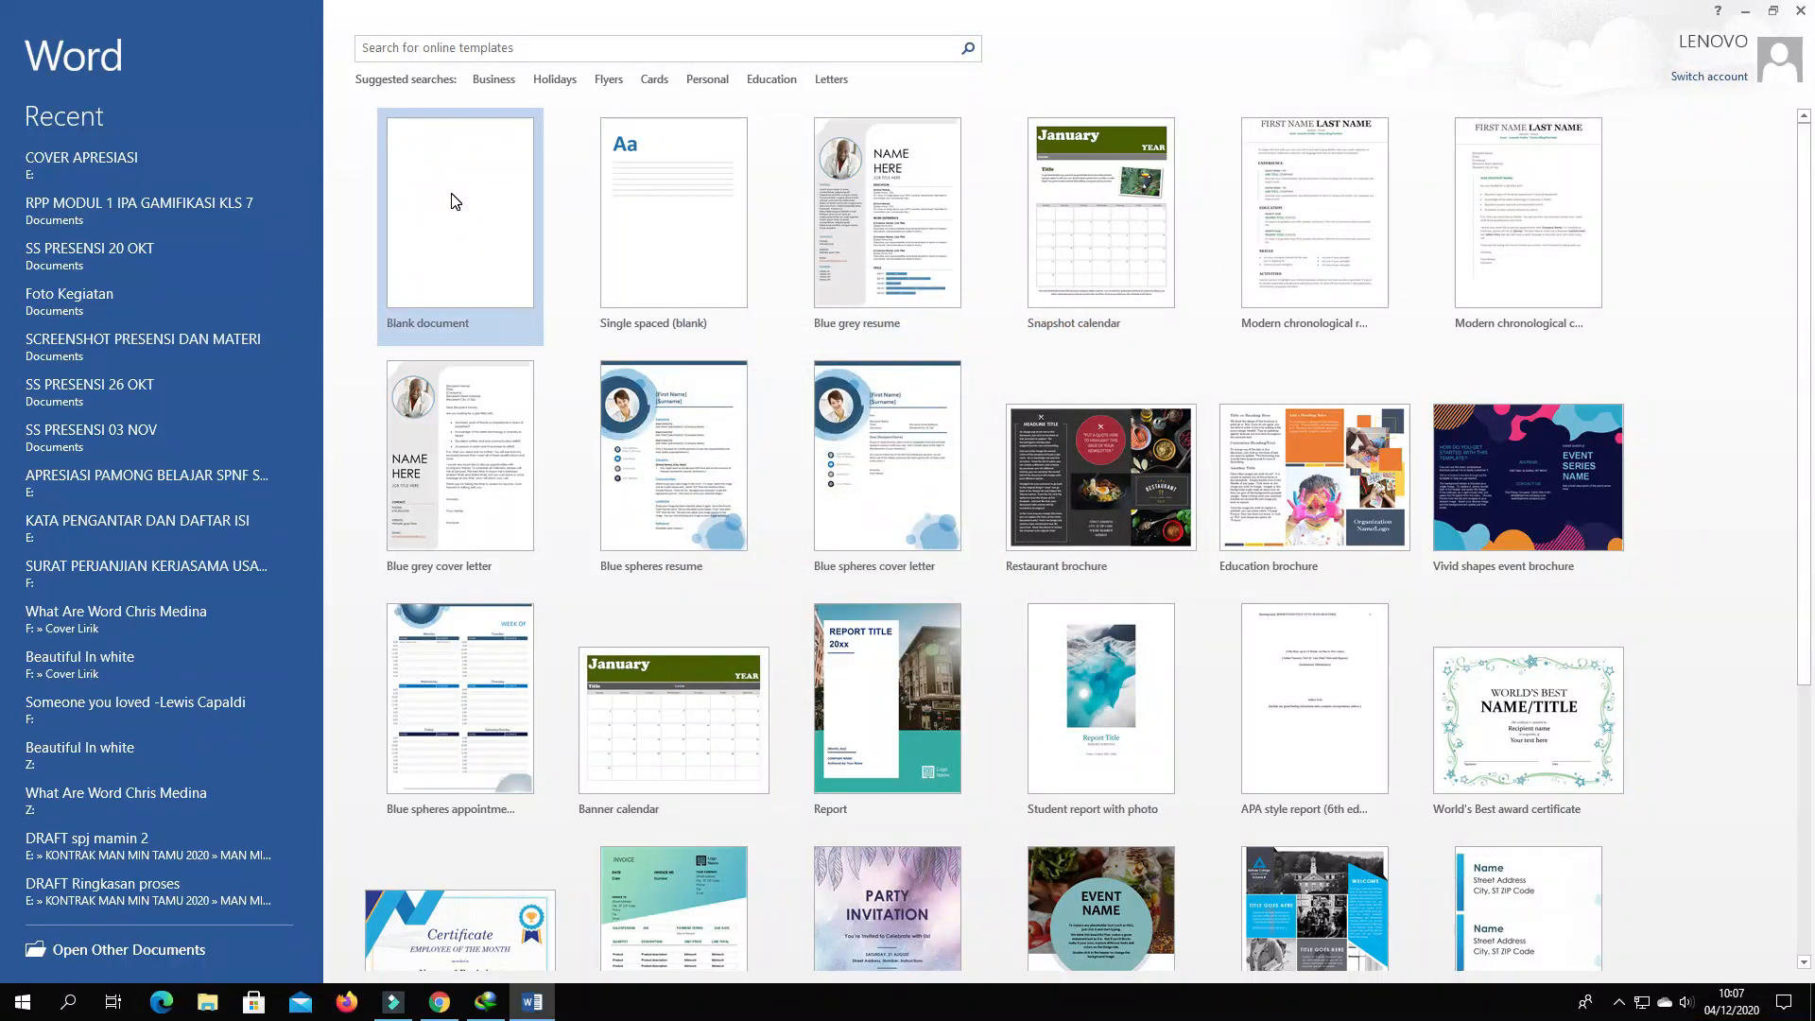
pyautogui.click(518, 197)
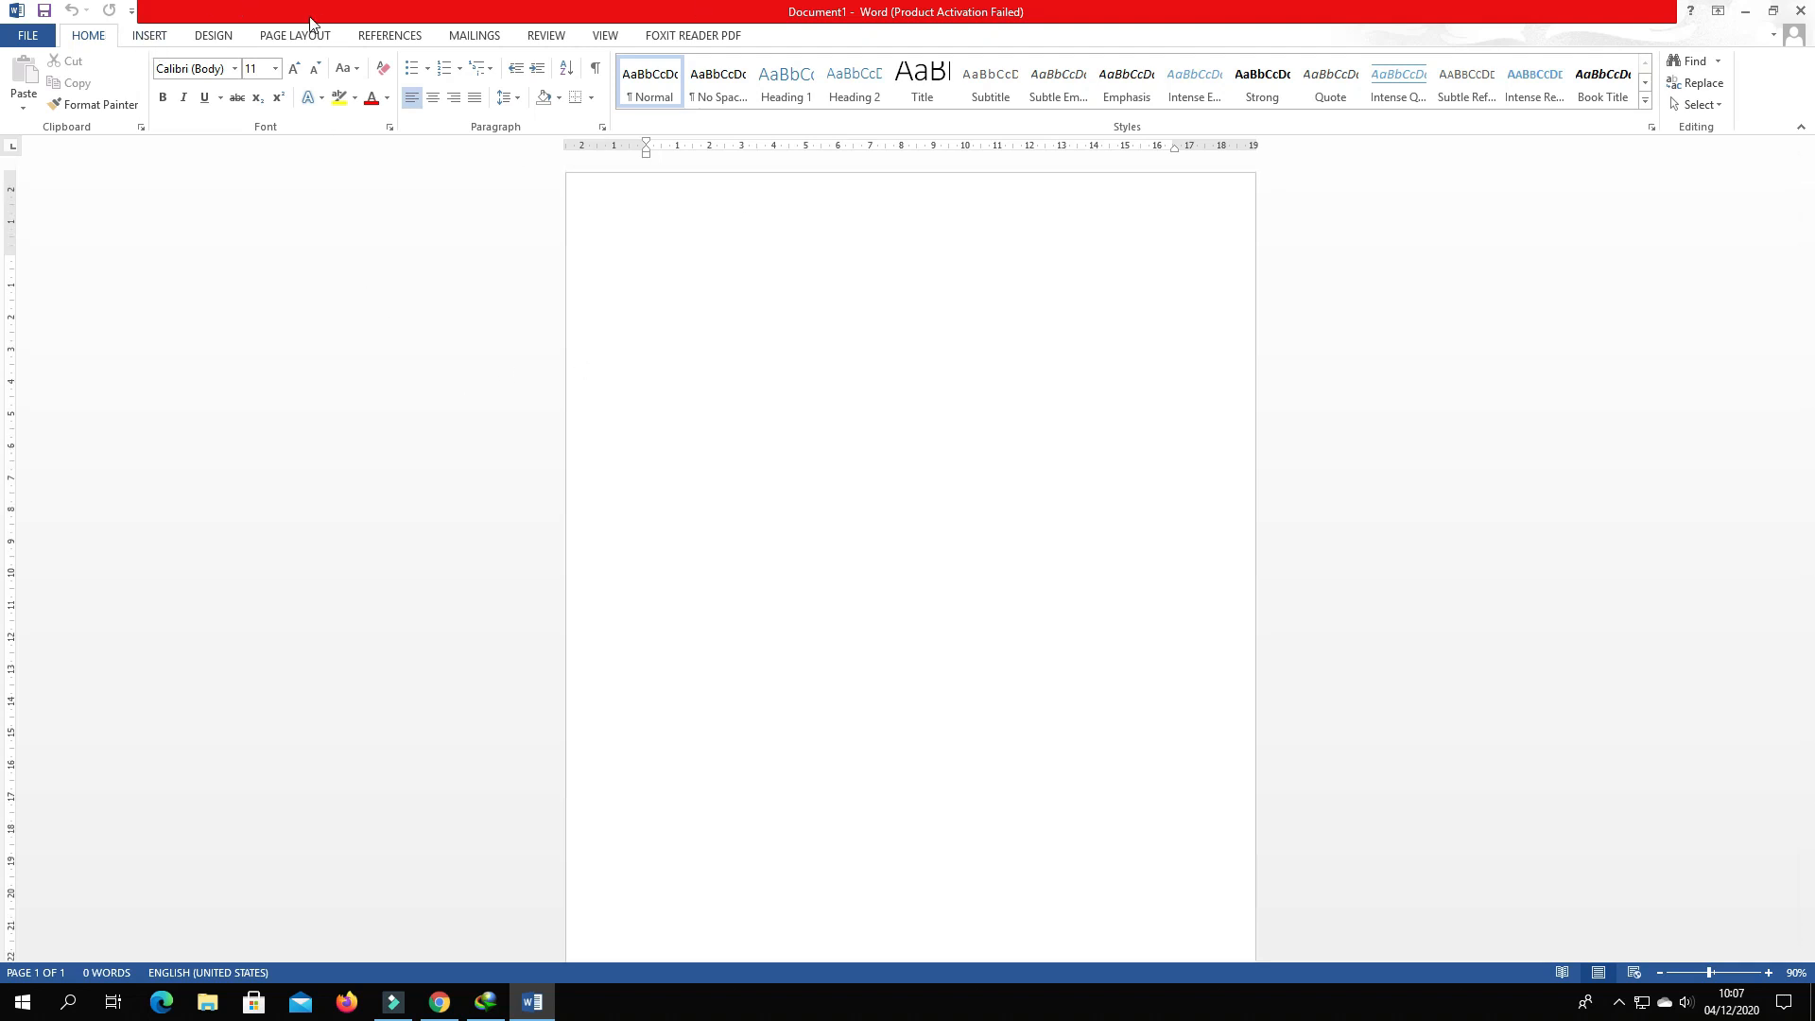
# - Set the document's paper size to A4 210 x 297 mm
pyautogui.click(274, 38)
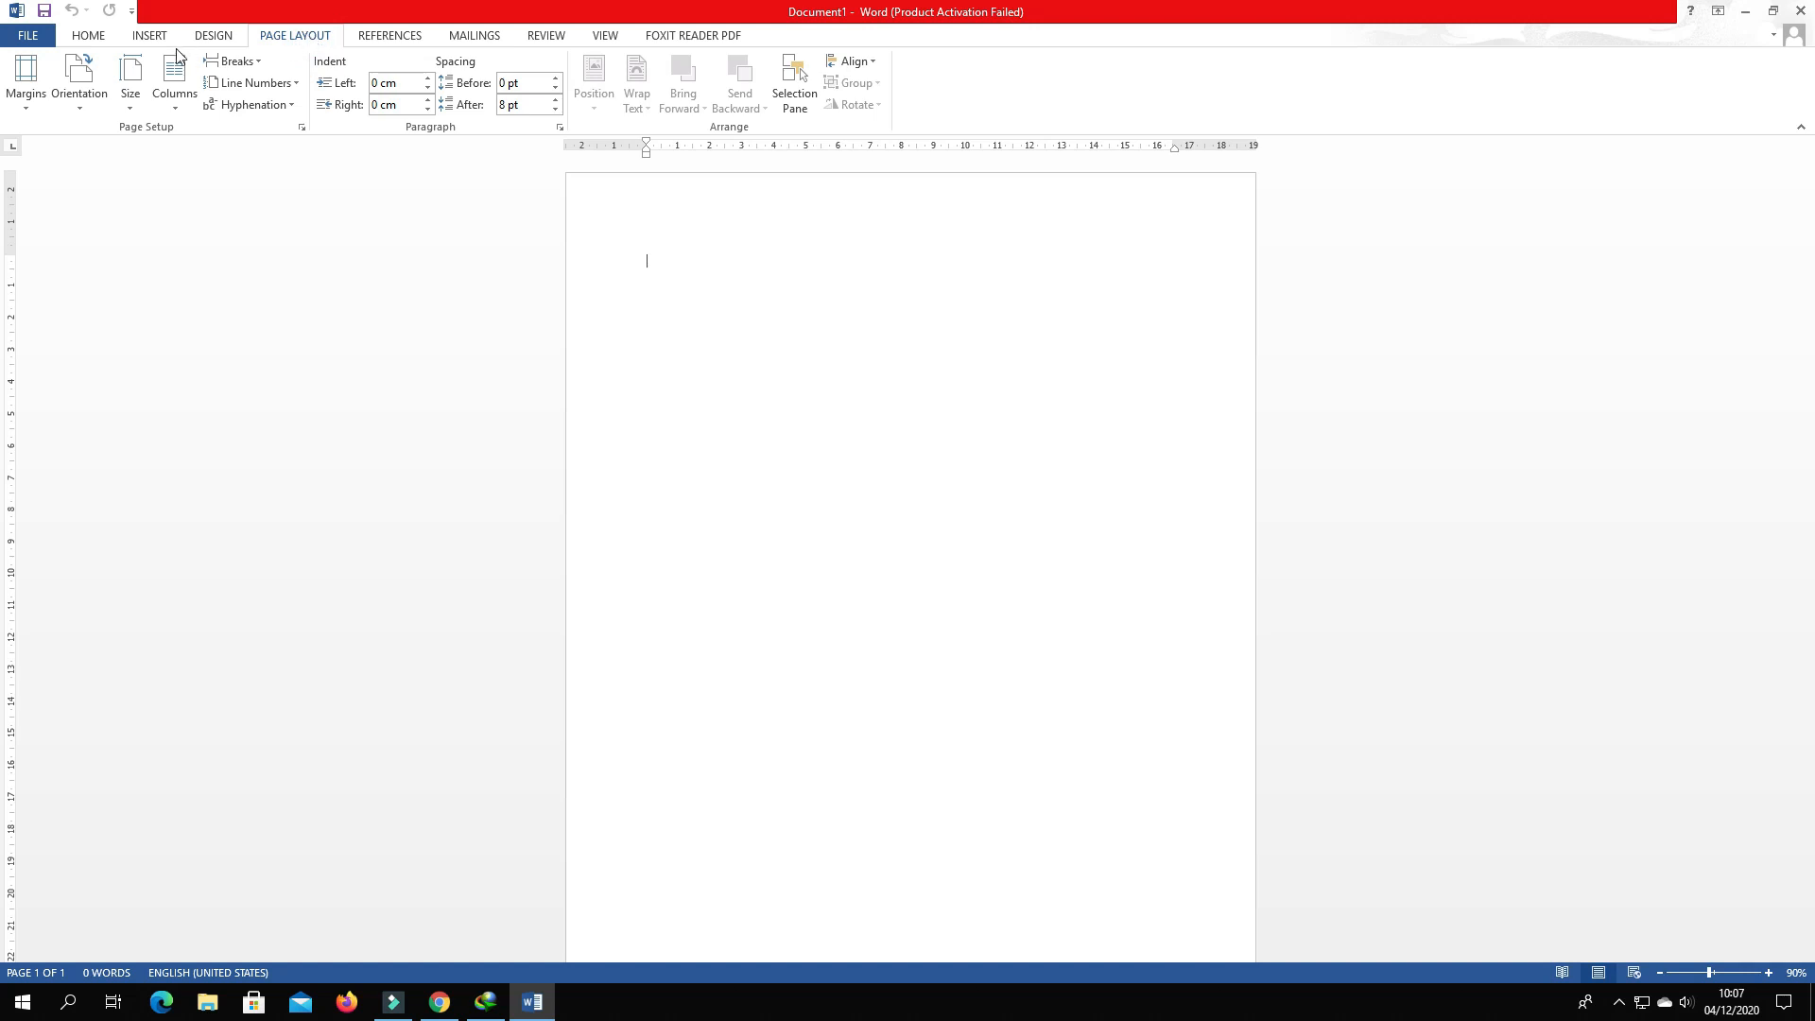
pyautogui.click(137, 105)
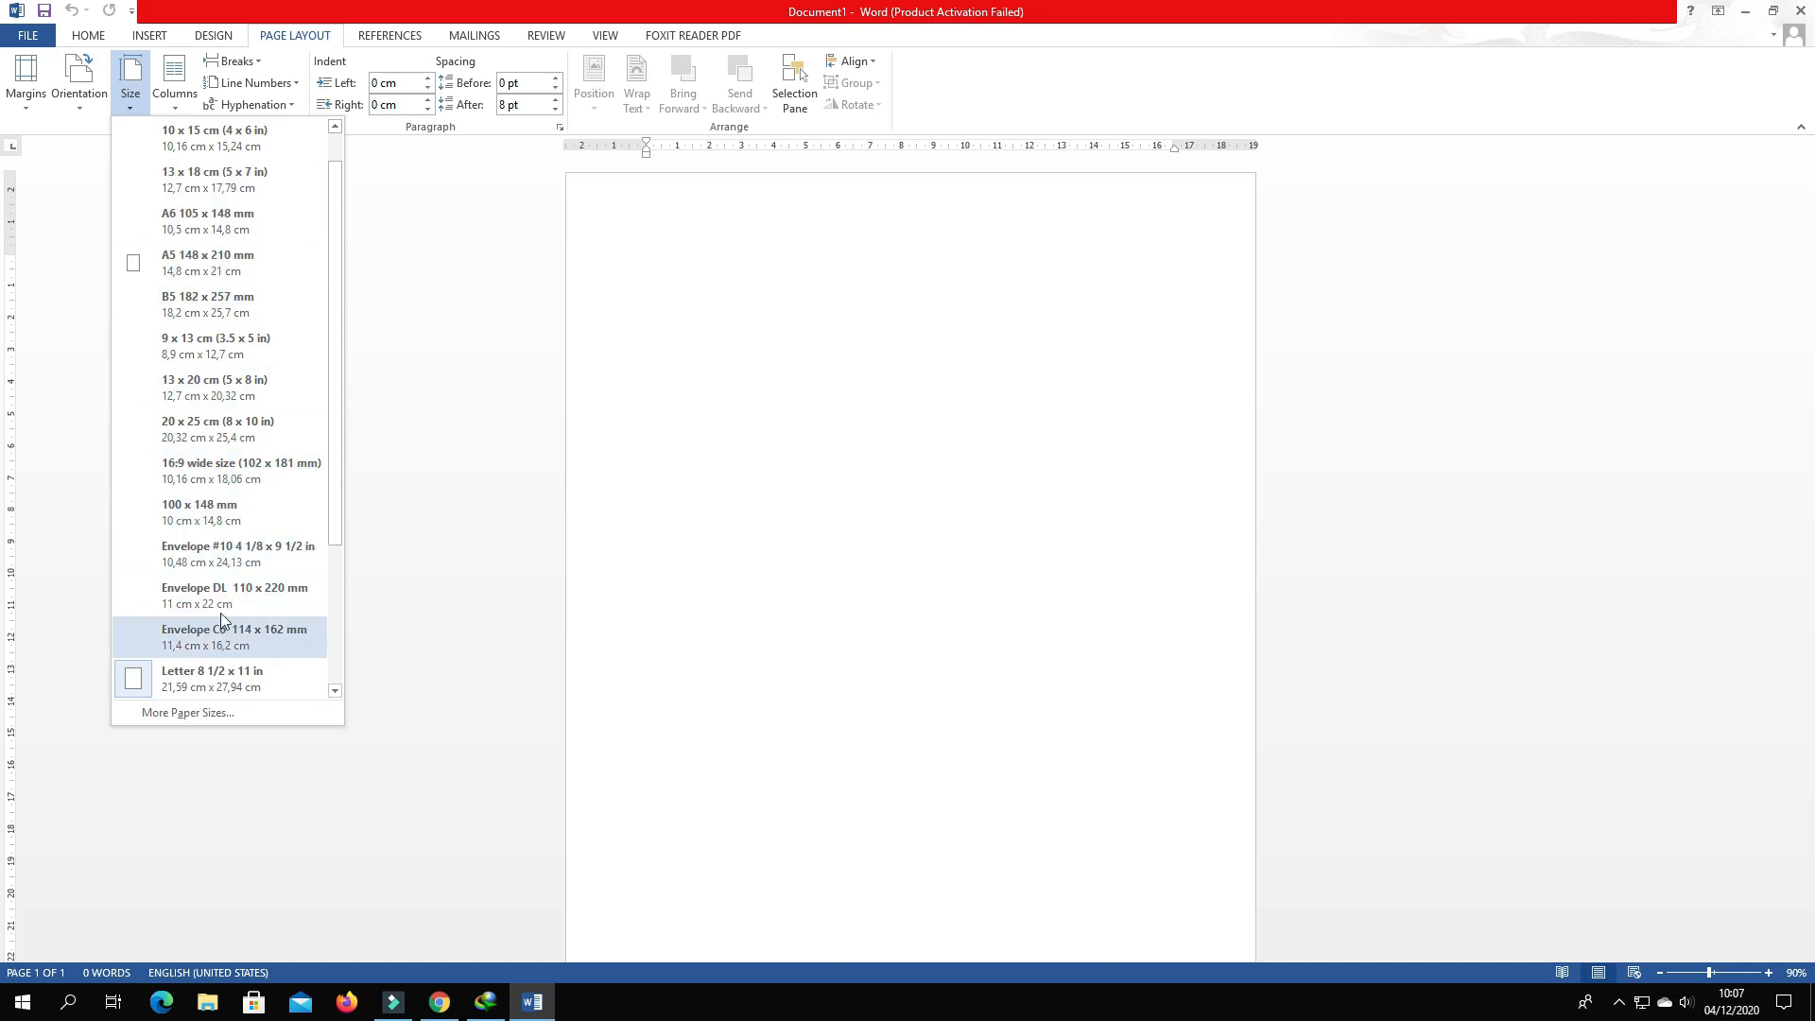
pyautogui.scroll(1, 238, 261)
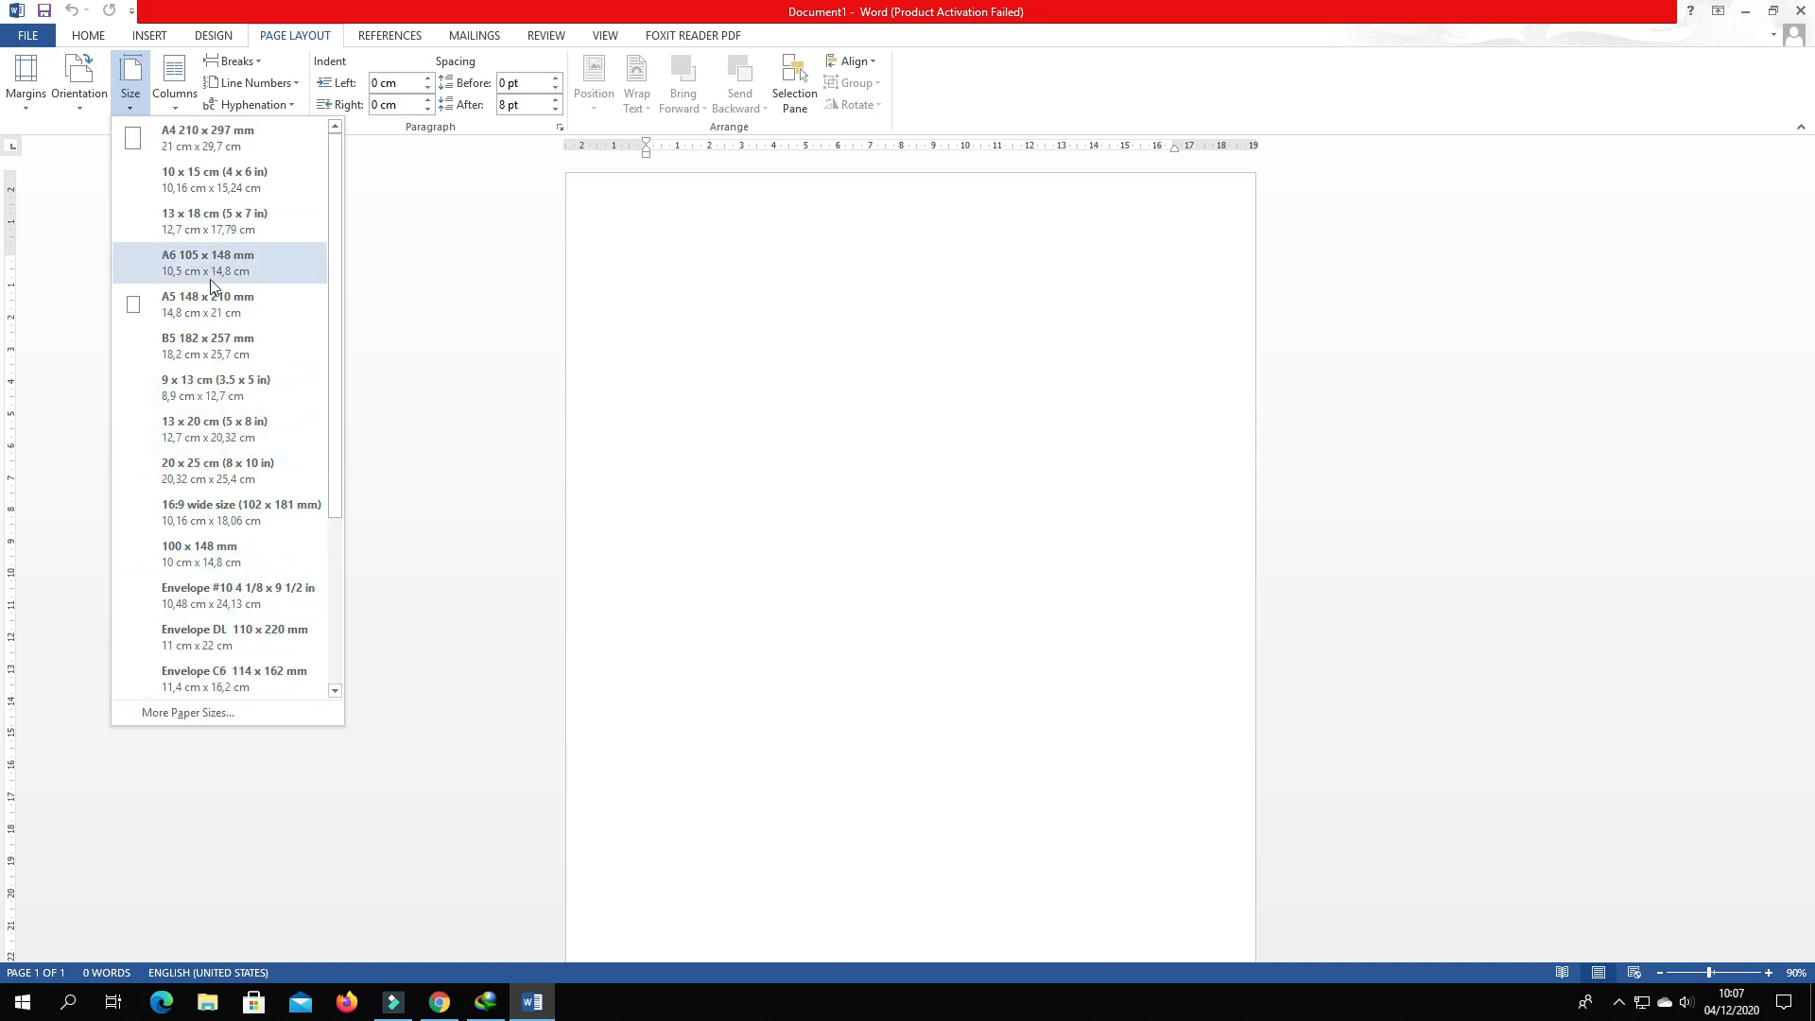
pyautogui.click(226, 144)
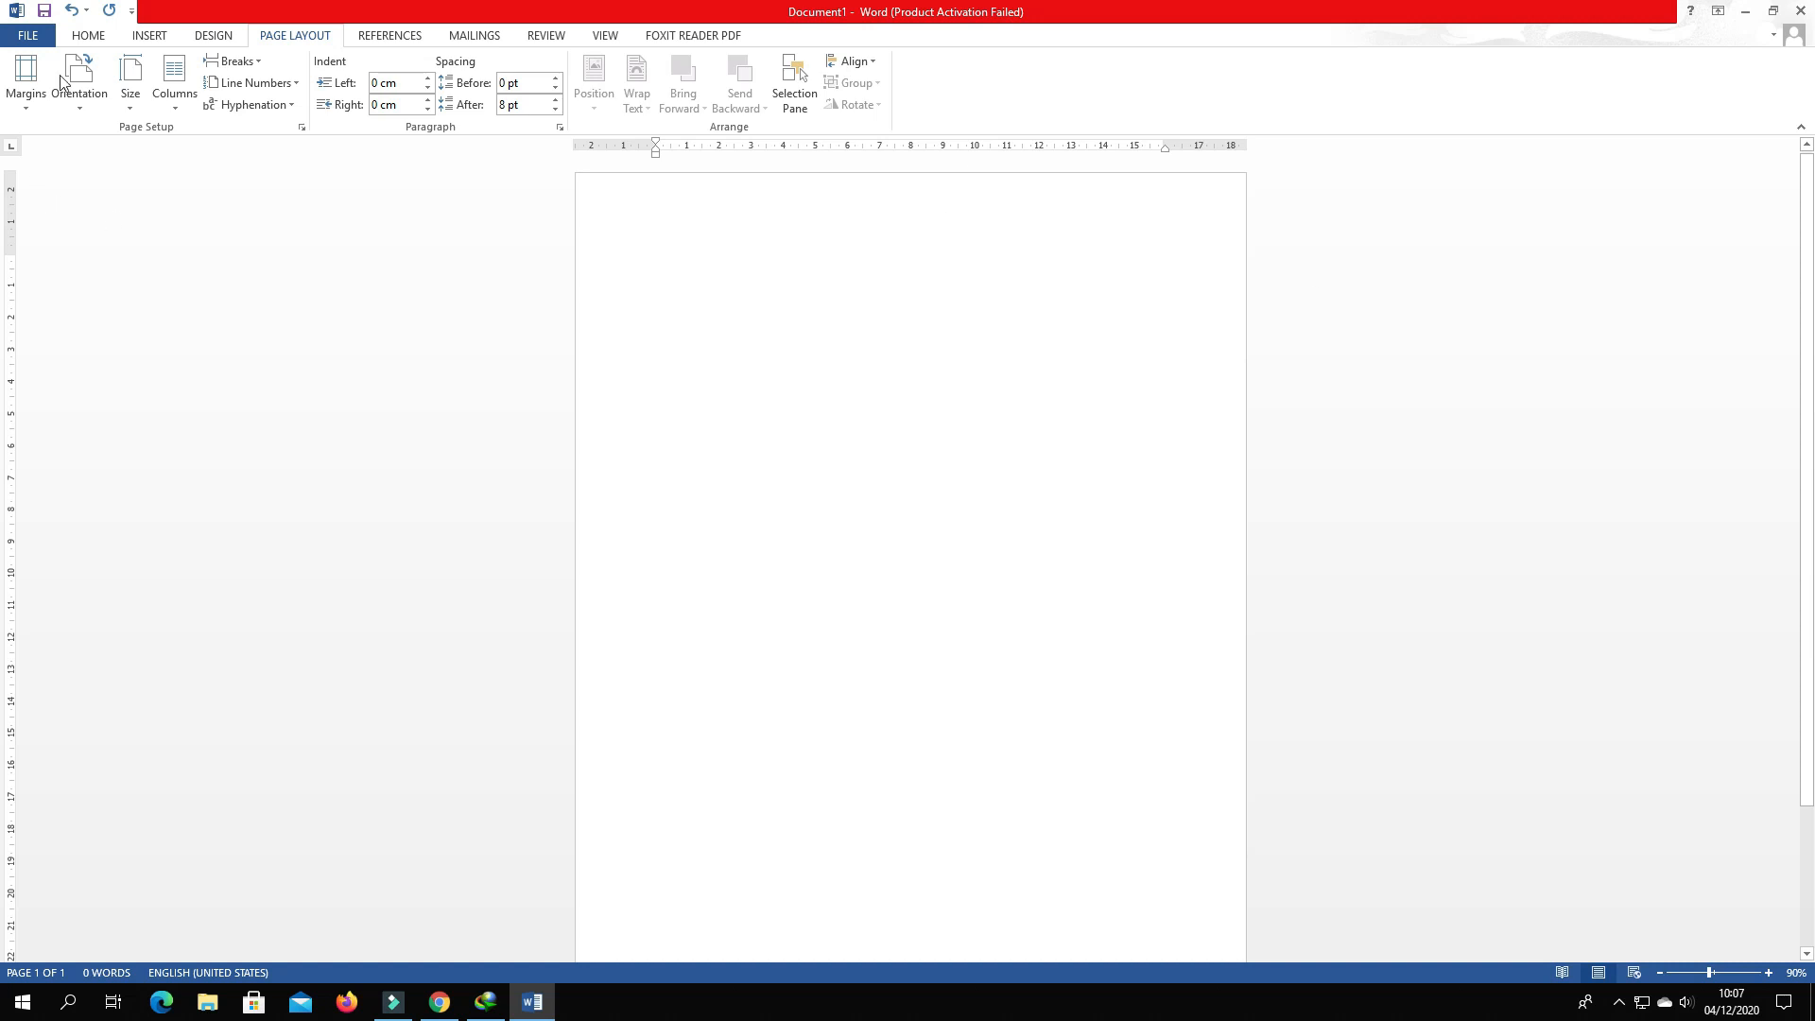
# - Set custom page margins of 2 cm at the top, left, bottom and right of the whole document
pyautogui.click(25, 109)
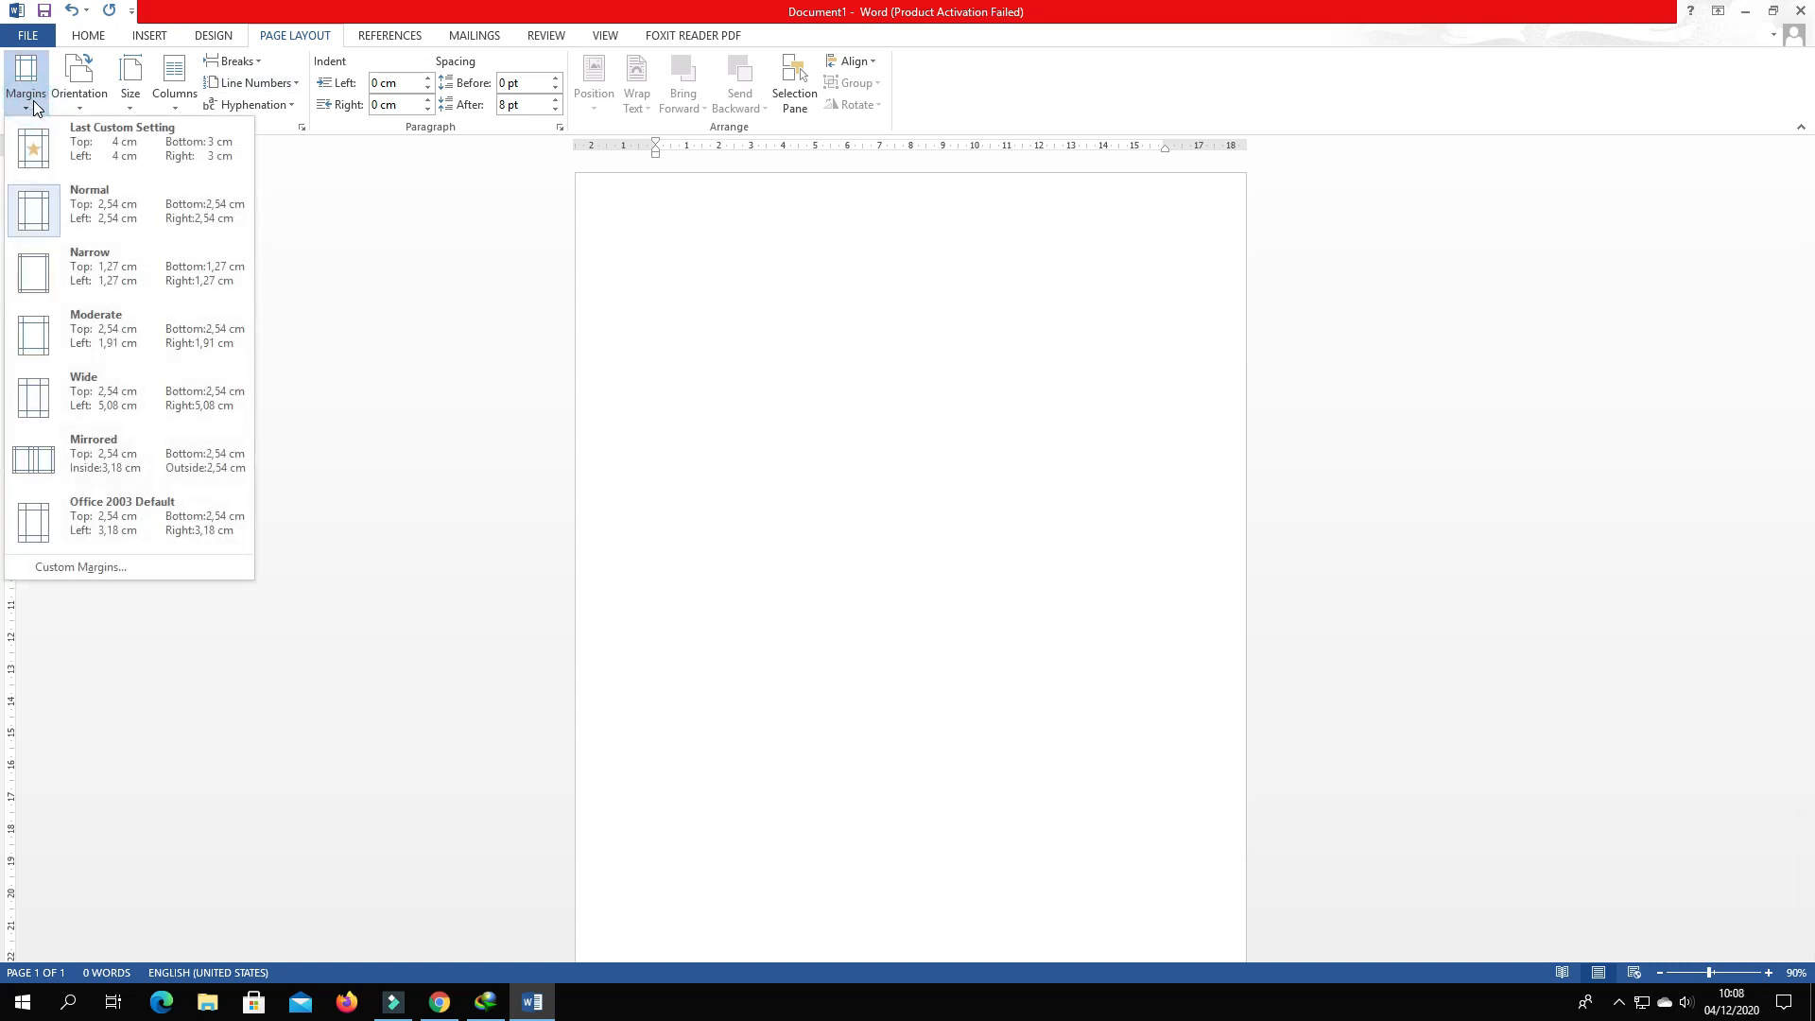
pyautogui.click(87, 571)
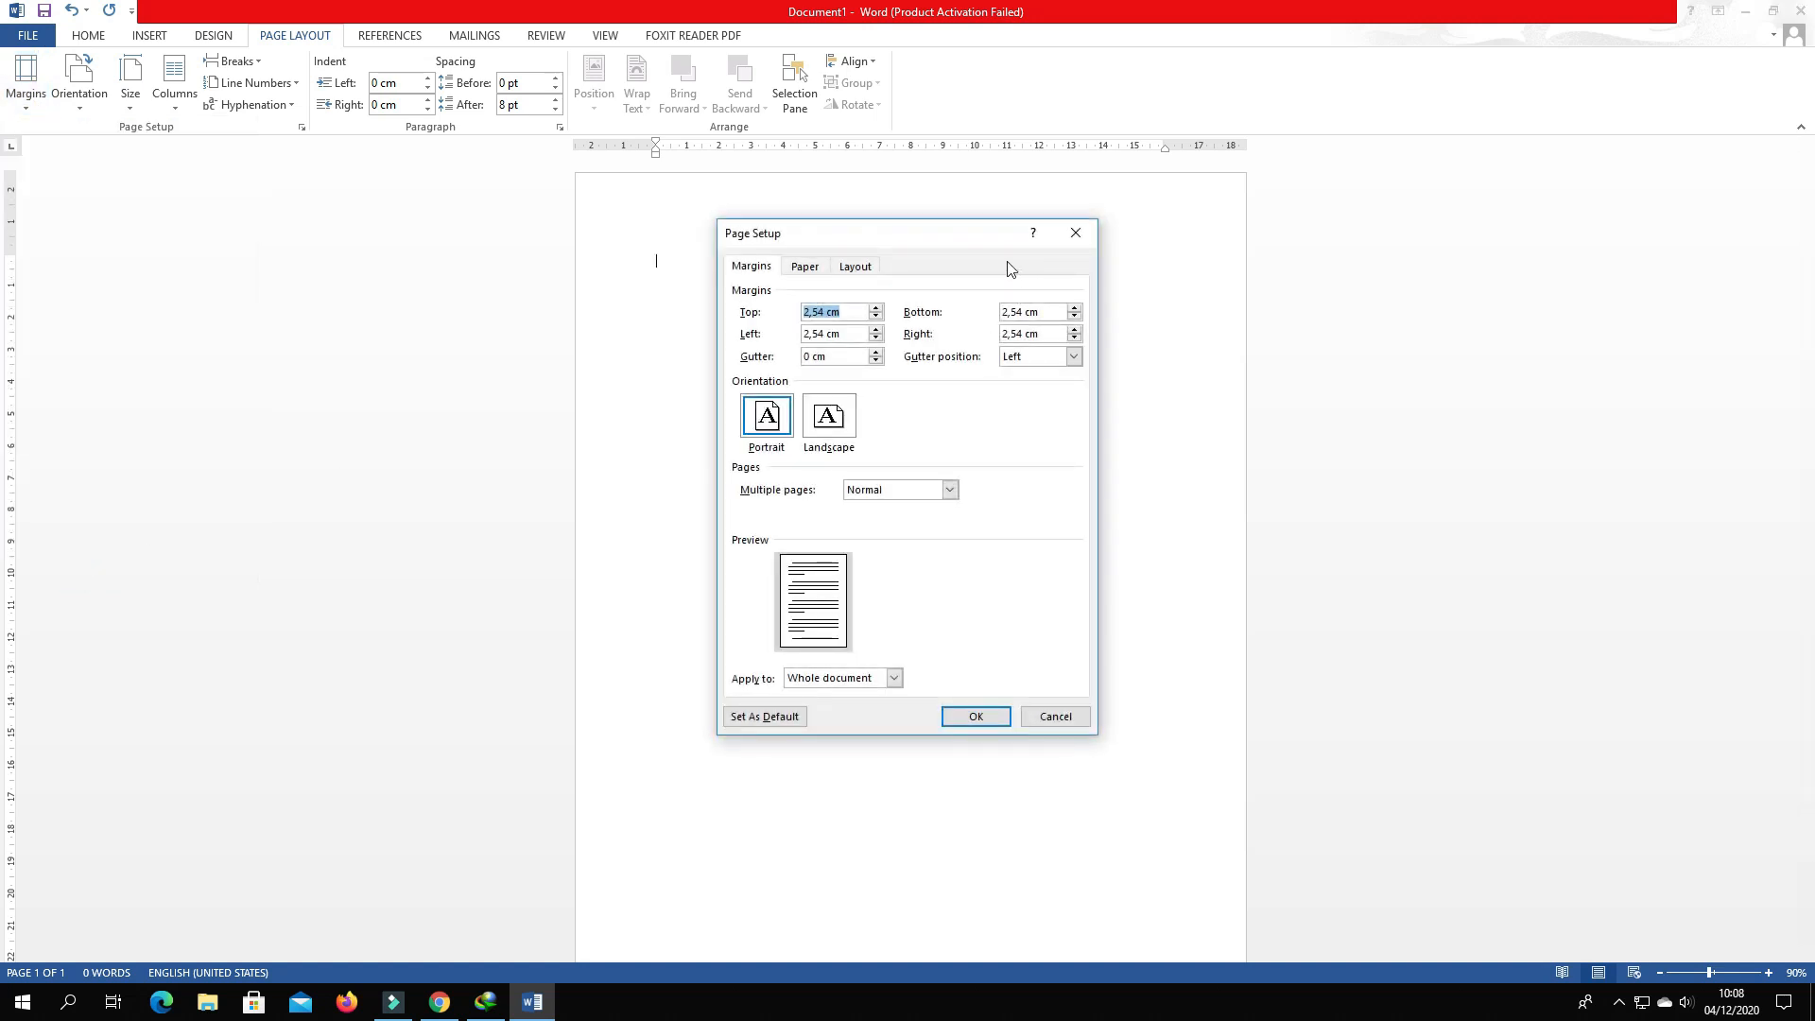
pyautogui.write('2')
pyautogui.doubleClick(853, 333)
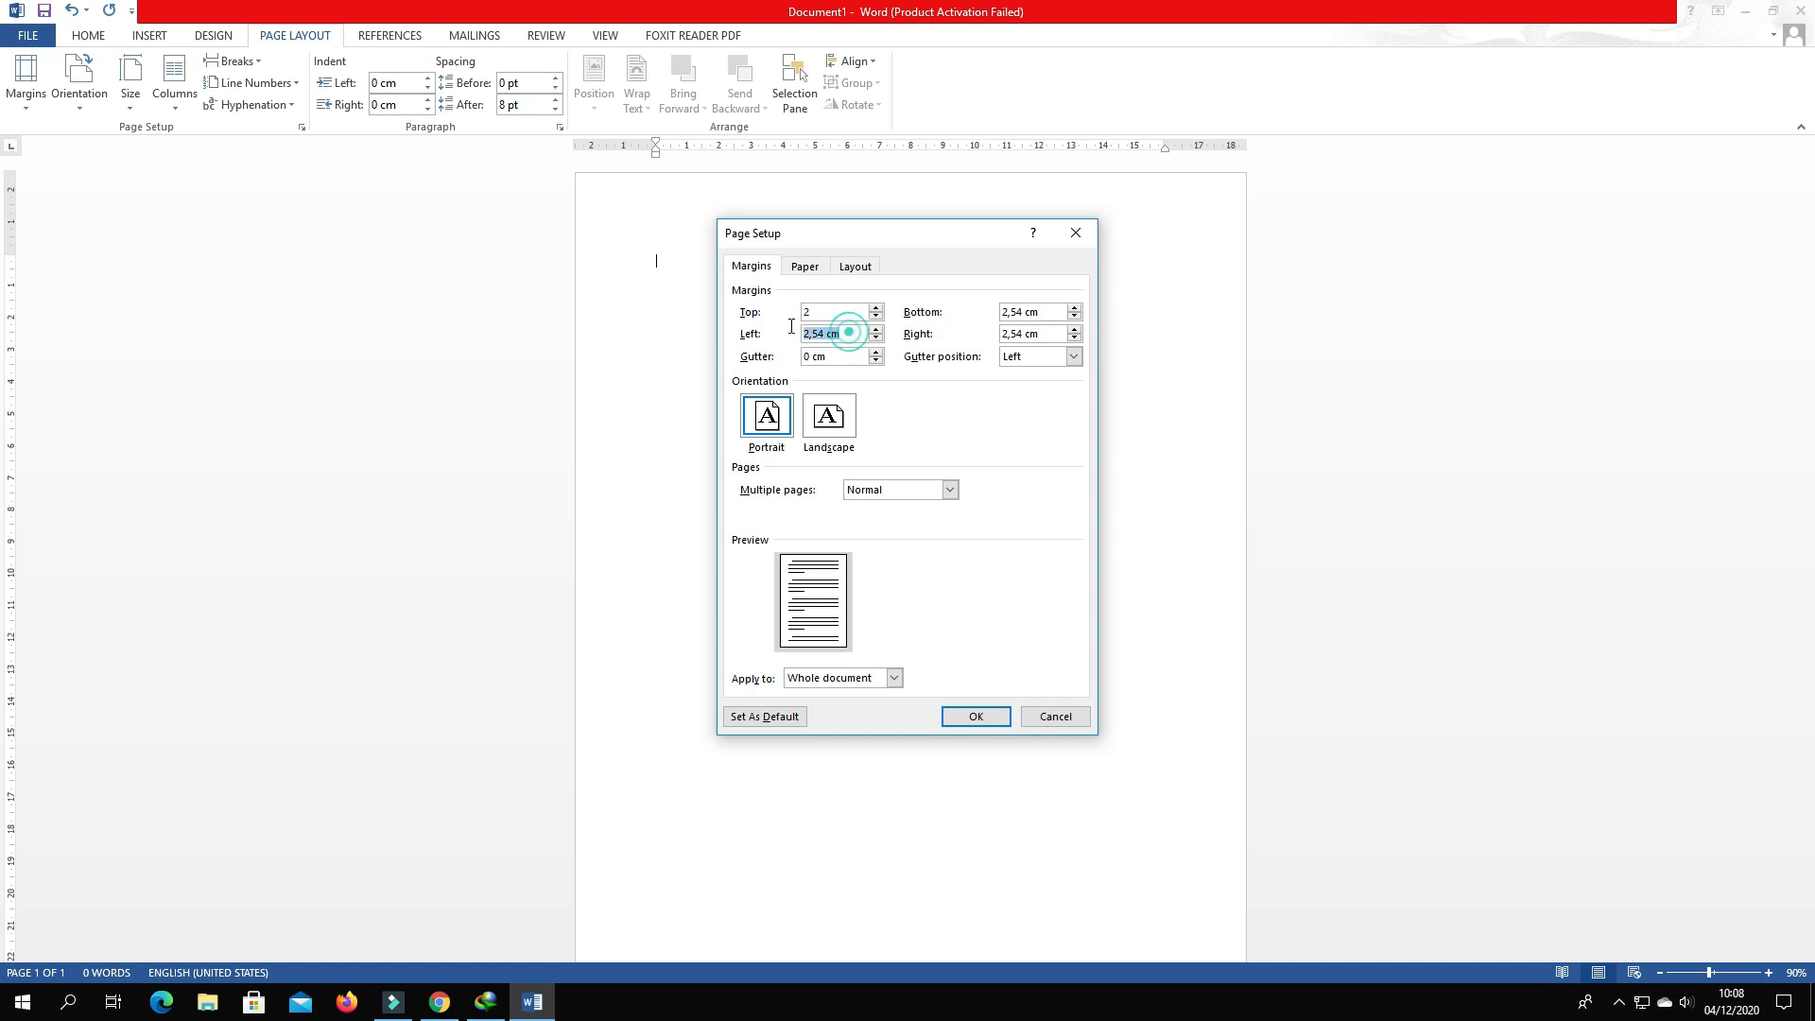
pyautogui.write('2')
pyautogui.doubleClick(1054, 312)
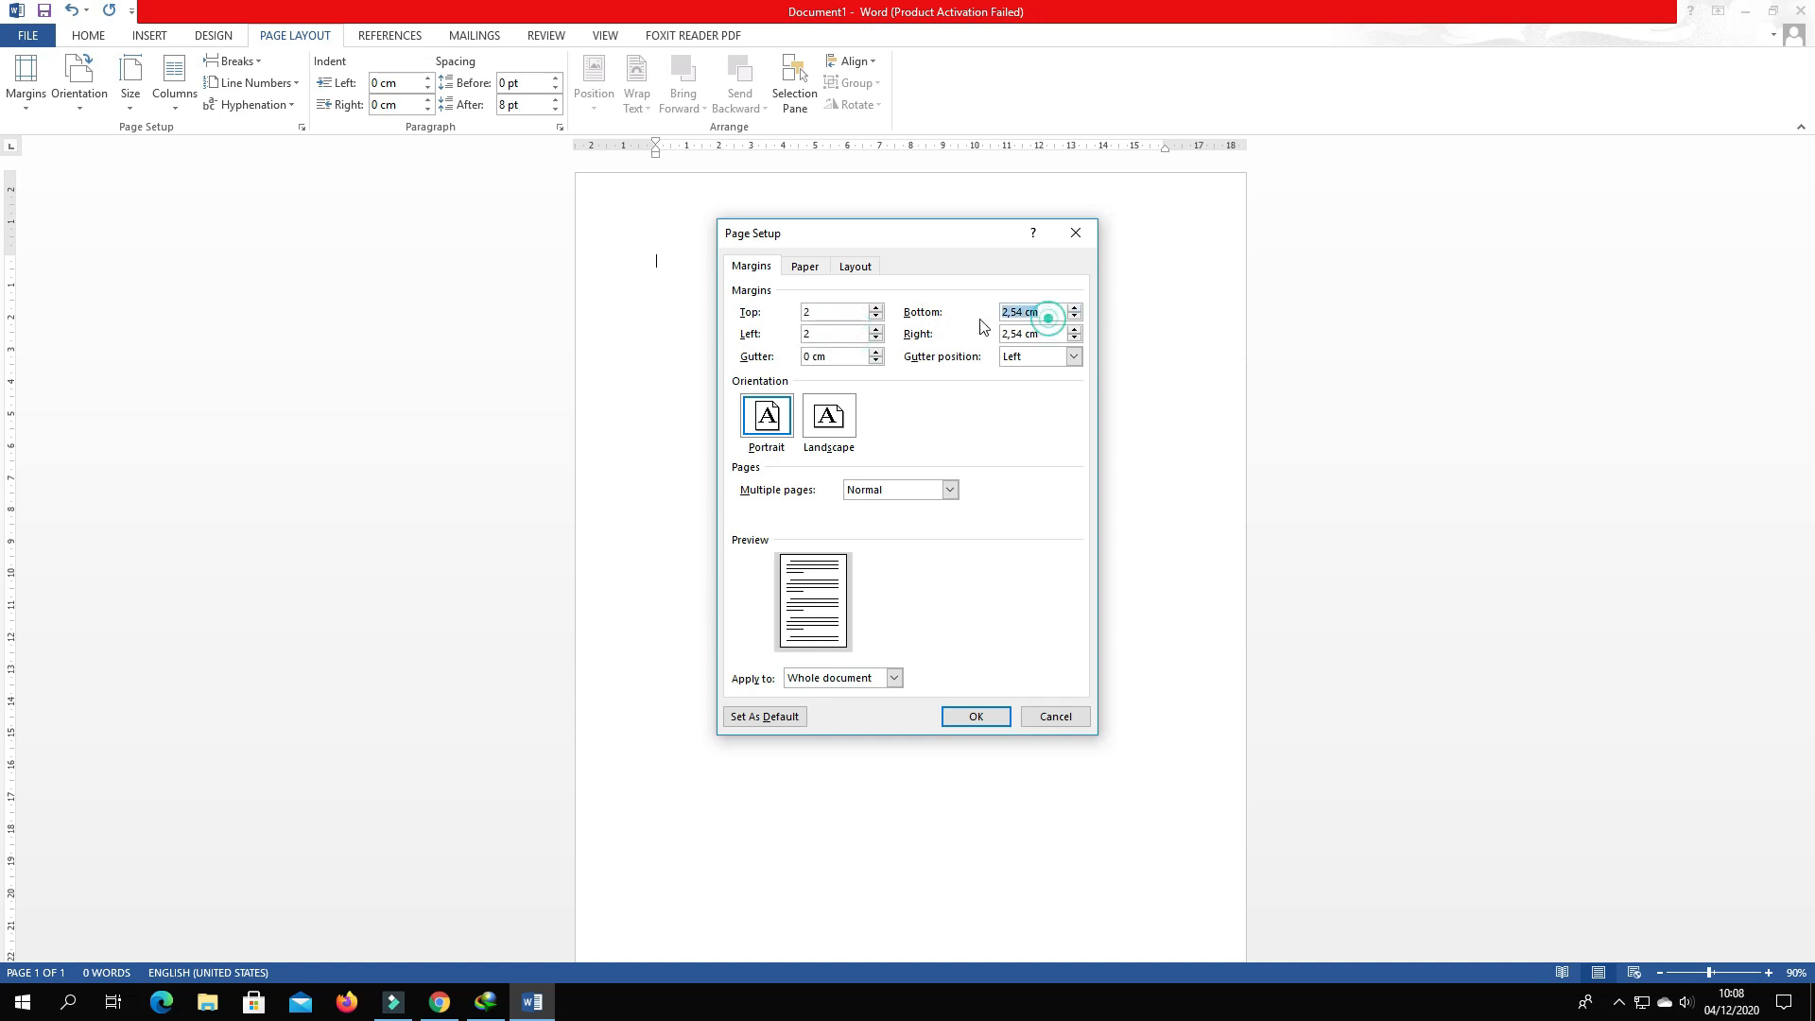
pyautogui.write('2')
pyautogui.doubleClick(1035, 334)
pyautogui.write('2')
pyautogui.click(974, 718)
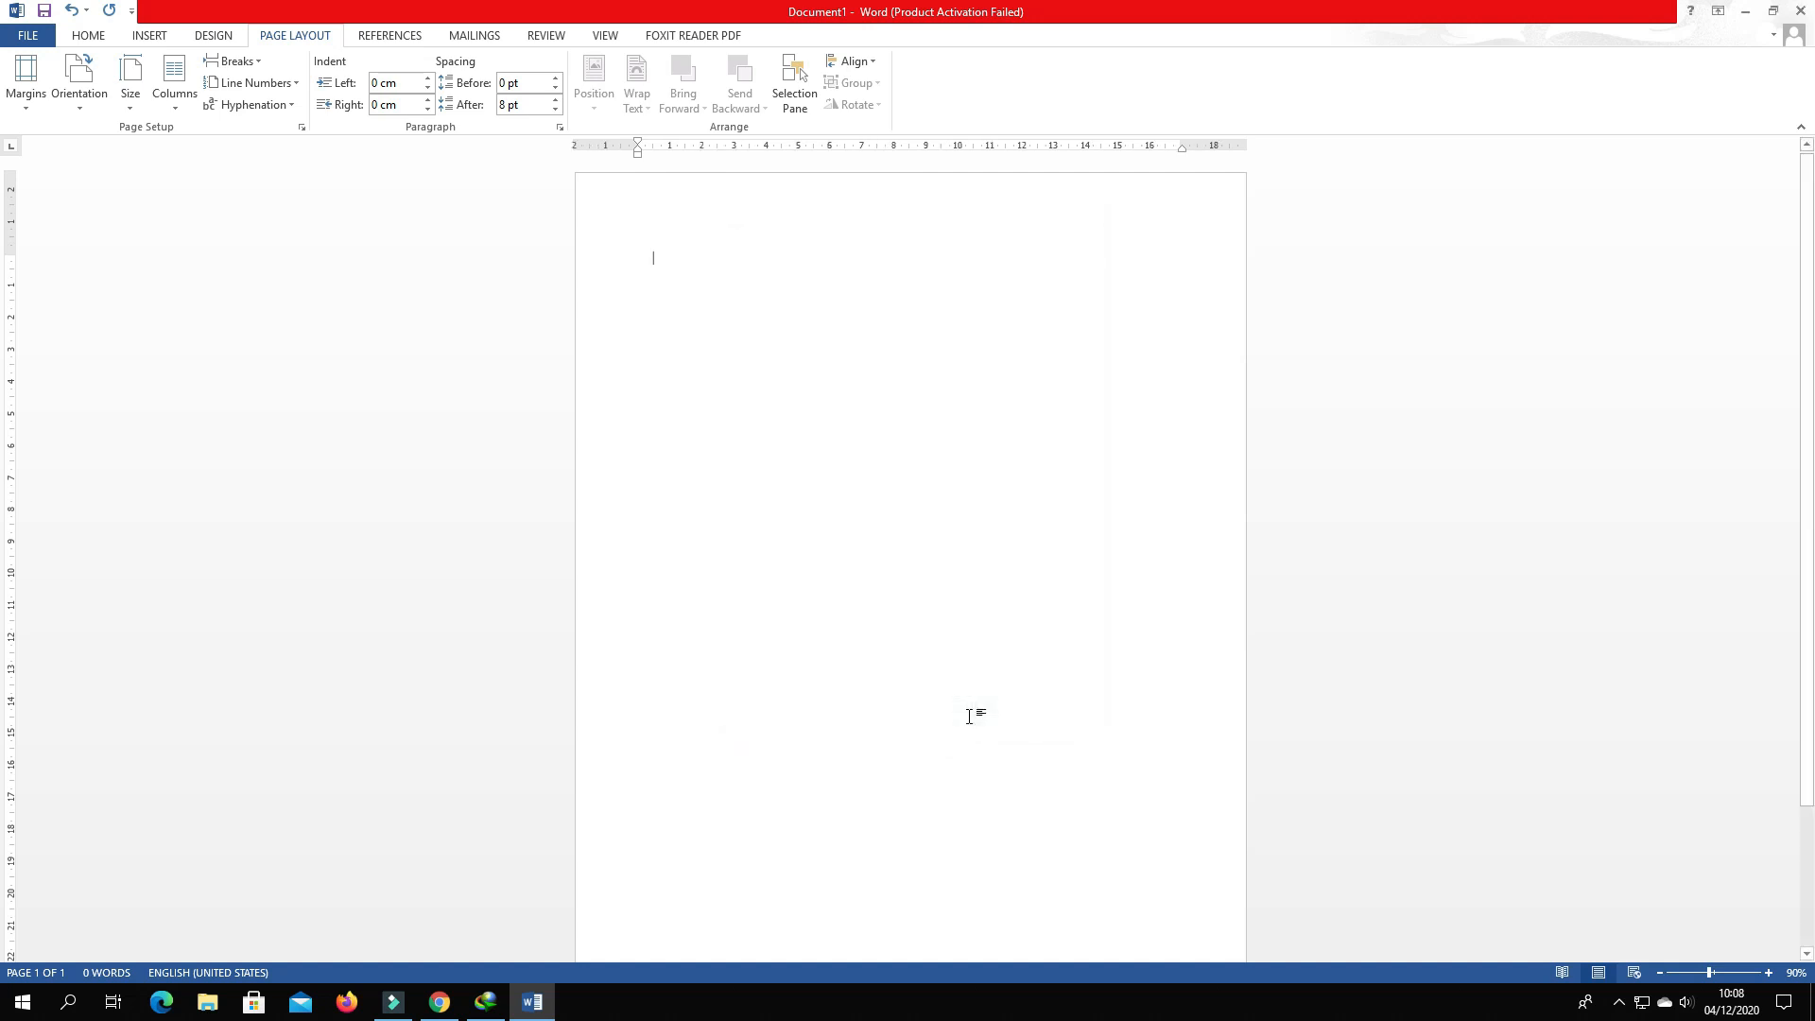
# - Remove the space after the paragraph and set its line spacing to 1,15
pyautogui.click(90, 36)
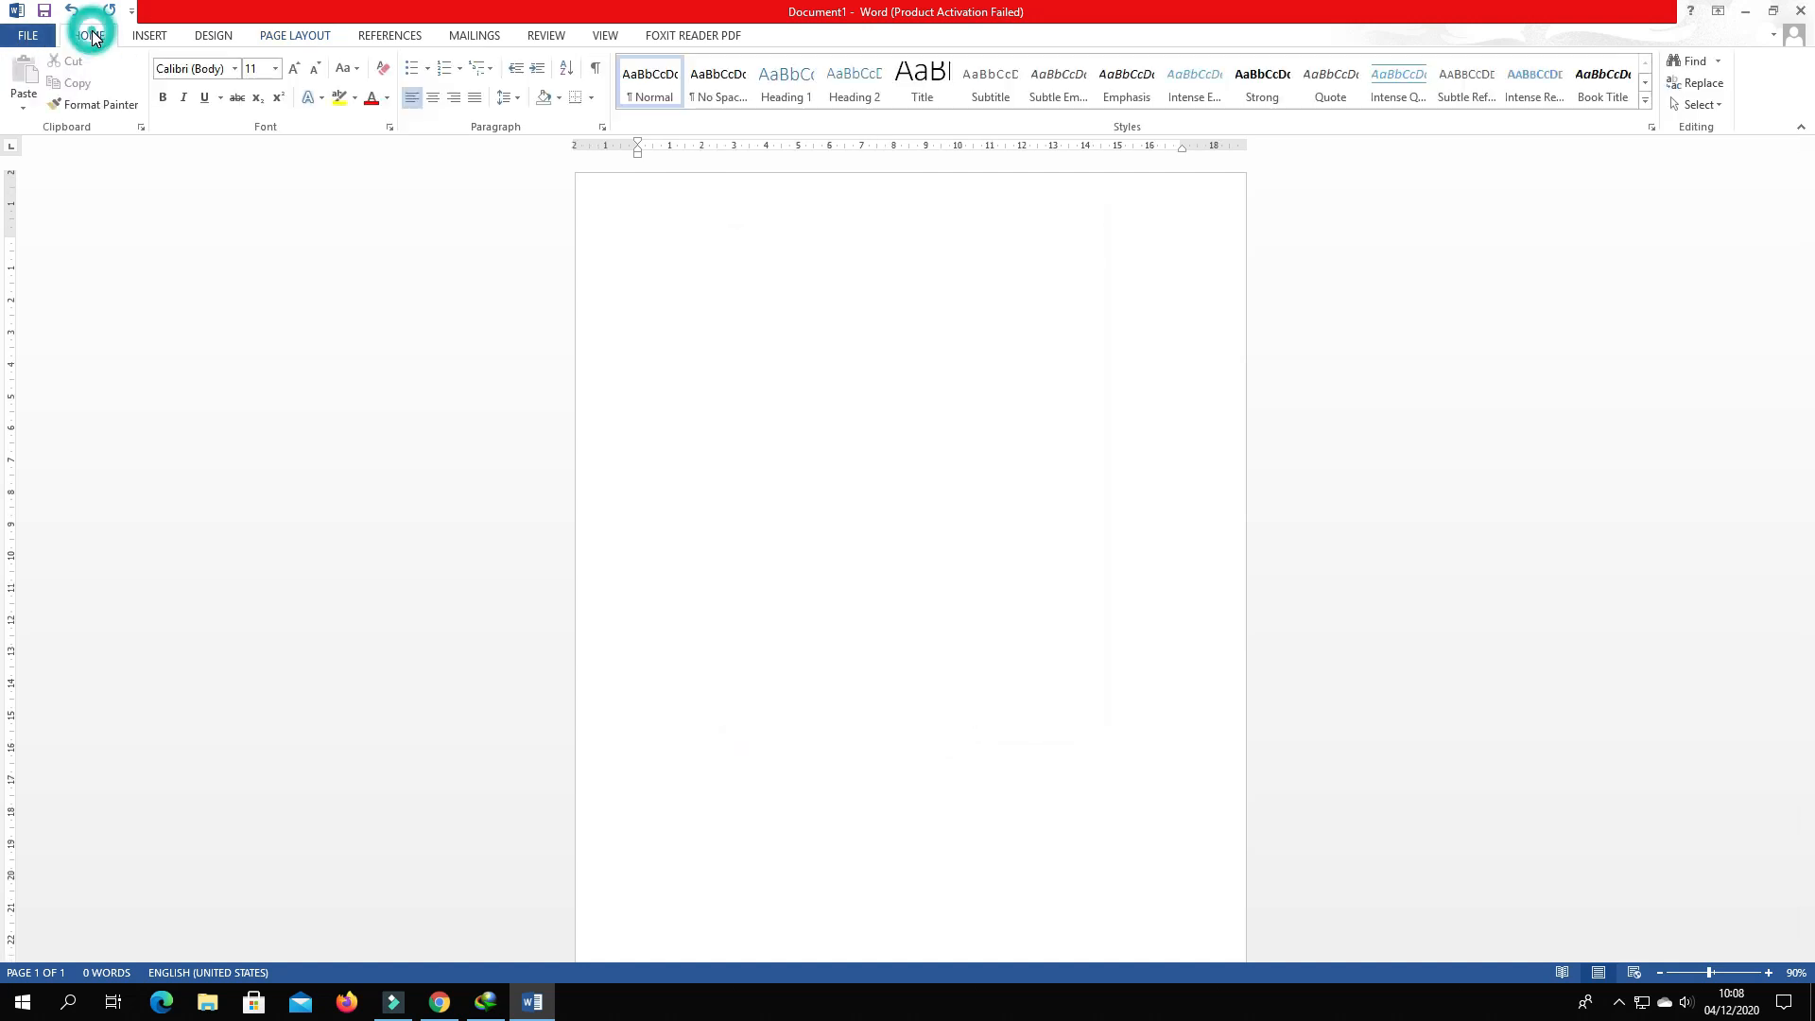
pyautogui.click(511, 101)
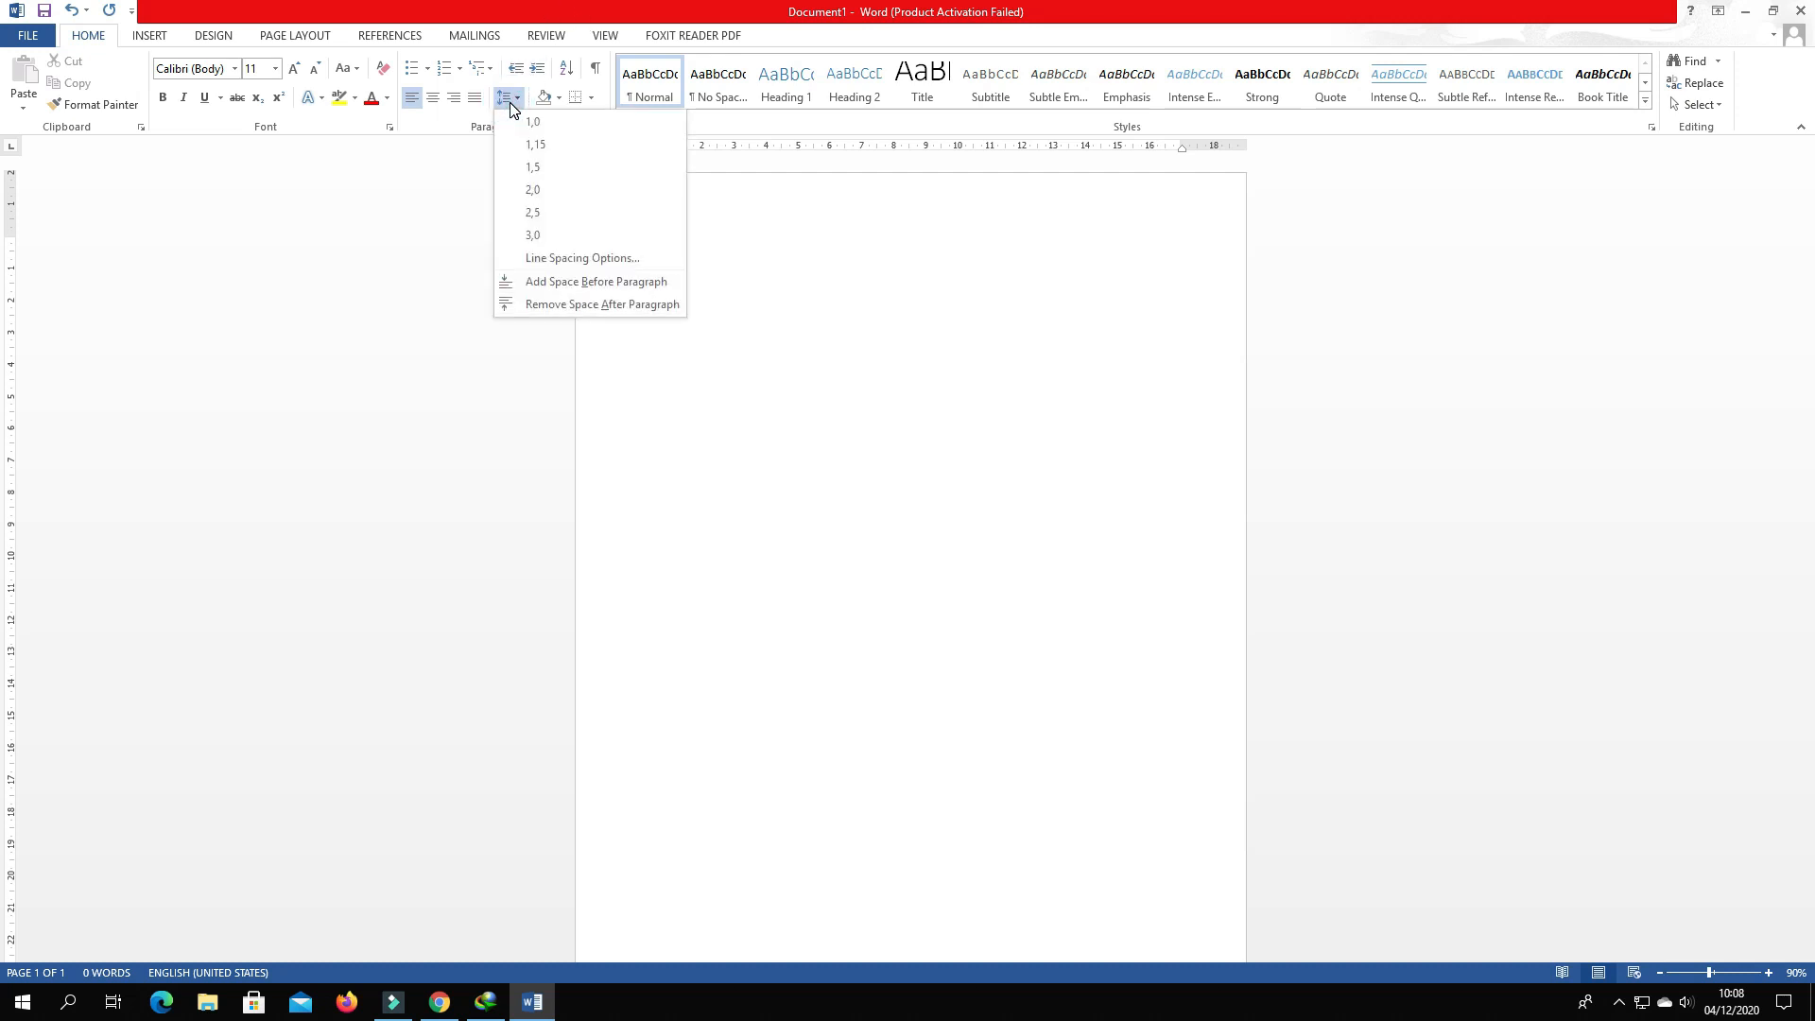
pyautogui.click(541, 312)
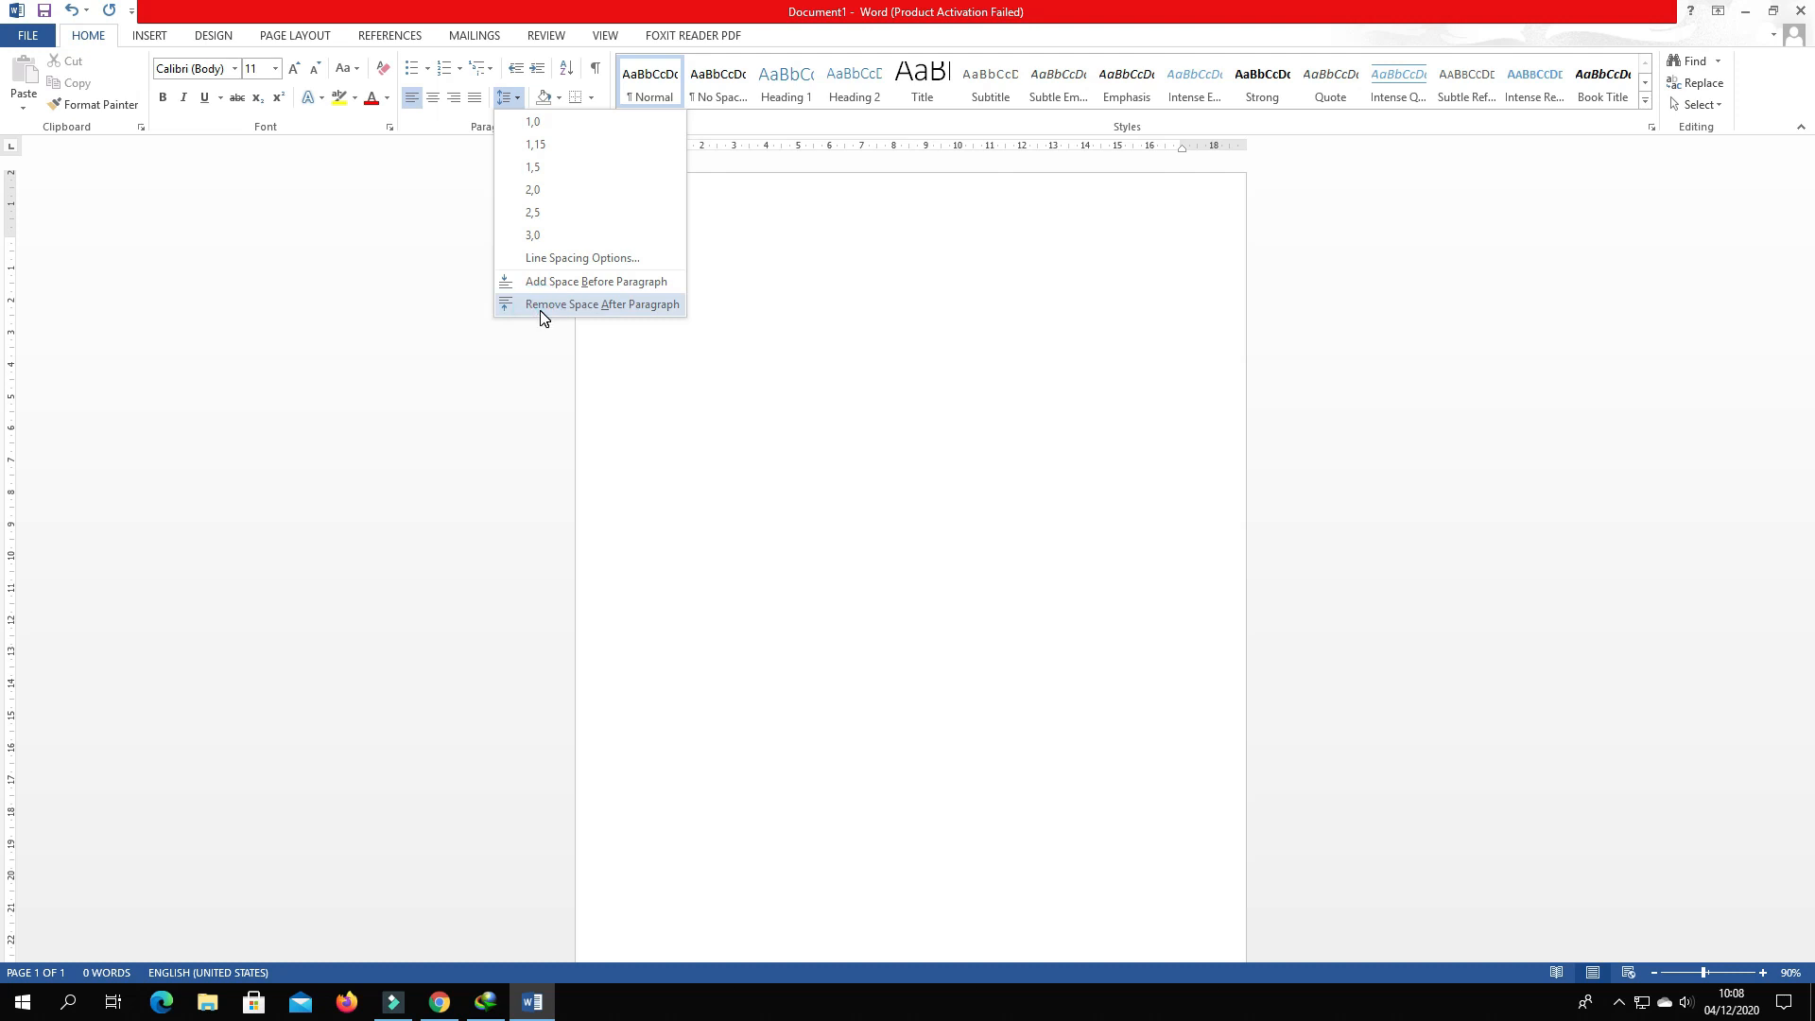
pyautogui.click(543, 308)
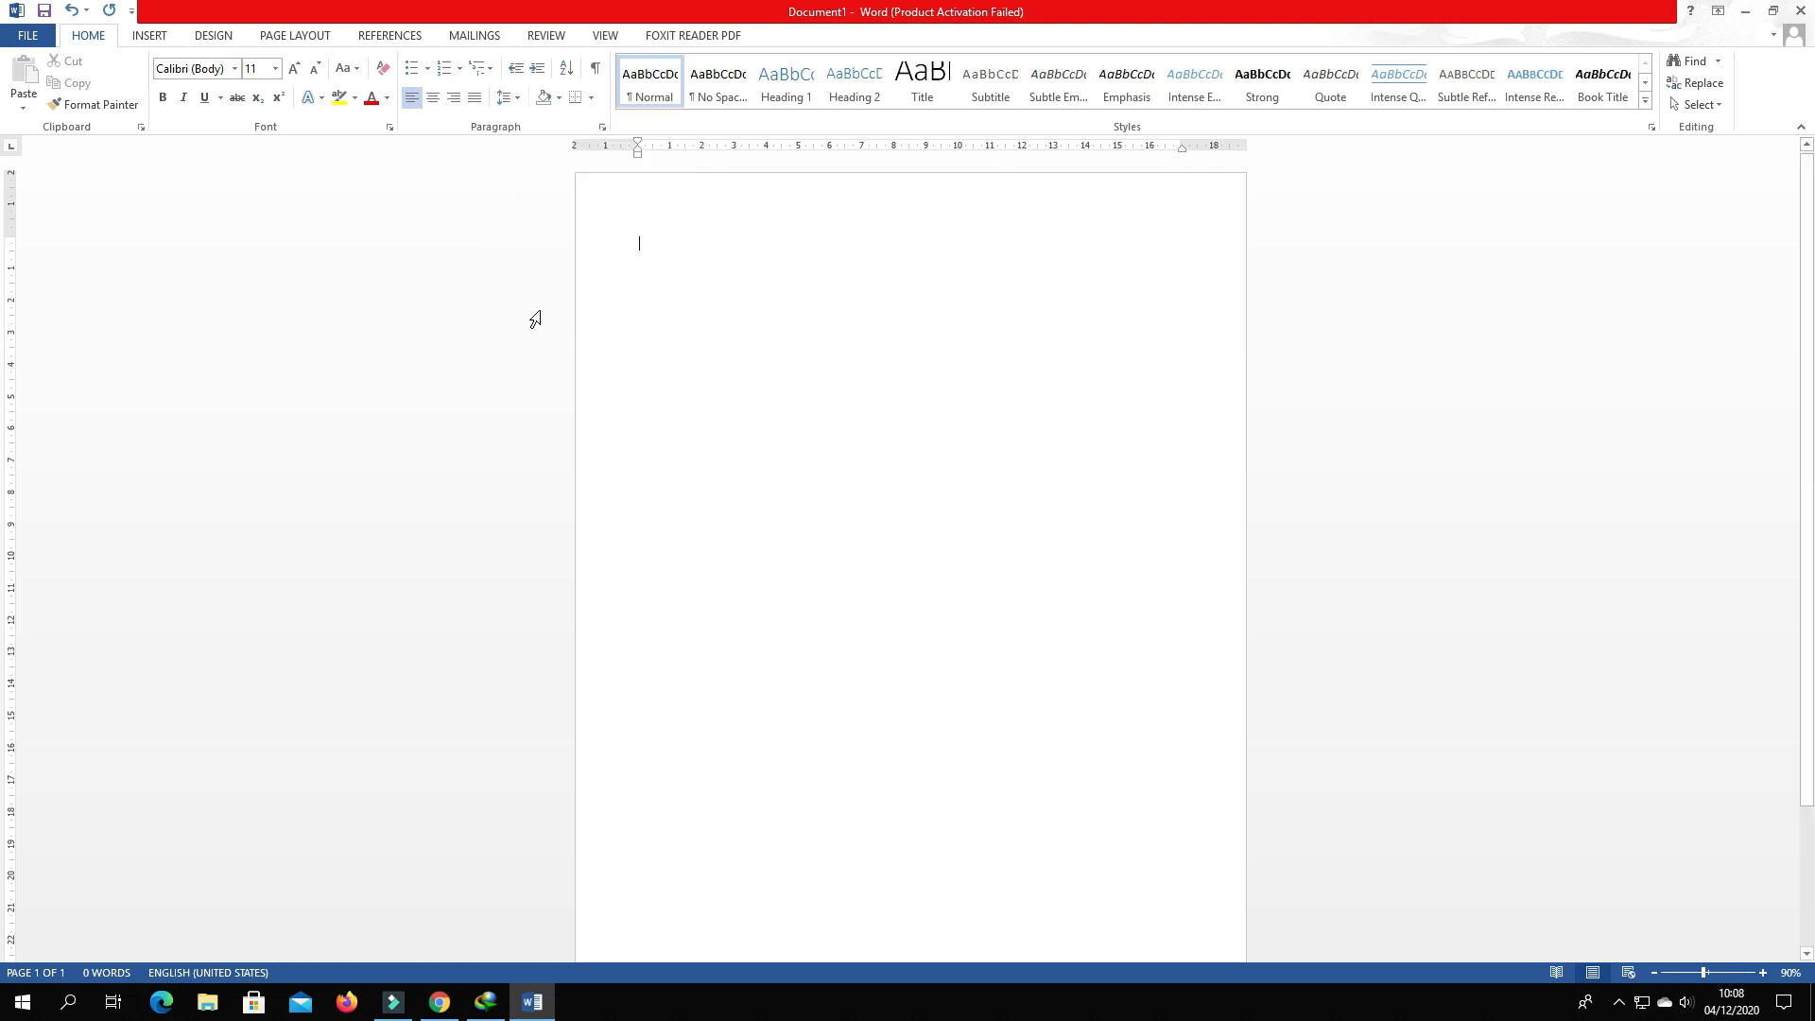
pyautogui.click(512, 98)
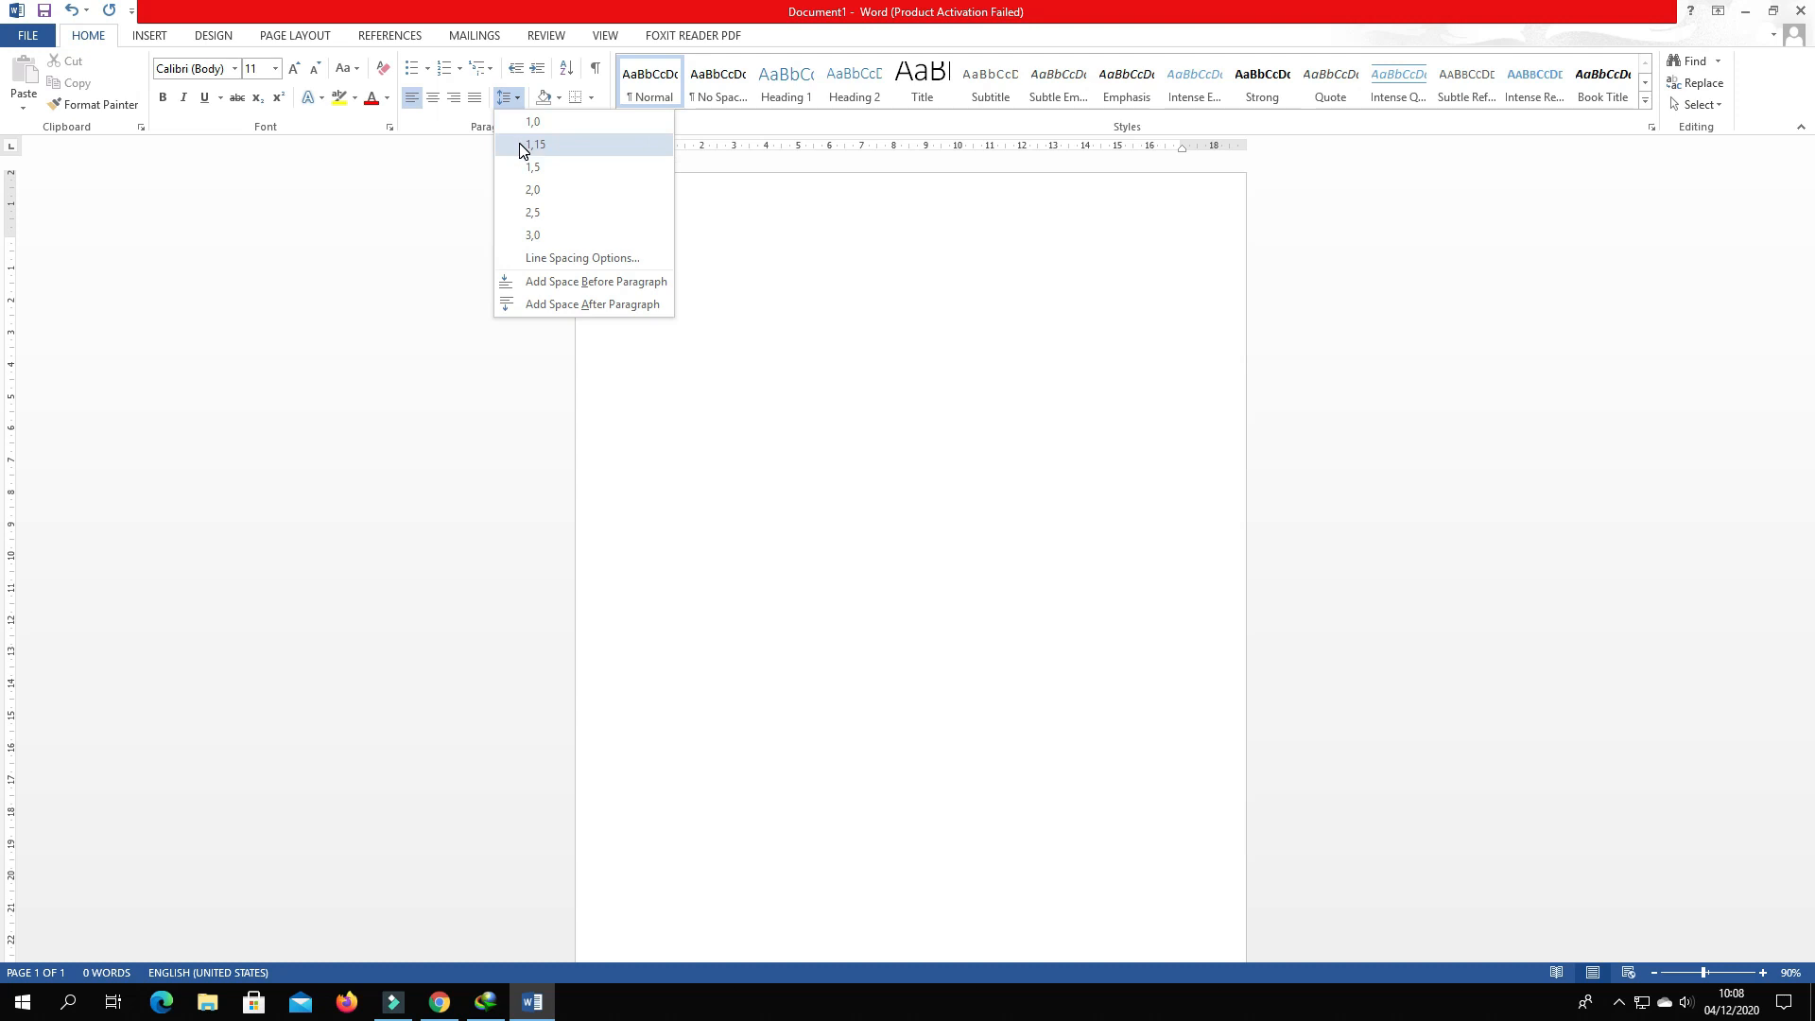
pyautogui.click(521, 147)
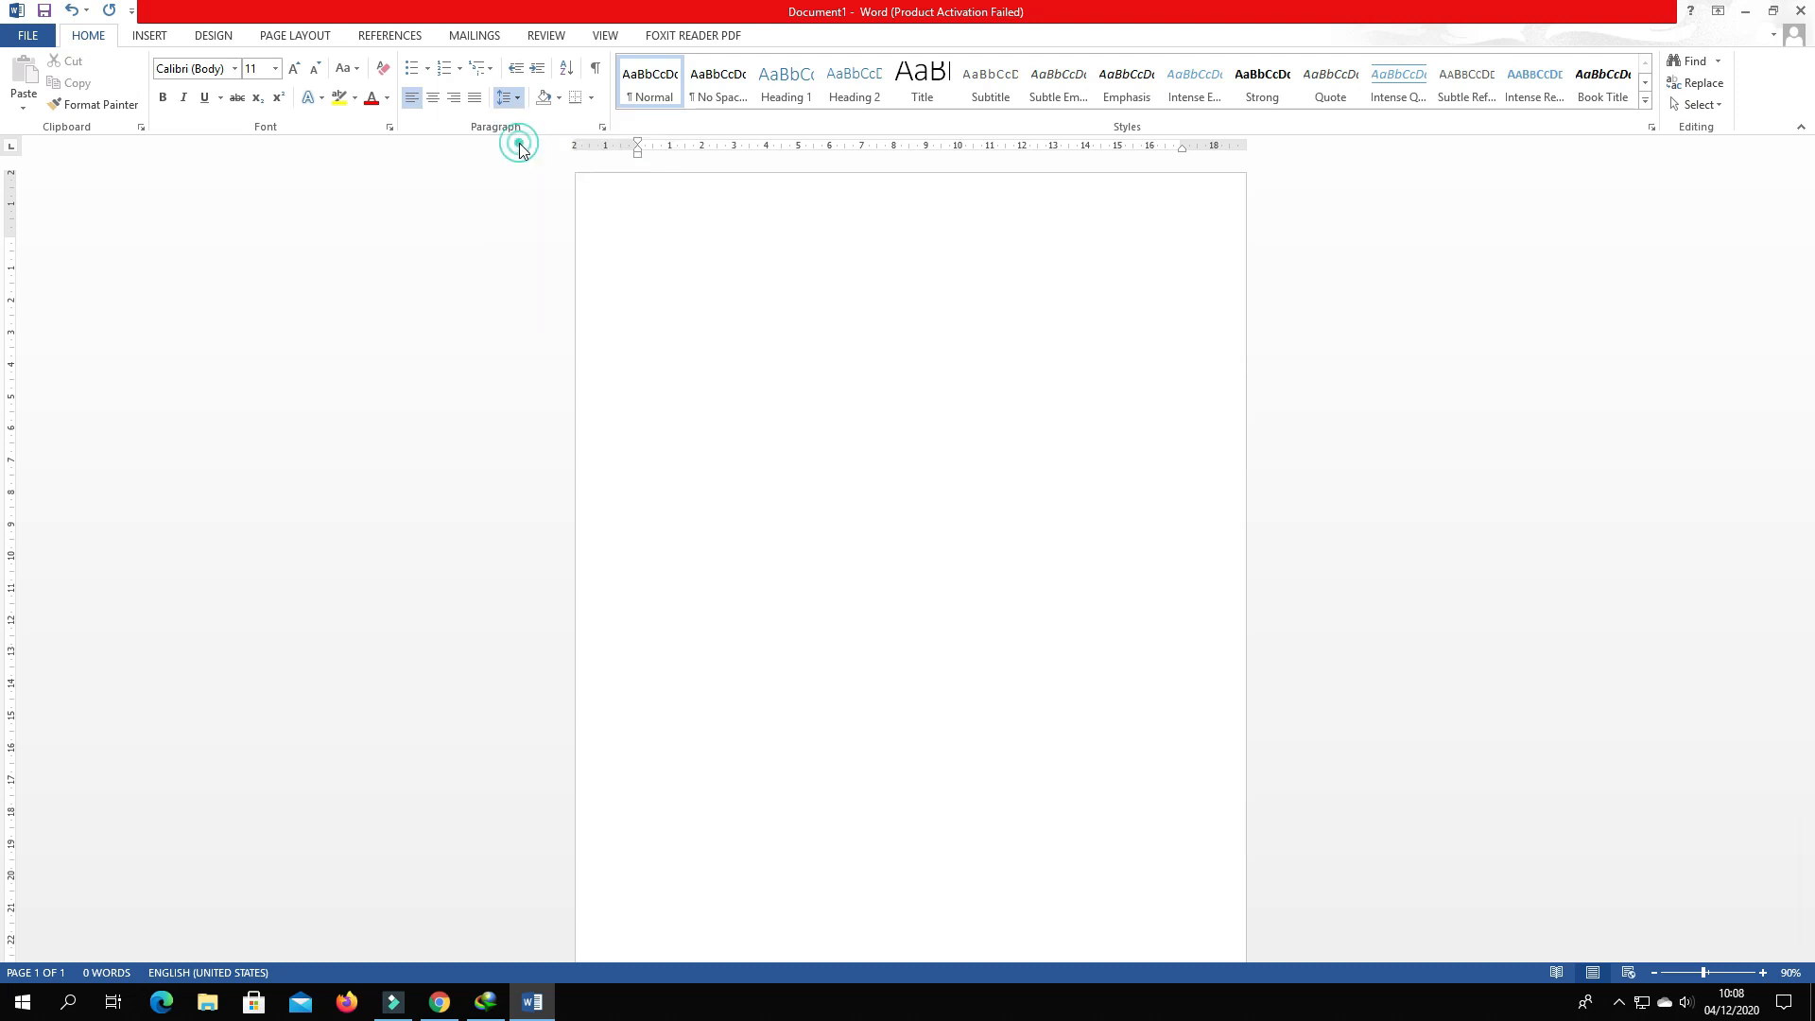
# - Set the text font to Times New Roman at size 12
pyautogui.click(235, 69)
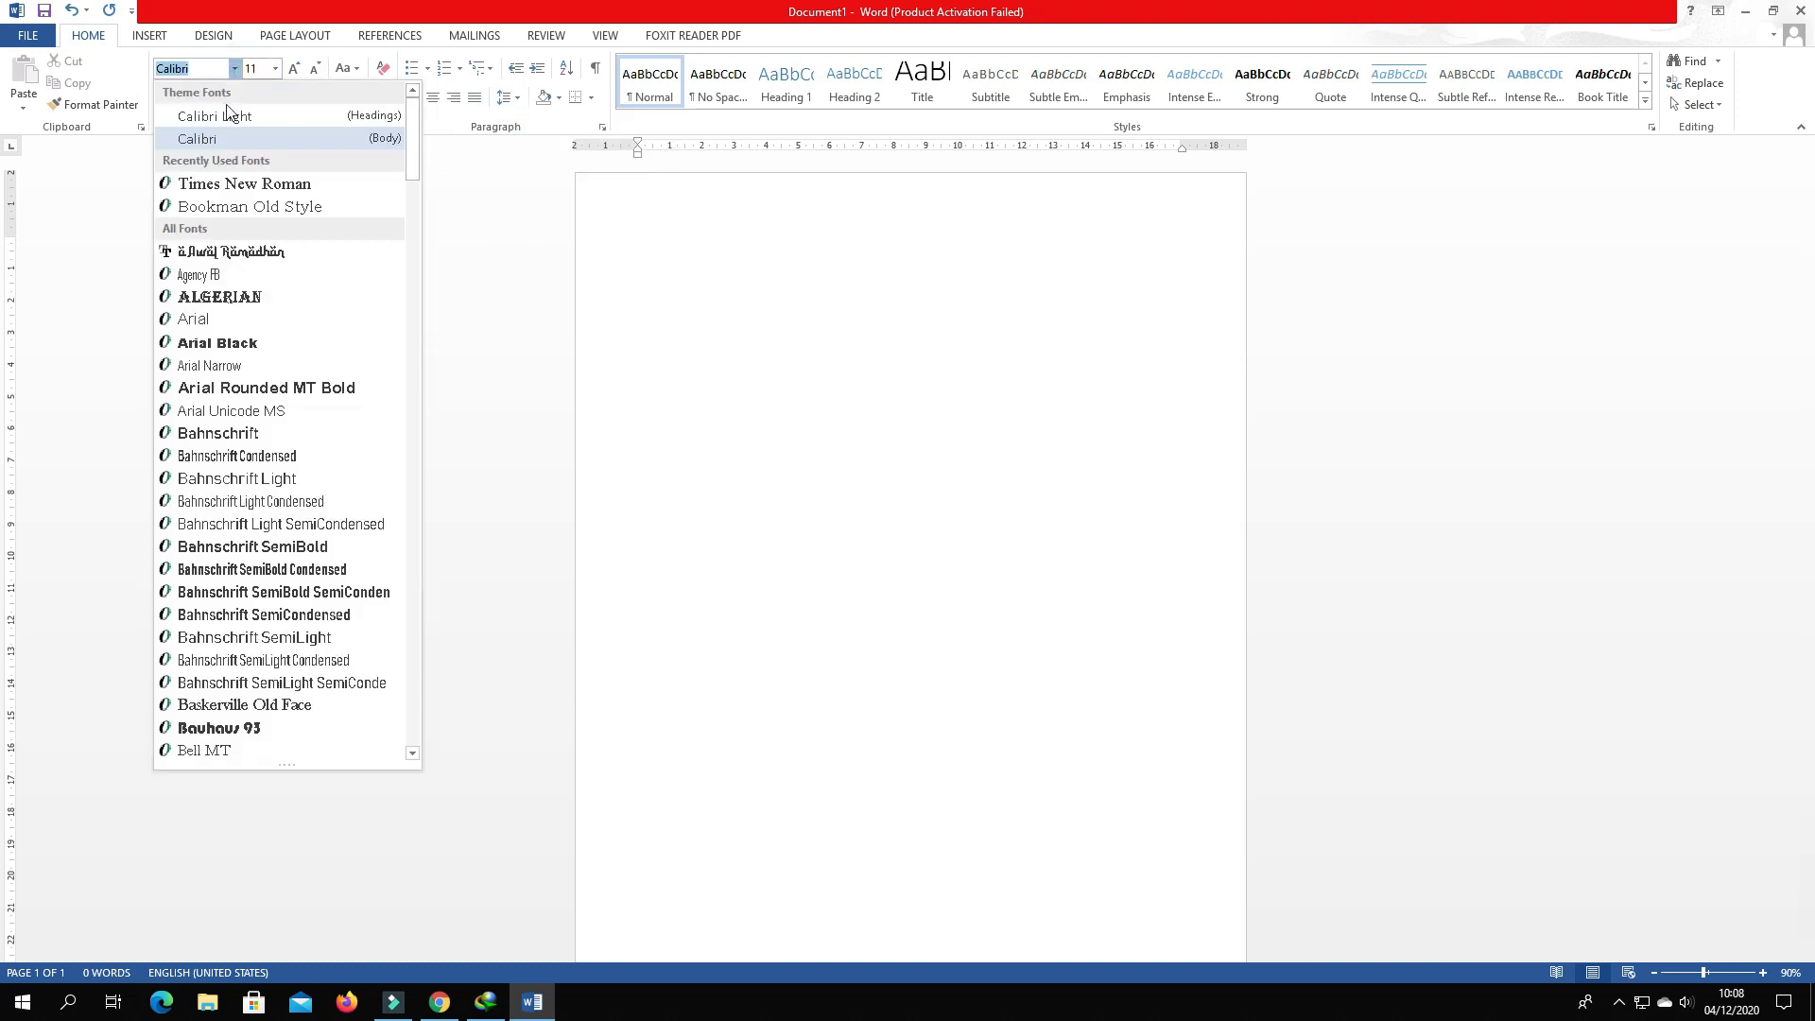
pyautogui.click(238, 186)
pyautogui.click(276, 69)
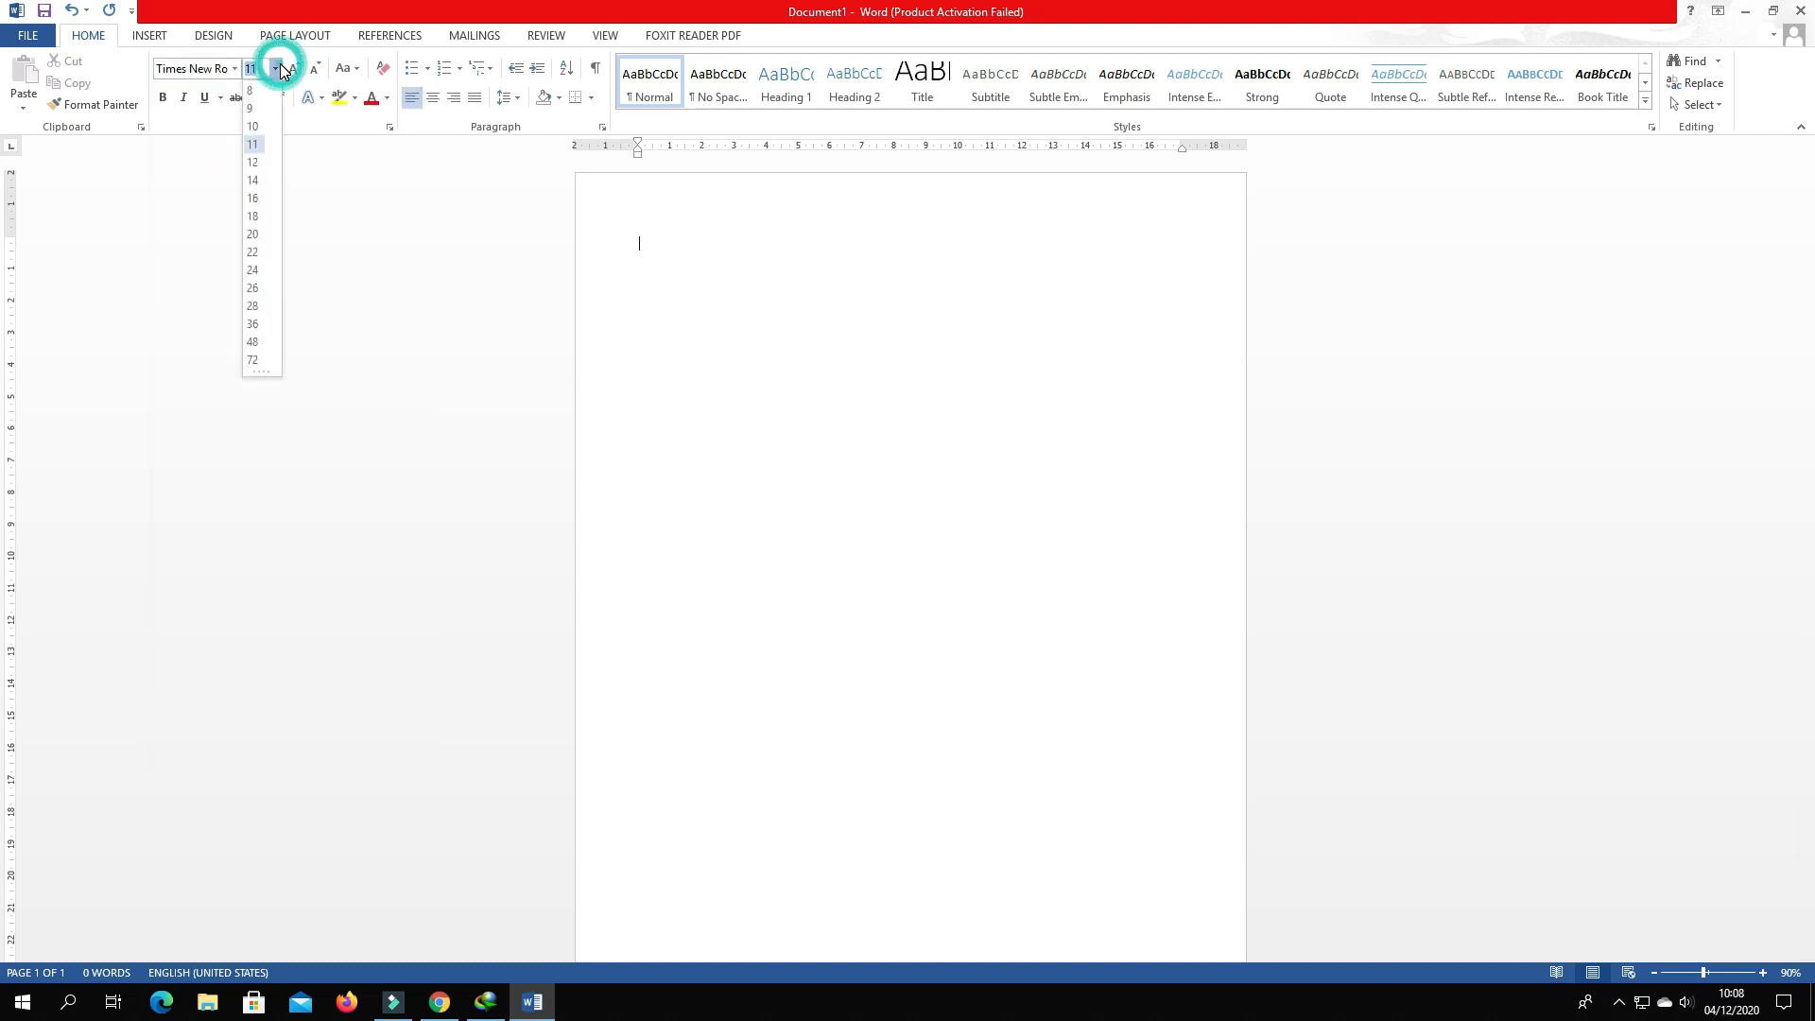
pyautogui.click(255, 164)
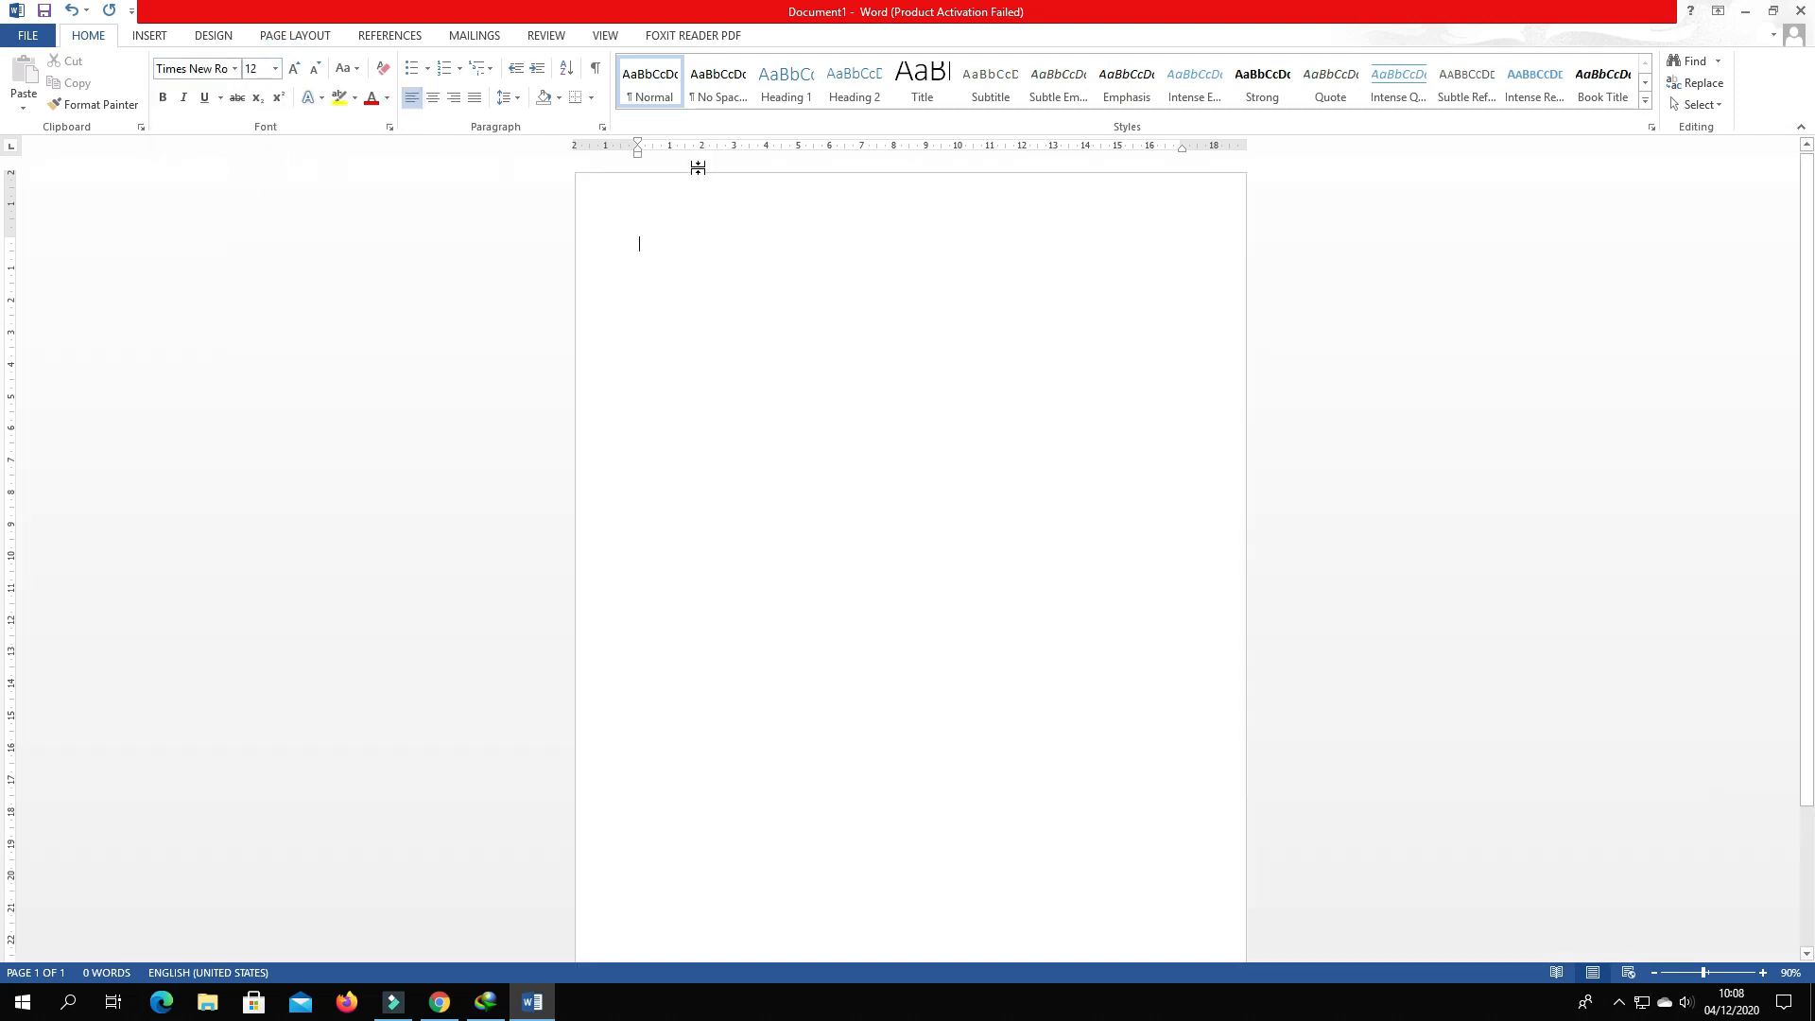
# - Examine the blank page at 110% zoom along with its horizontal and vertical rulers
pyautogui.scroll(2, 829, 471)
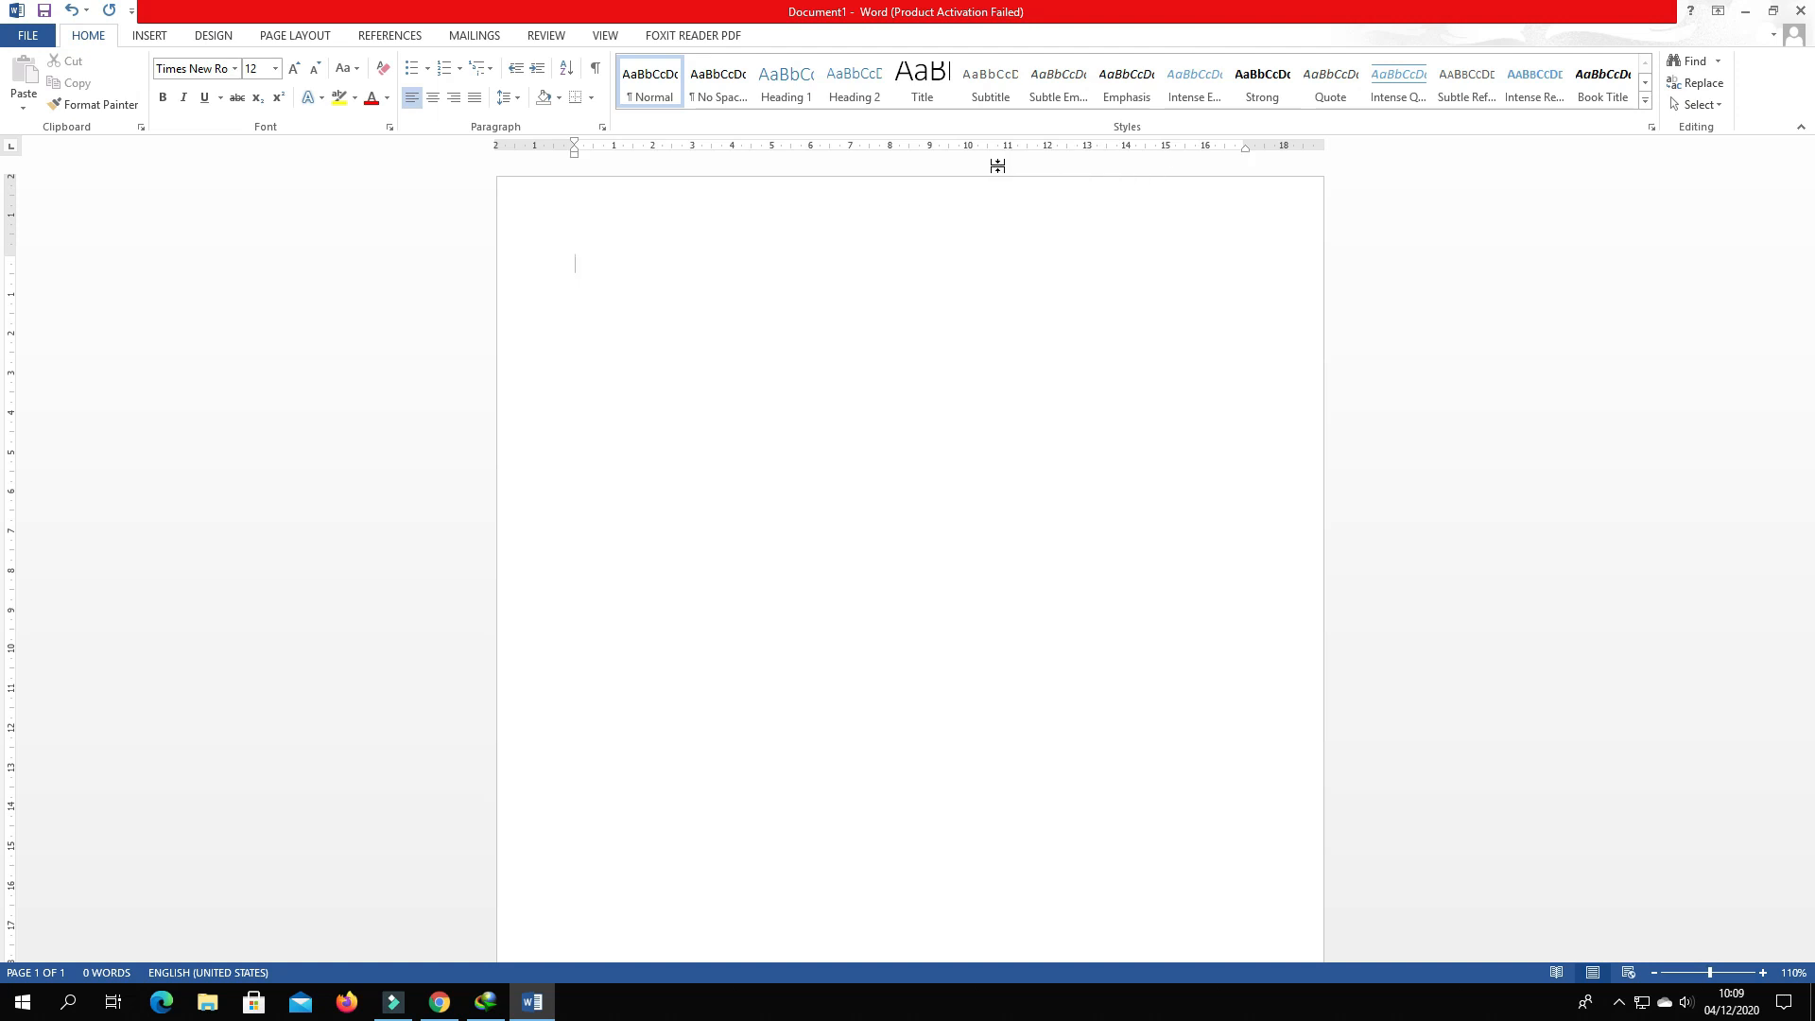
pyautogui.click(716, 149)
pyautogui.moveTo(716, 151); pyautogui.dragTo(712, 251)
pyautogui.scroll(-1, 1094, 368)
pyautogui.scroll(1, 1093, 375)
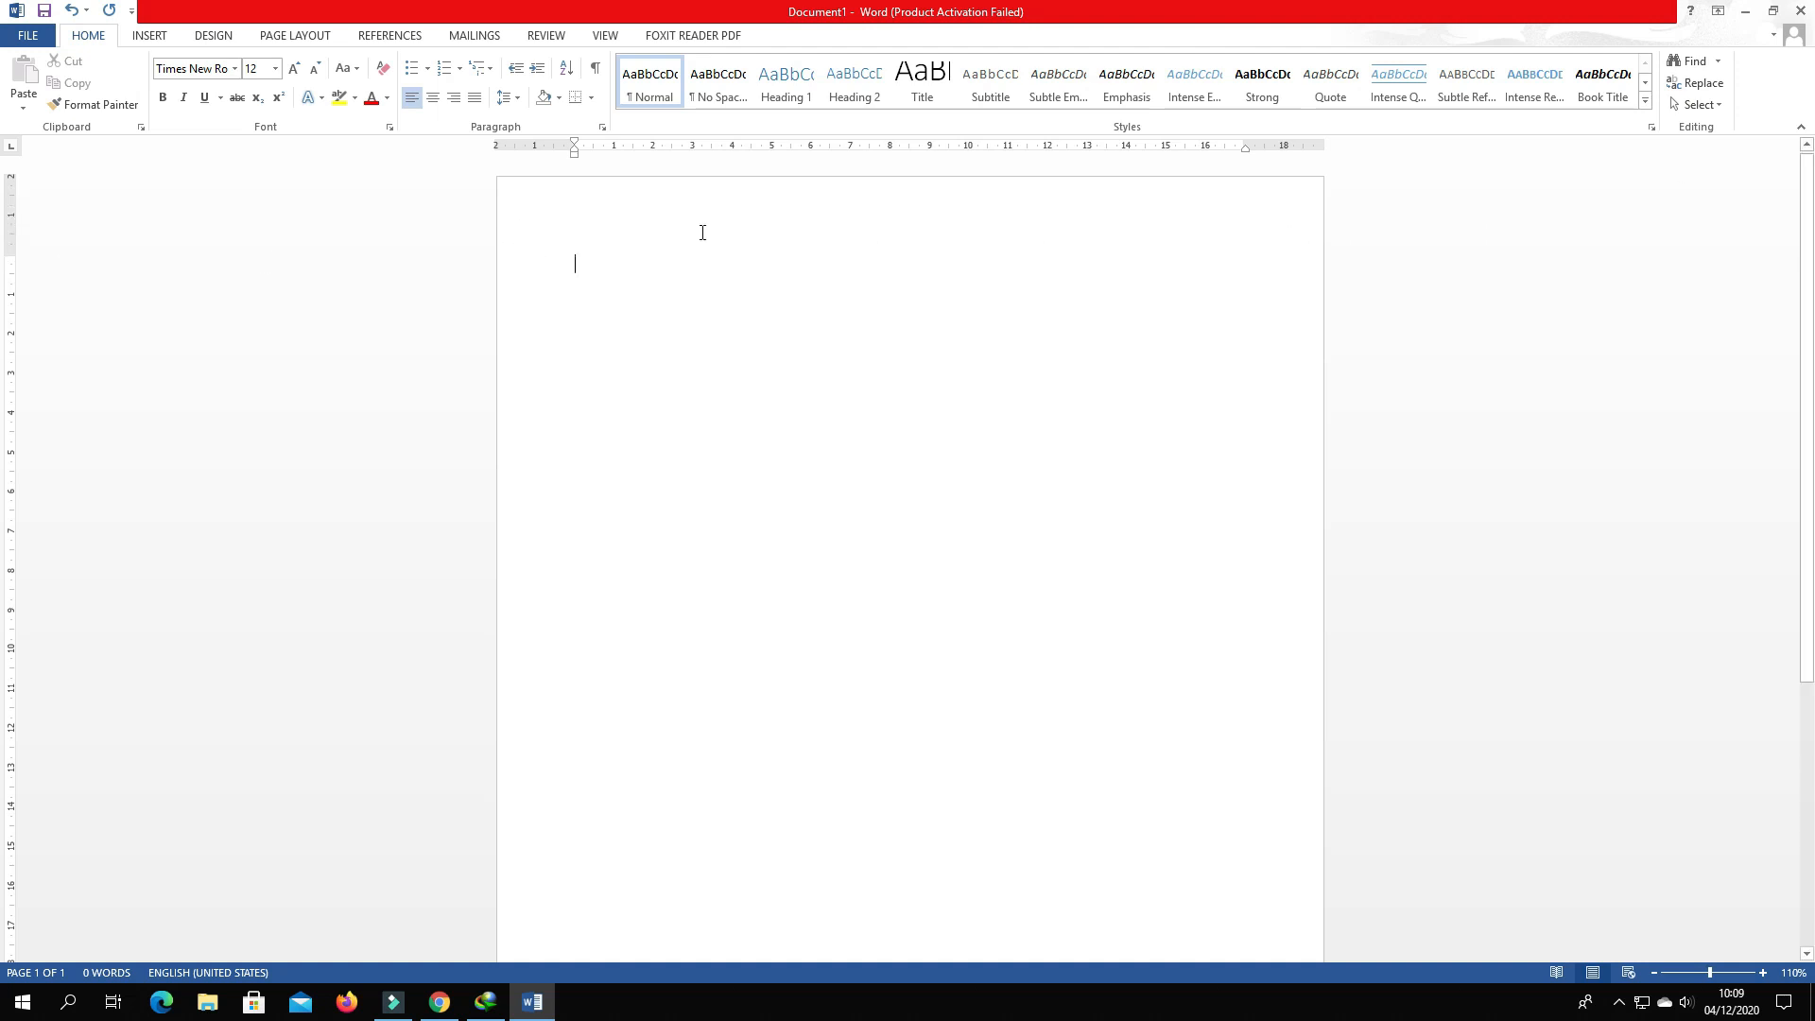
pyautogui.scroll(-5, 397, 737)
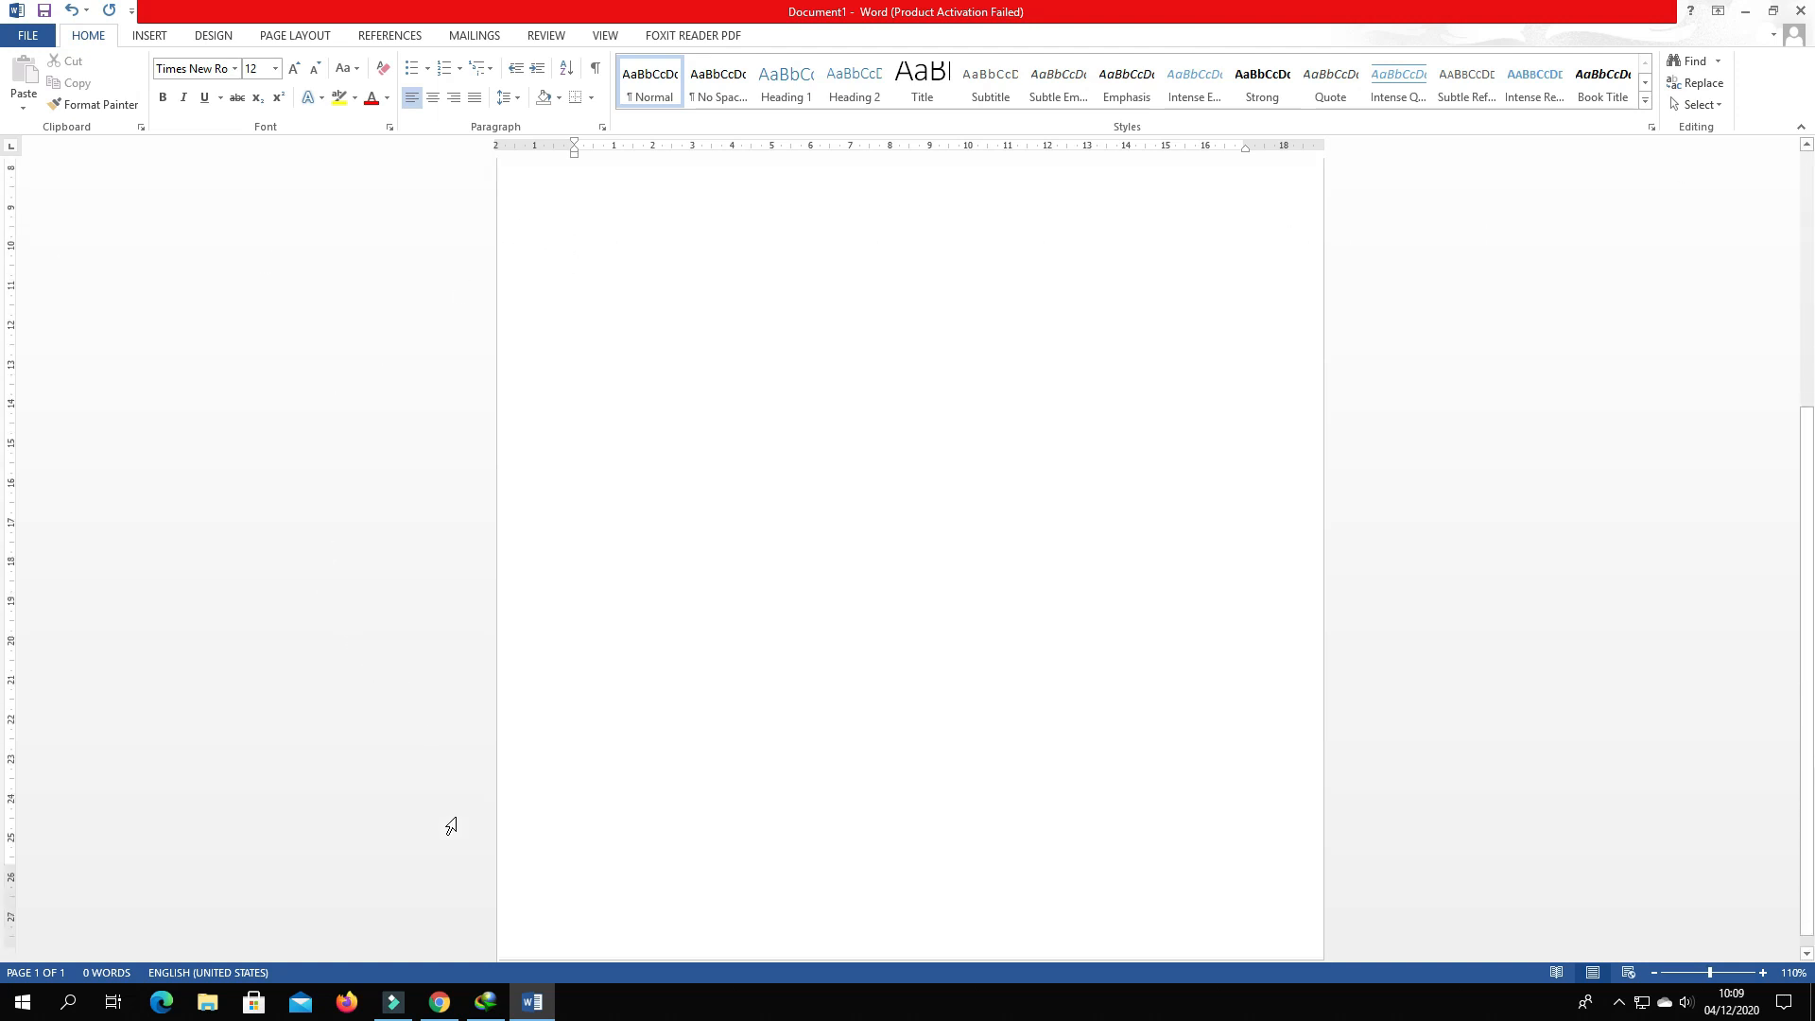
pyautogui.click(535, 868)
pyautogui.scroll(3, 831, 638)
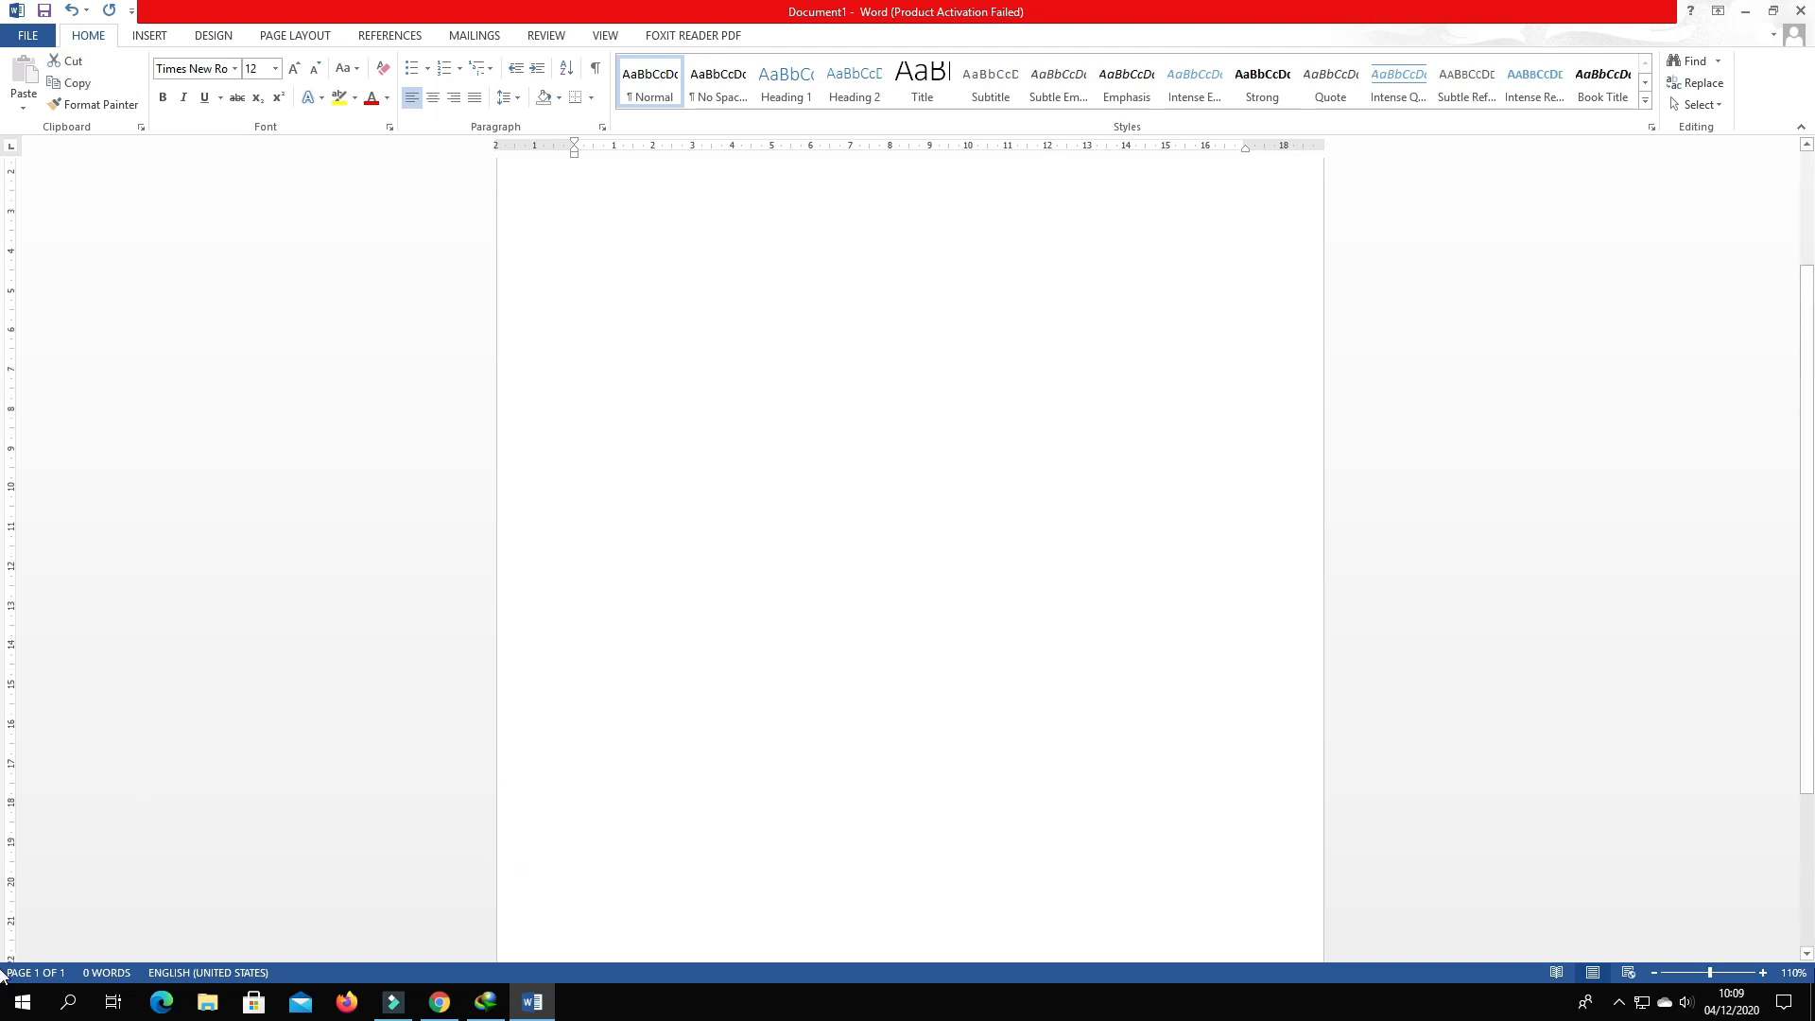
pyautogui.scroll(-2, 1777, 864)
pyautogui.scroll(2, 1777, 865)
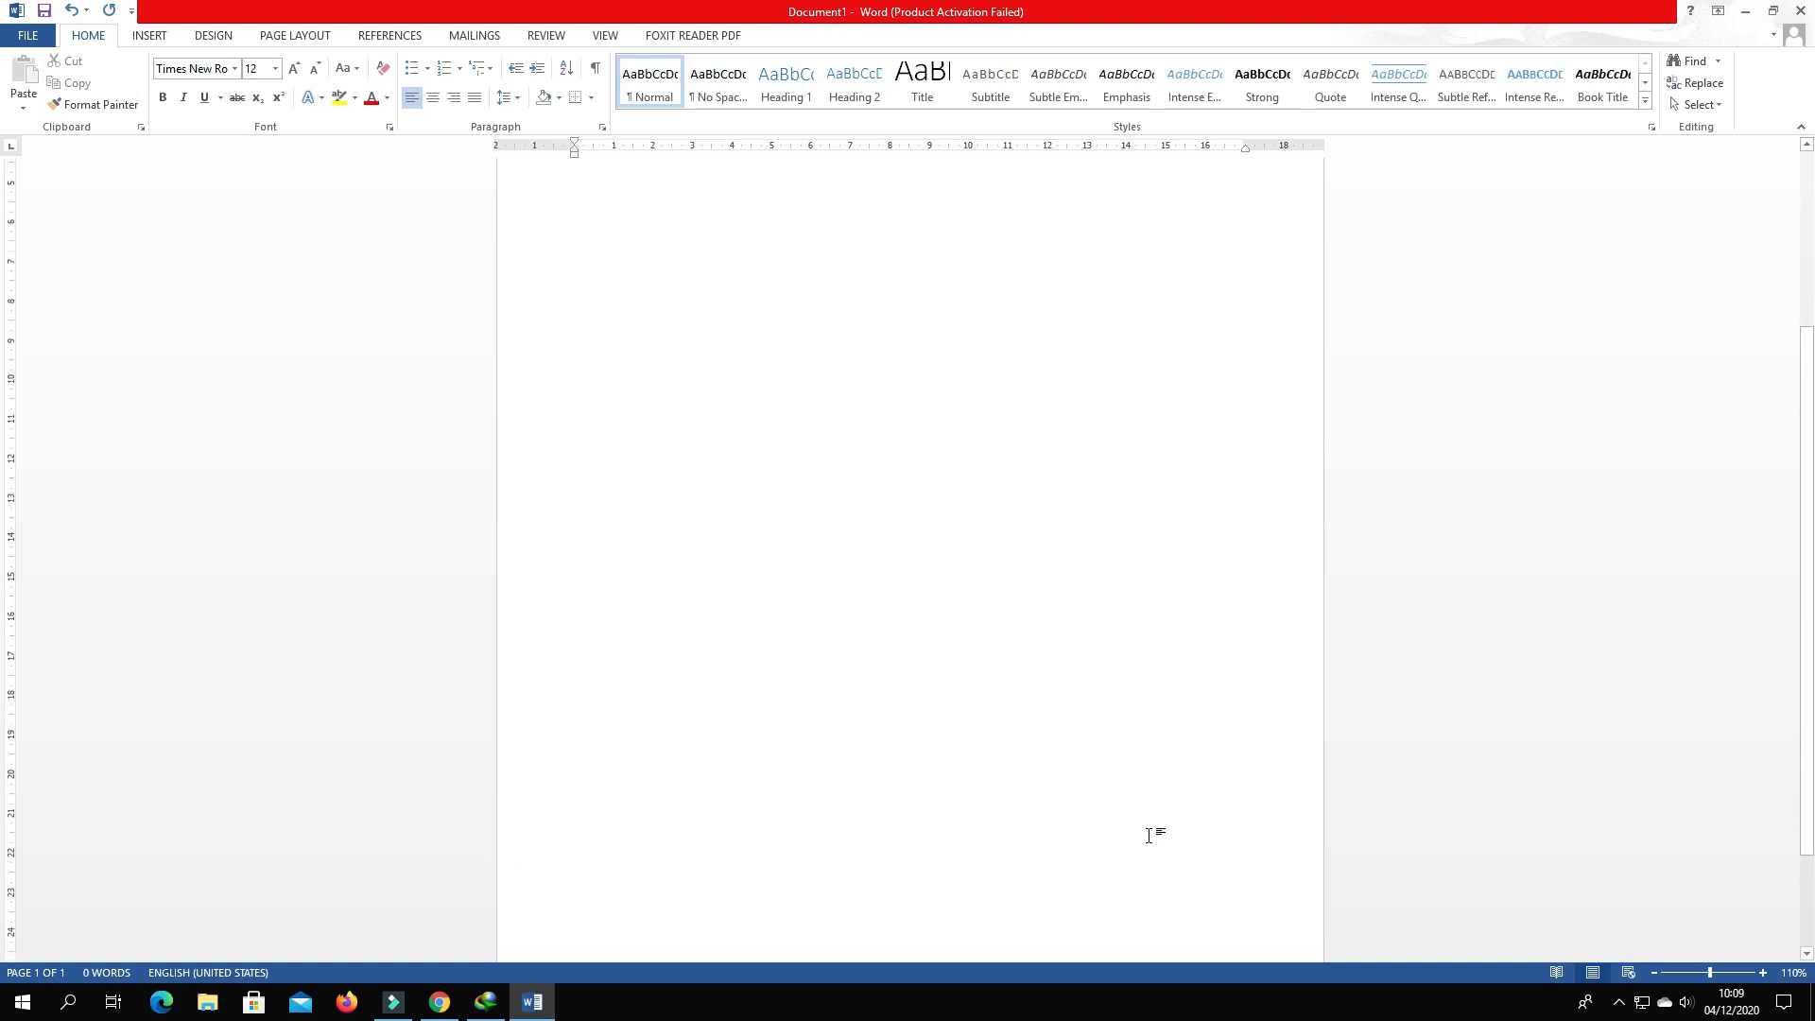
pyautogui.scroll(6, 1058, 608)
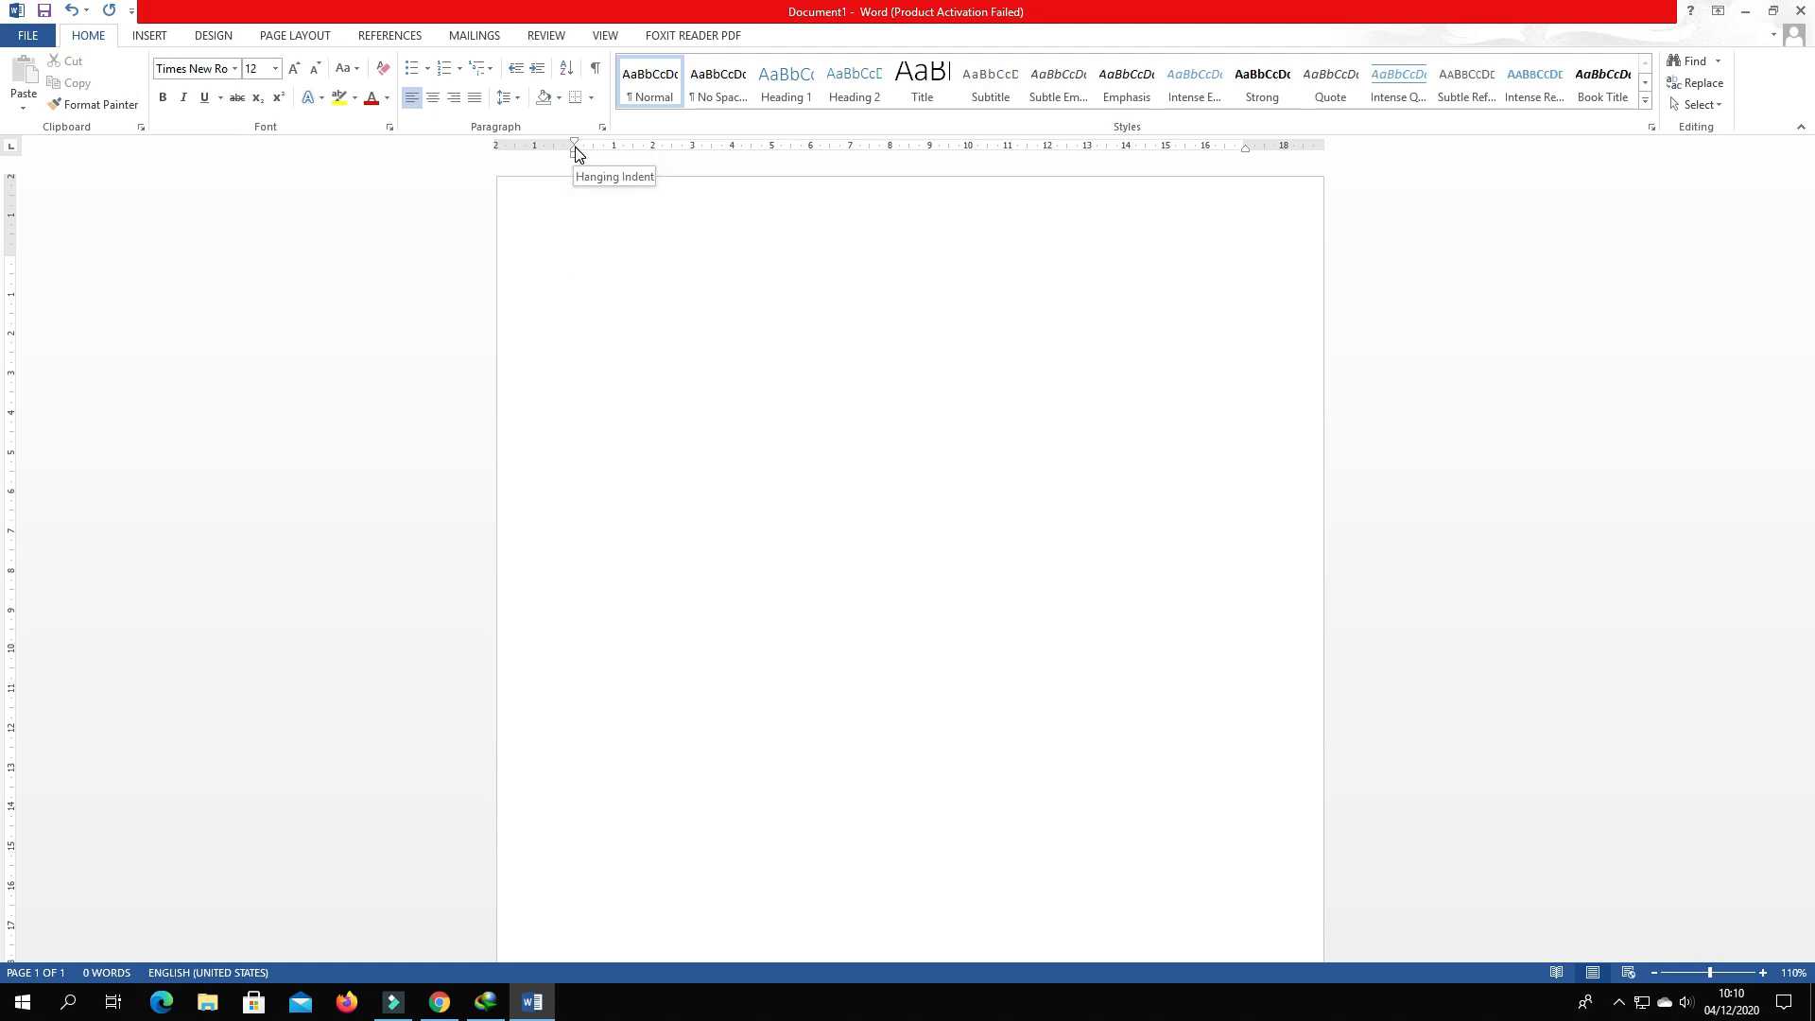
# - Try moving the hanging indent marker along the horizontal ruler and return it to the left margin
pyautogui.moveTo(578, 154); pyautogui.dragTo(682, 153)
pyautogui.moveTo(684, 165)
pyautogui.mouseDown()
pyautogui.moveTo(822, 168)
pyautogui.moveTo(612, 150)
pyautogui.moveTo(711, 168)
pyautogui.moveTo(614, 166)
pyautogui.mouseUp()
pyautogui.moveTo(615, 151); pyautogui.dragTo(575, 151)
# - Write the paragraph's first sentence: "Seperti yang sudah dikatakan oleh Bapak Menteri Pendidikan Indonesia bahwa selama pandemi ini pembelajaran tetap akan dilaksanakan scara online"
pyautogui.write('eperti yang sudah dikatakan oleh Bapak ')
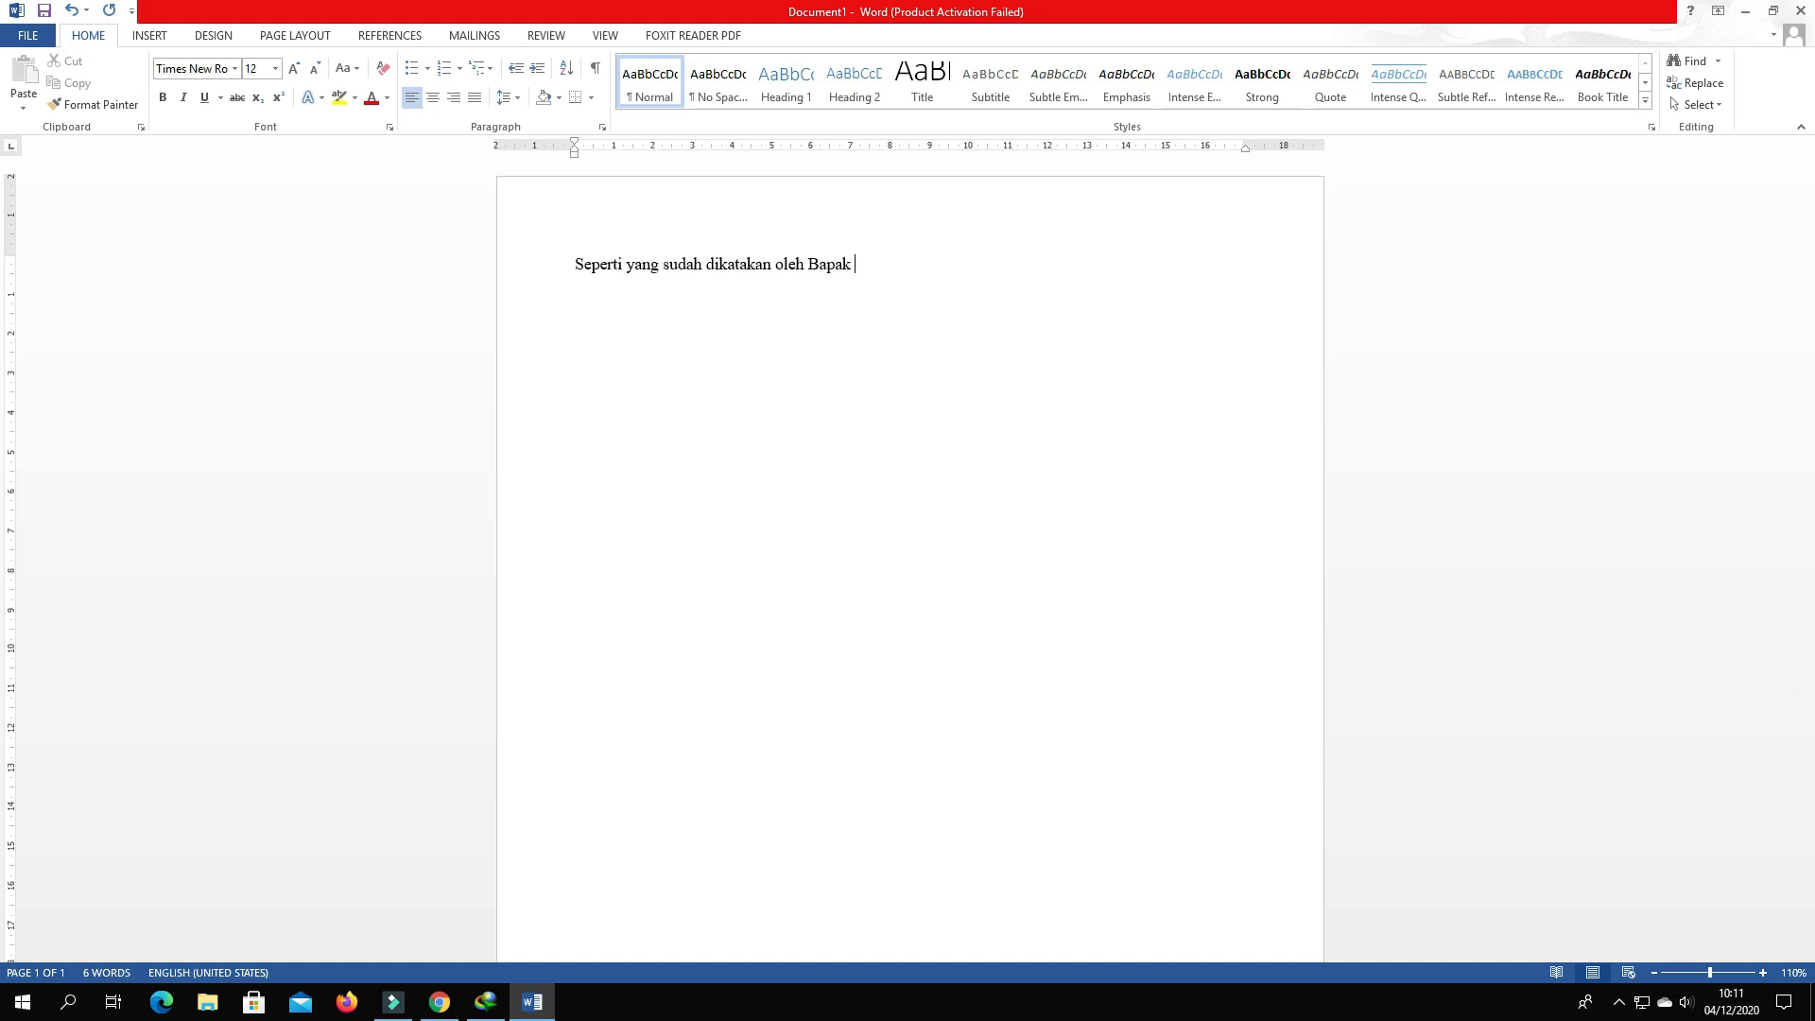
pyautogui.write('Menteri Pendidikan Indonesia bahwa selama pand')
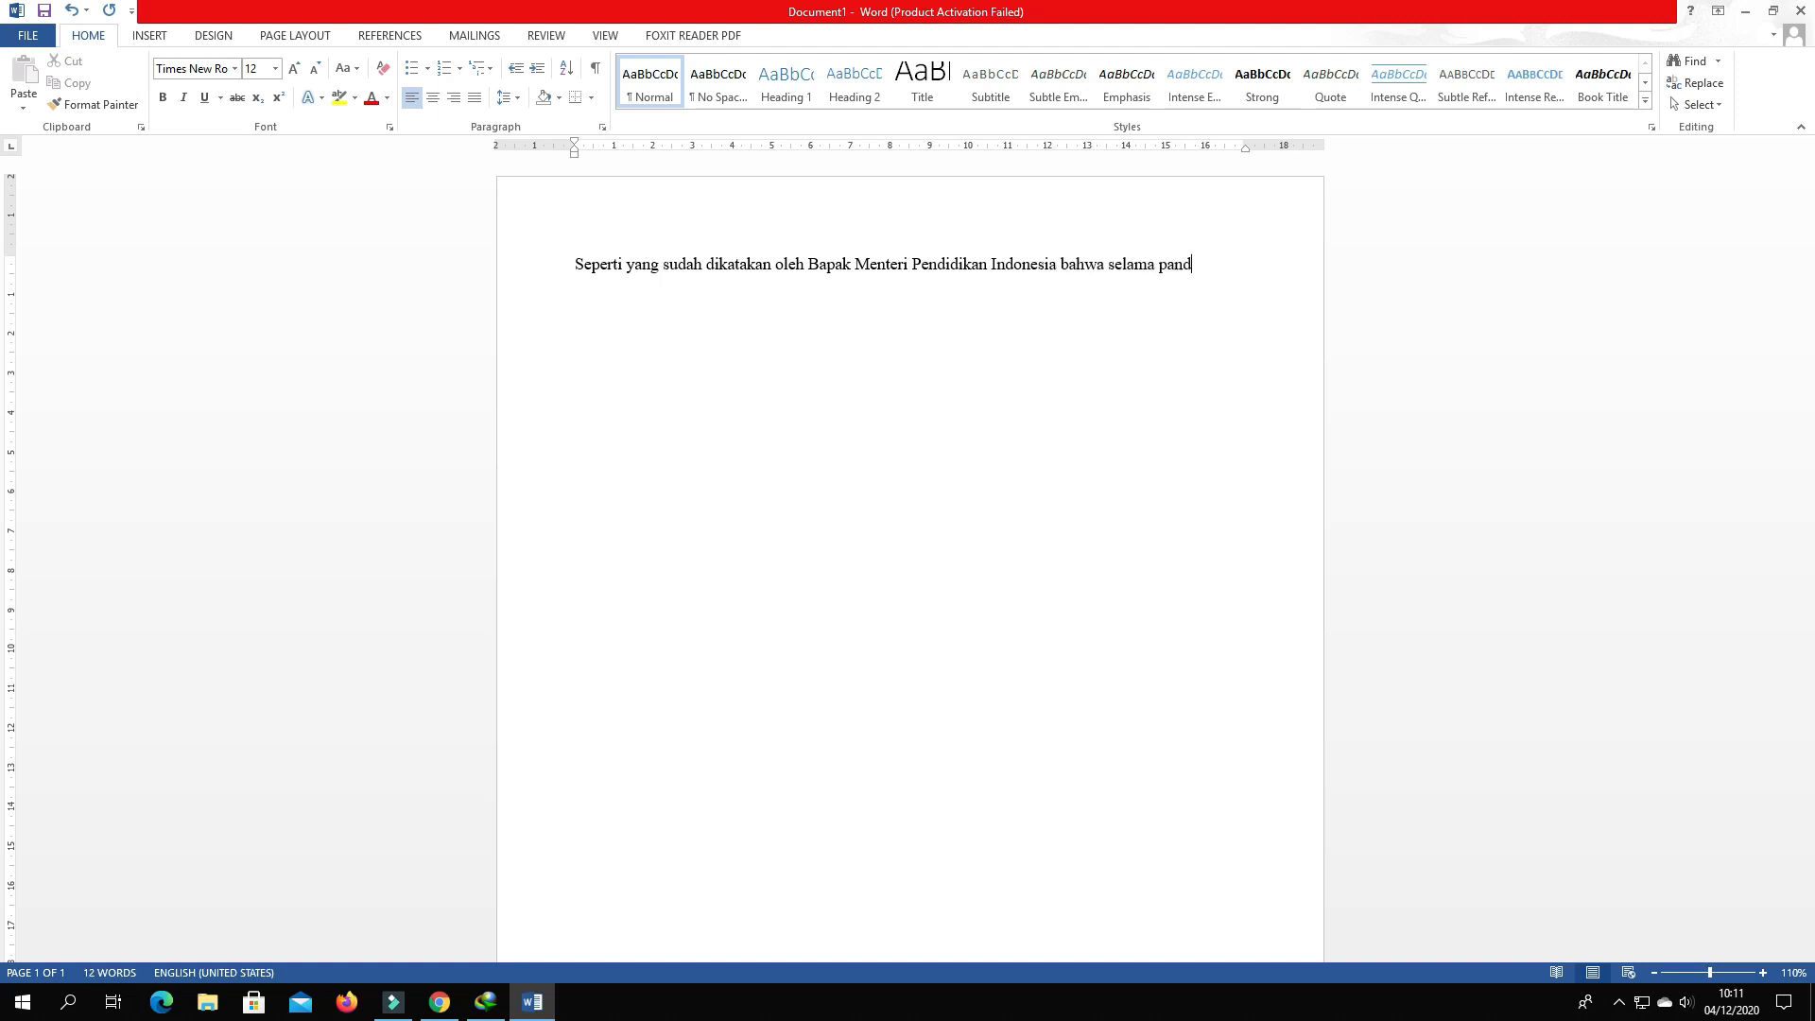
pyautogui.write('emi ini pembelajaran tetap akan dilaksanakan scara onli')
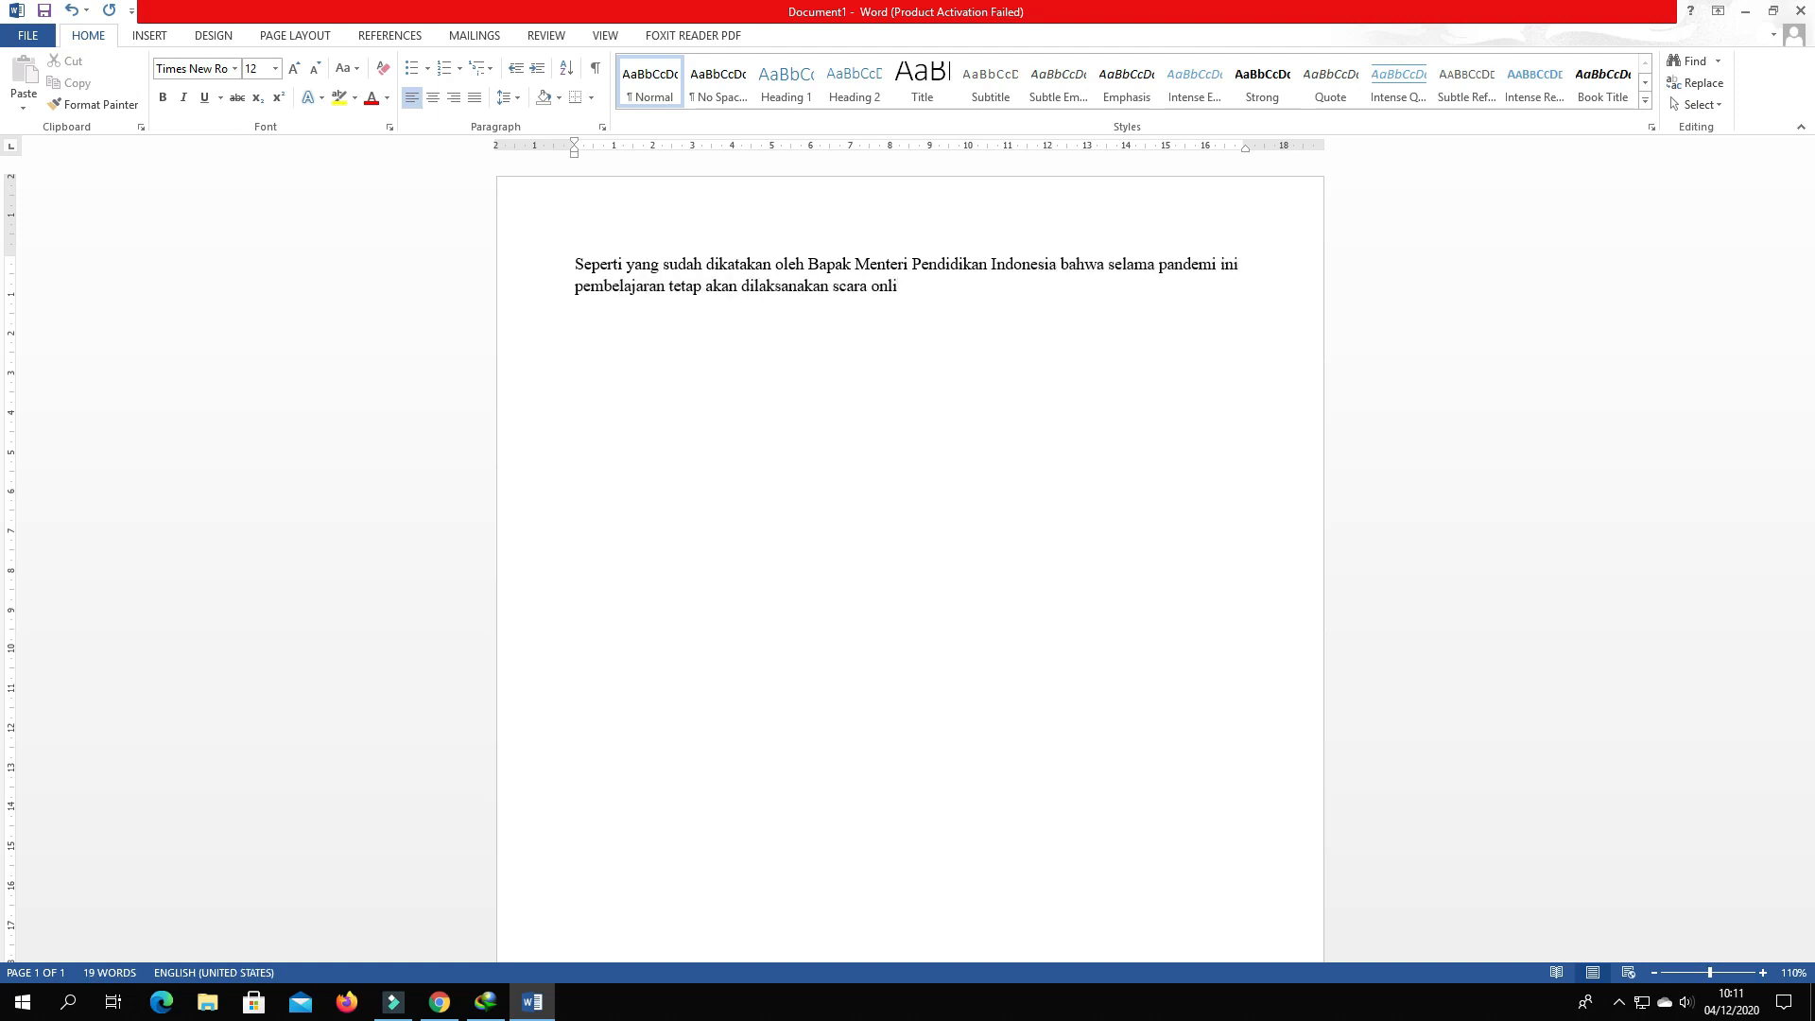
# - Complete the word "online." and add the sentence "Hal tersebut dilakukan guna mencegah penyebaran Covid 19 supaya tidak lebih meluas."
pyautogui.write('ne. Hal tersebut dilakukan guna me')
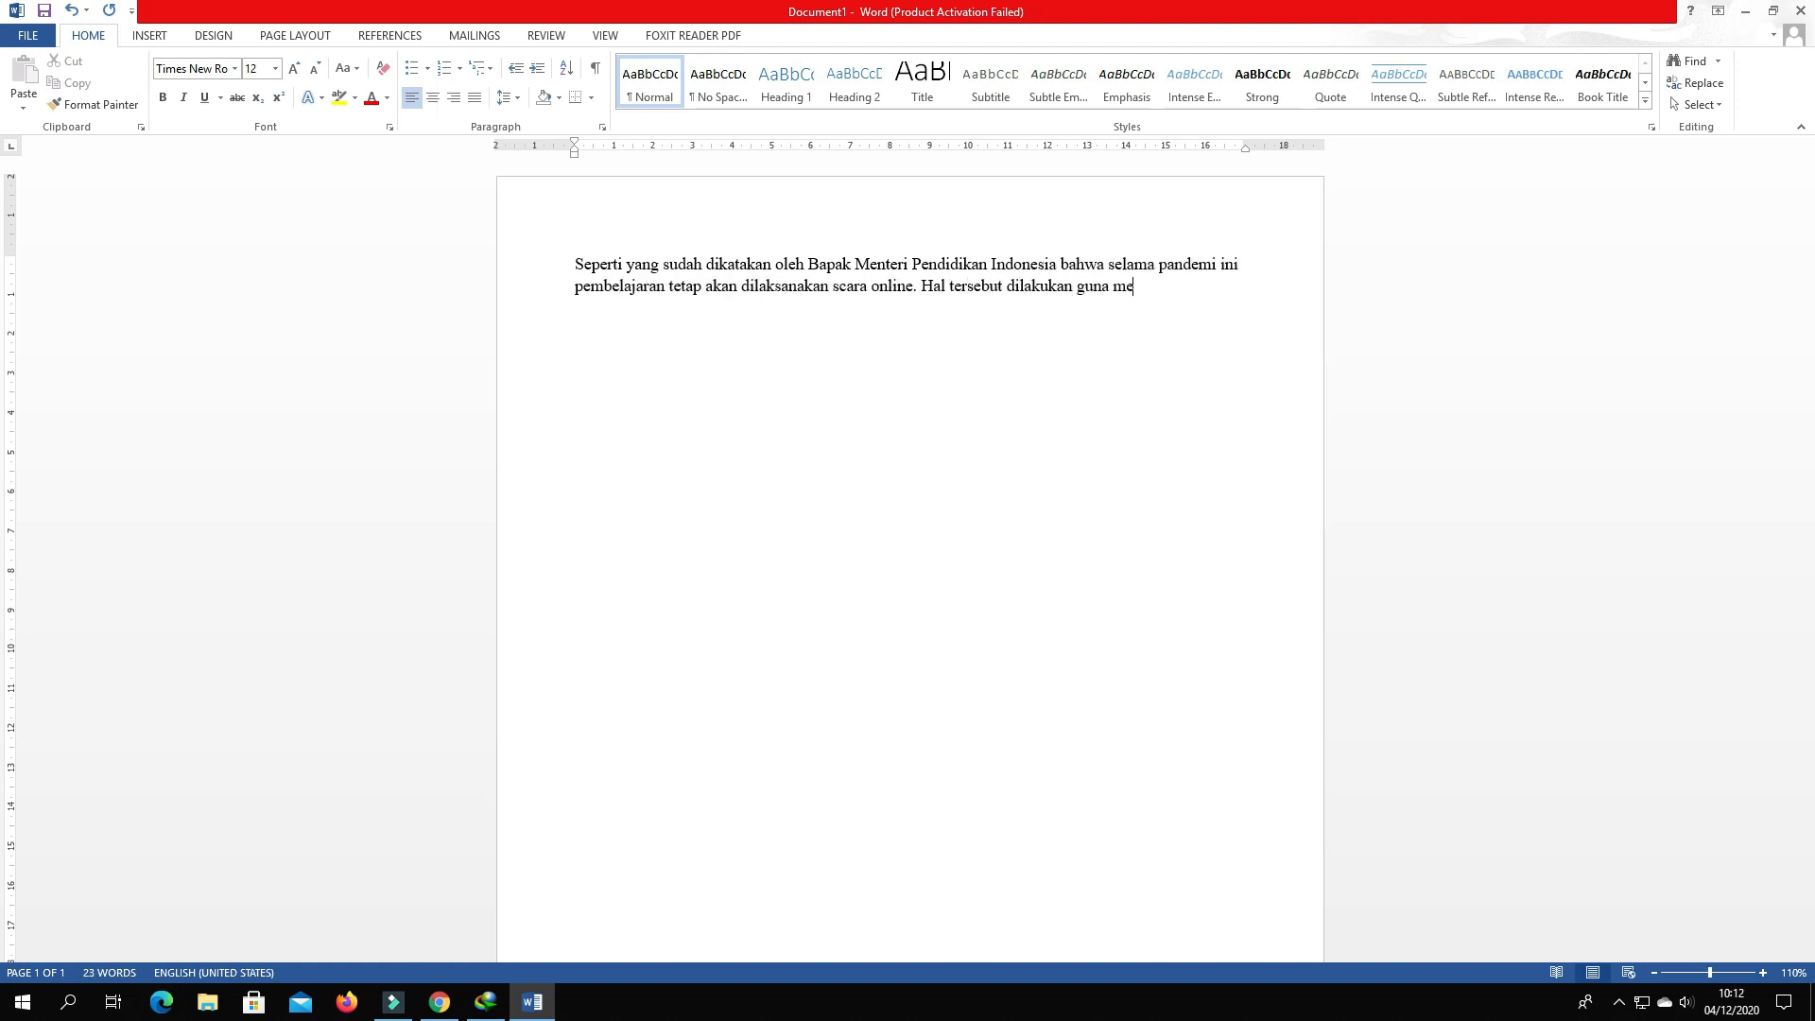
pyautogui.write('ncegah penyebaran Covid 19 supaya tidak lebih meluas.')
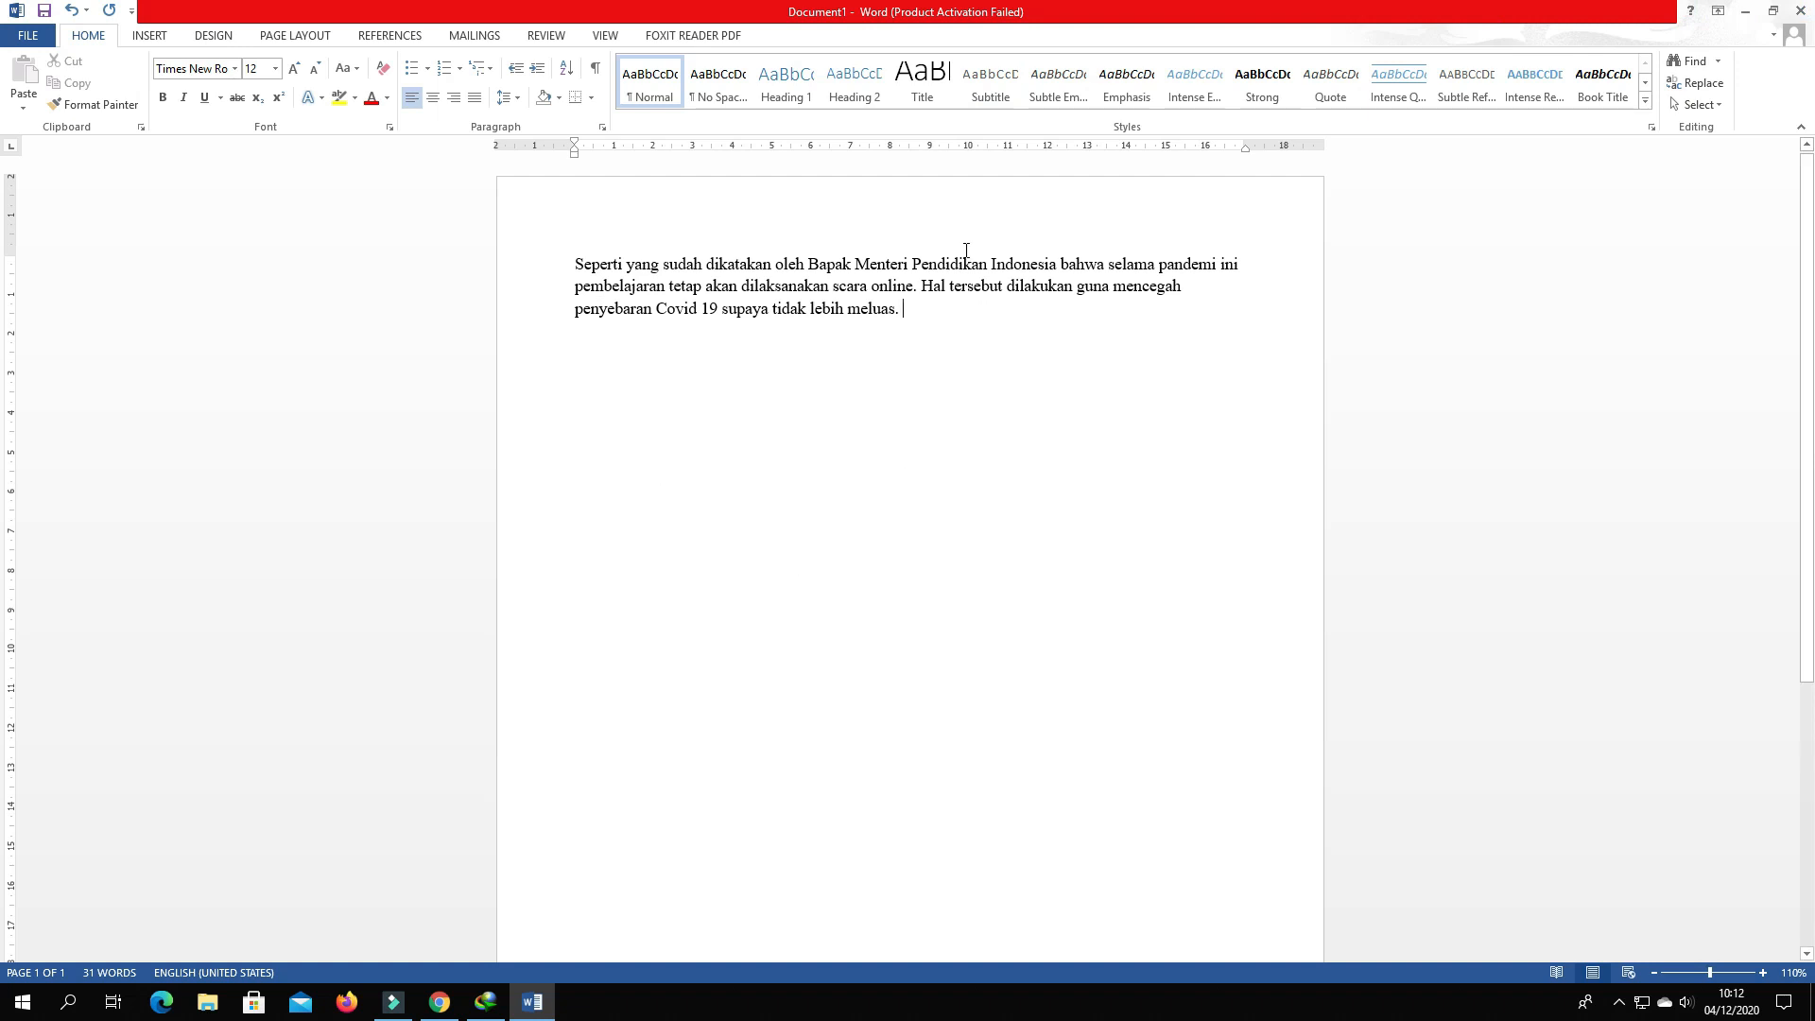
# - Justify the paragraph, comparing justified alignment with left alignment before settling on justified
pyautogui.moveTo(589, 266); pyautogui.dragTo(794, 324)
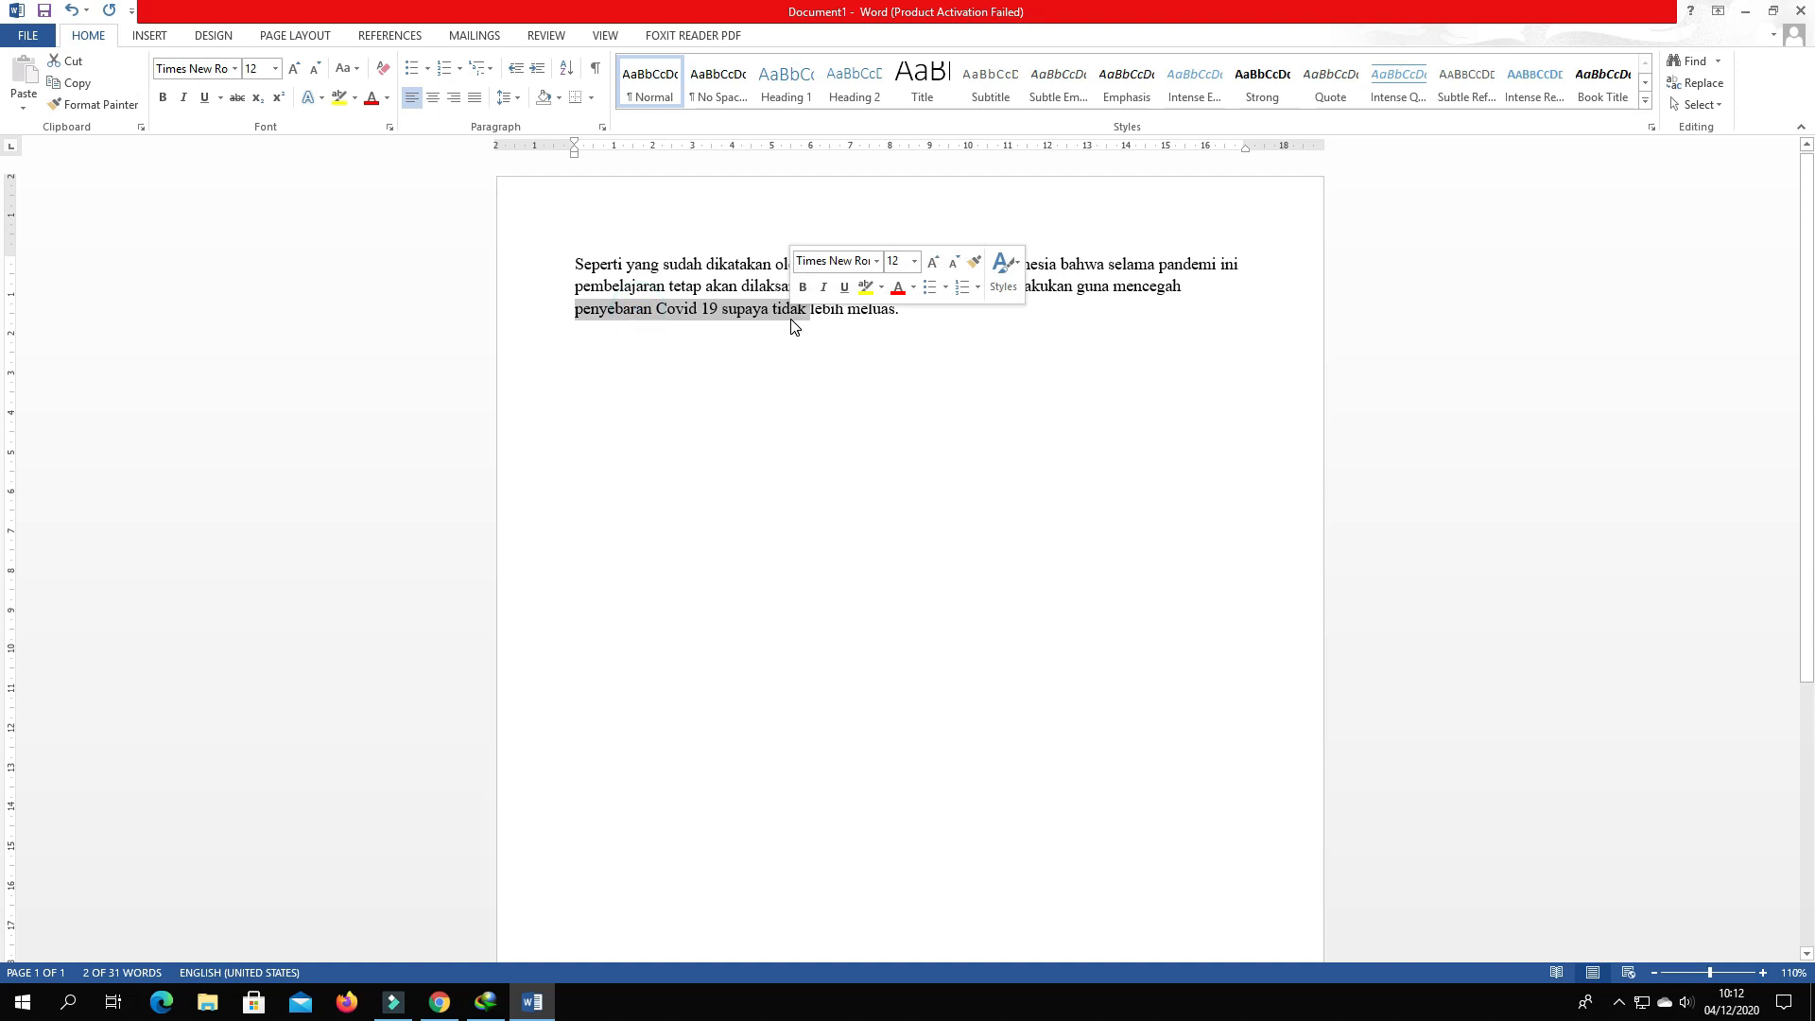
pyautogui.click(947, 374)
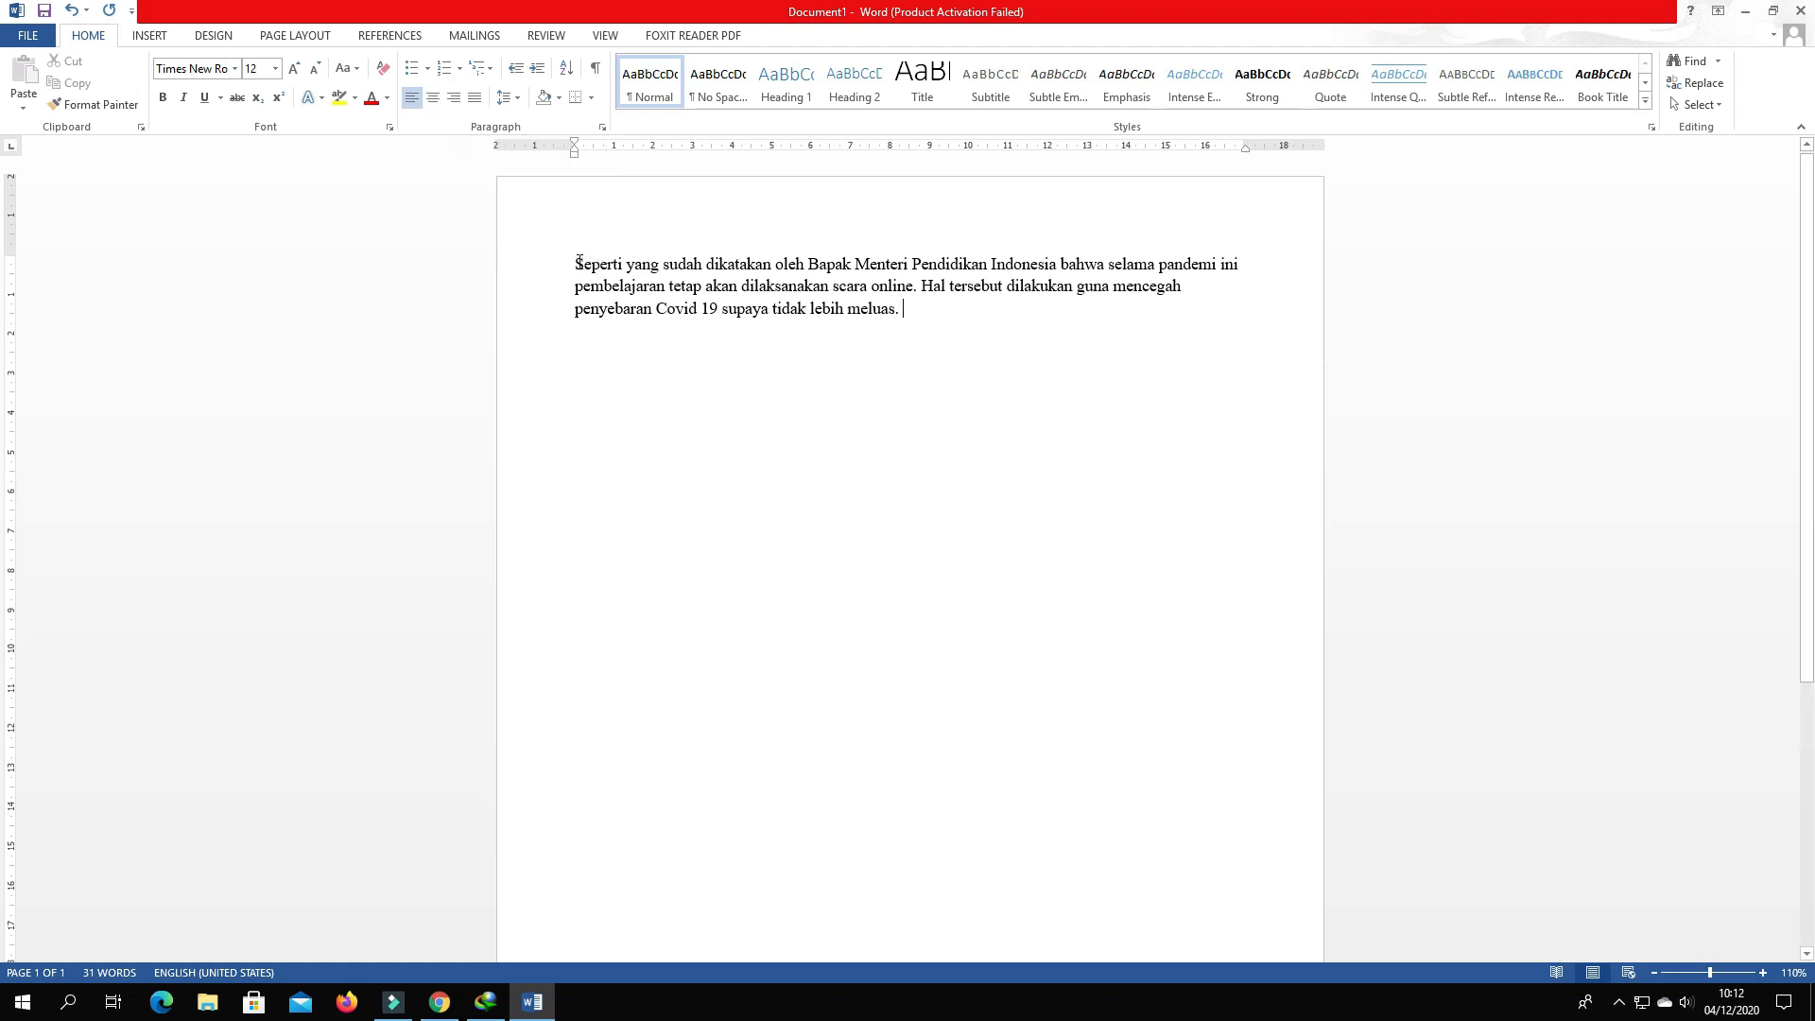
pyautogui.moveTo(577, 261)
pyautogui.mouseDown()
pyautogui.moveTo(575, 310)
pyautogui.moveTo(583, 263)
pyautogui.mouseUp()
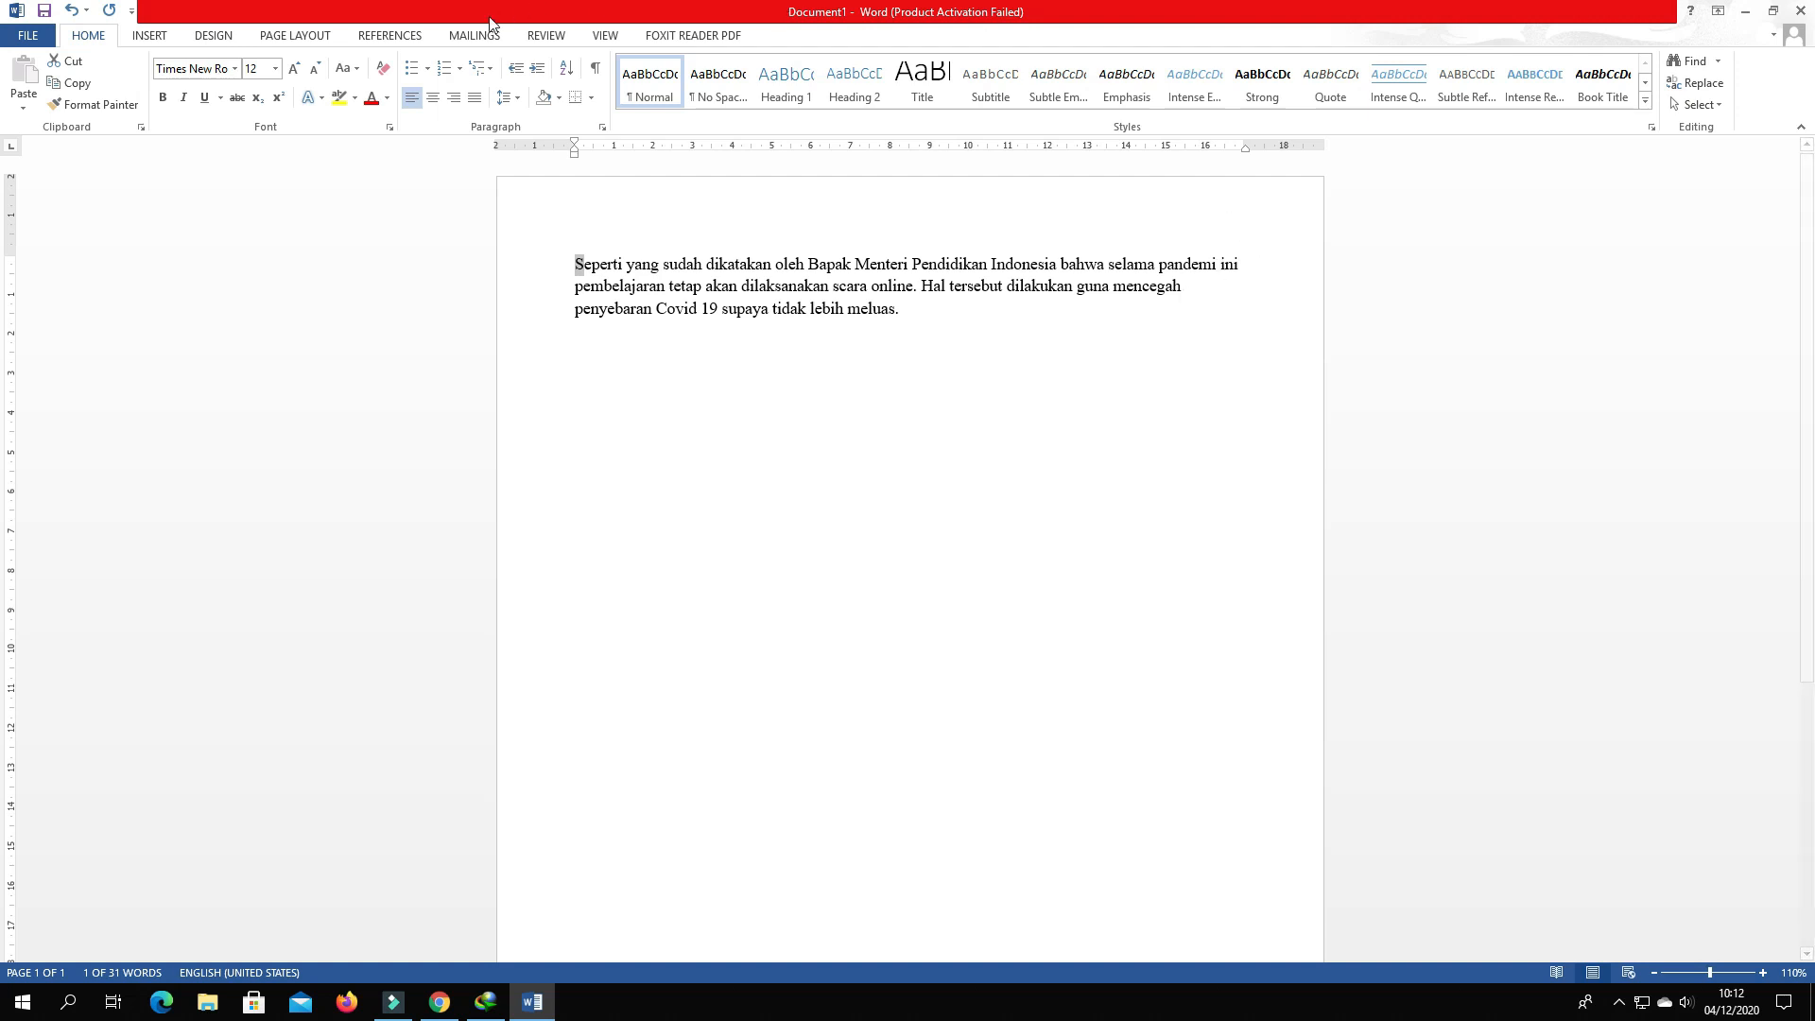
pyautogui.click(476, 98)
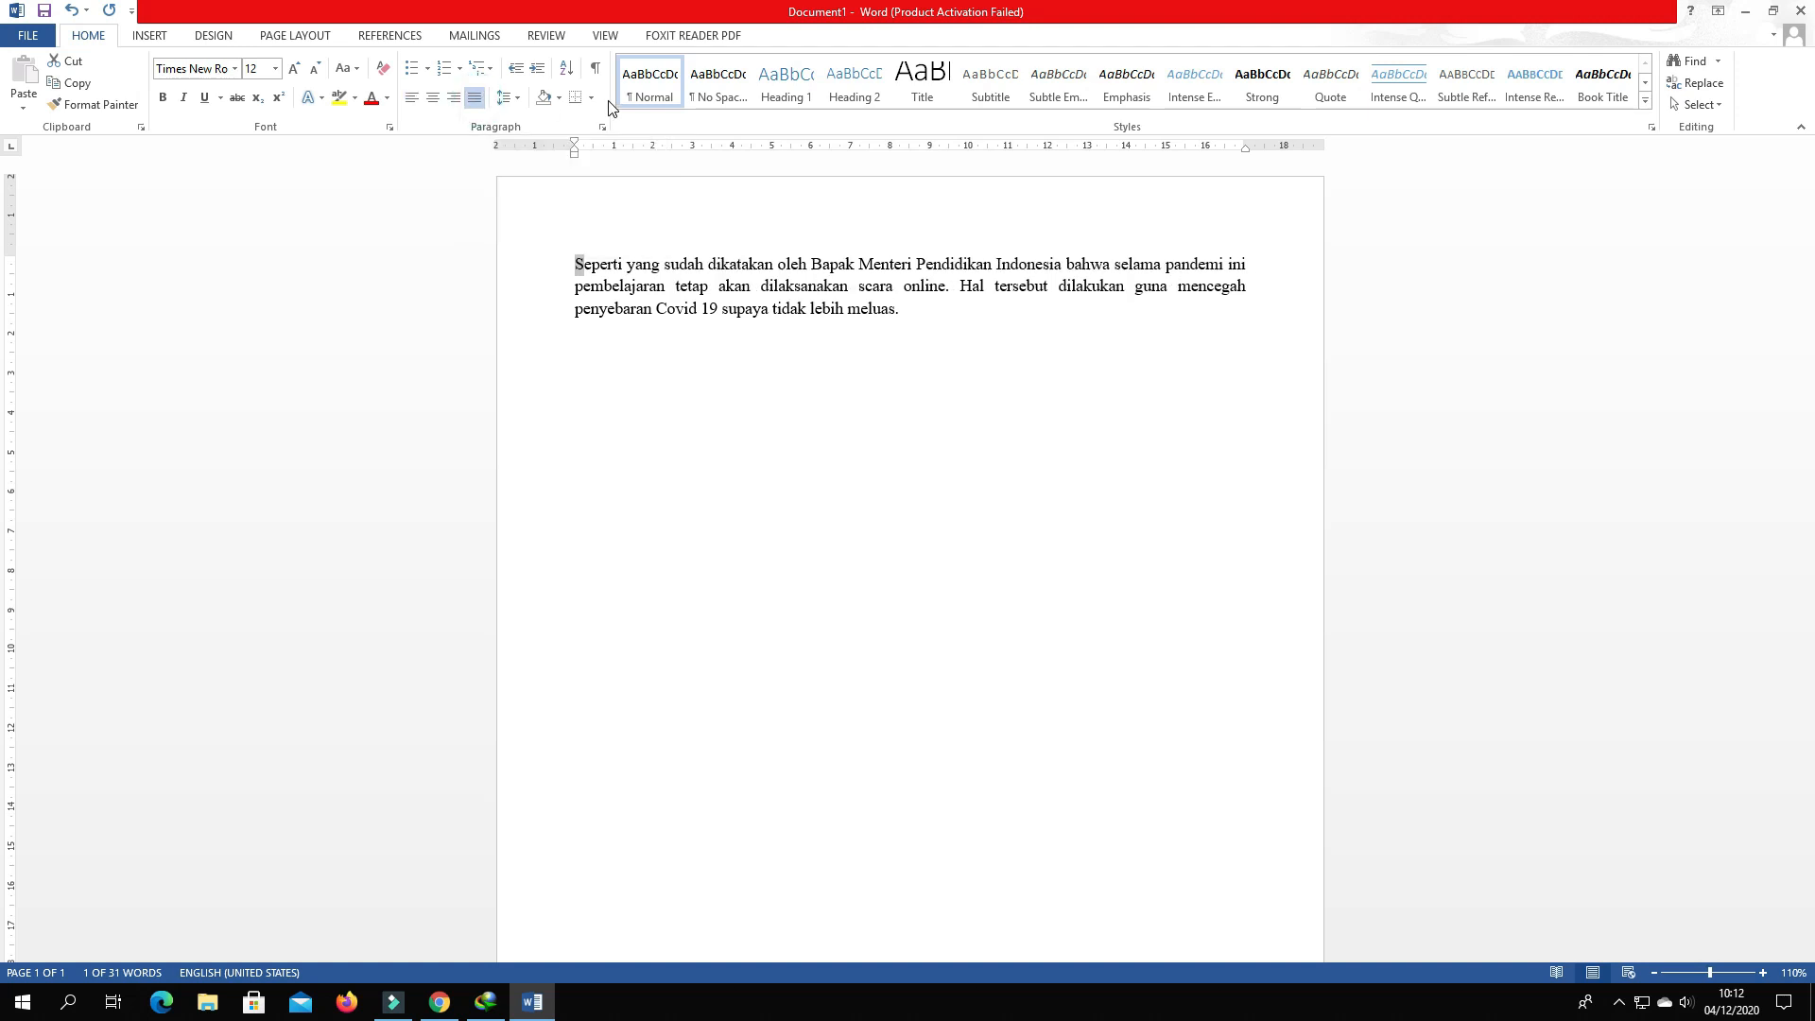
pyautogui.click(946, 322)
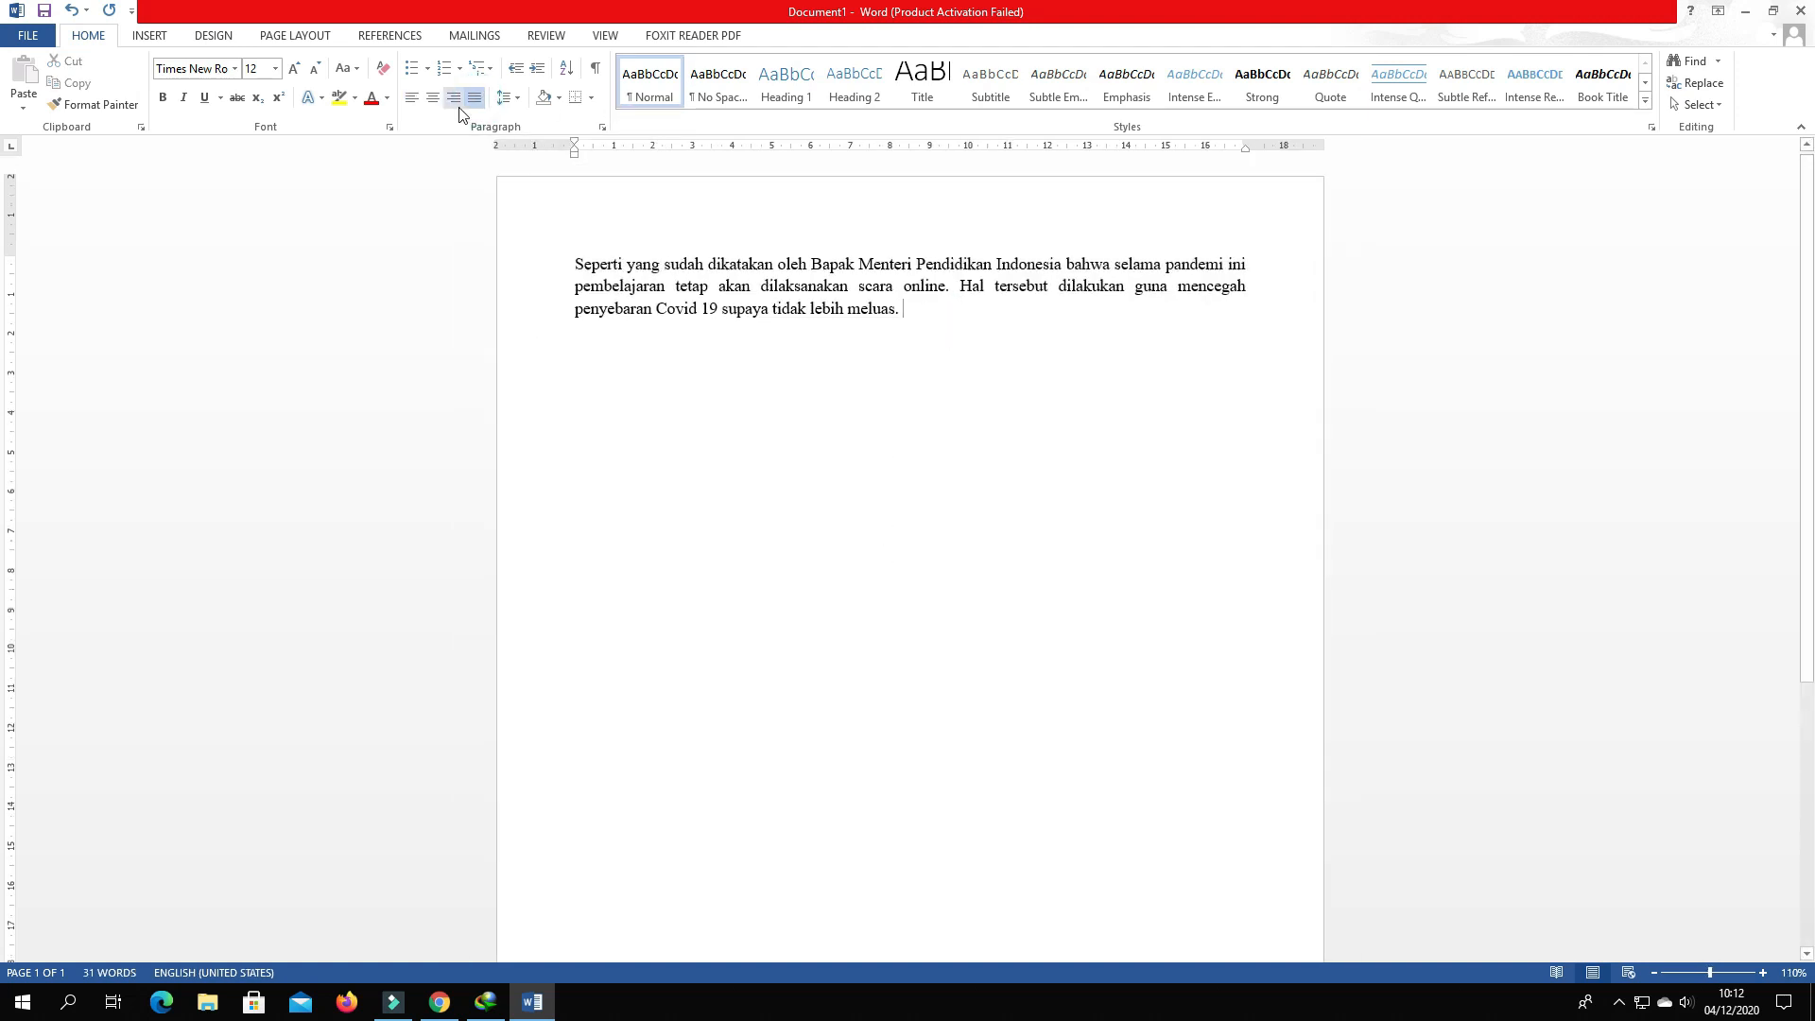
pyautogui.click(413, 100)
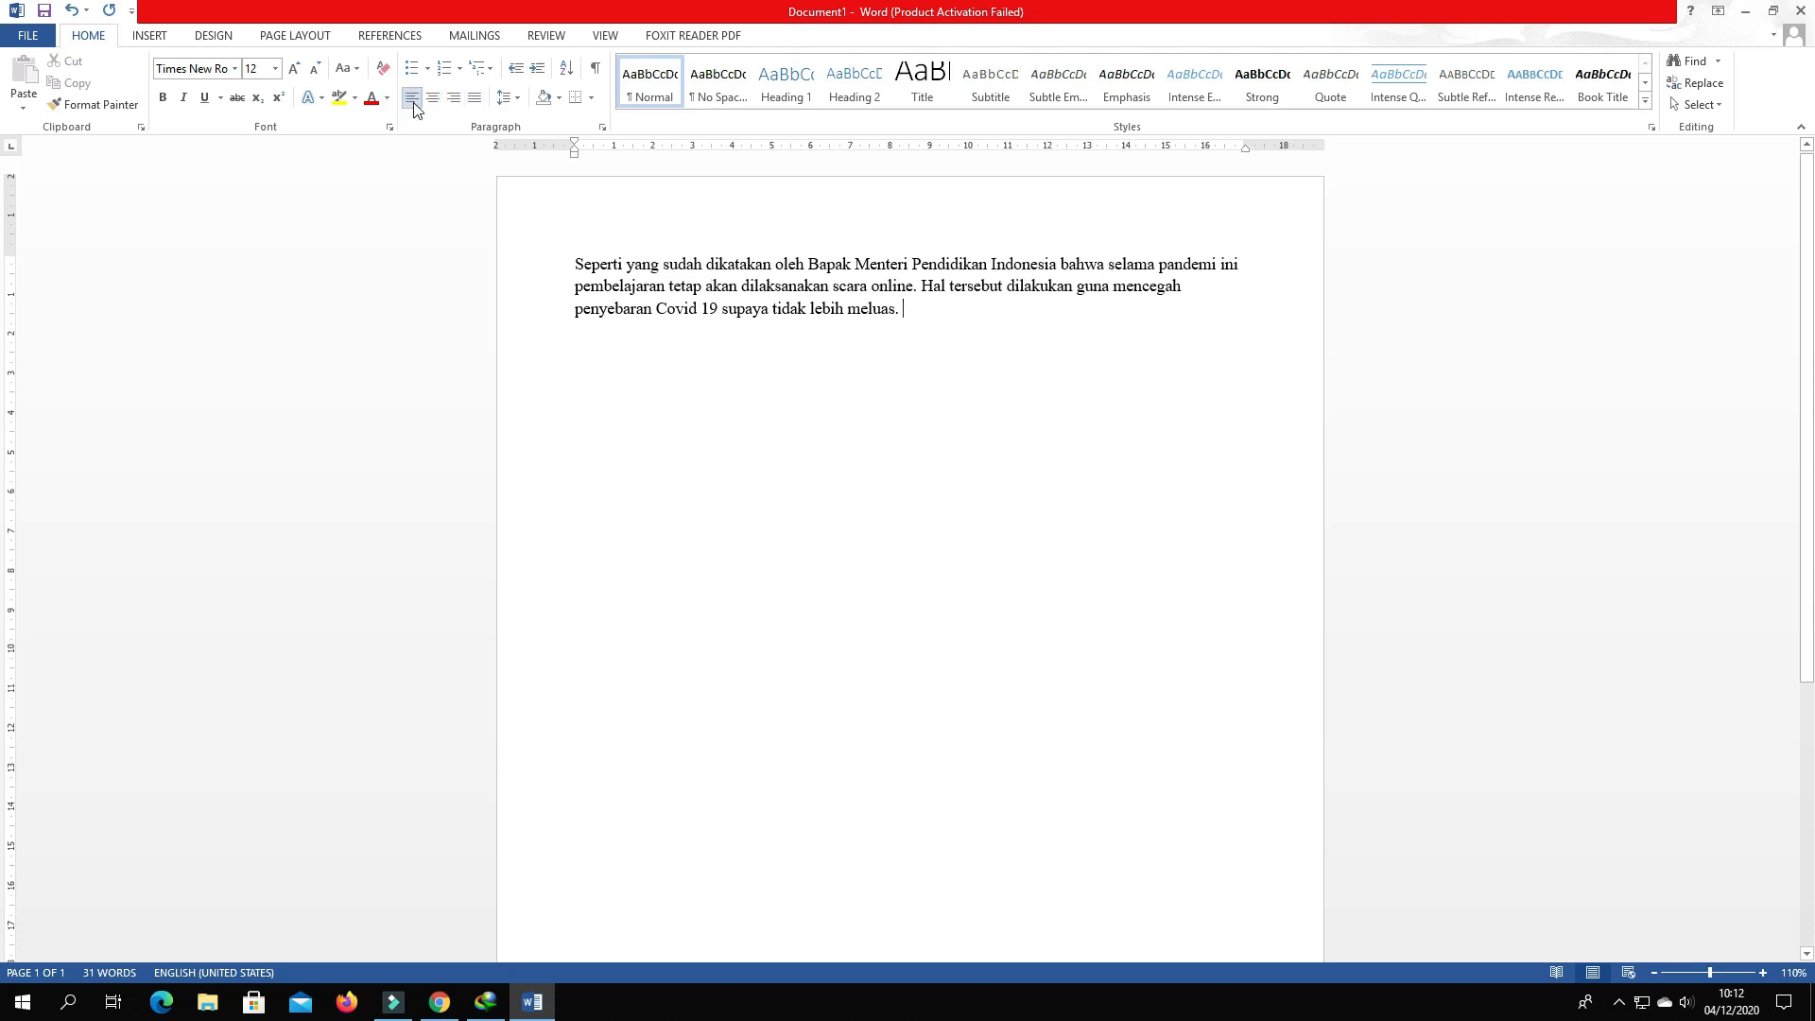
pyautogui.click(475, 99)
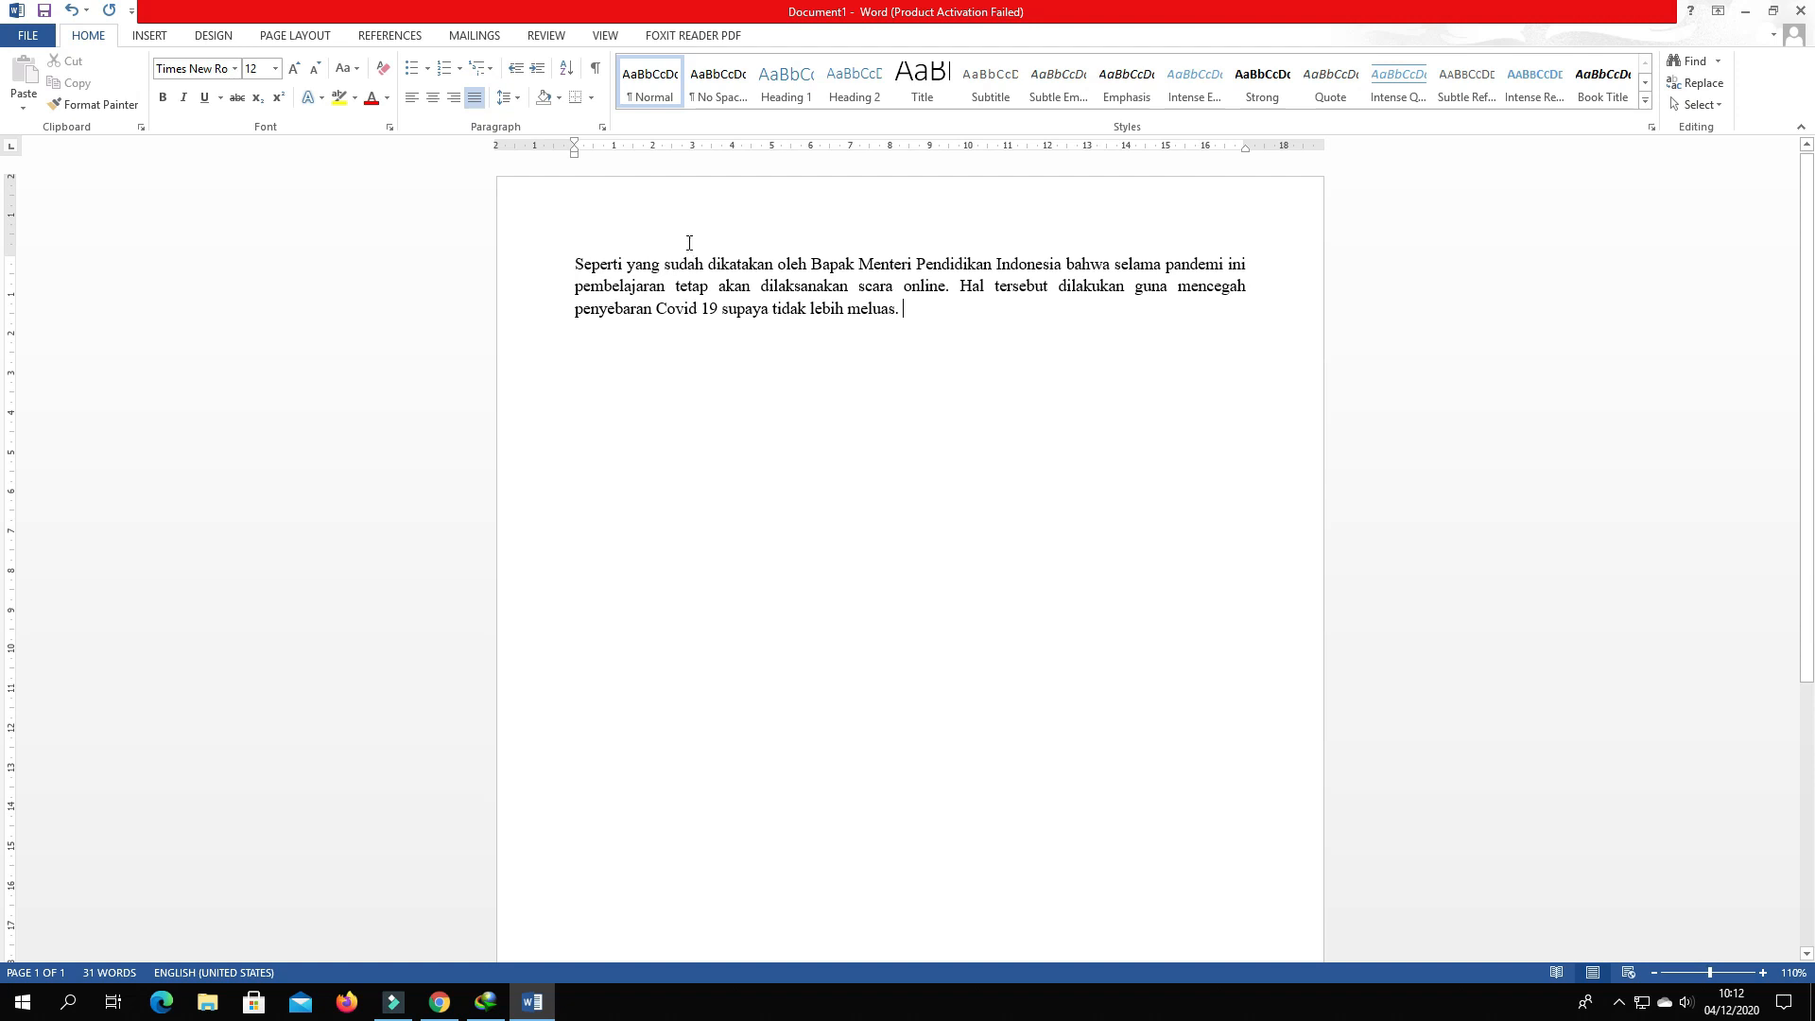
pyautogui.click(744, 261)
pyautogui.click(579, 271)
pyautogui.click(672, 403)
pyautogui.click(602, 263)
pyautogui.click(740, 304)
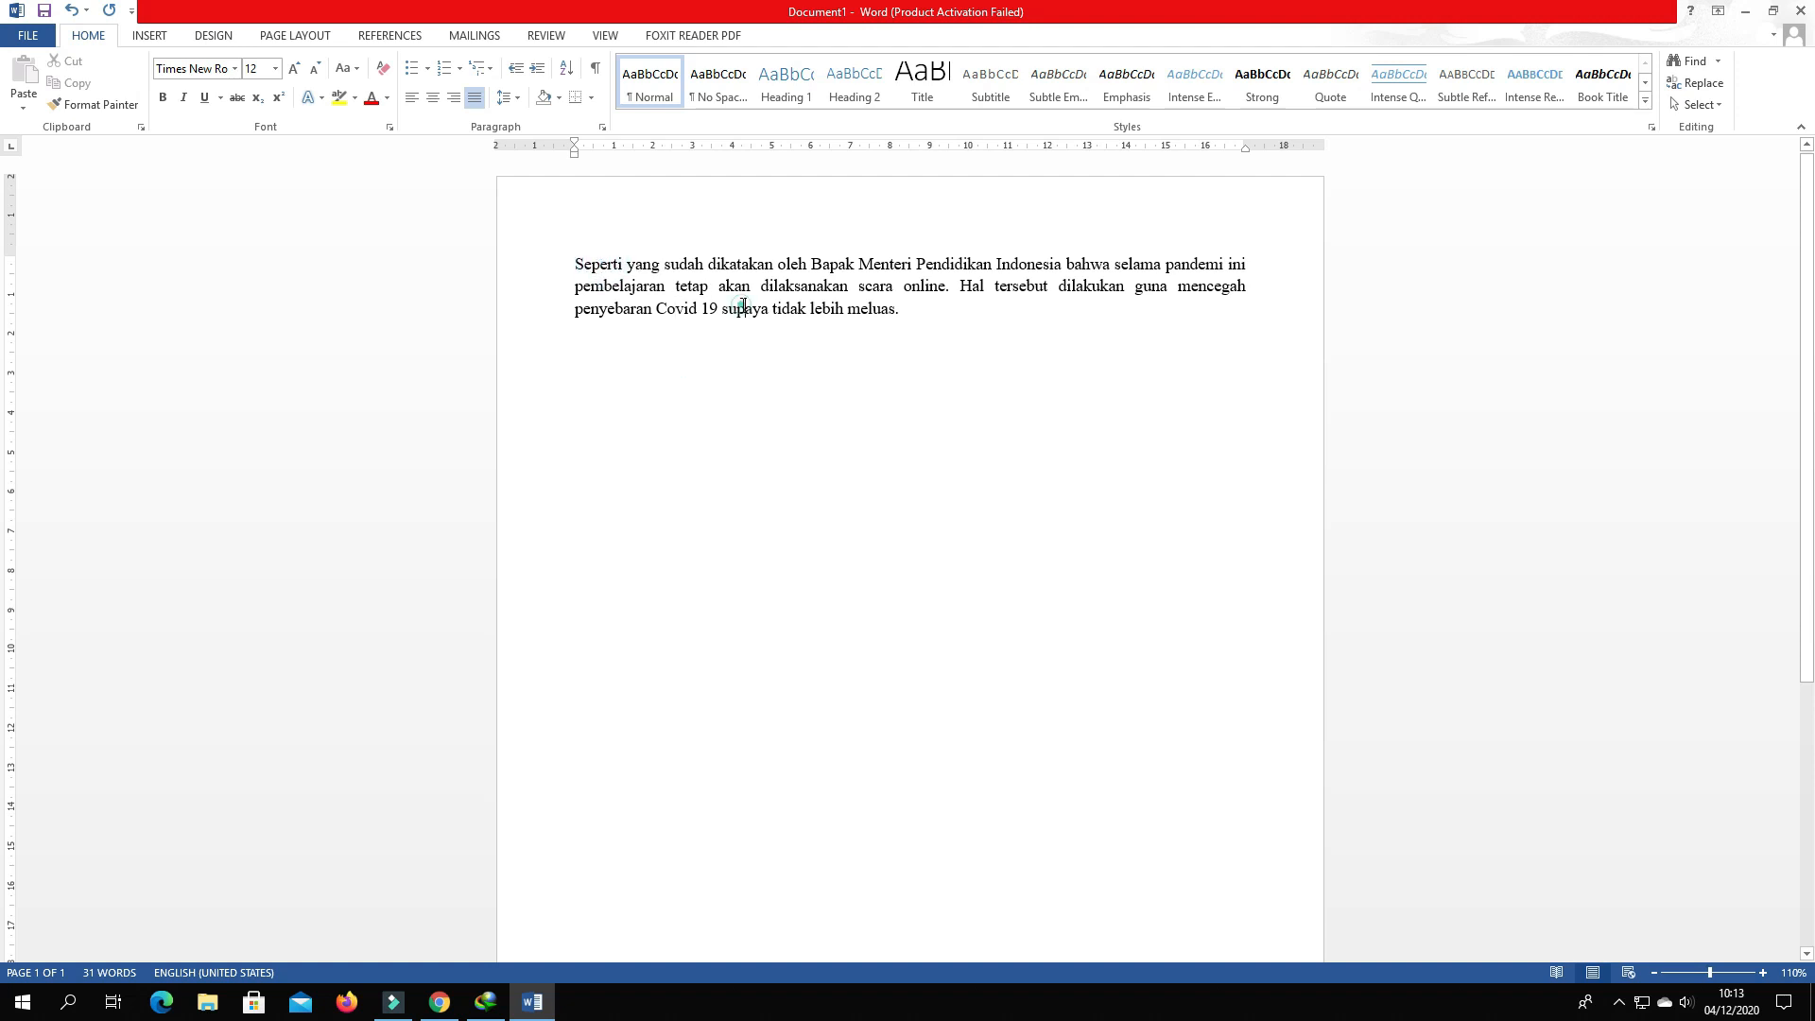
pyautogui.click(900, 283)
pyautogui.click(705, 273)
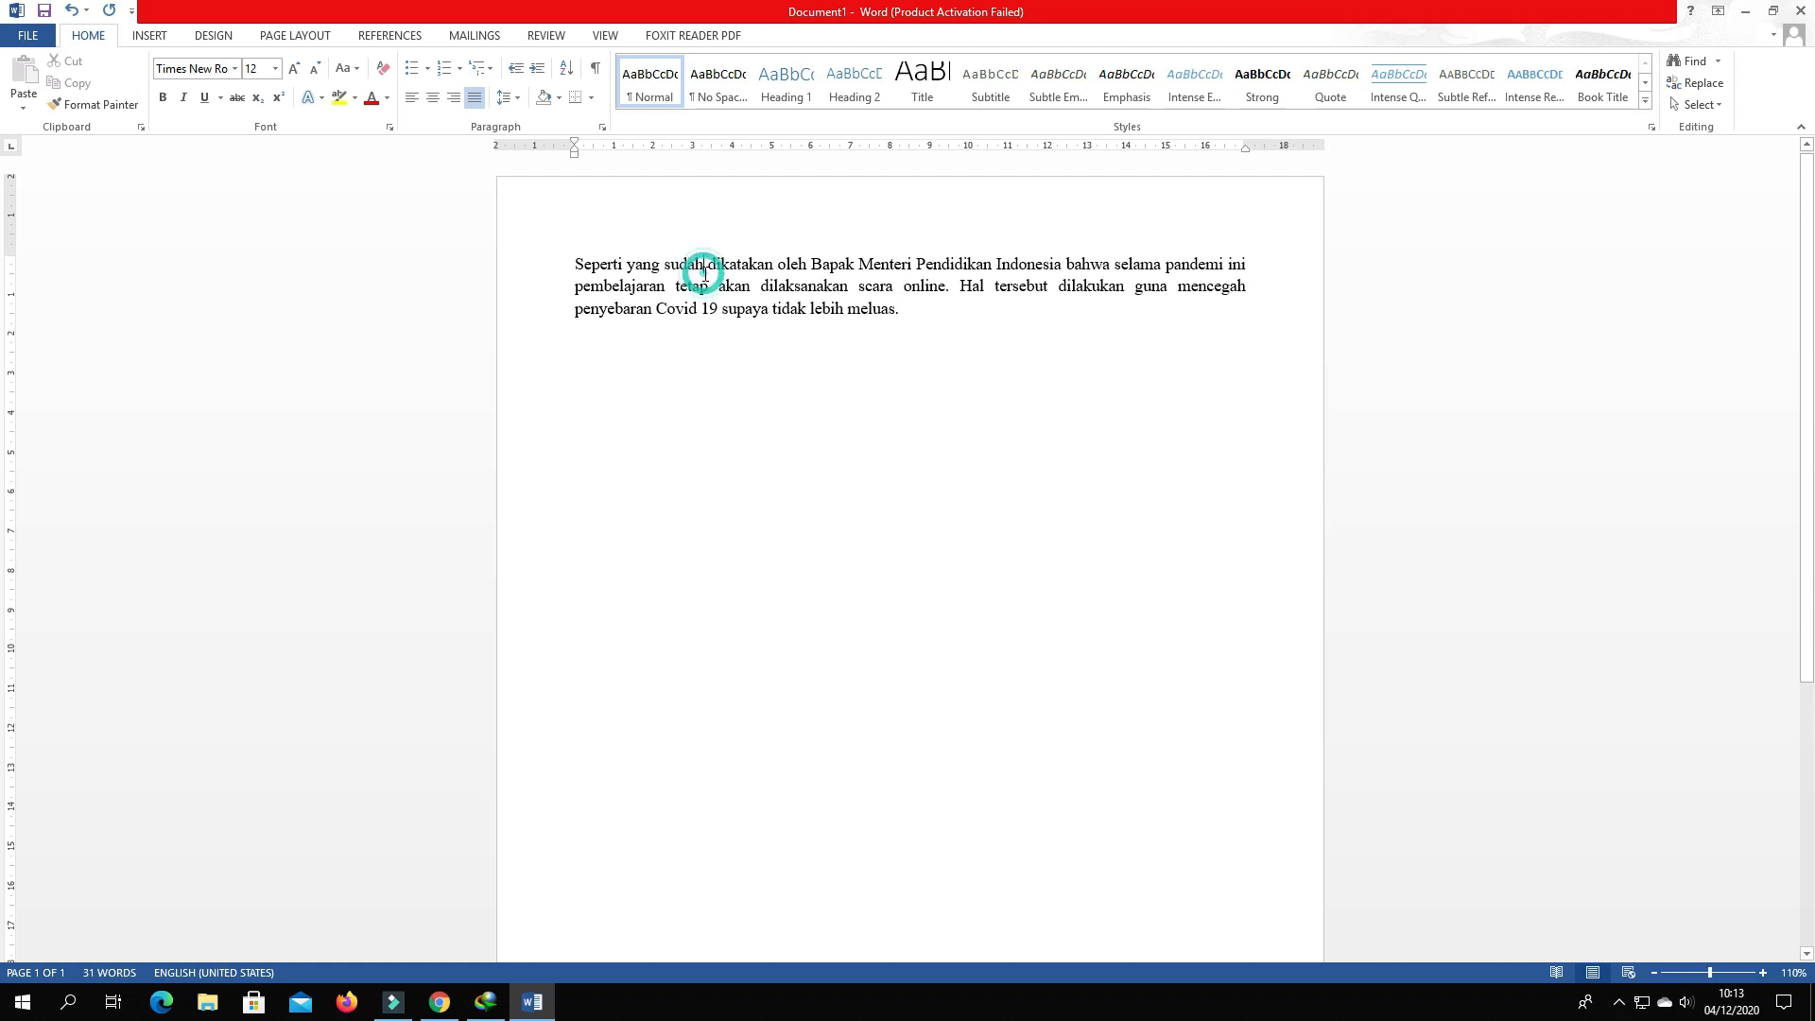
pyautogui.click(716, 445)
# - Try a first-line indent of about 1.75 cm on the paragraph and return it to the left margin
pyautogui.click(825, 290)
pyautogui.moveTo(575, 144)
pyautogui.mouseDown()
pyautogui.moveTo(820, 159)
pyautogui.moveTo(580, 159)
pyautogui.moveTo(644, 161)
pyautogui.mouseUp()
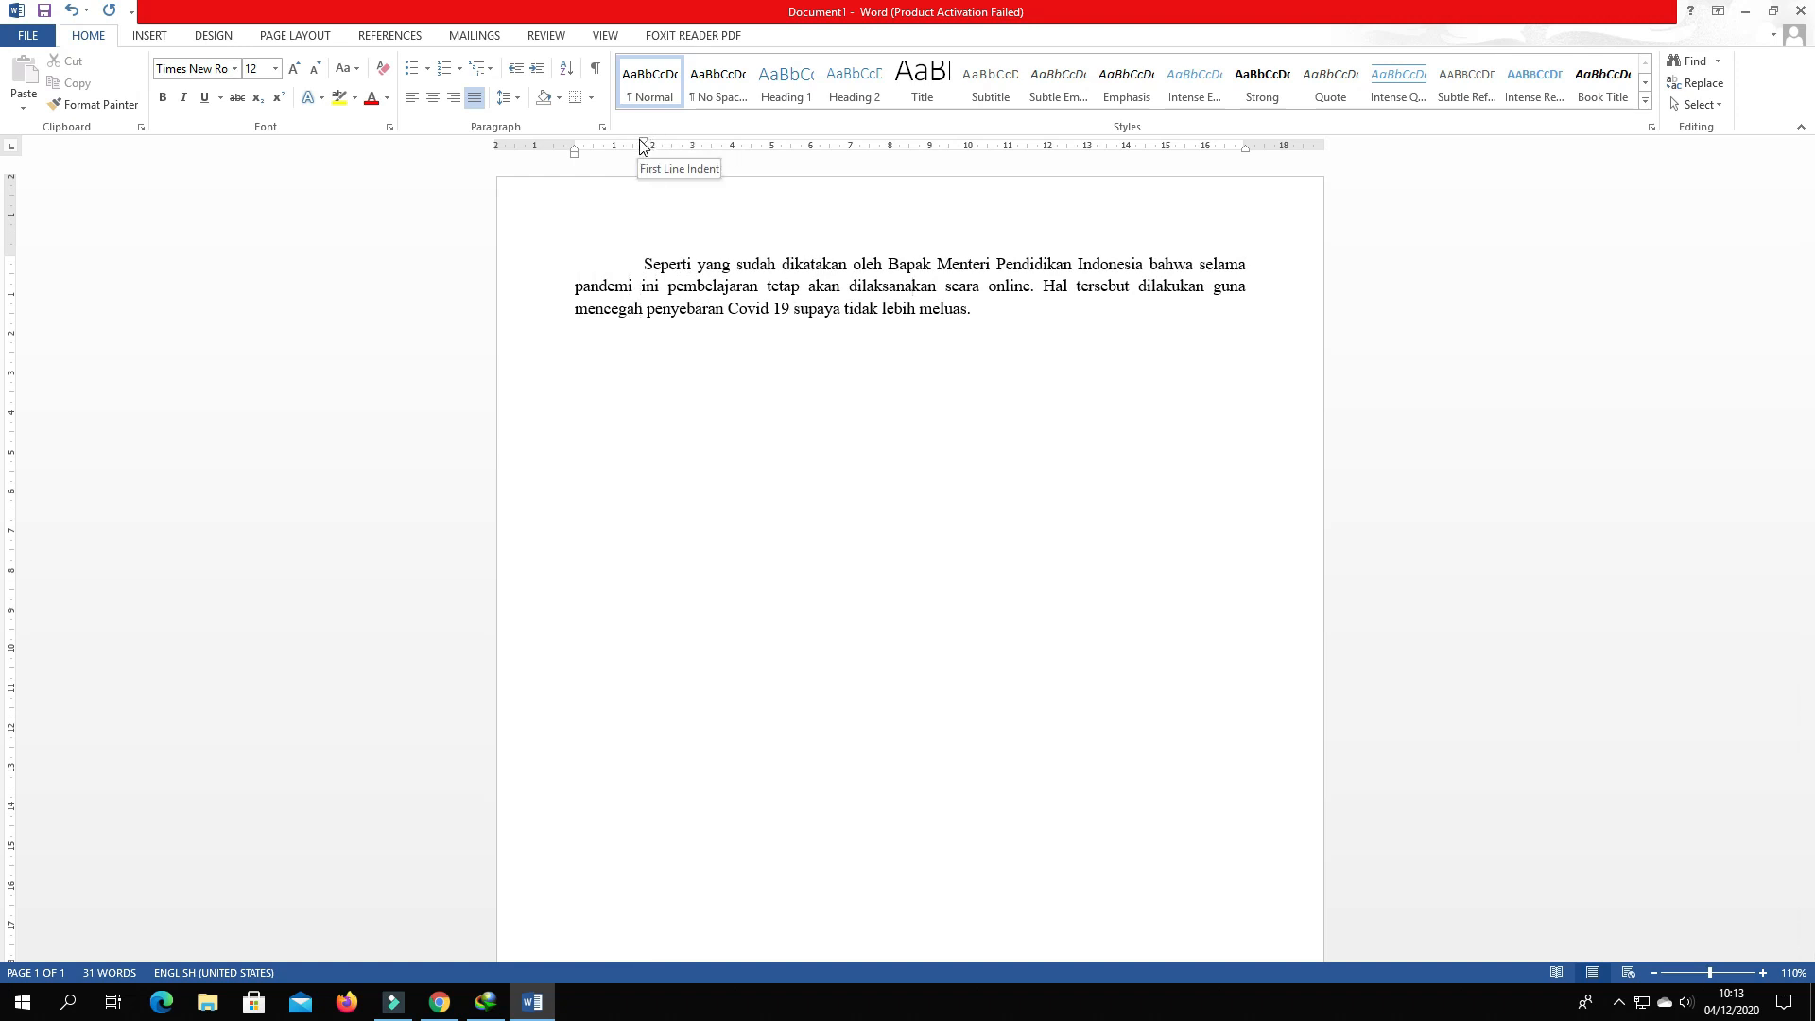
pyautogui.moveTo(641, 145); pyautogui.dragTo(577, 151)
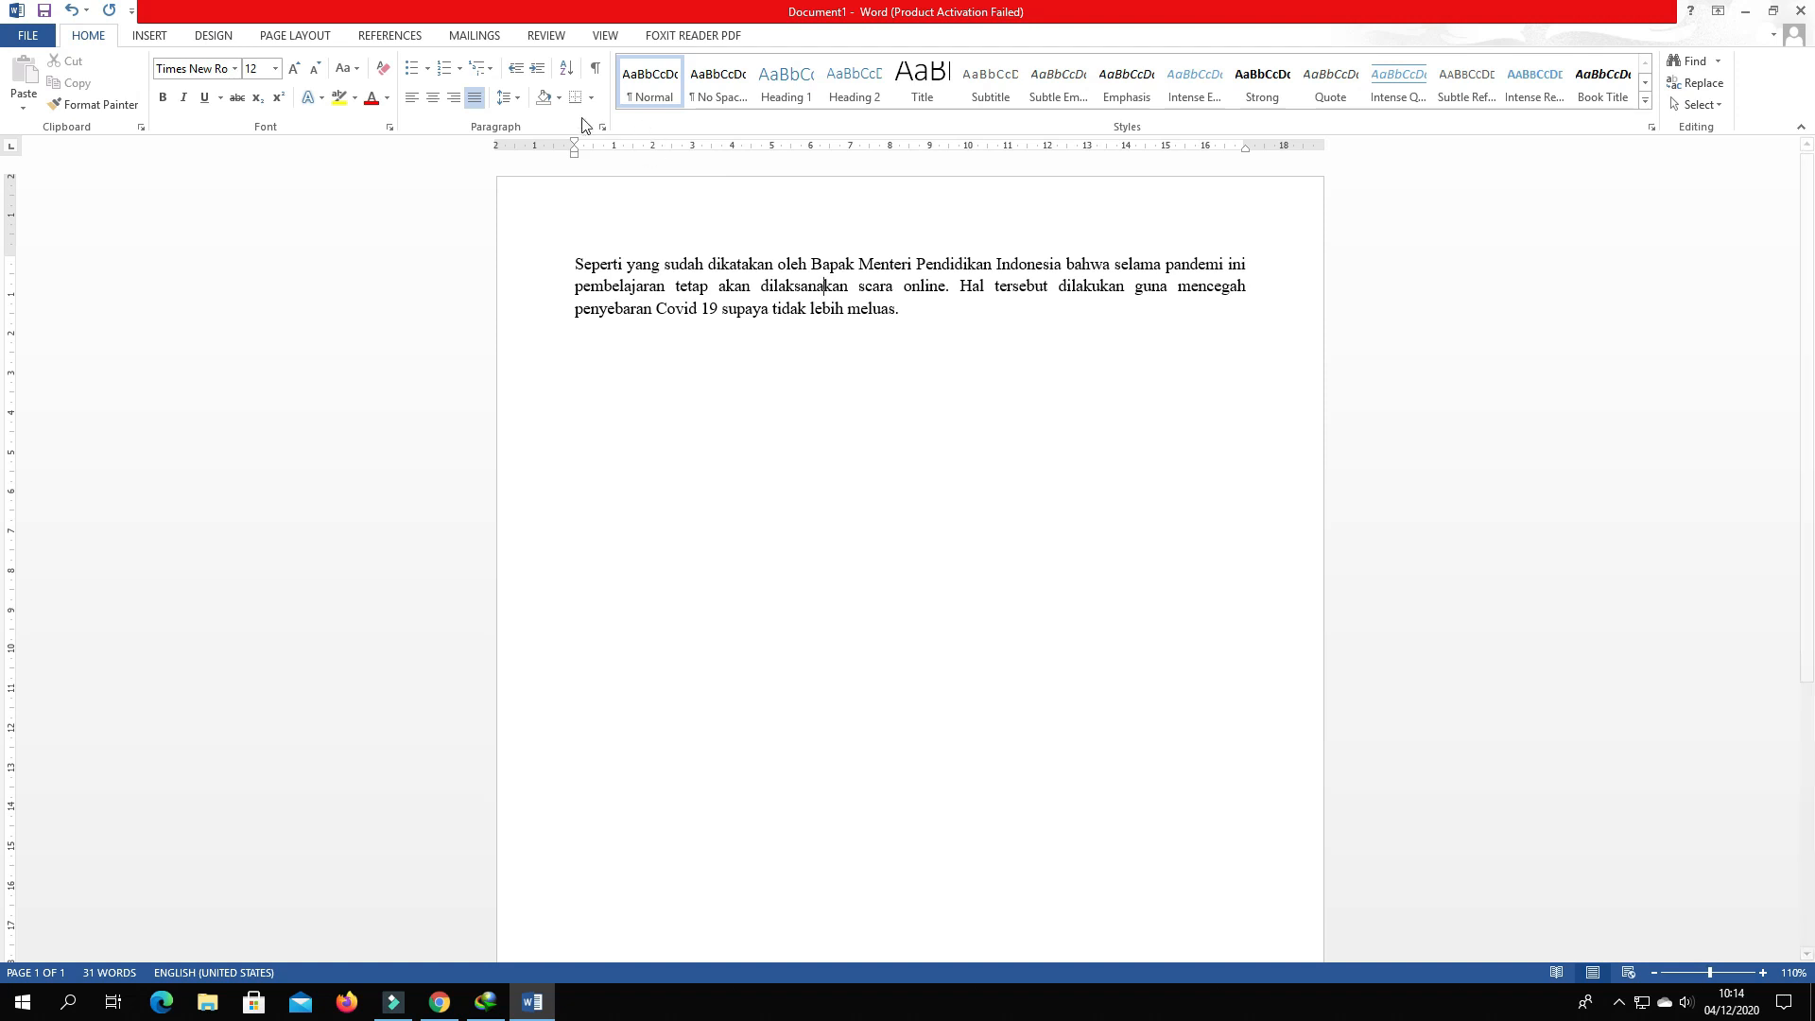
# - Try a hanging indent of about 4 cm on the paragraph and return it to the left margin
pyautogui.moveTo(574, 149); pyautogui.dragTo(733, 154)
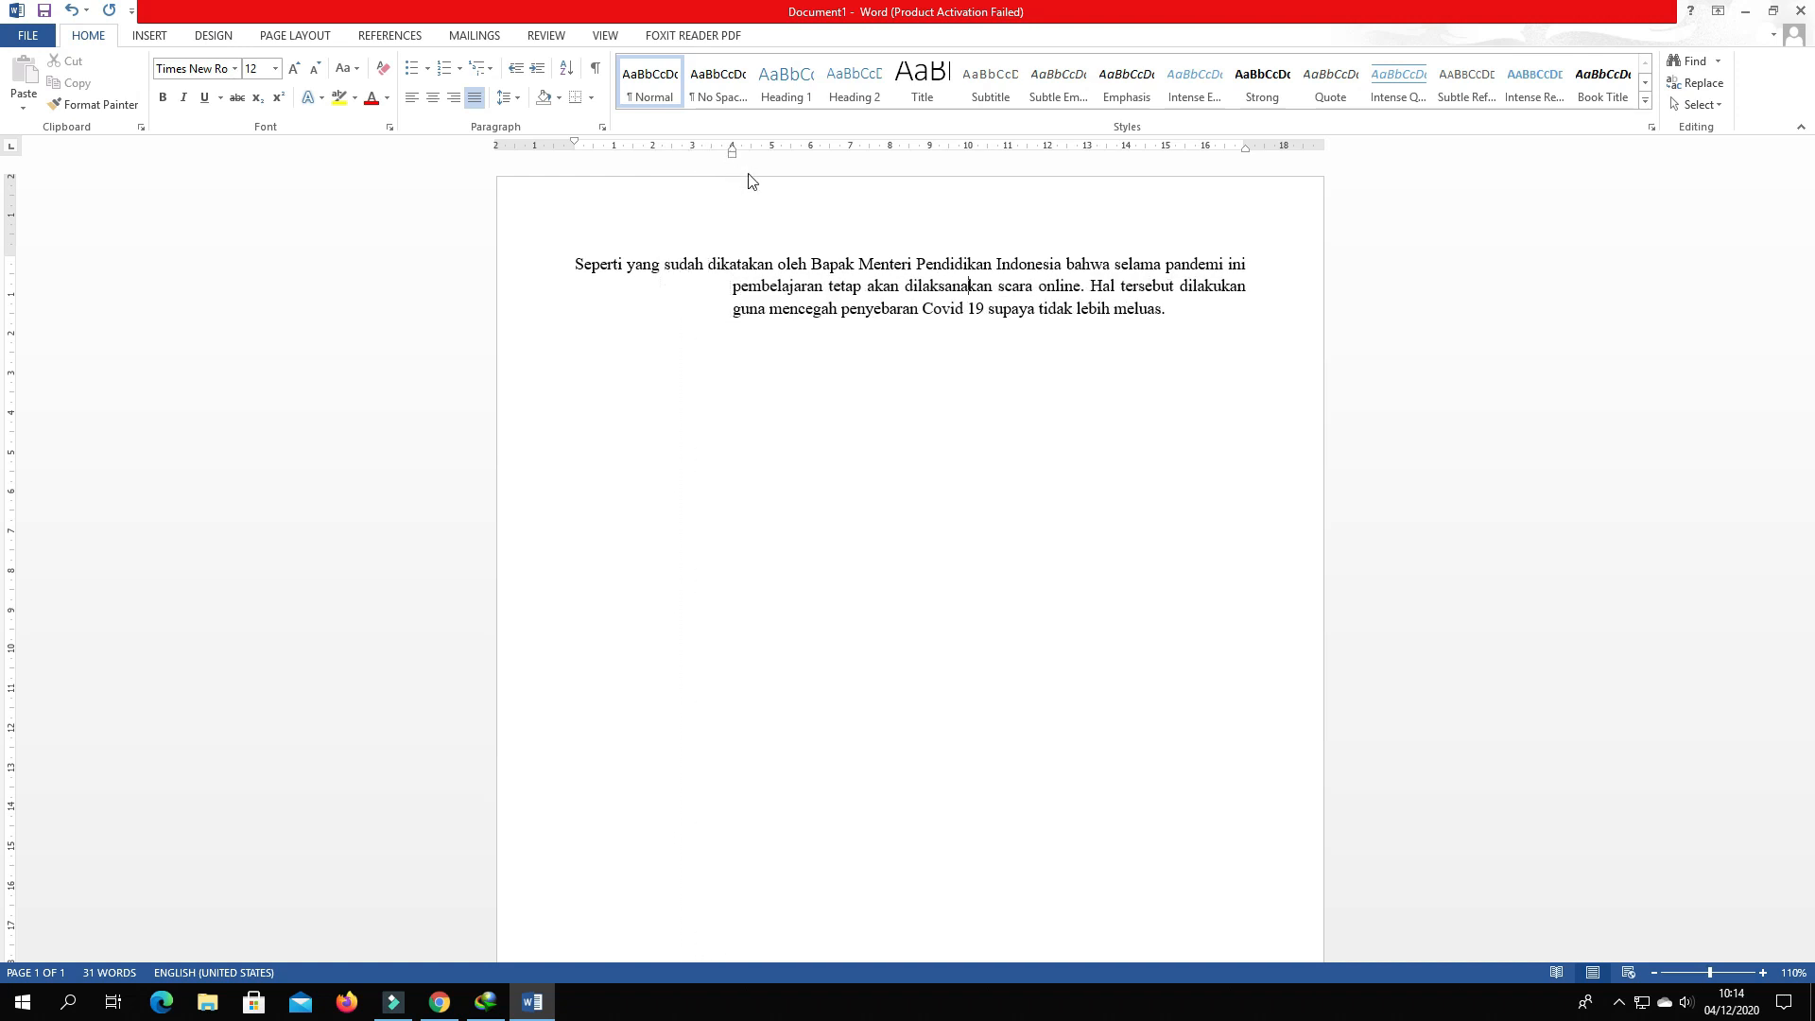
pyautogui.click(802, 292)
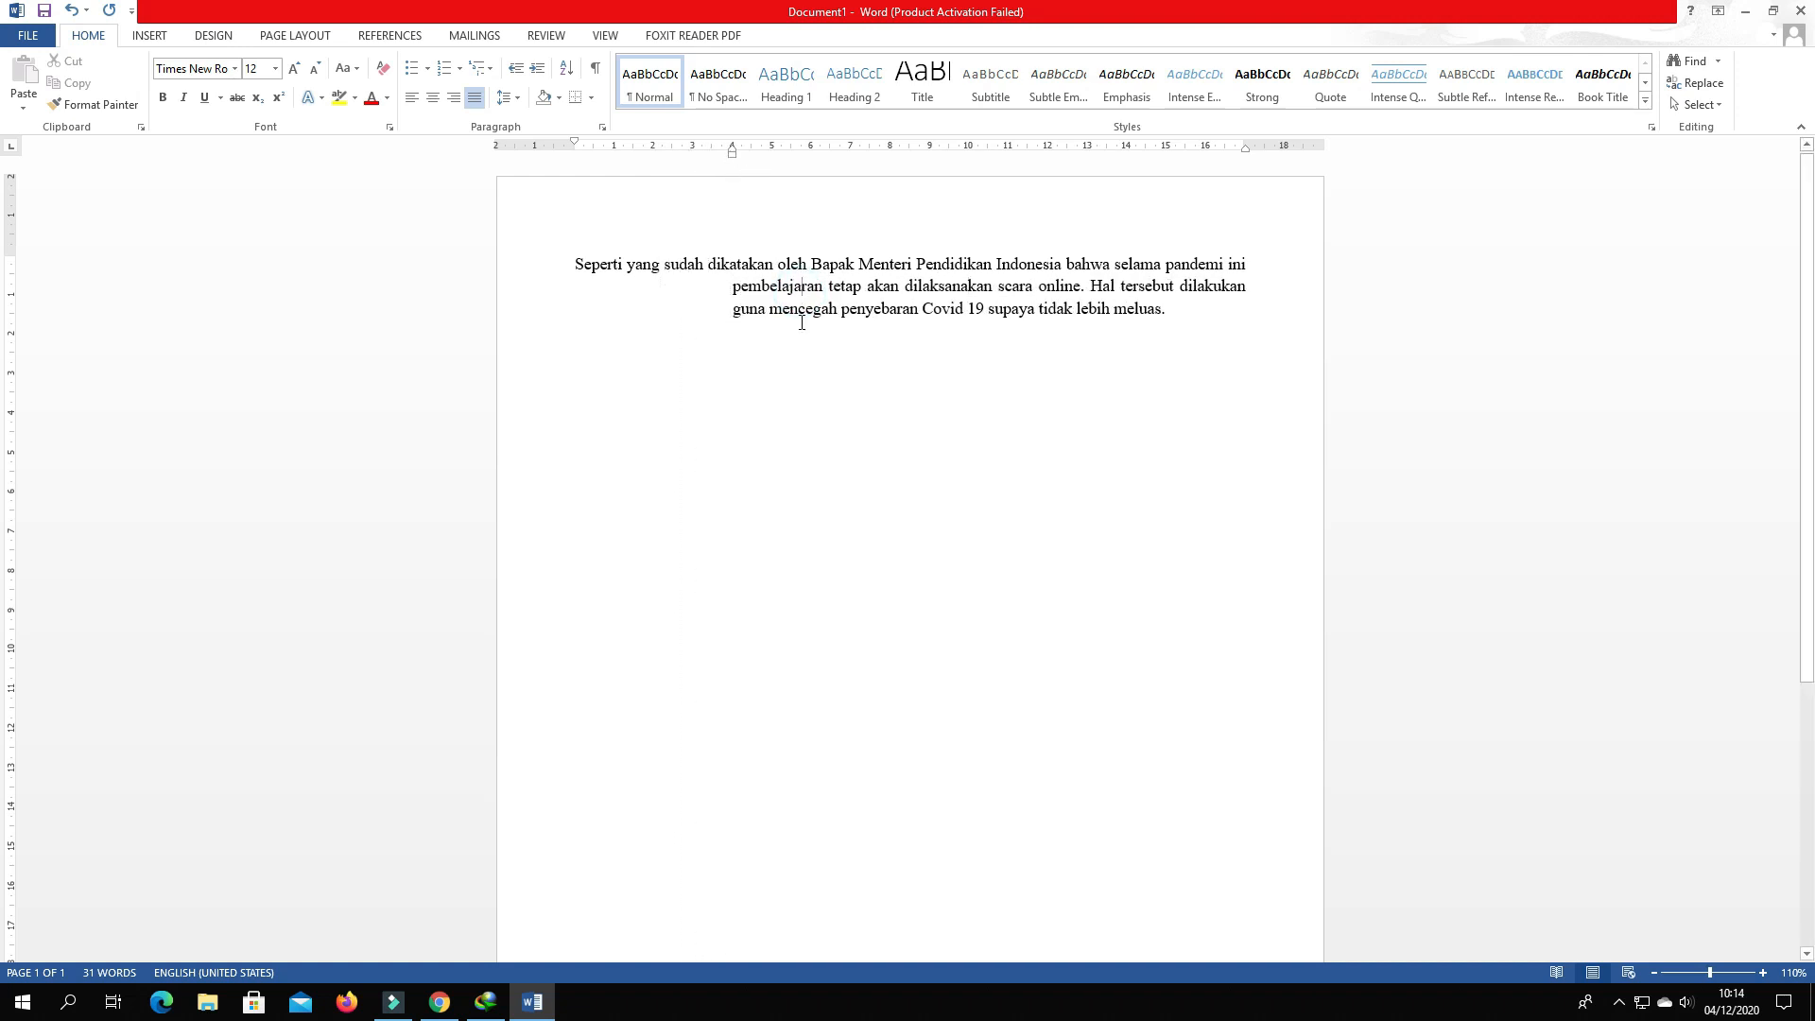
pyautogui.click(803, 315)
pyautogui.click(810, 379)
pyautogui.click(760, 286)
pyautogui.click(772, 309)
pyautogui.click(759, 310)
pyautogui.moveTo(733, 151); pyautogui.dragTo(576, 144)
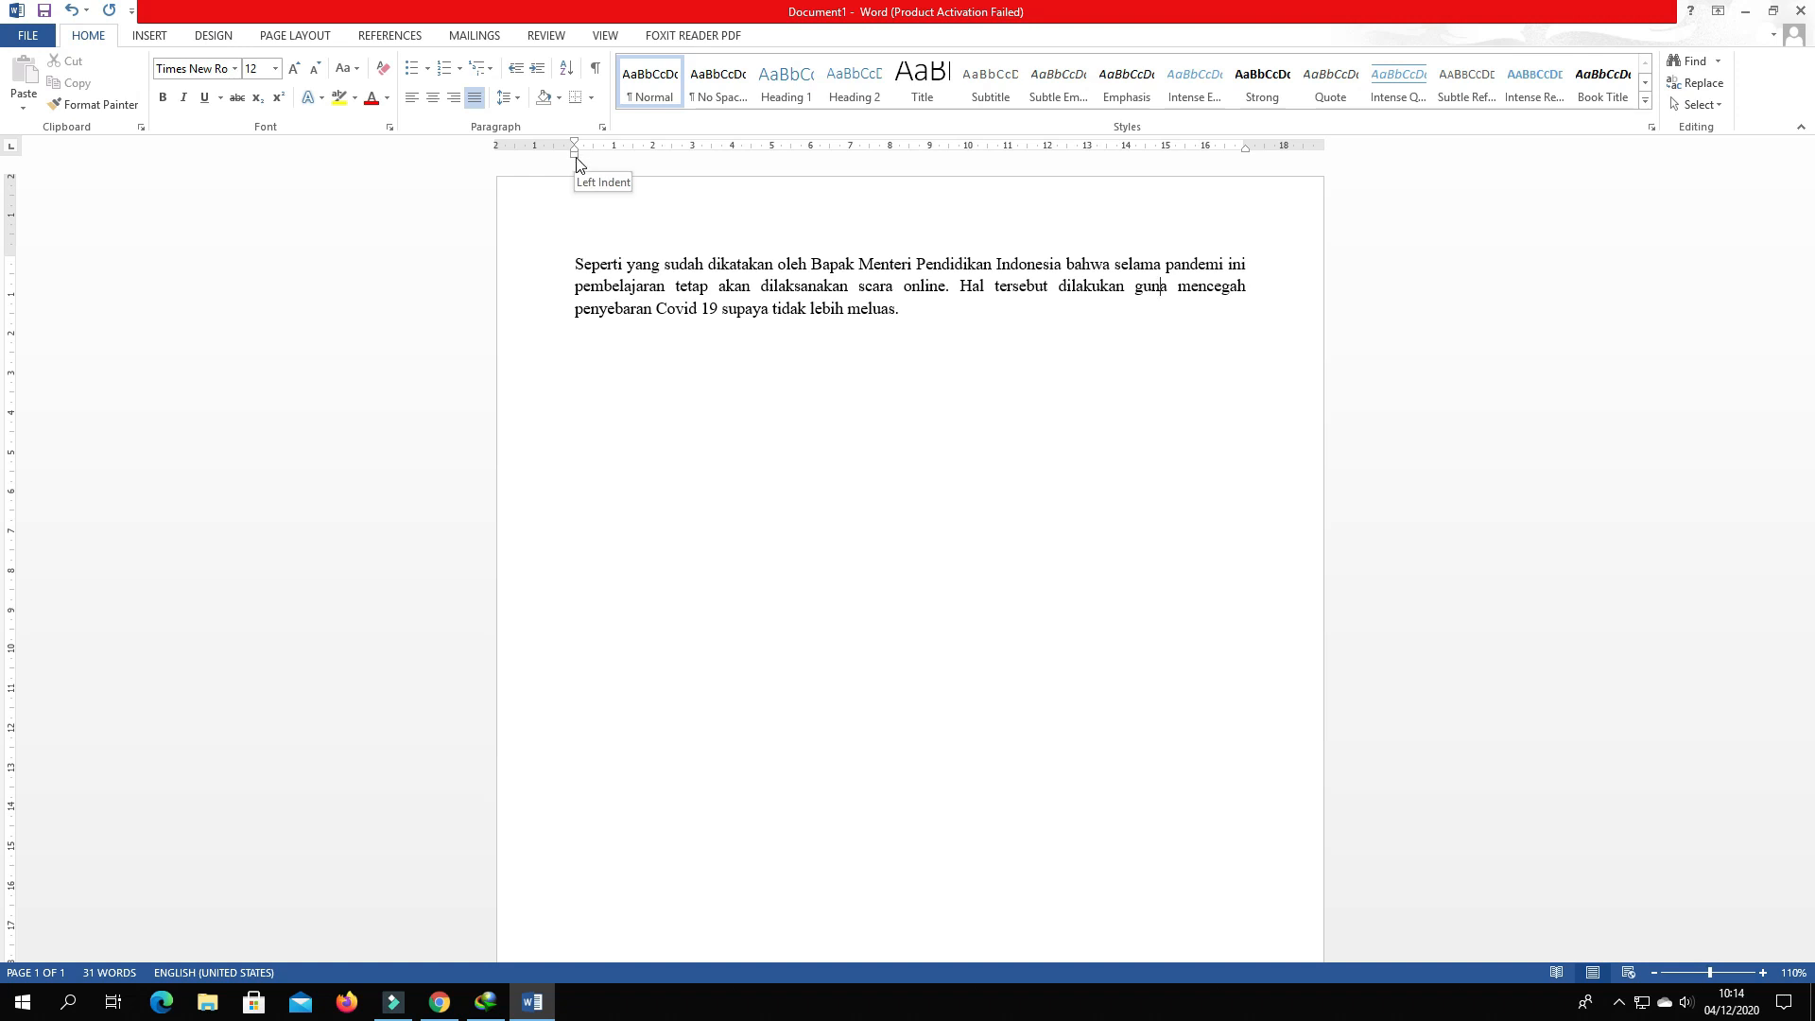
# - Try a left indent of about 3 cm for the whole paragraph and return it to the left margin
pyautogui.moveTo(576, 154); pyautogui.dragTo(692, 161)
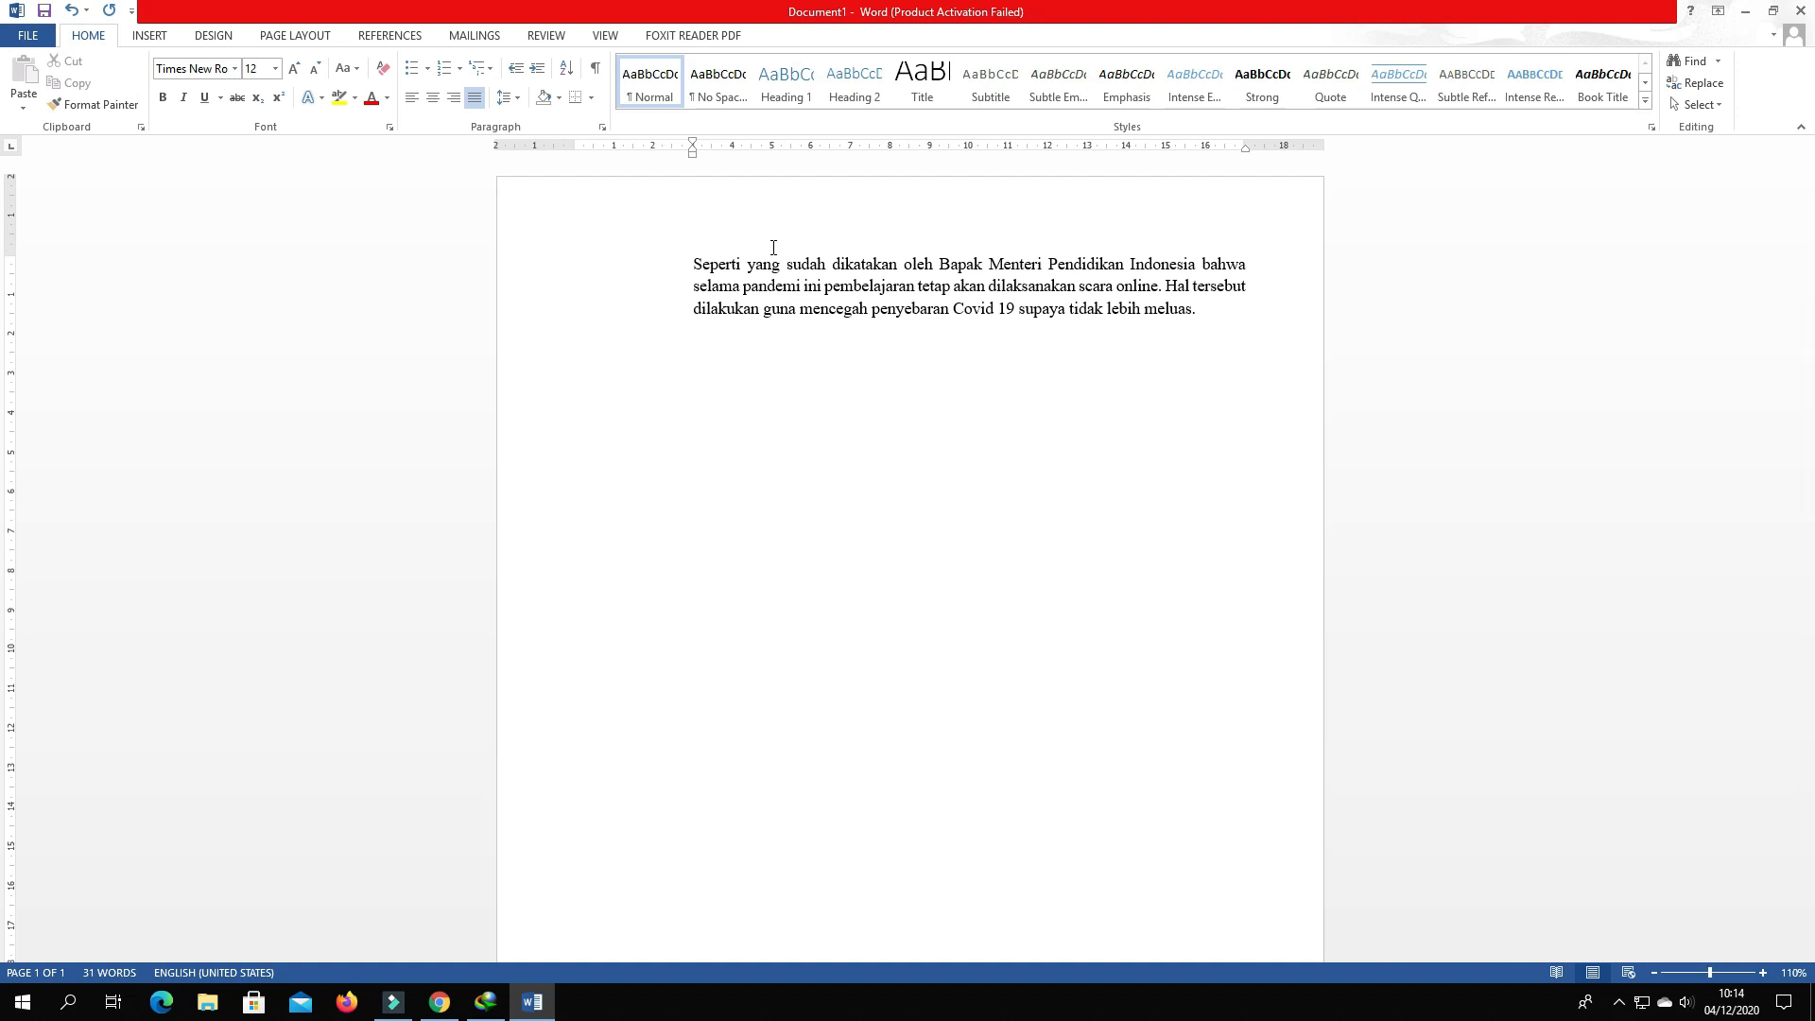
pyautogui.moveTo(695, 157); pyautogui.dragTo(577, 161)
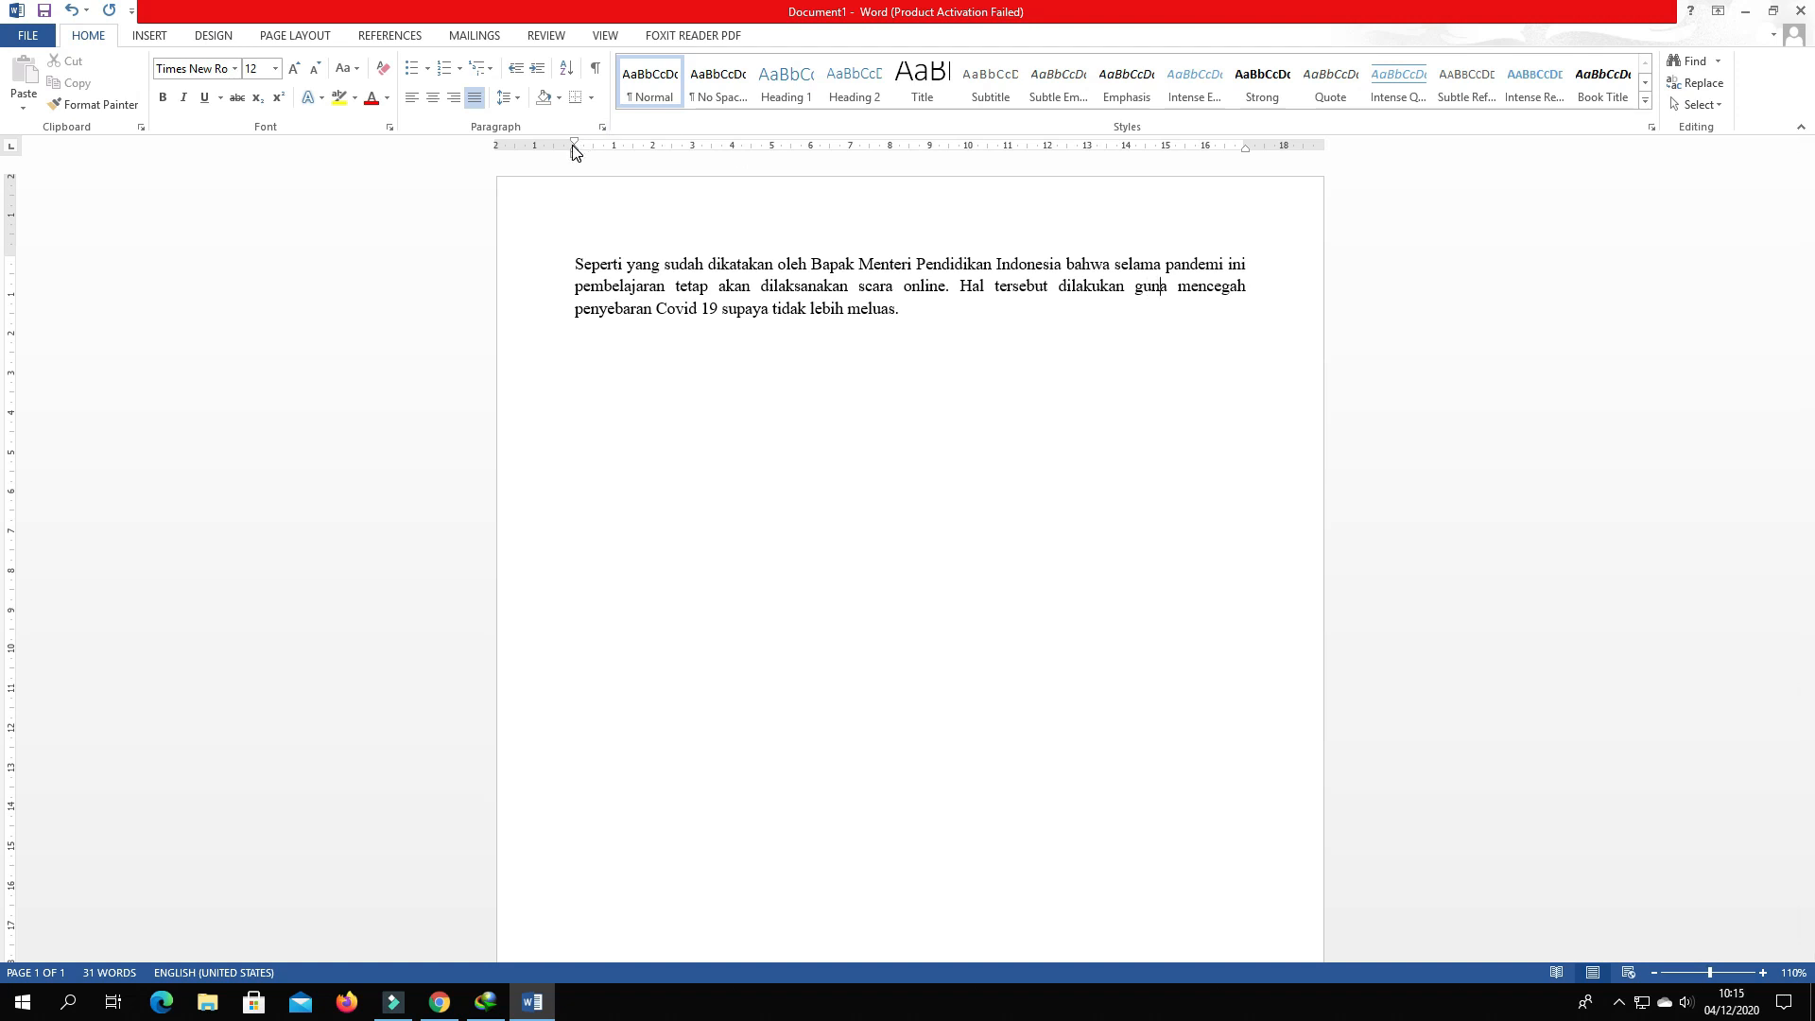
# - Set the paragraph's first-line indent to 1 cm using the horizontal ruler
pyautogui.moveTo(574, 147); pyautogui.dragTo(646, 147)
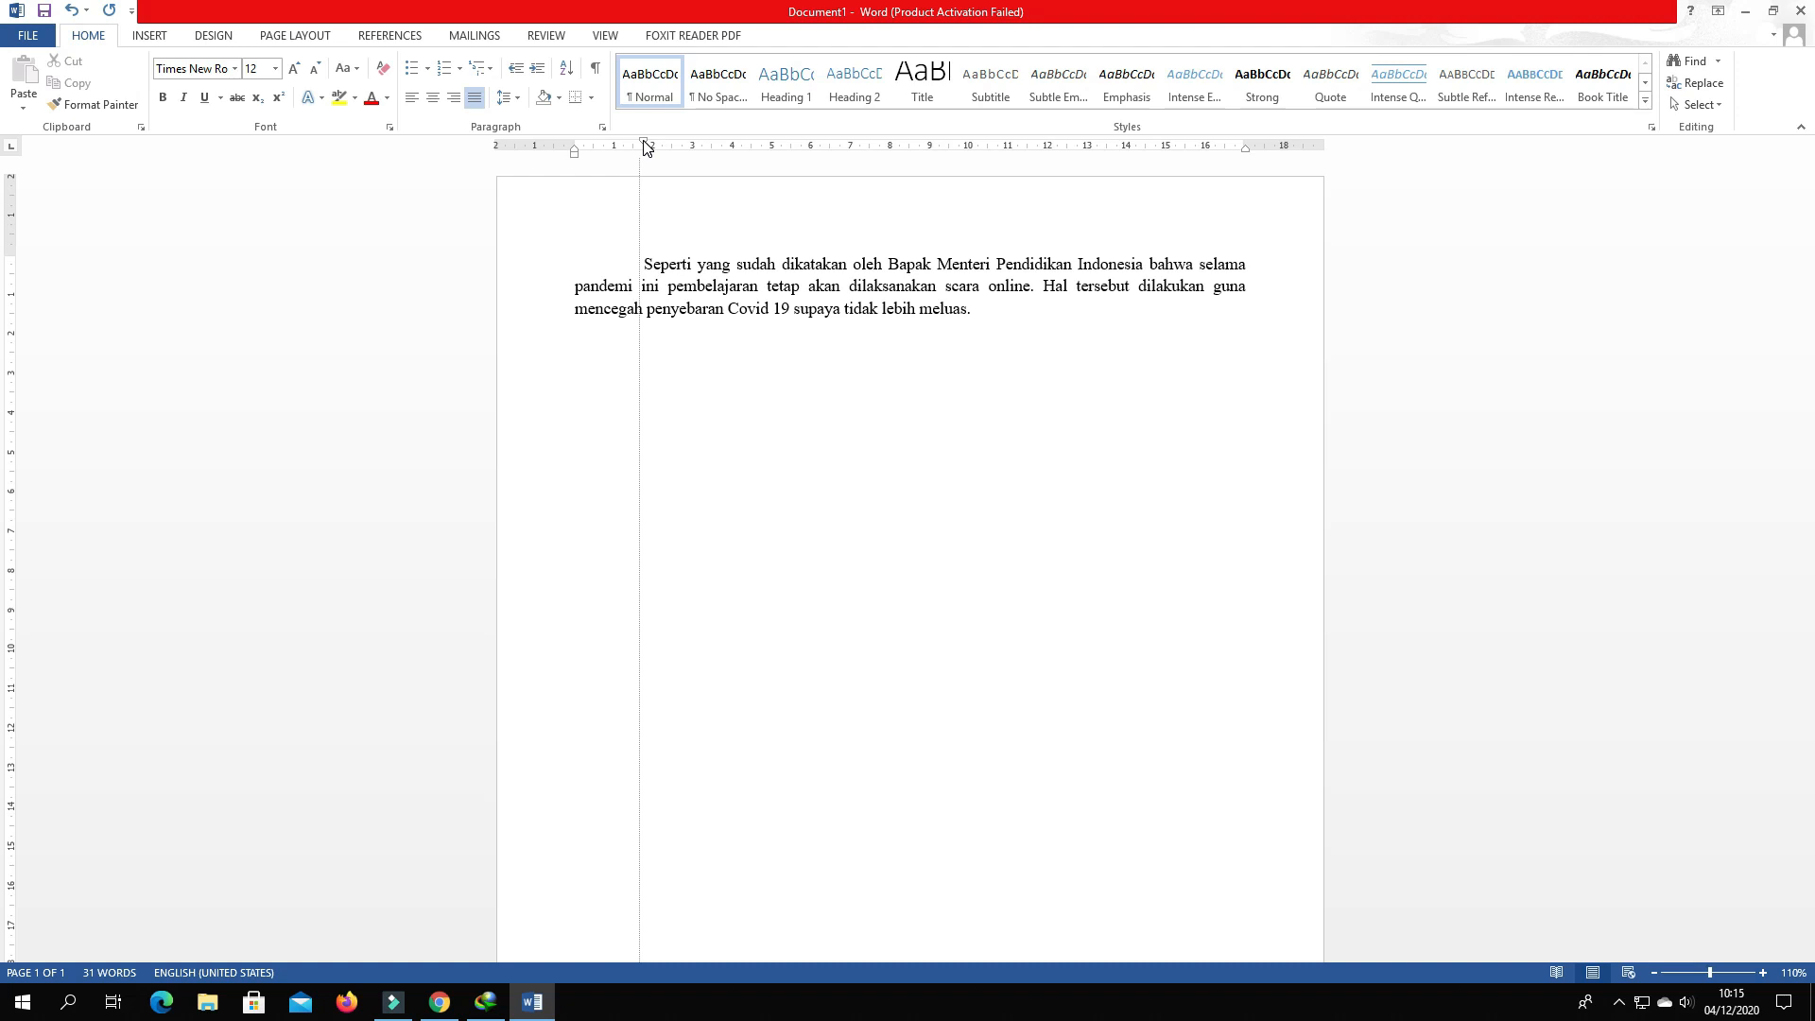
pyautogui.moveTo(646, 147); pyautogui.dragTo(614, 148)
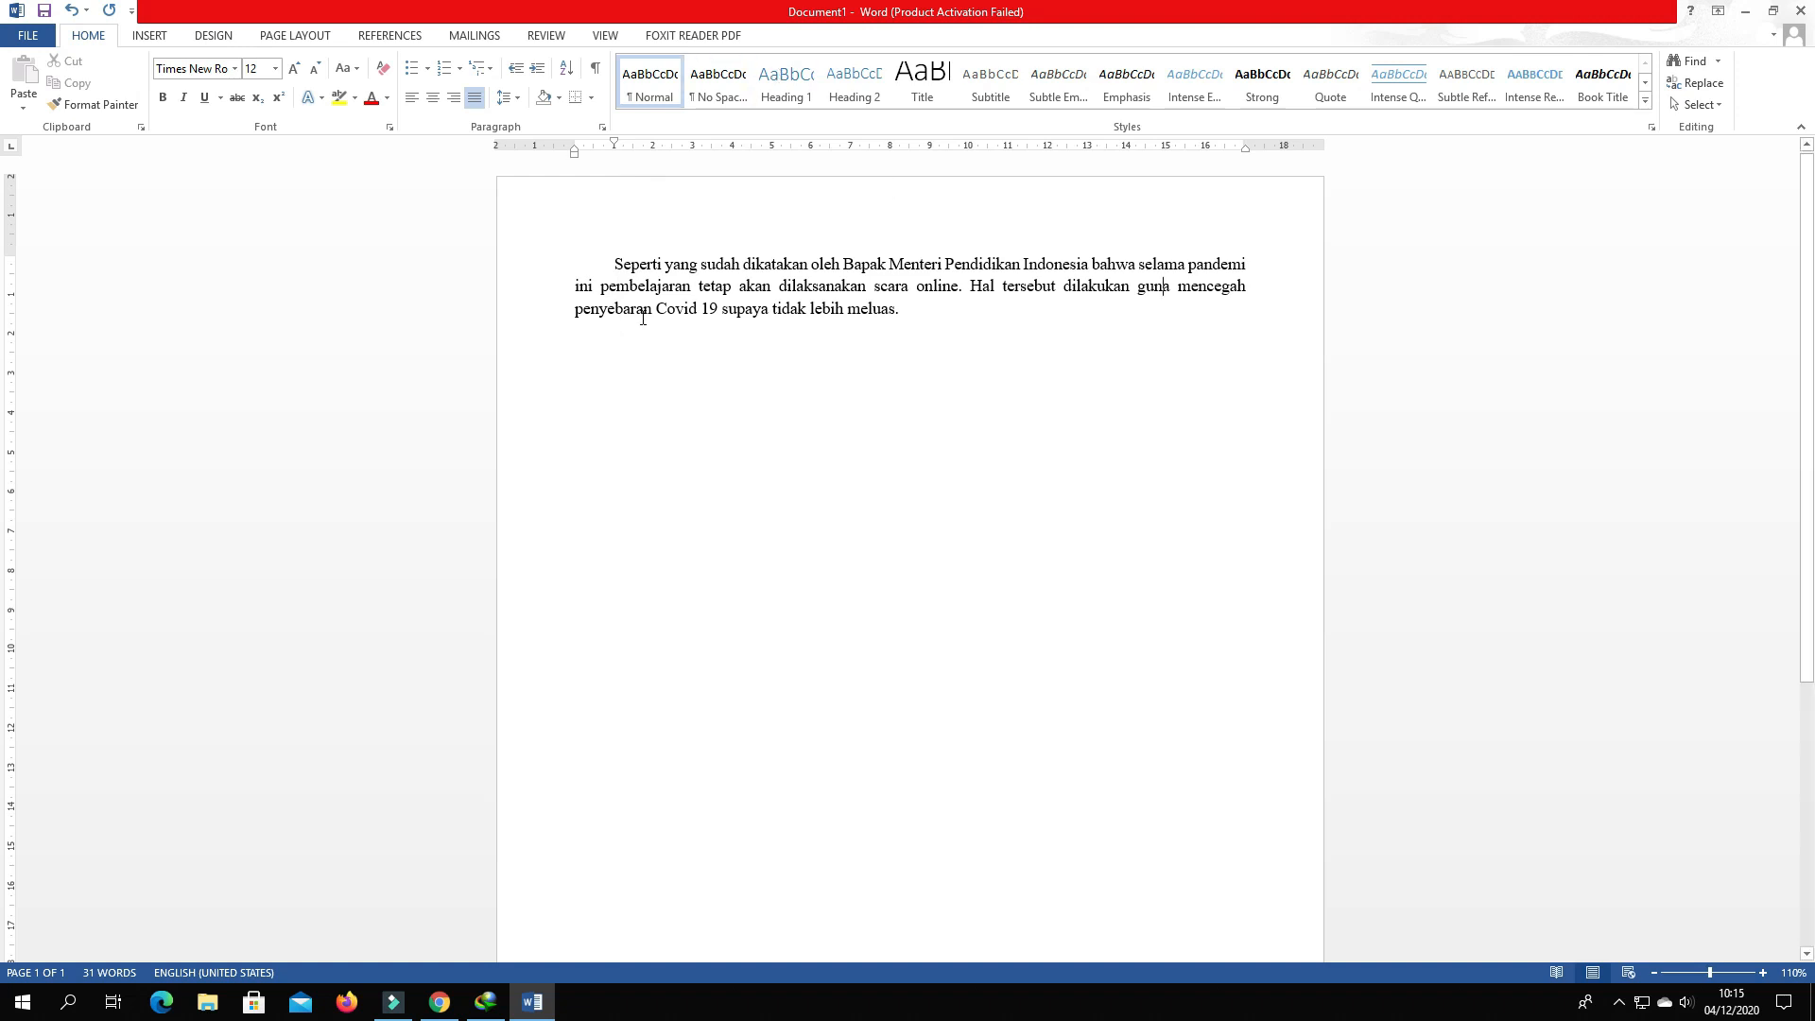
# - Add empty lines below the paragraph and remove the first-line indent from the last one
pyautogui.click(915, 318)
pyautogui.press('Return')
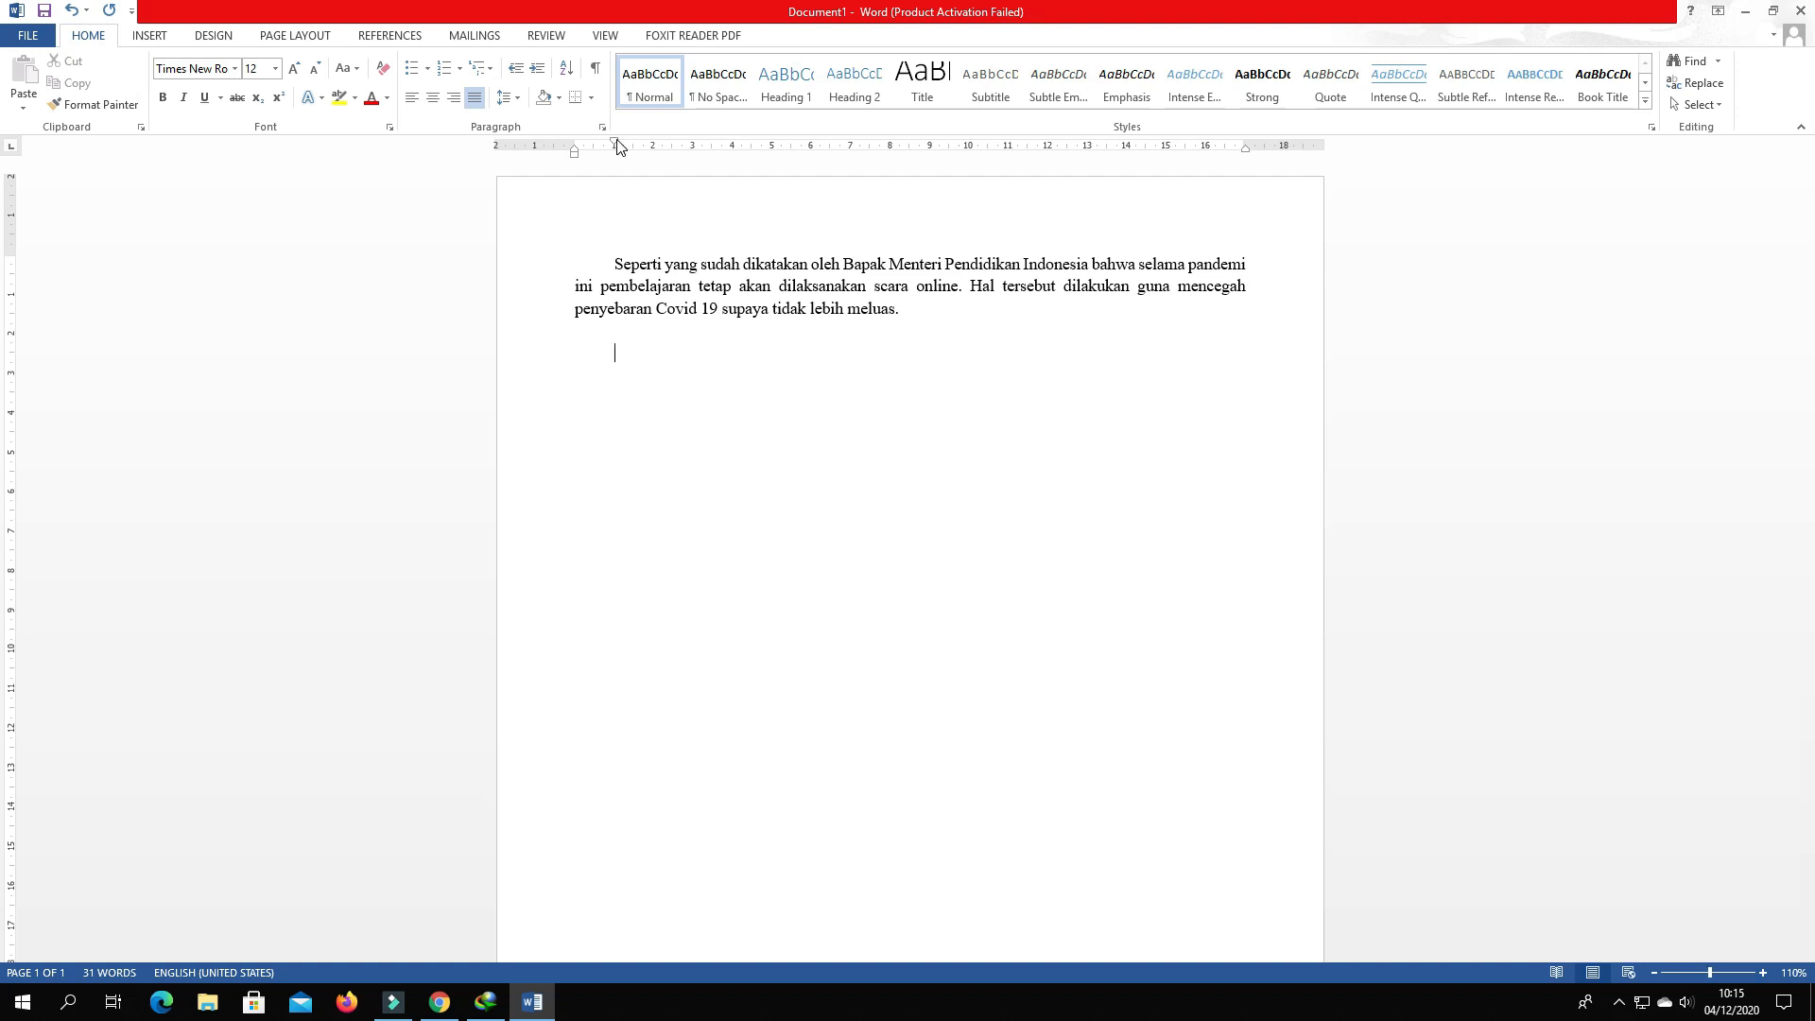
pyautogui.moveTo(614, 141); pyautogui.dragTo(576, 144)
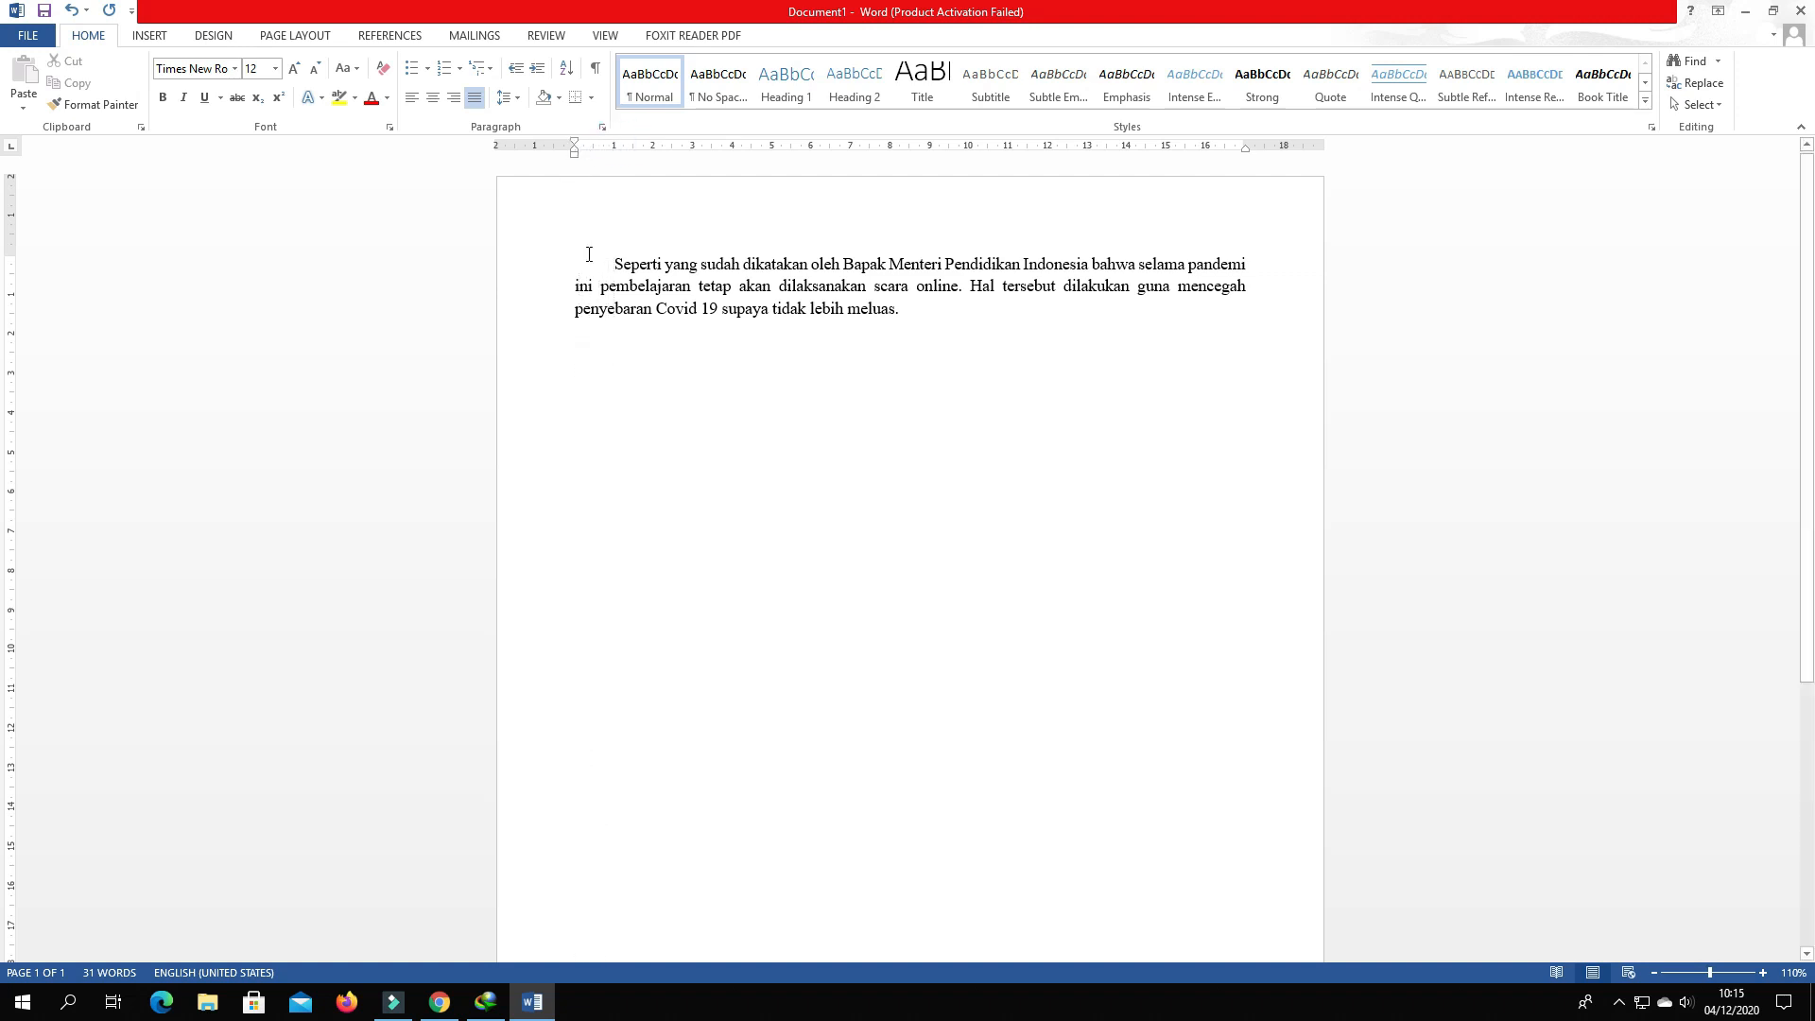
# - Copy the whole paragraph and paste it on the empty line below as a second paragraph
pyautogui.click(655, 268)
pyautogui.moveTo(619, 256); pyautogui.dragTo(902, 312)
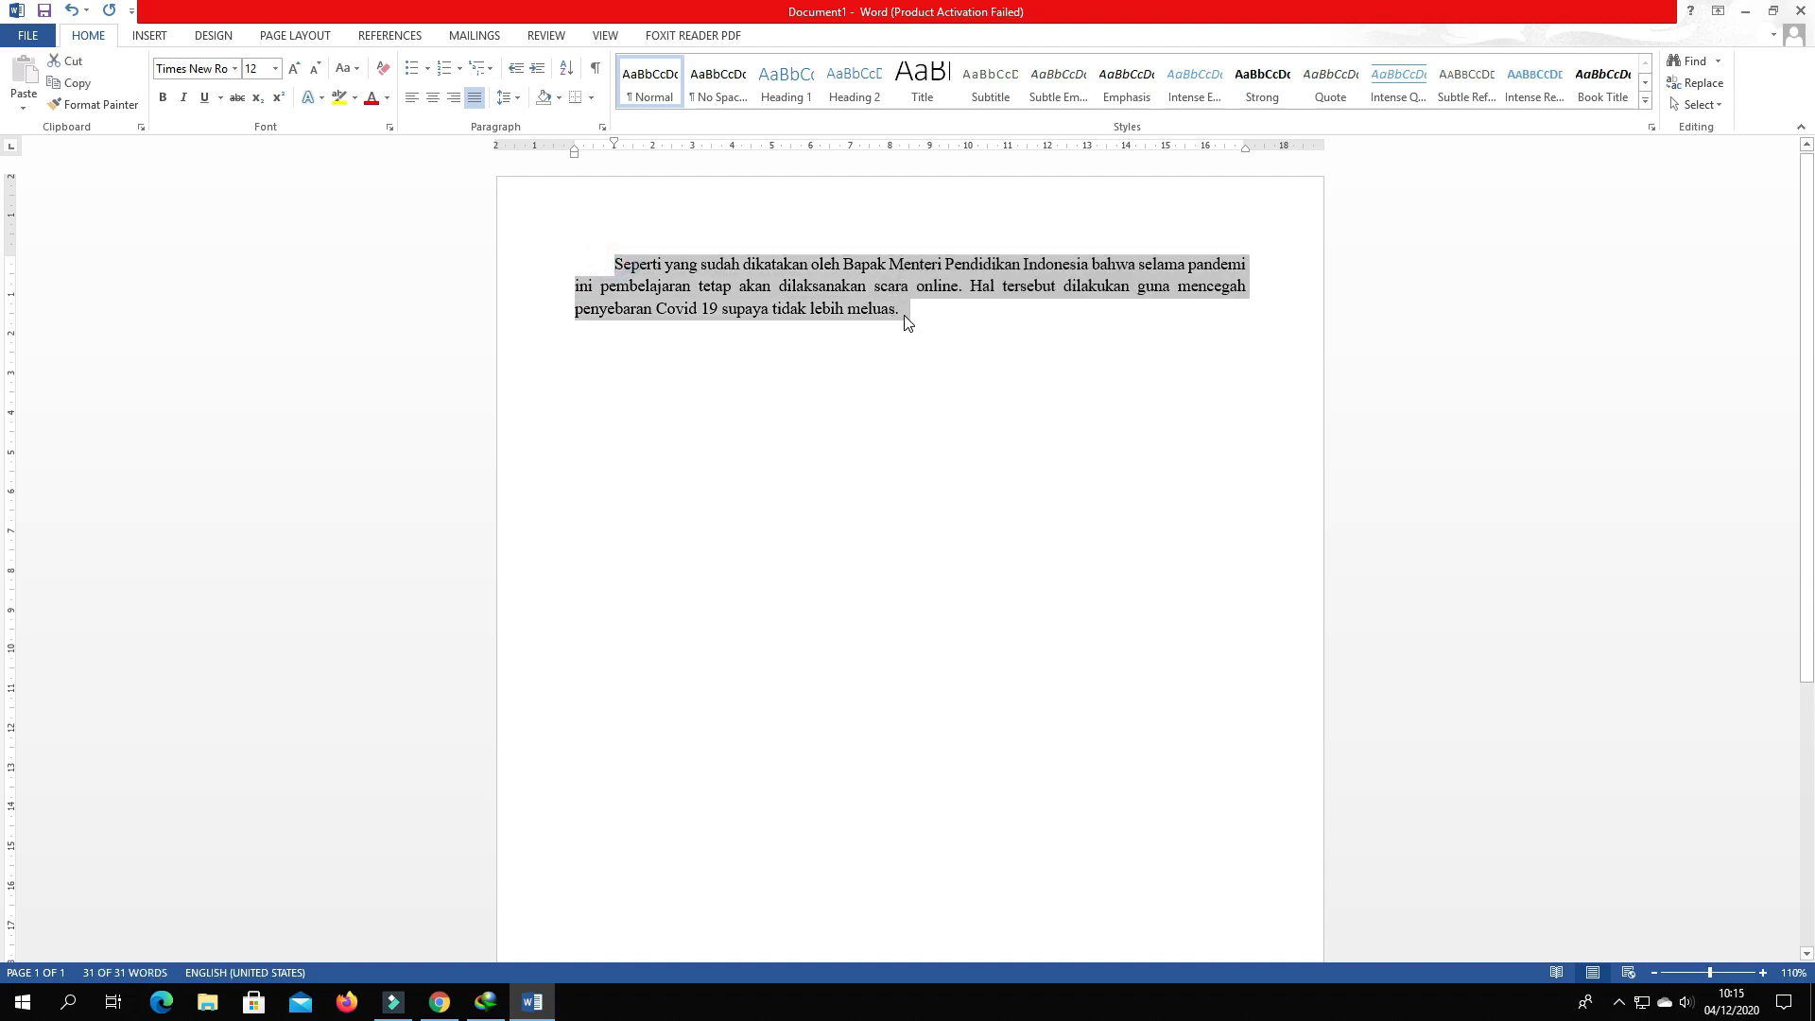
pyautogui.hotkey('ctrl', 'c')
pyautogui.click(619, 369)
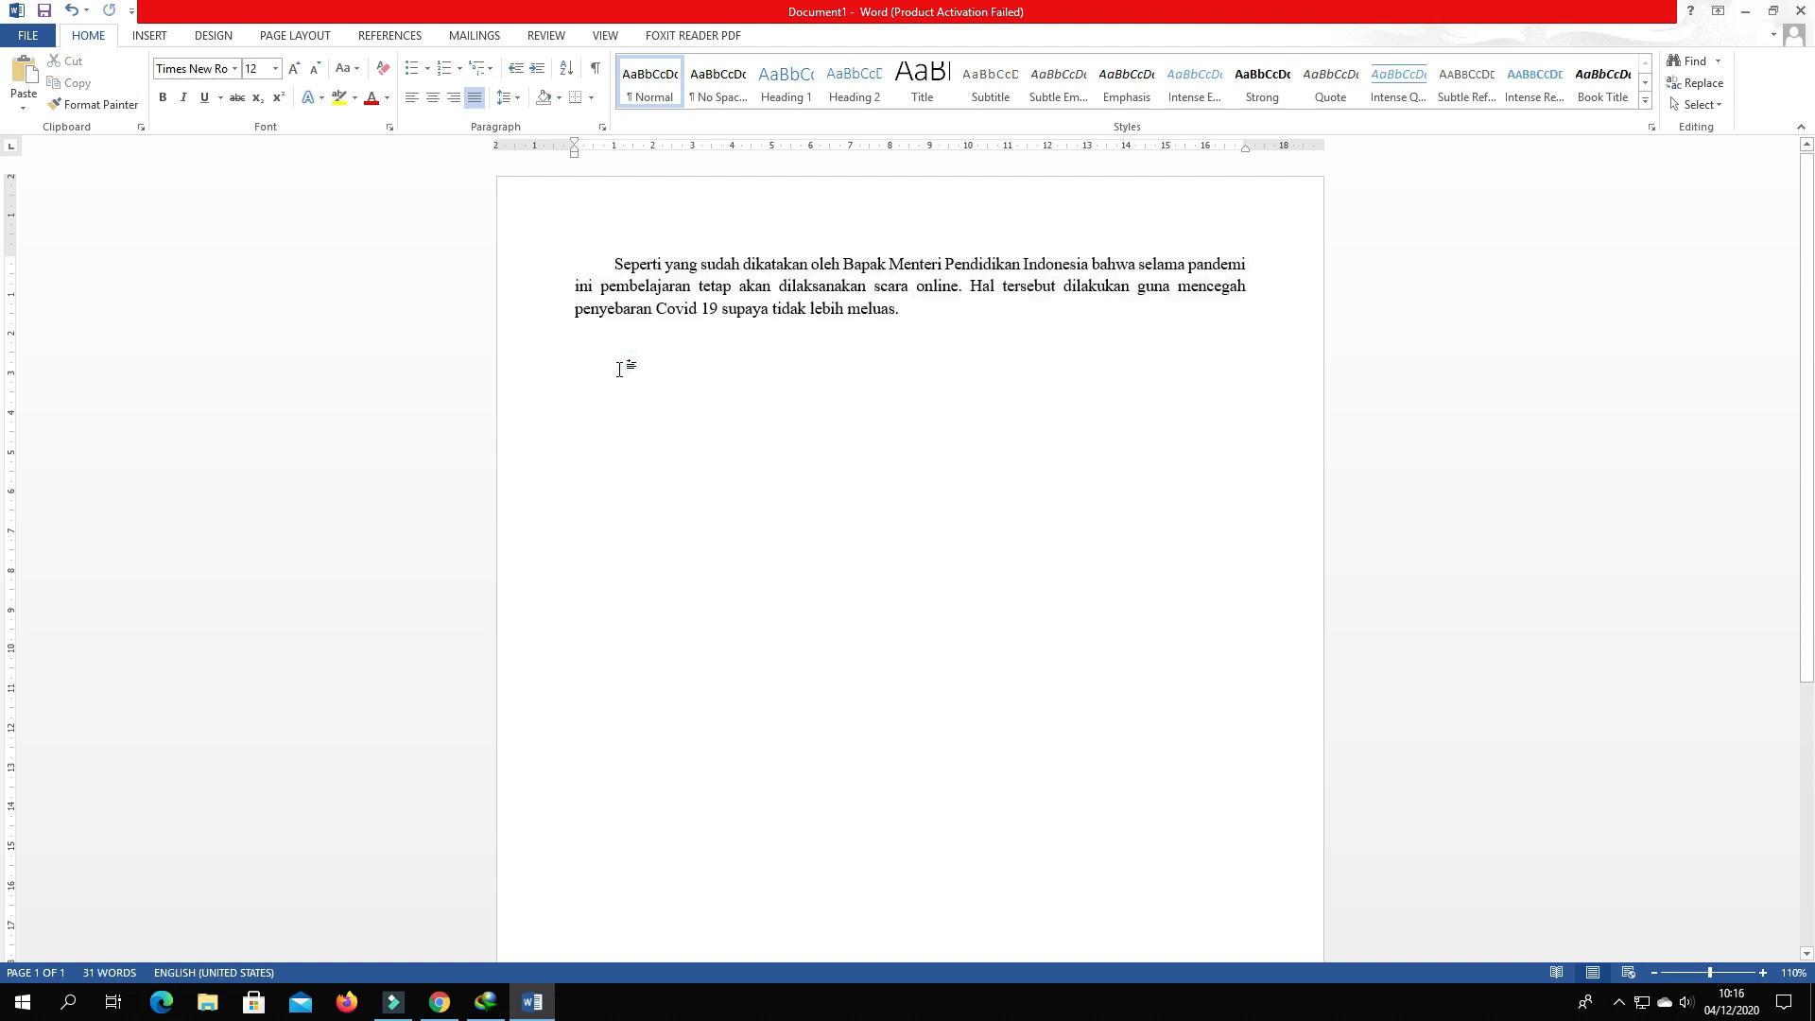
pyautogui.hotkey('ctrl', 'v')
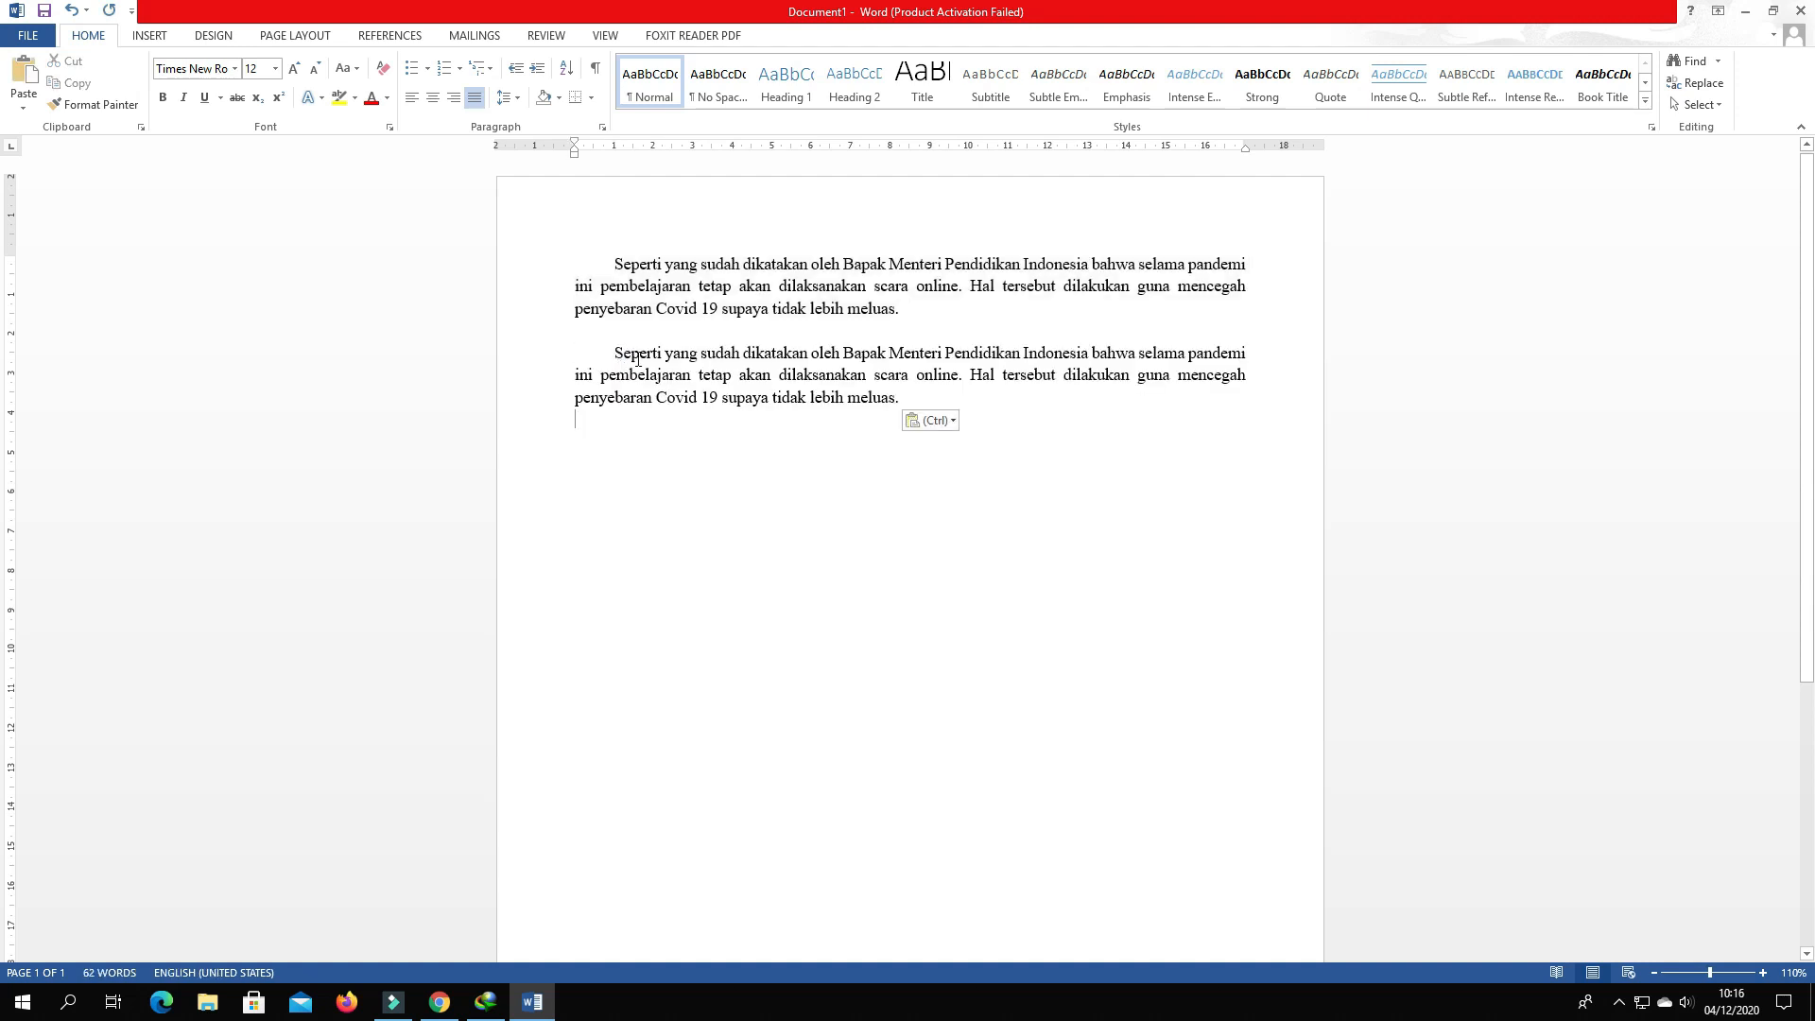
# - Remove the first-line indent from the second paragraph so it starts at the left margin
pyautogui.click(619, 351)
pyautogui.click(614, 353)
pyautogui.moveTo(614, 143); pyautogui.dragTo(575, 144)
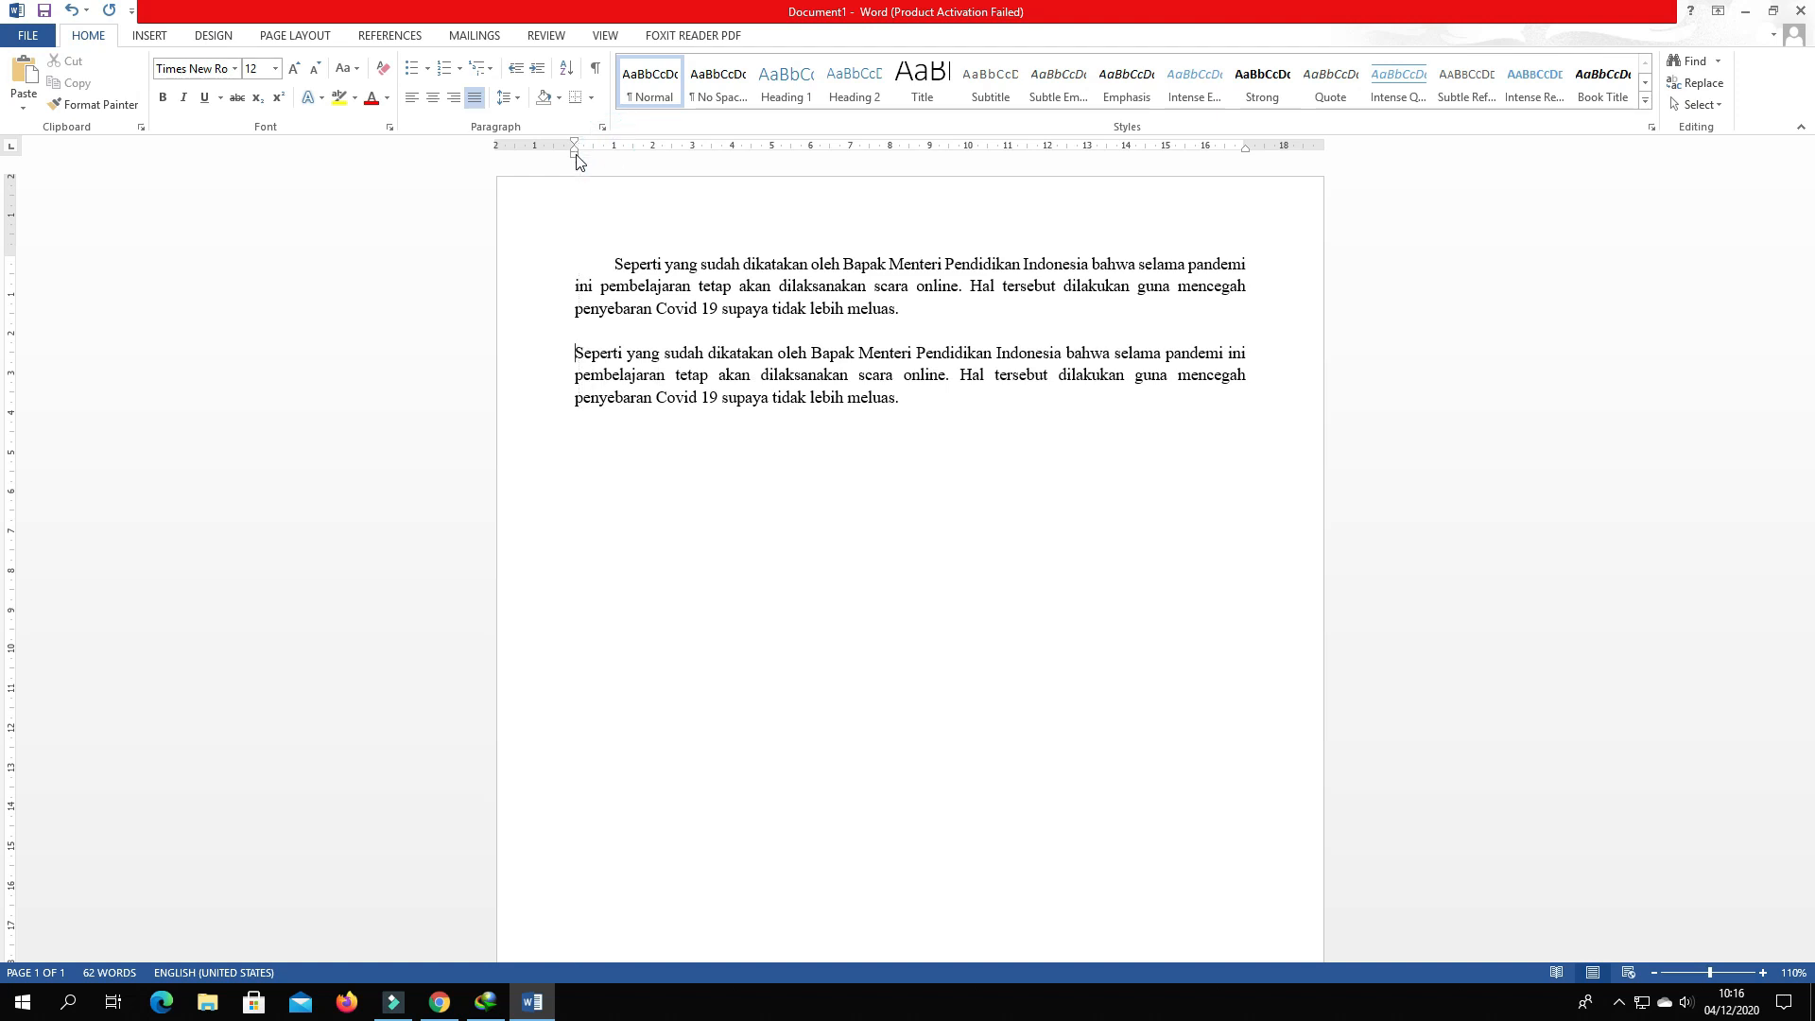
# - Set up a drop cap for the second paragraph's initial S, using the Dropped position with 2 lines to drop
pyautogui.click(983, 371)
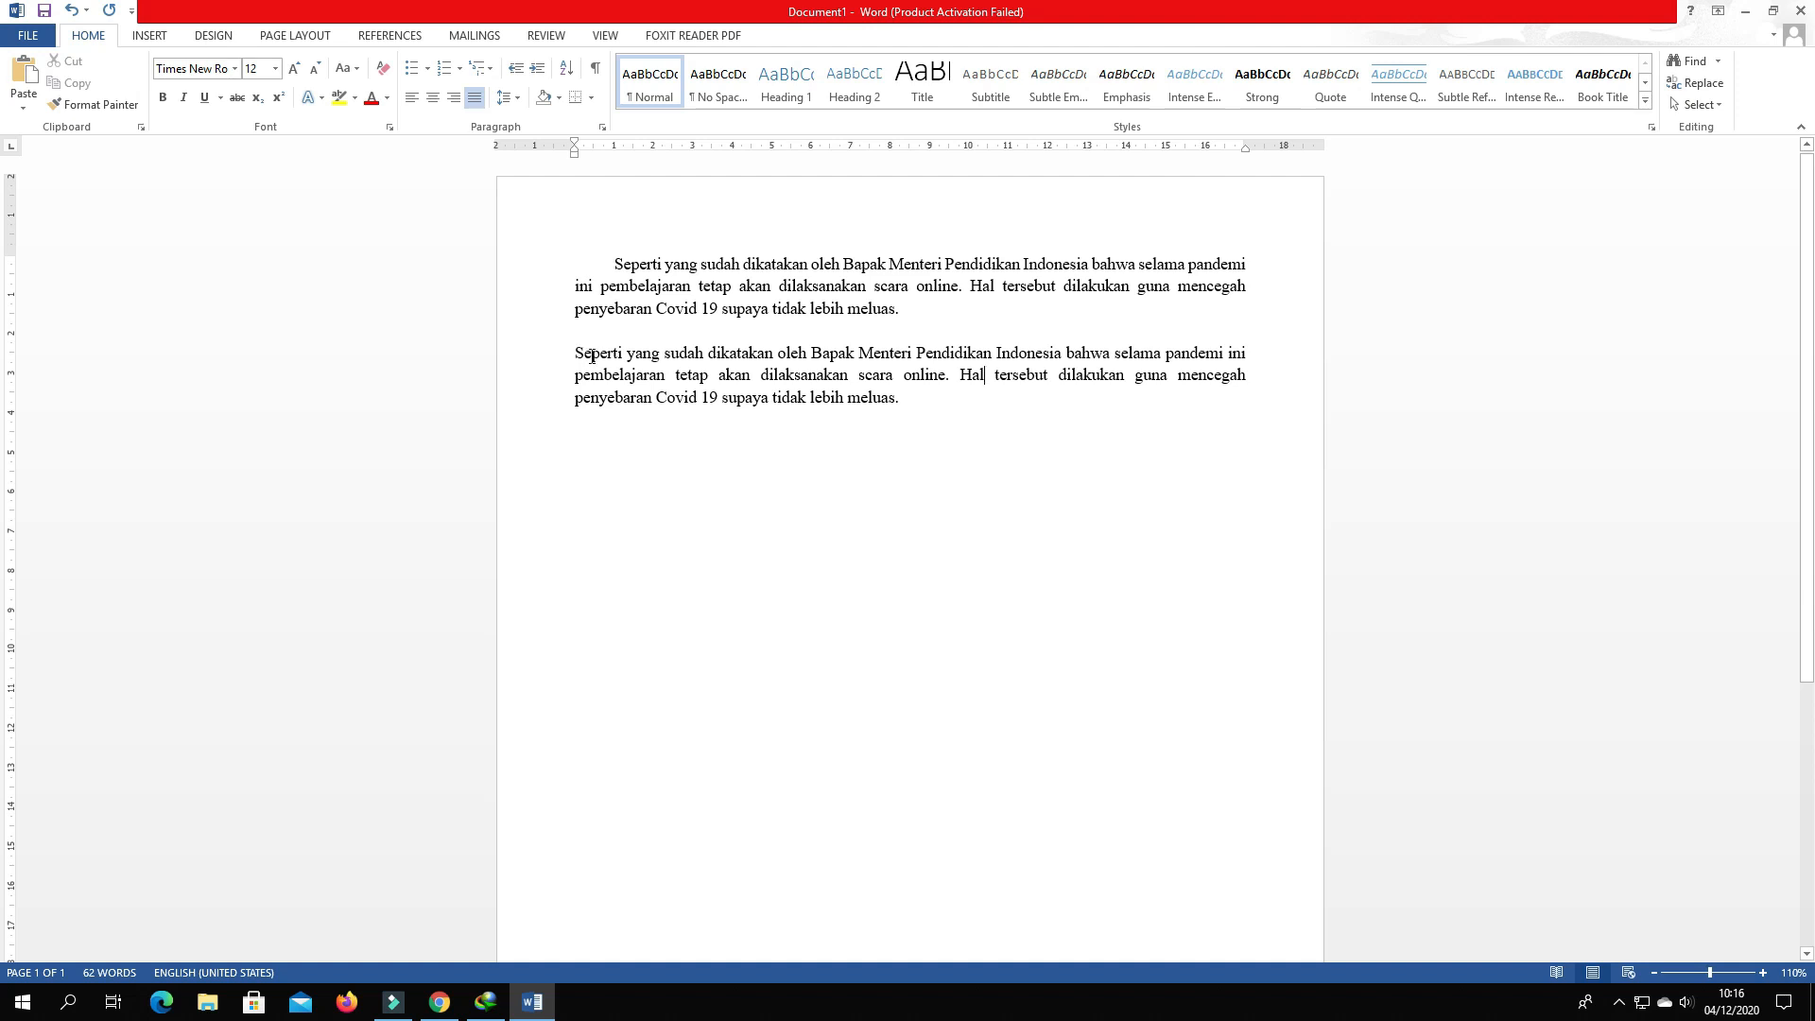
pyautogui.moveTo(573, 353); pyautogui.dragTo(585, 354)
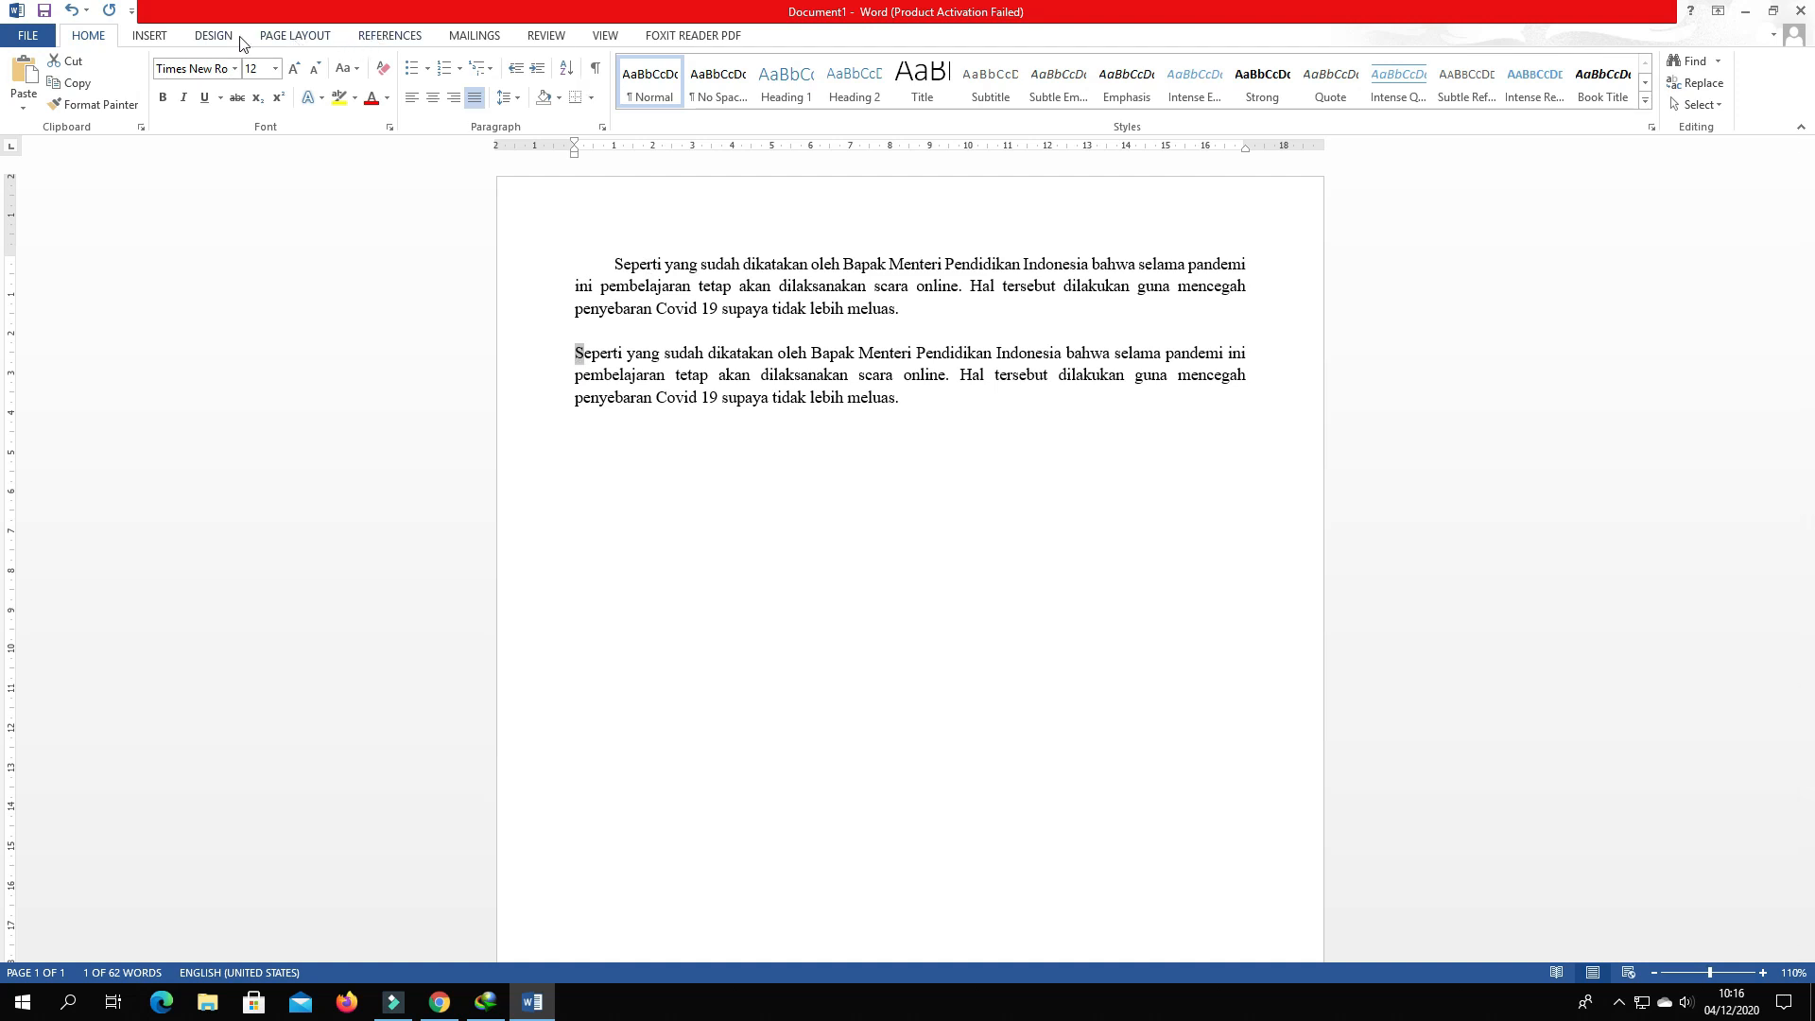
pyautogui.click(167, 40)
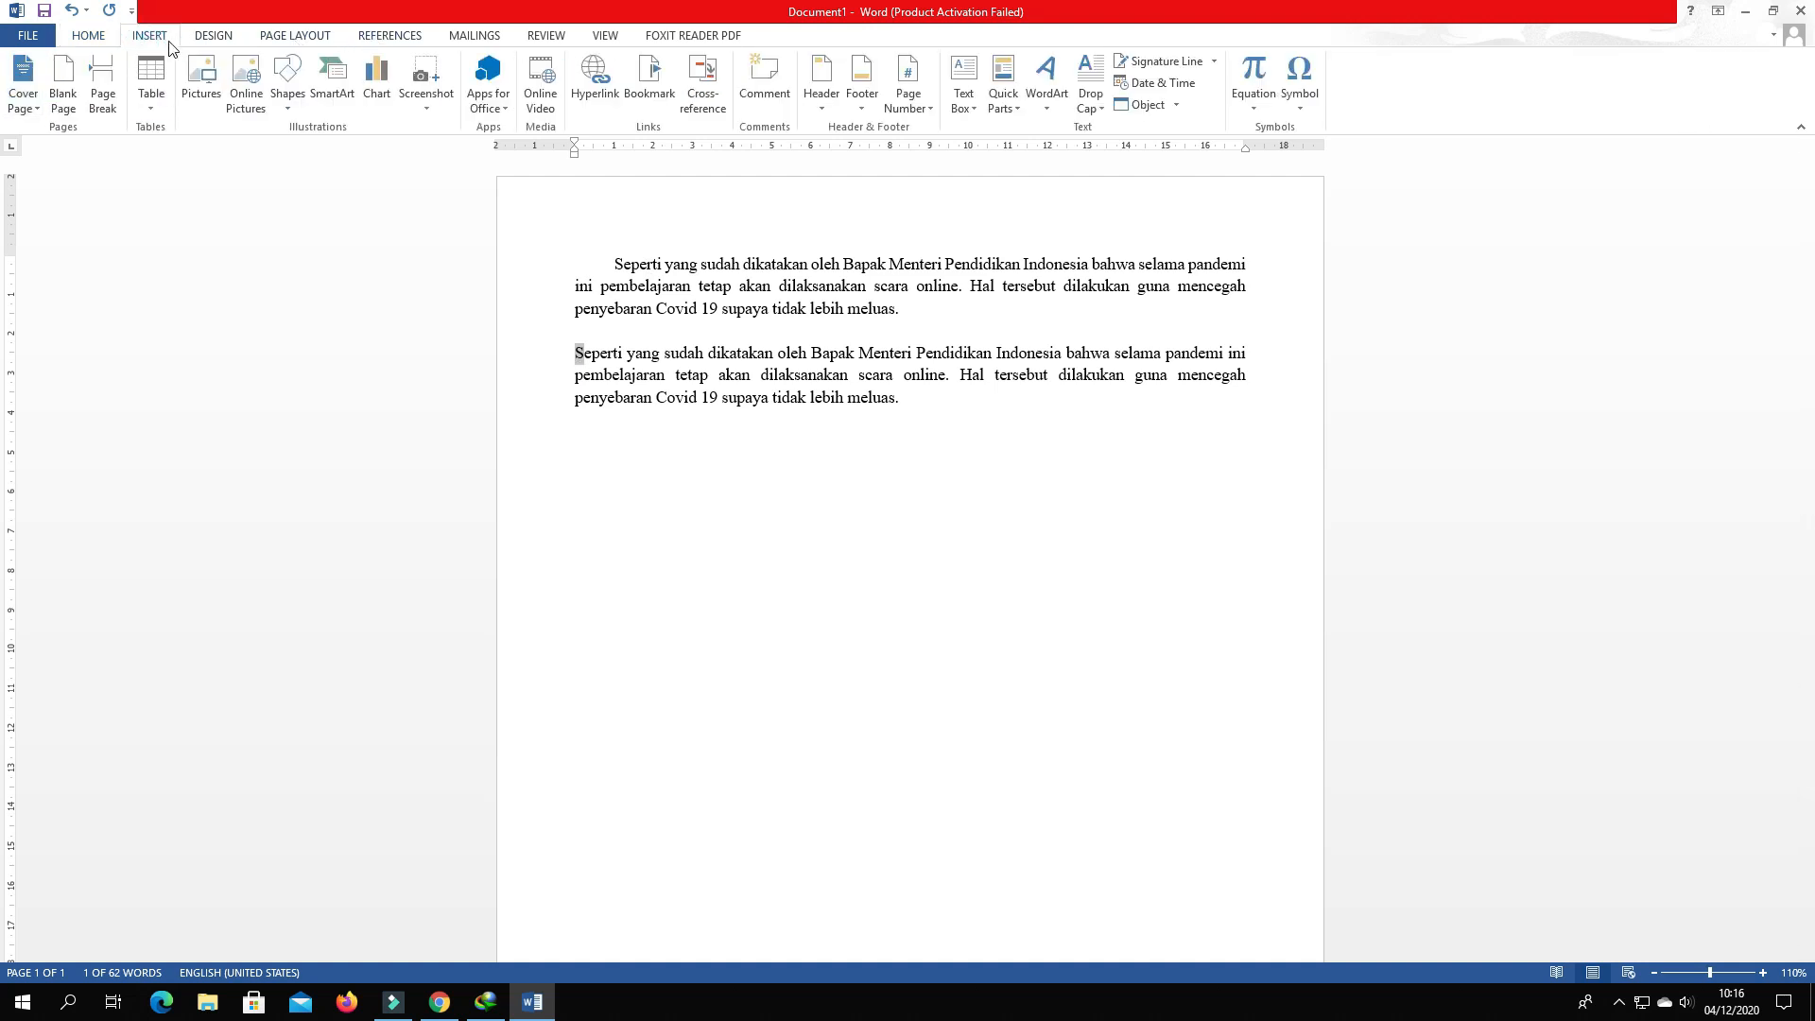
pyautogui.click(1109, 112)
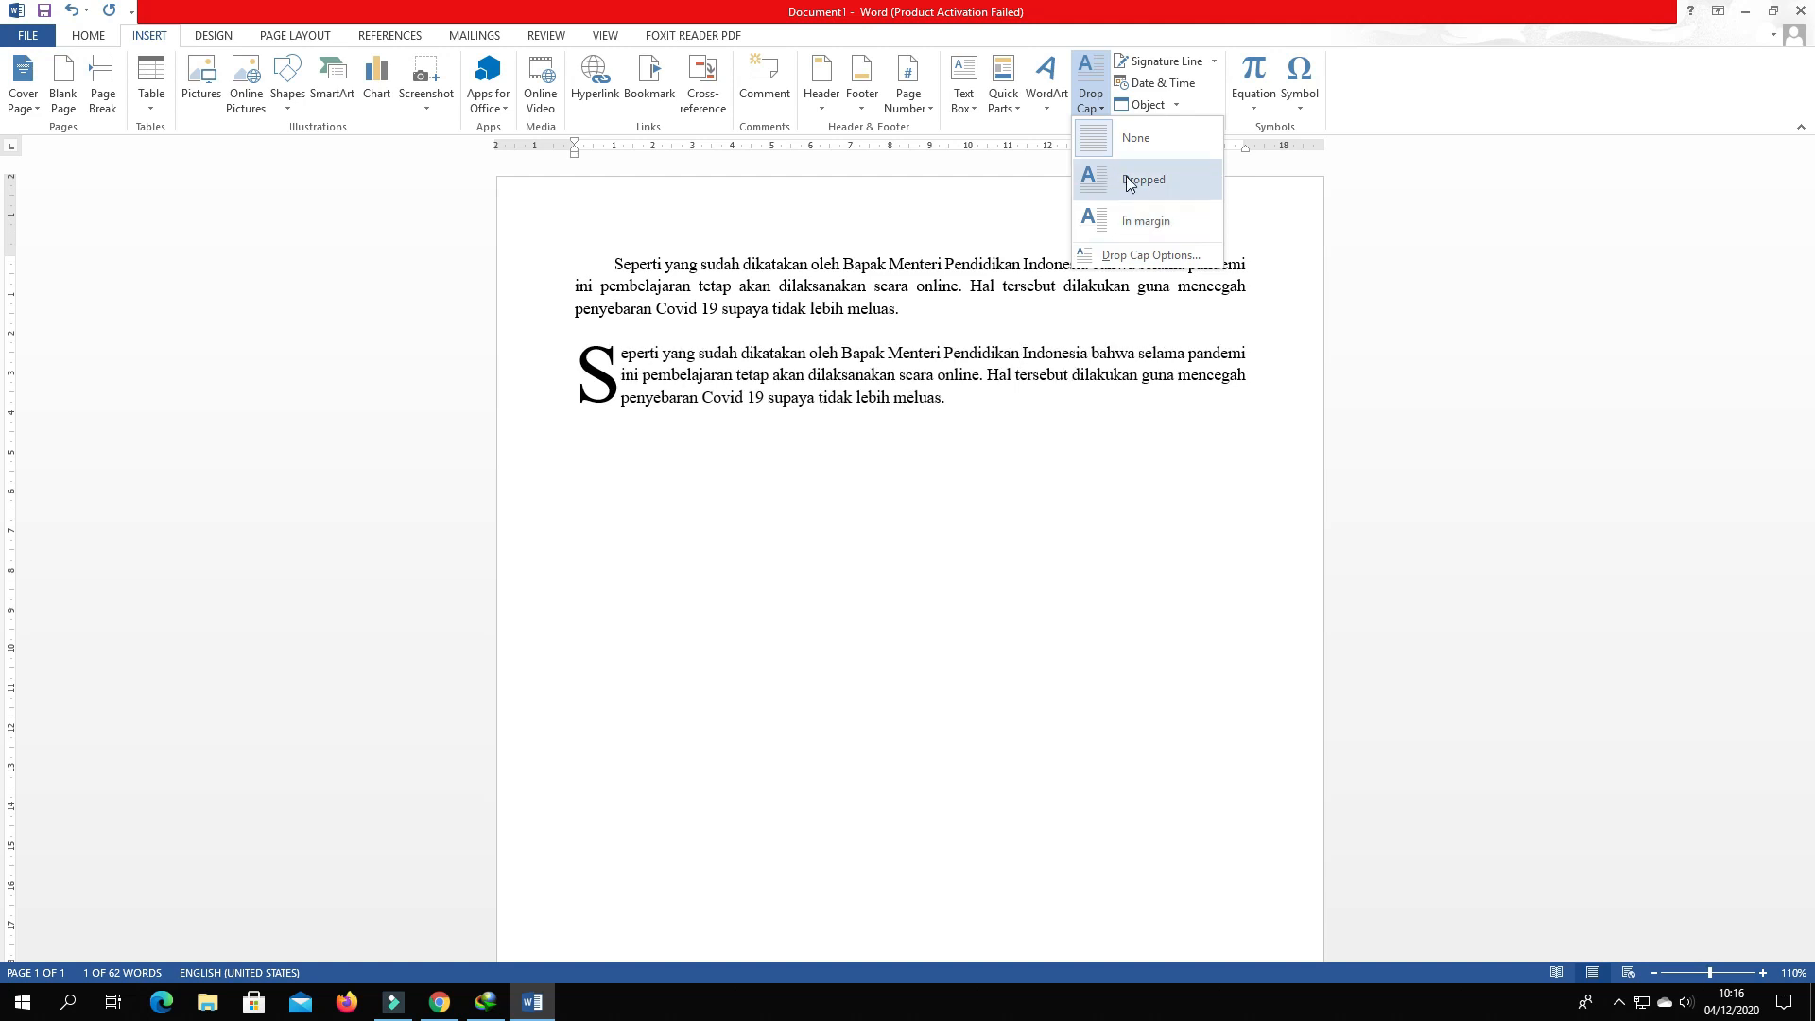
pyautogui.click(1124, 259)
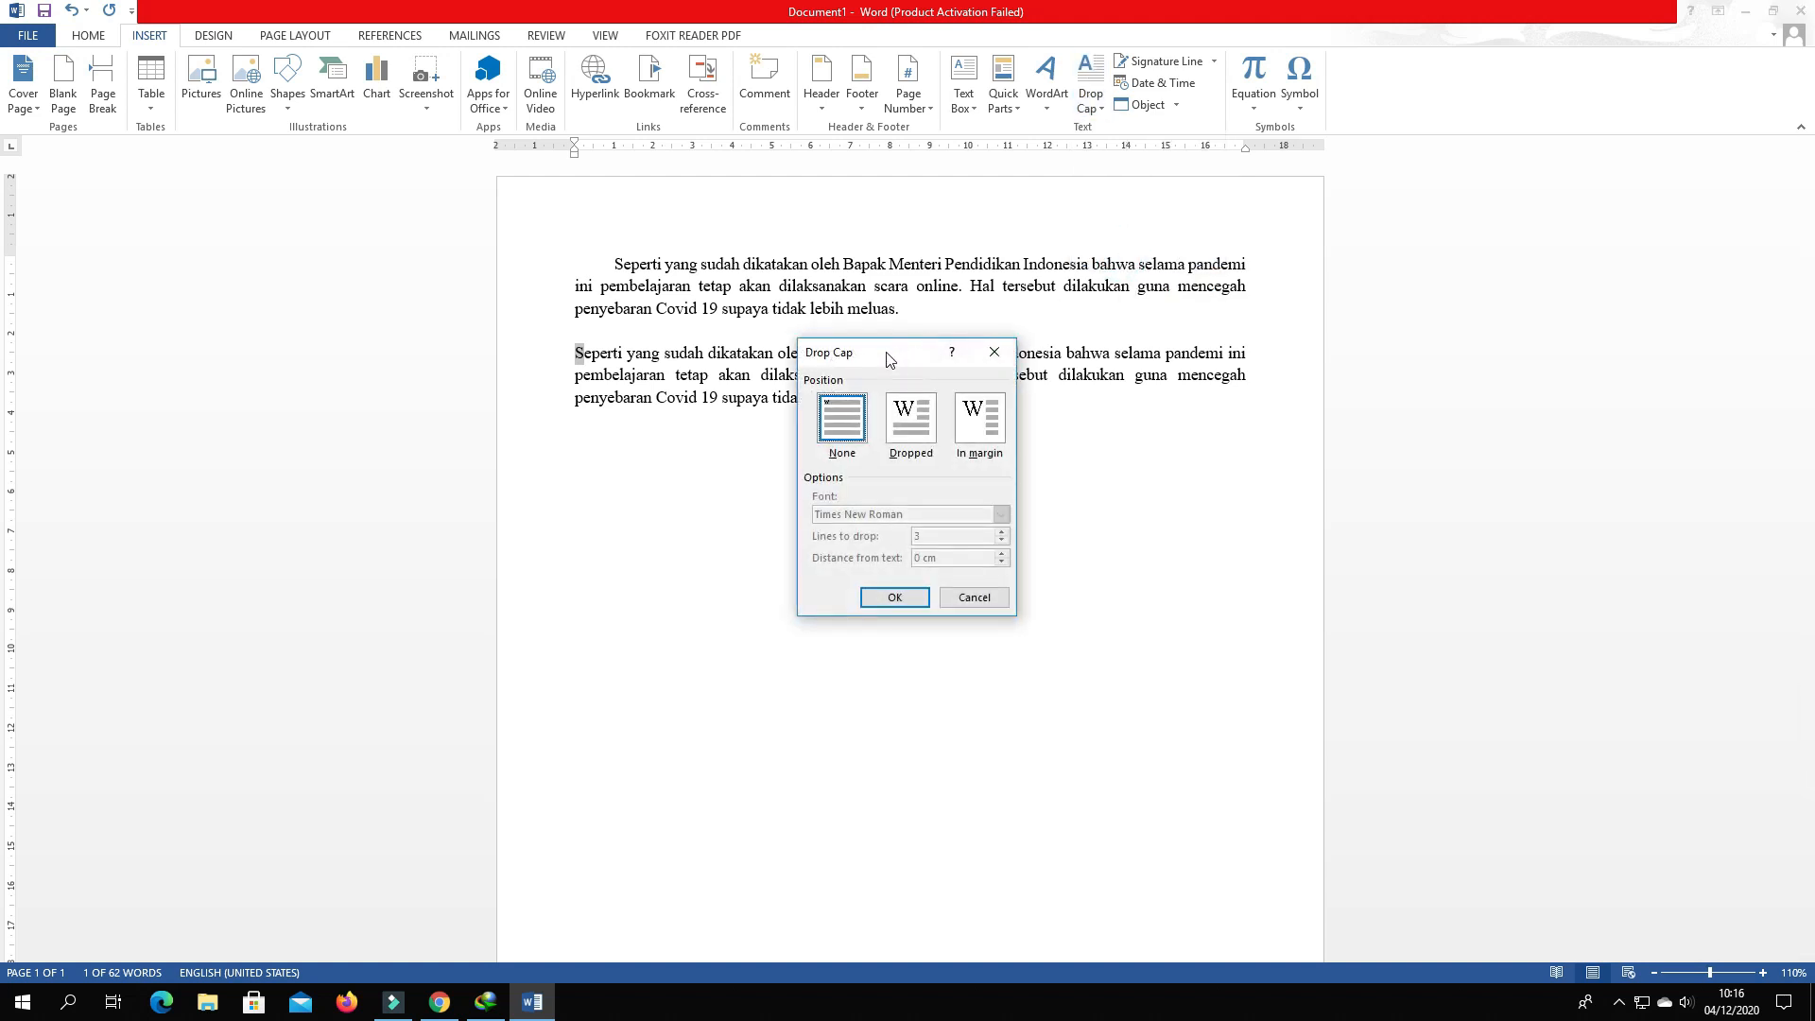
pyautogui.moveTo(888, 353); pyautogui.dragTo(1069, 259)
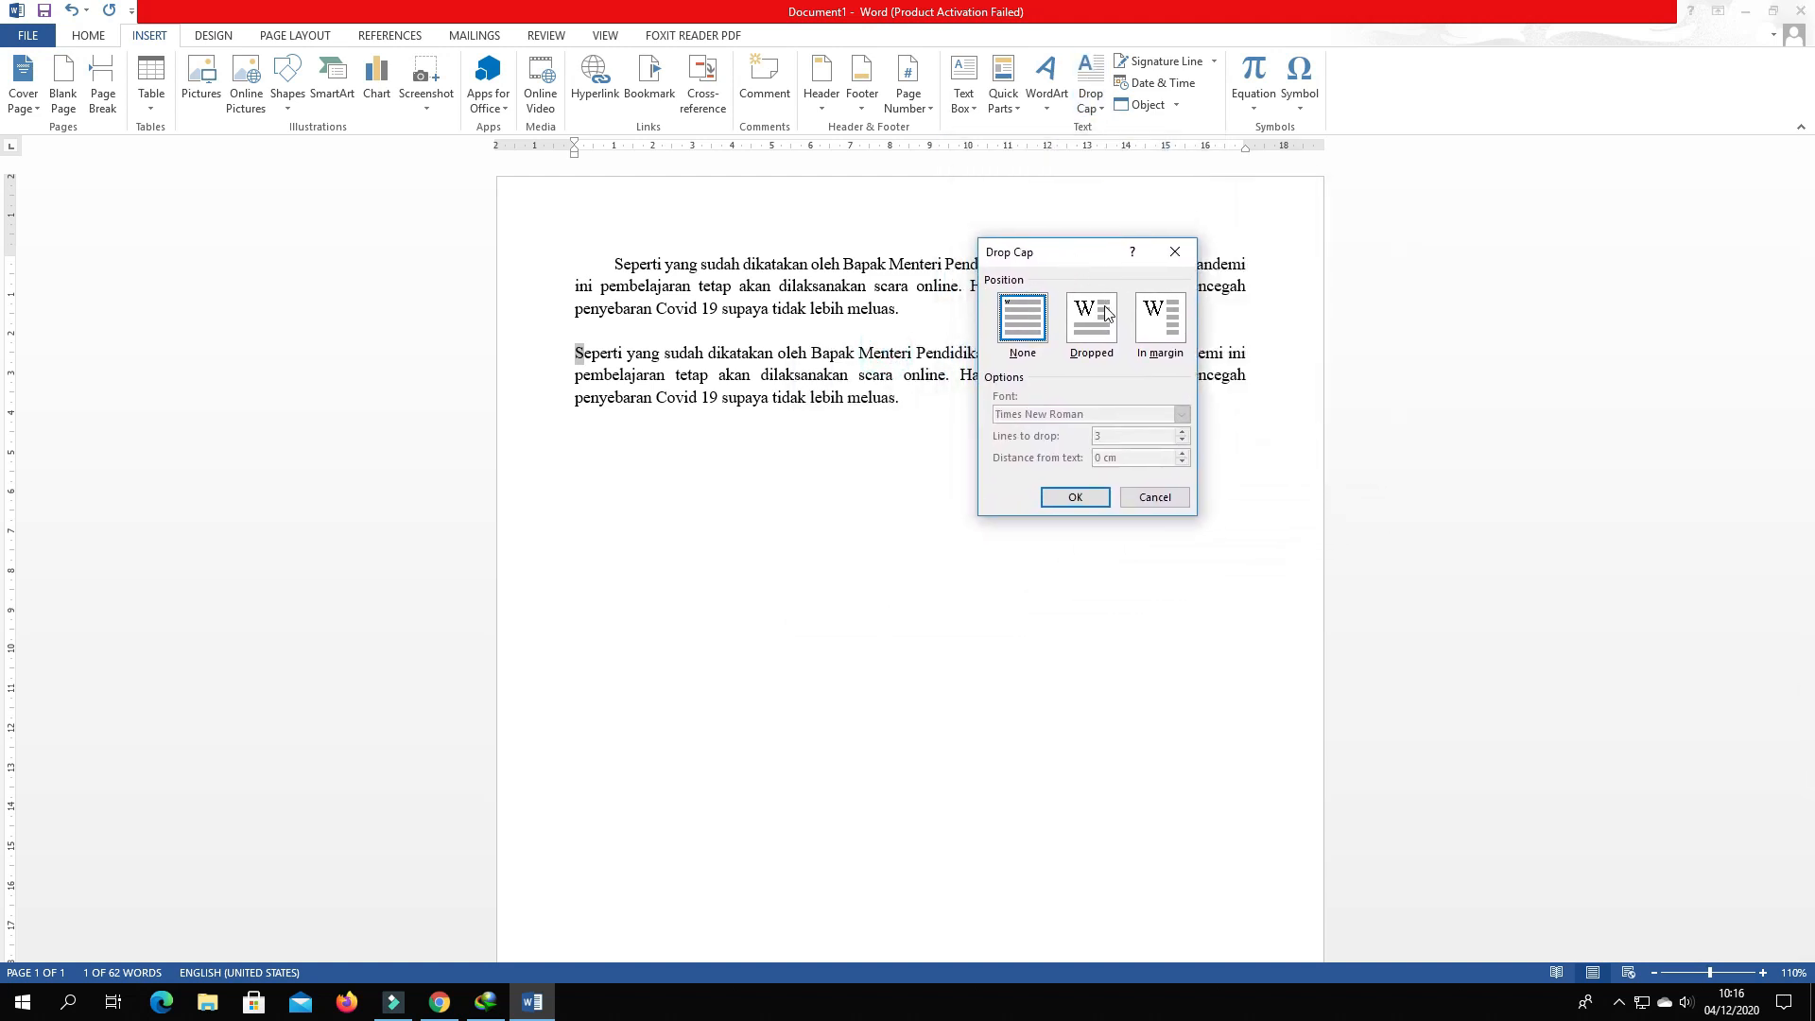
pyautogui.click(1096, 335)
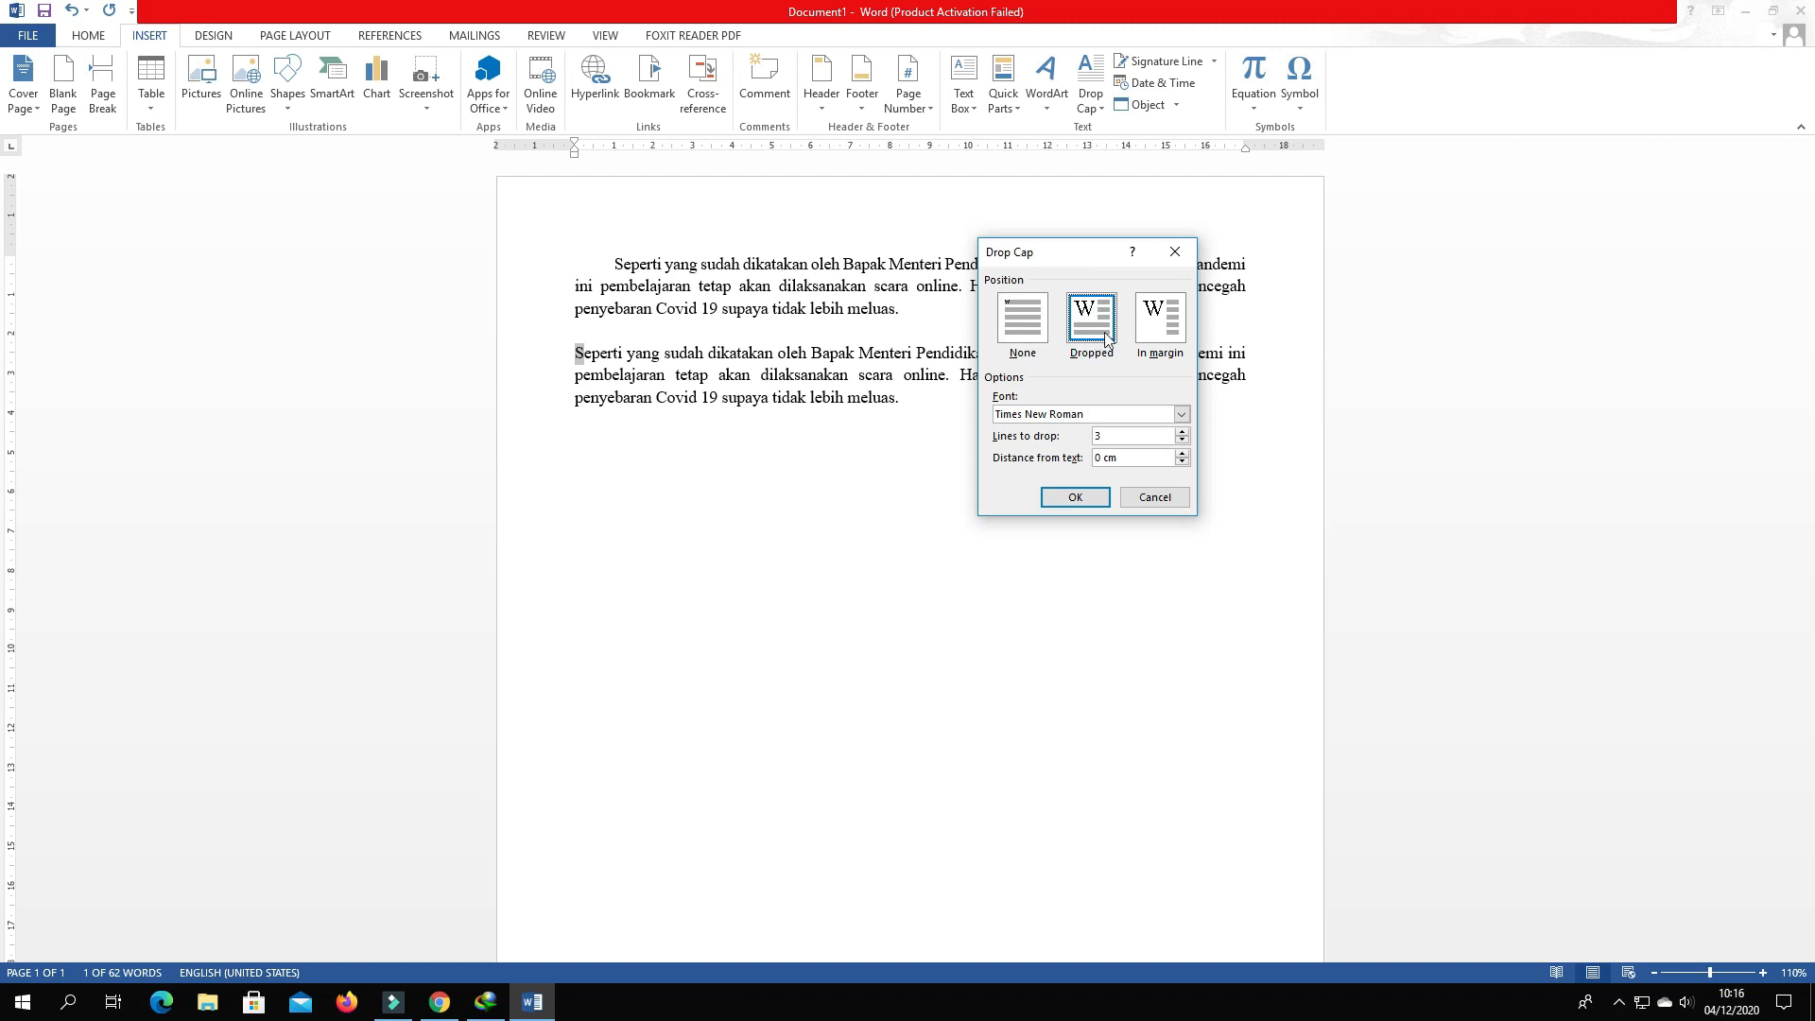
pyautogui.click(1156, 329)
pyautogui.click(1081, 341)
pyautogui.click(1181, 440)
# - Set the drop cap's font to Berlin Sans FB and apply the drop cap to the second paragraph
pyautogui.click(1181, 414)
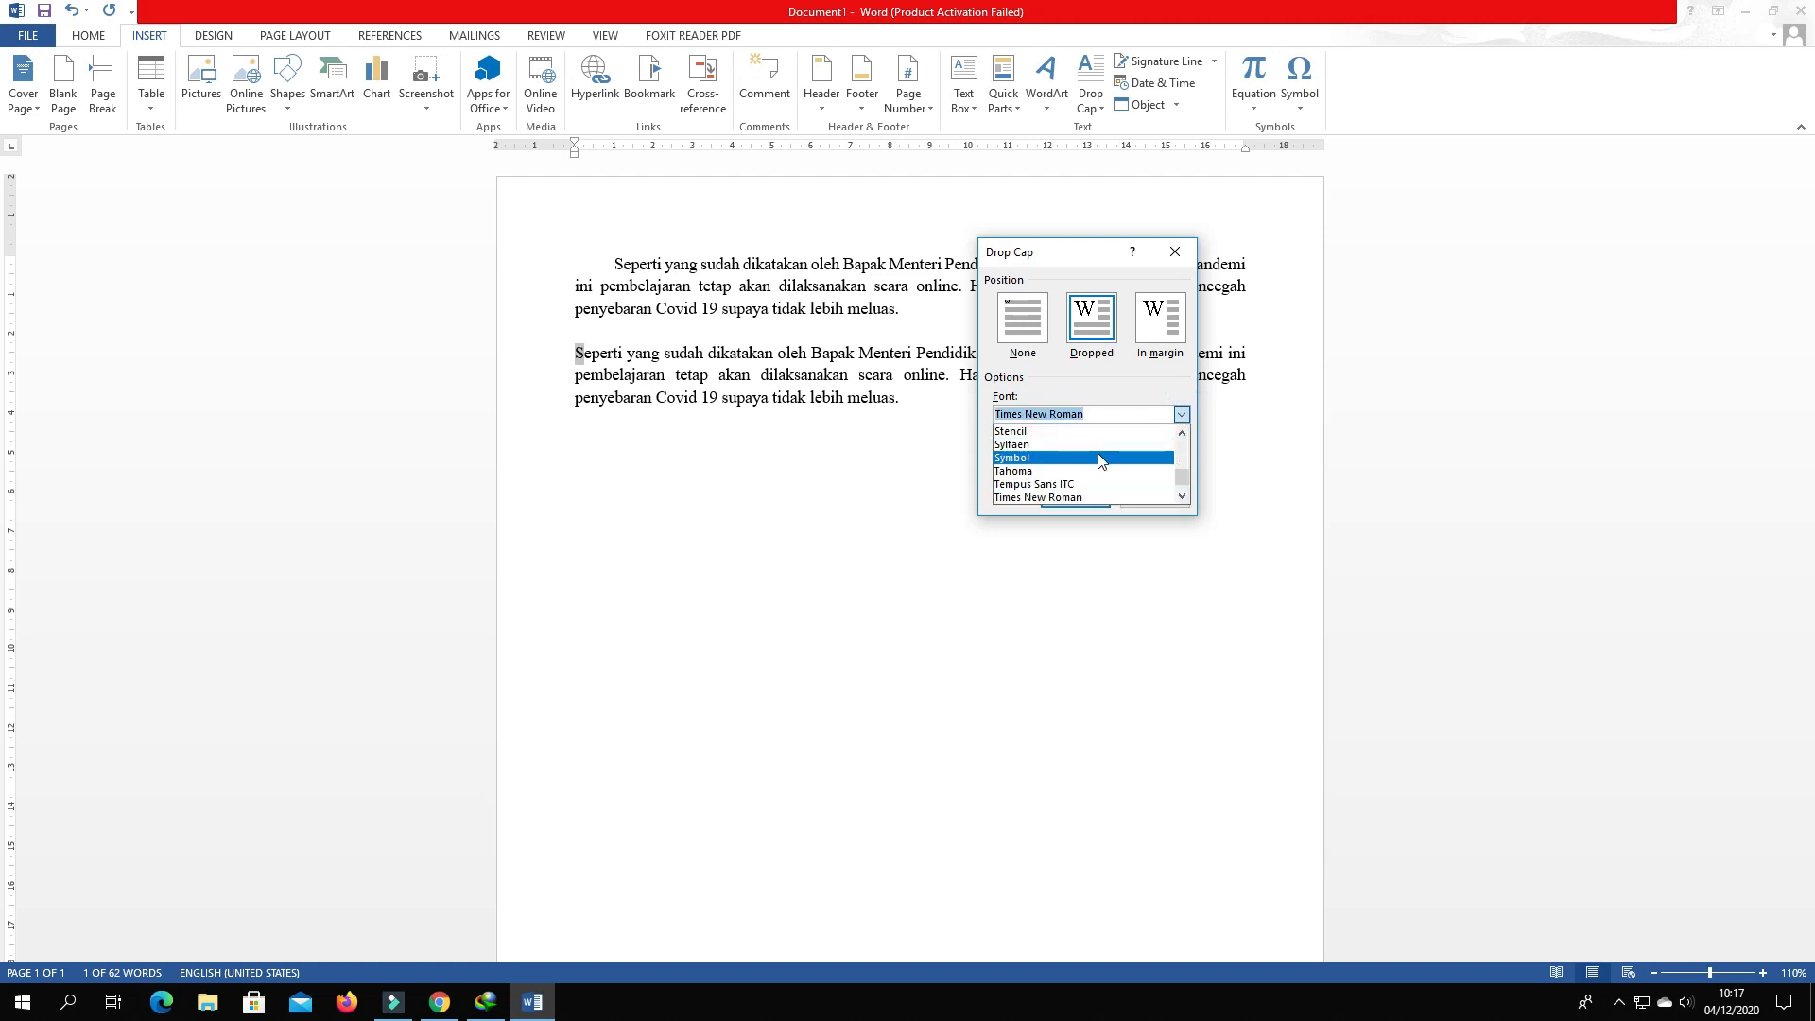
pyautogui.scroll(5, 1115, 463)
pyautogui.scroll(10, 1115, 465)
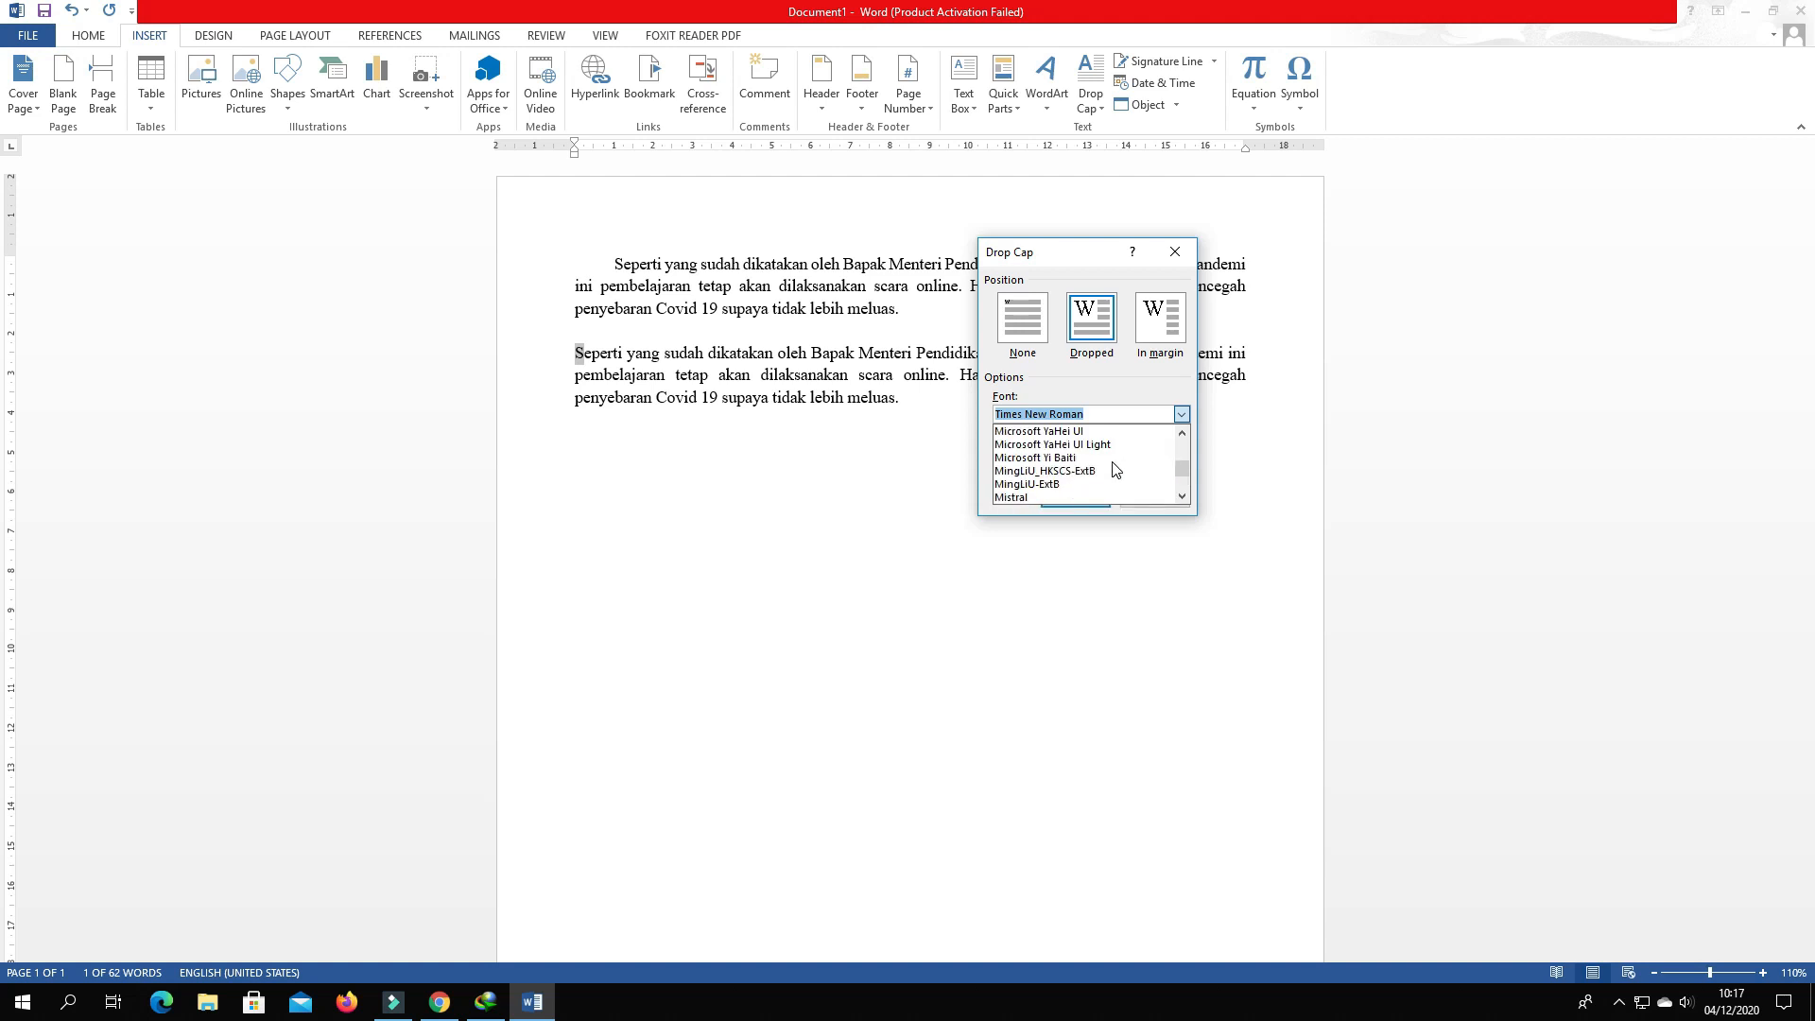
pyautogui.scroll(8, 1115, 469)
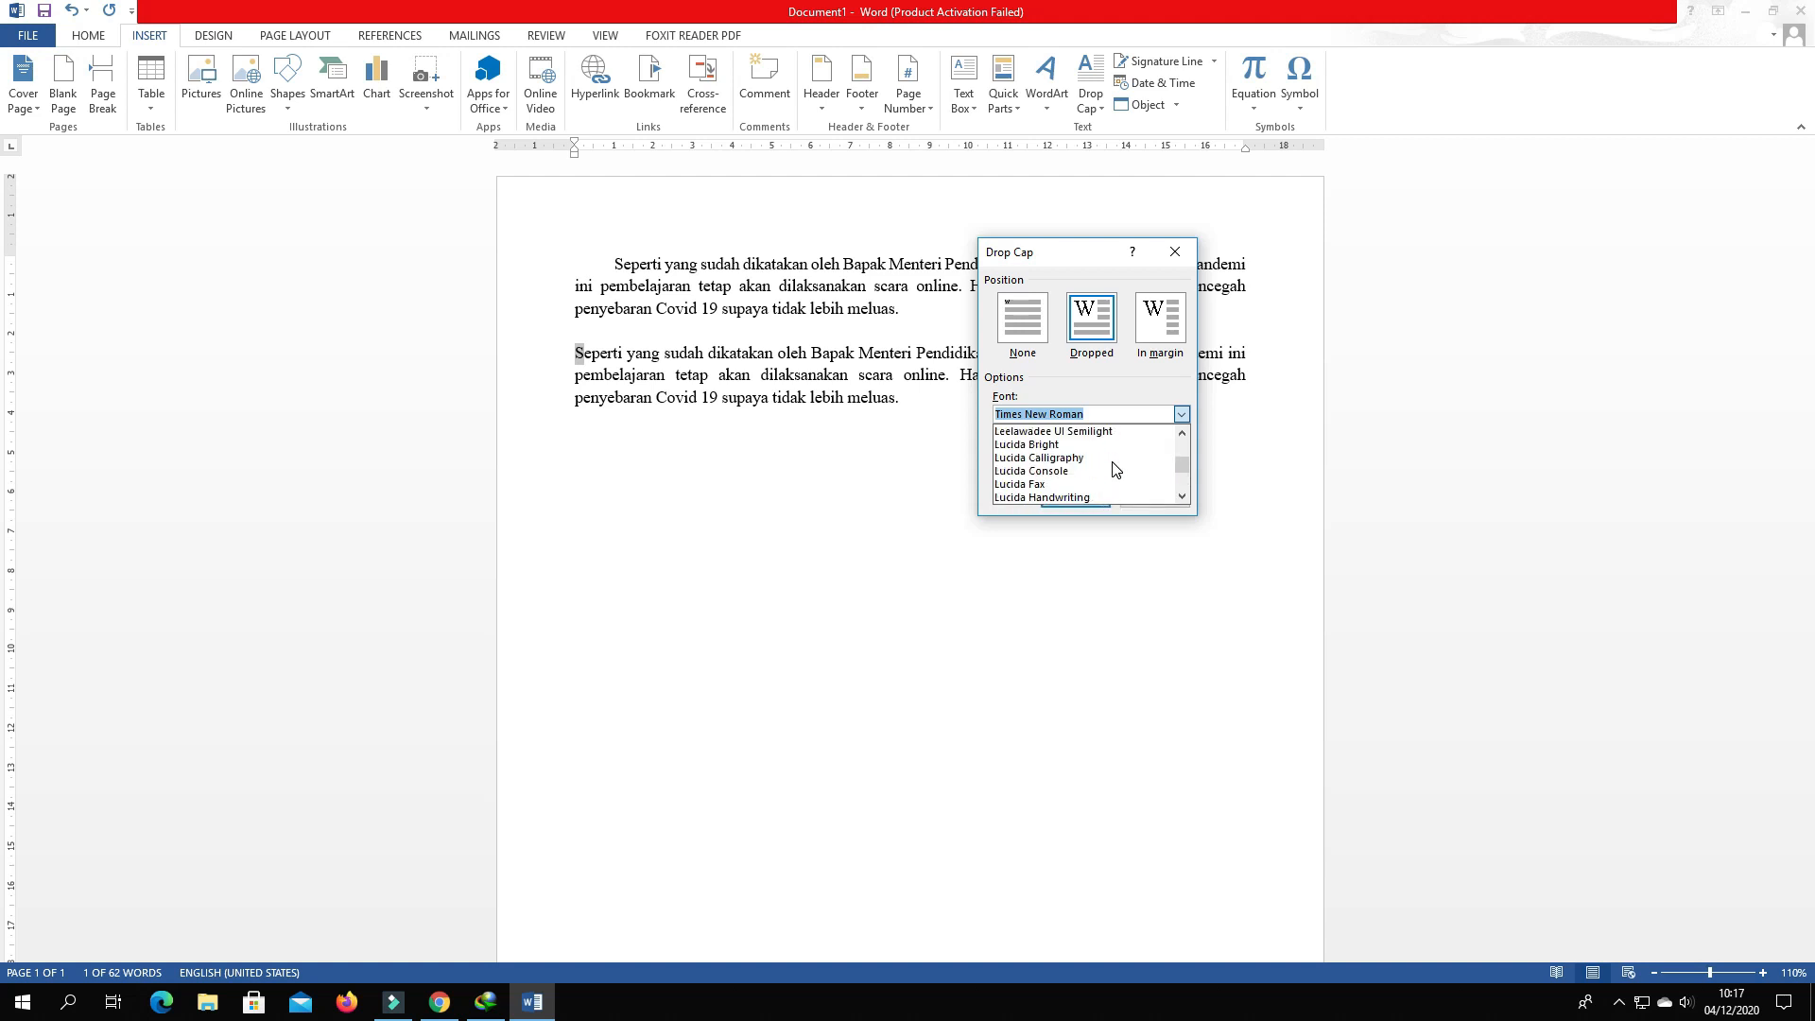
pyautogui.scroll(10, 1115, 470)
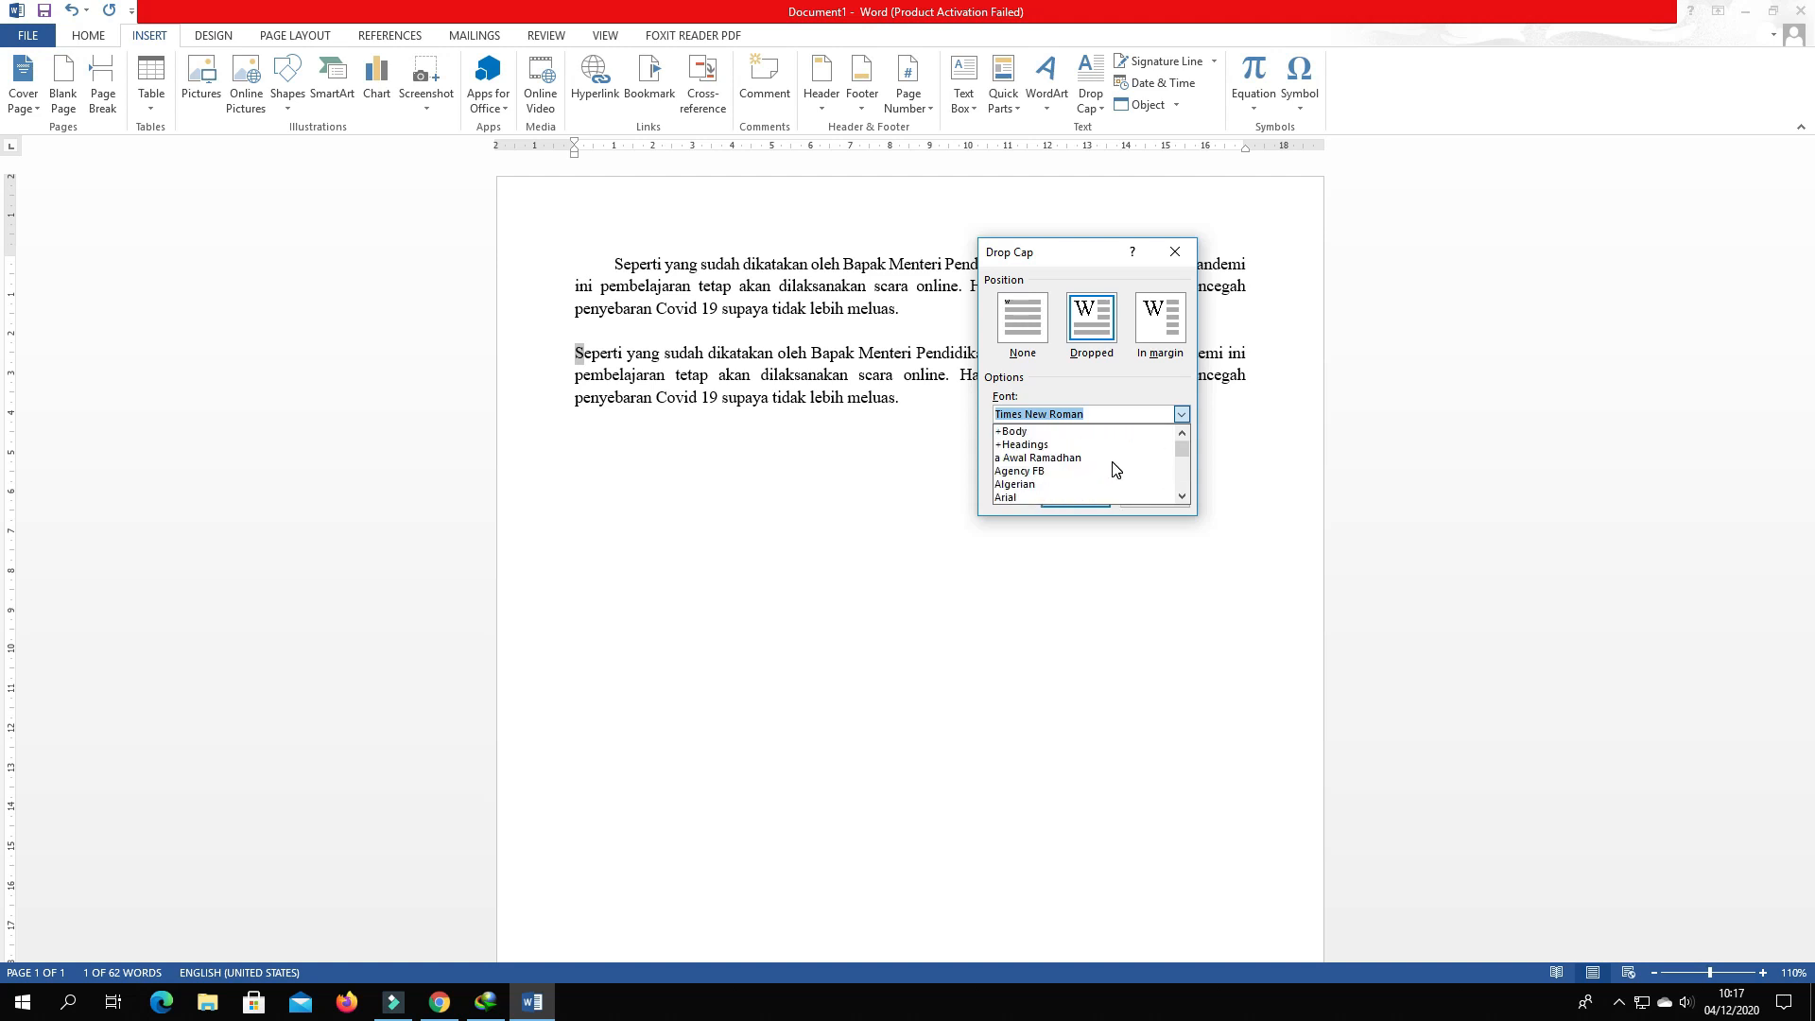
pyautogui.scroll(-3, 1115, 470)
pyautogui.scroll(-4, 1112, 470)
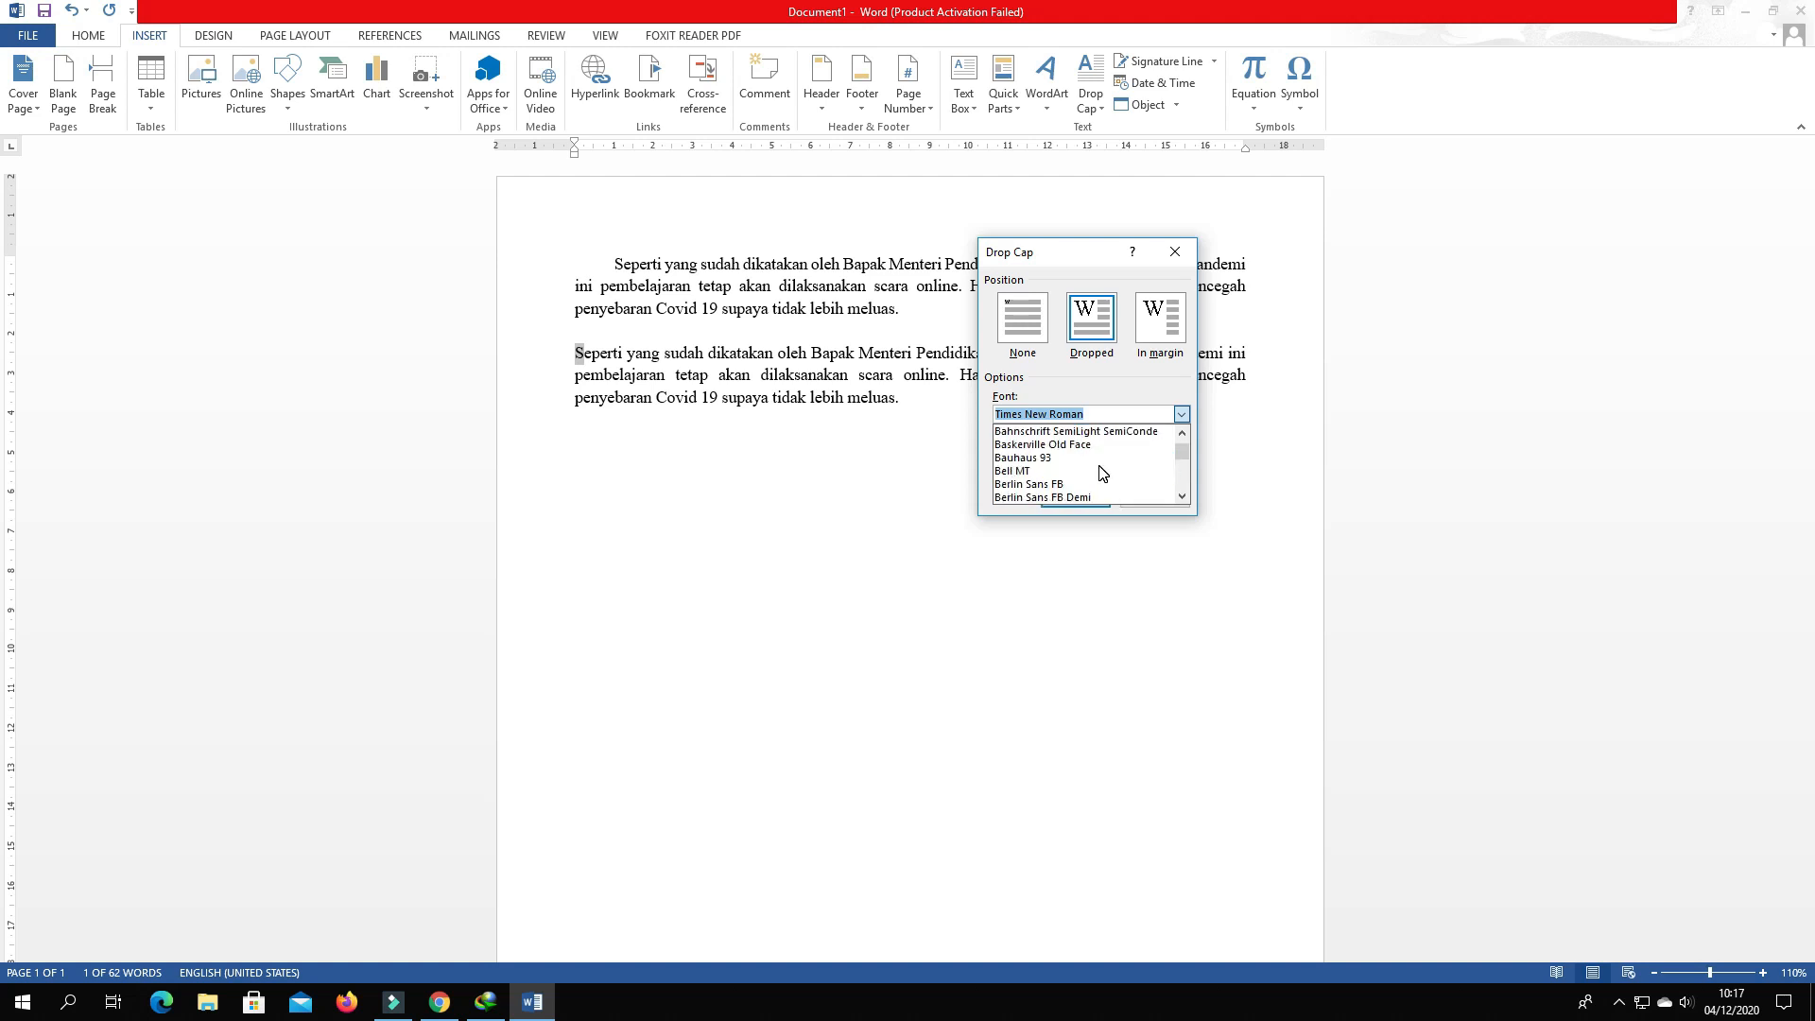
pyautogui.click(1044, 486)
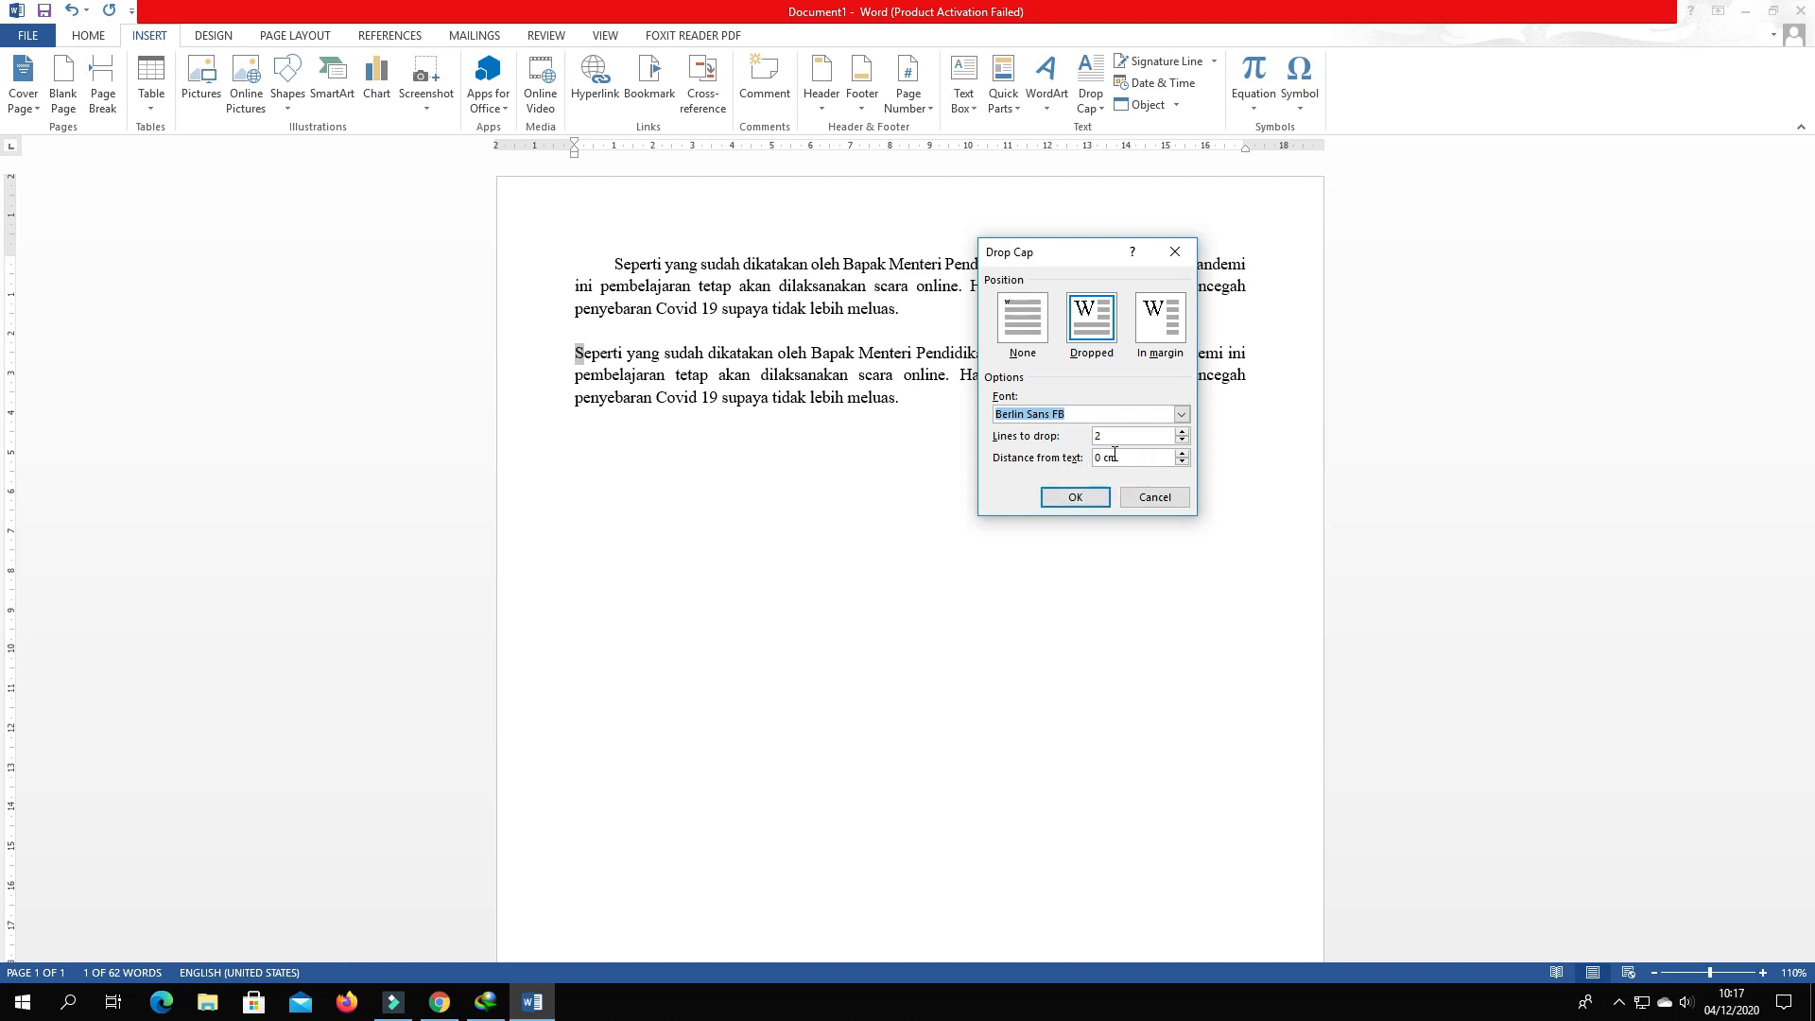
pyautogui.click(1092, 501)
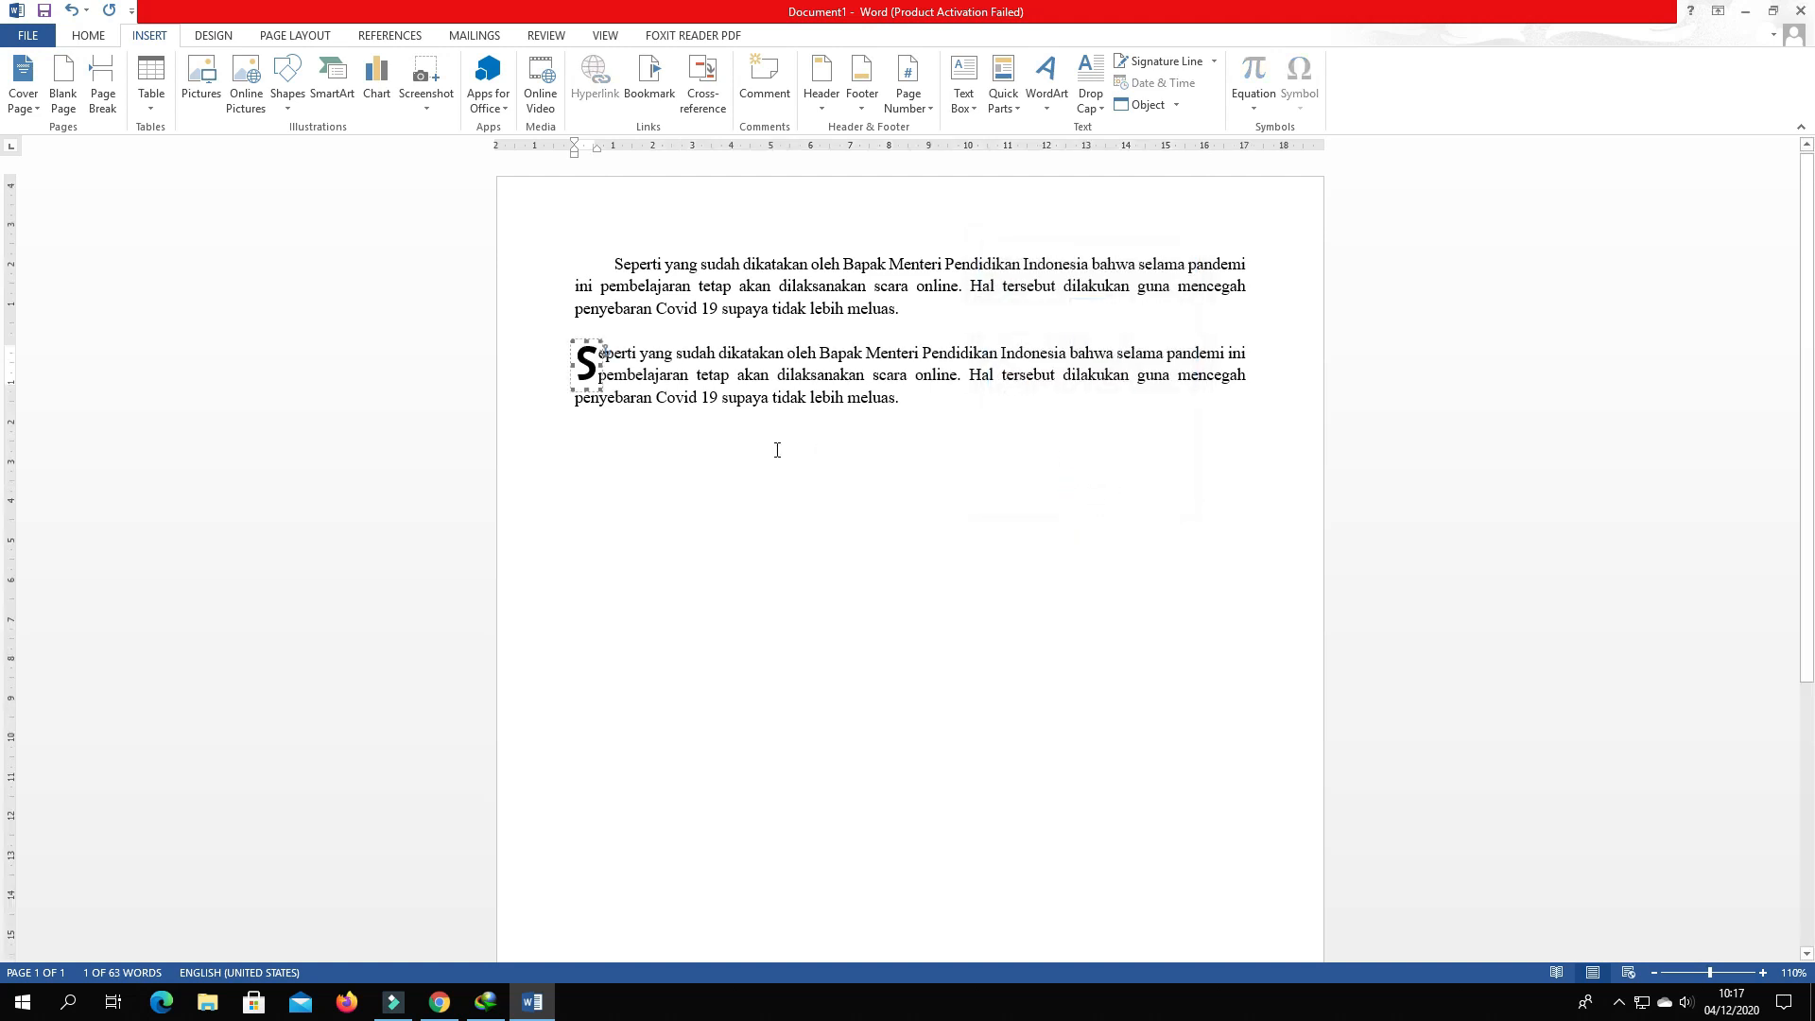
# - Add an empty line below the drop-cap paragraph
pyautogui.click(688, 466)
pyautogui.click(835, 552)
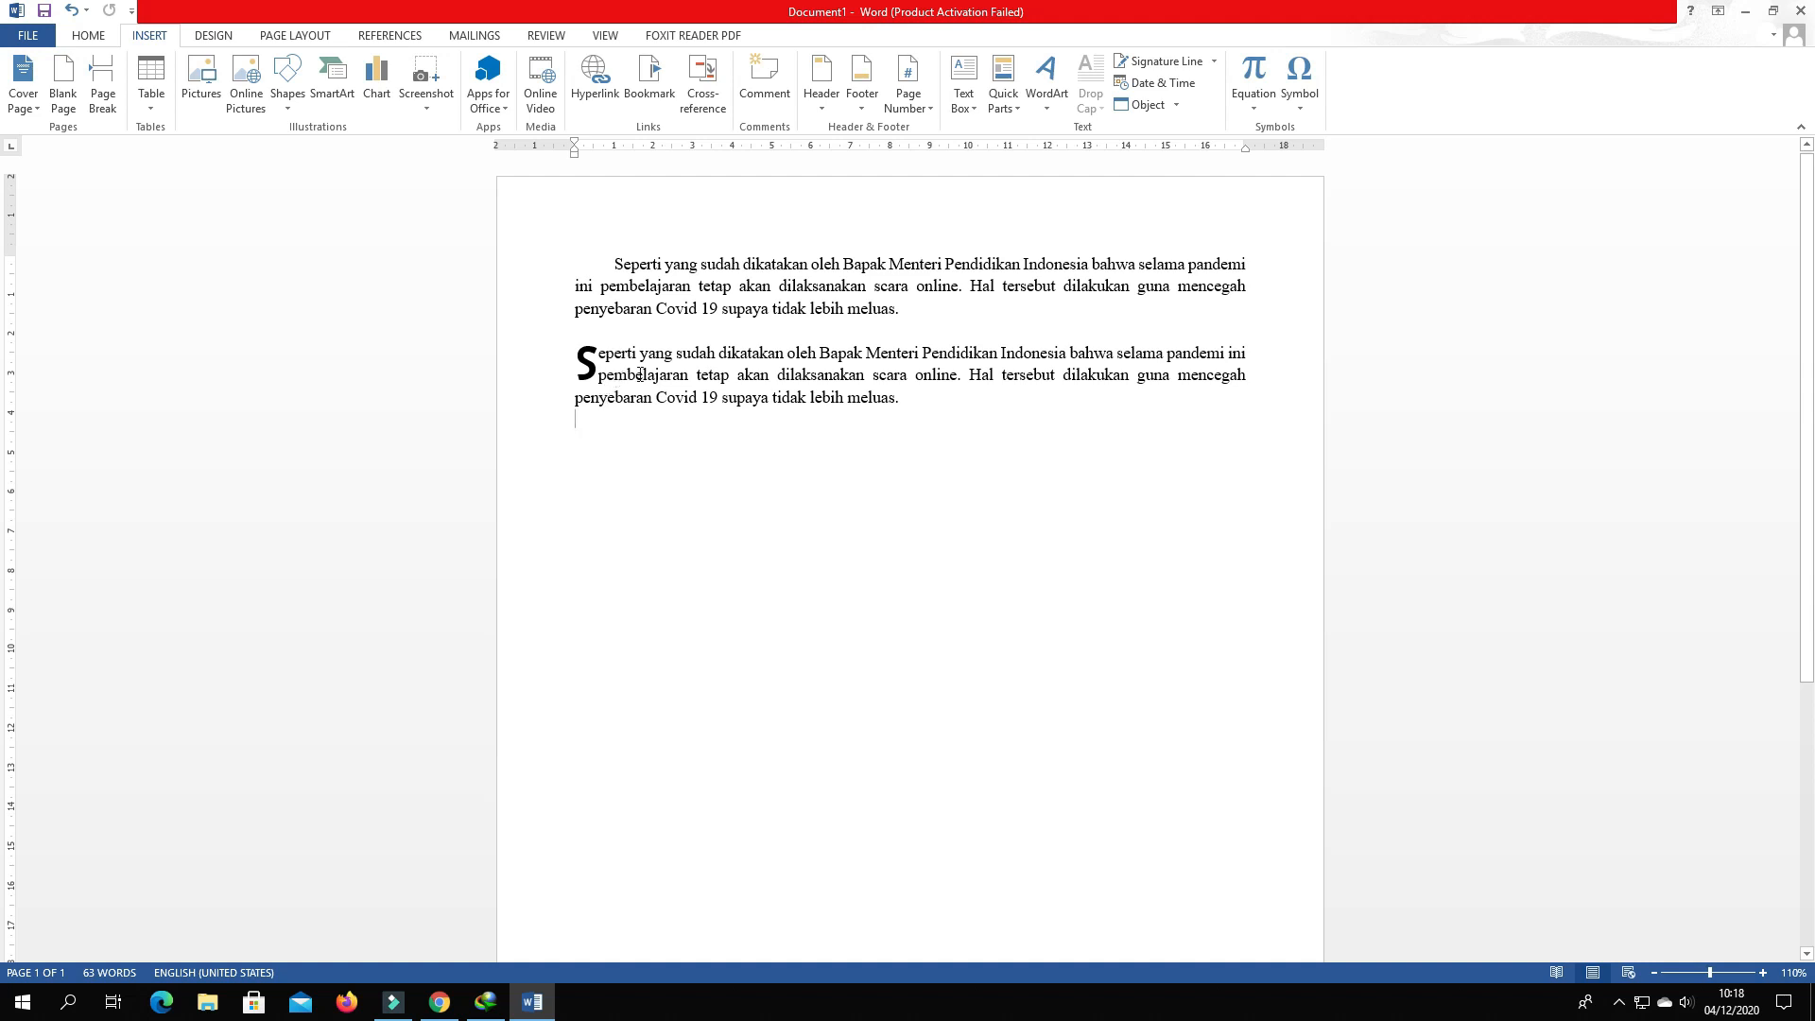
pyautogui.click(1012, 437)
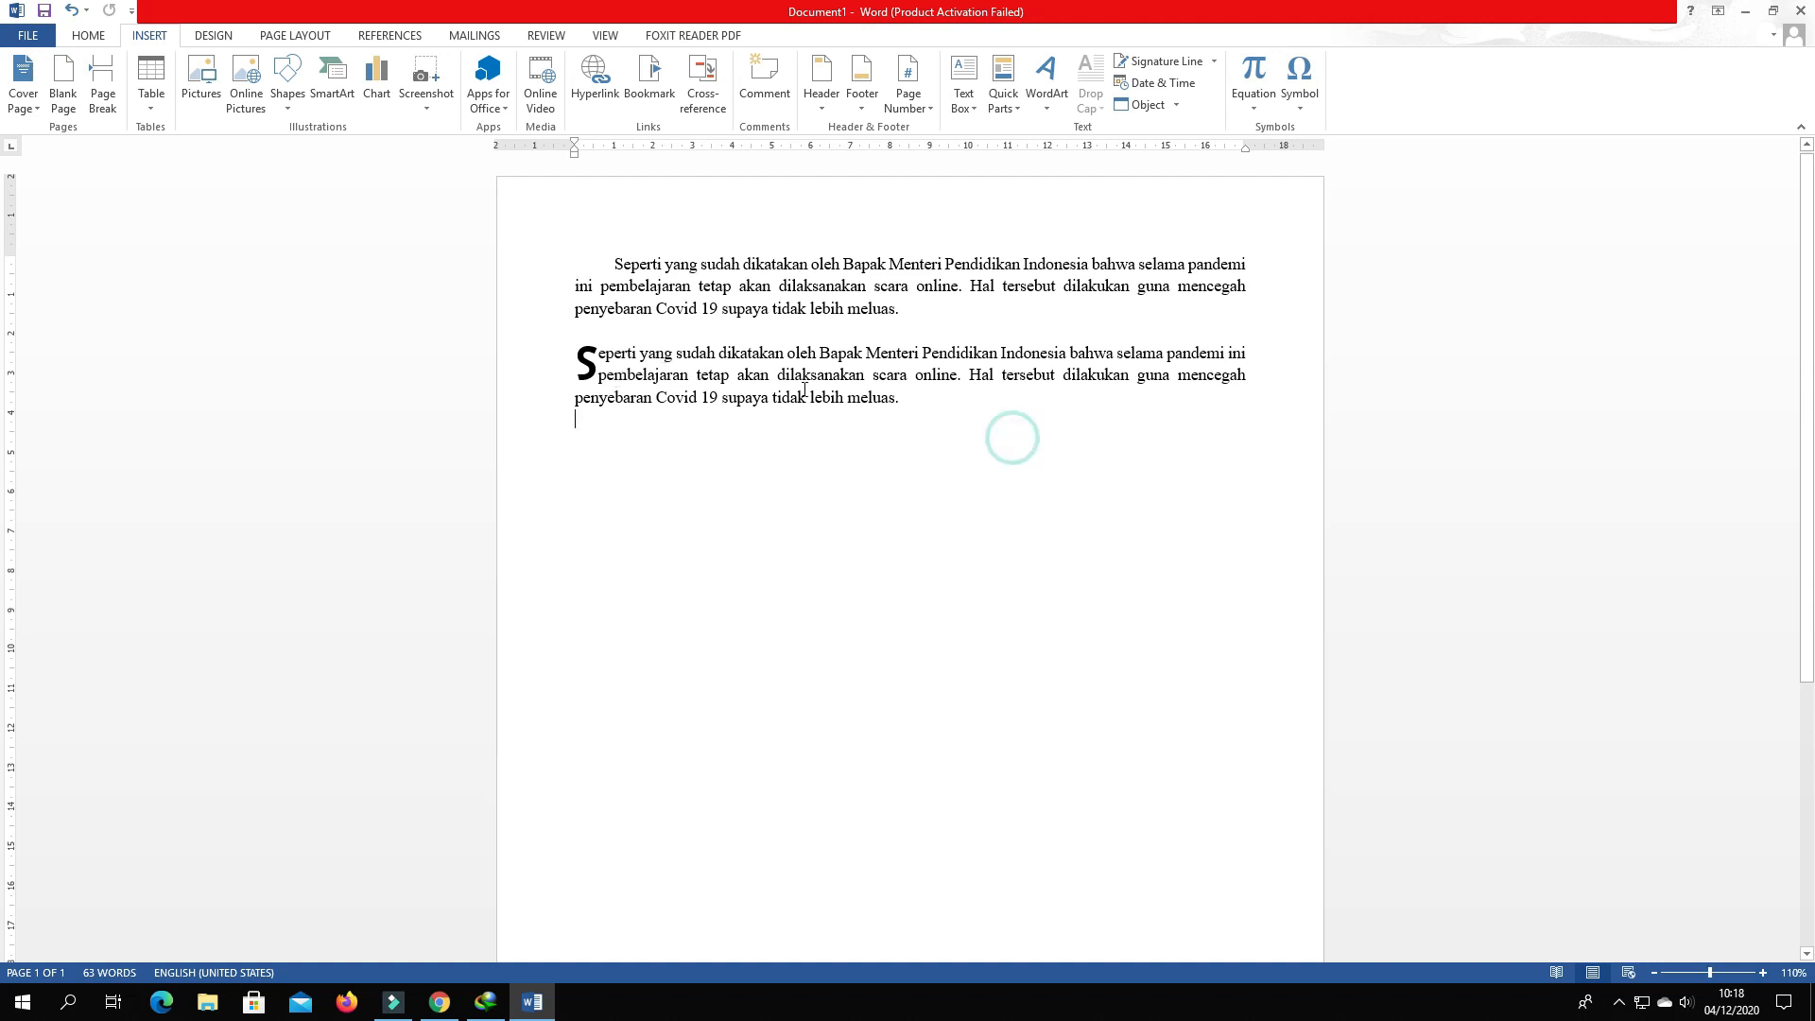
pyautogui.click(760, 358)
pyautogui.click(928, 405)
pyautogui.press('Return')
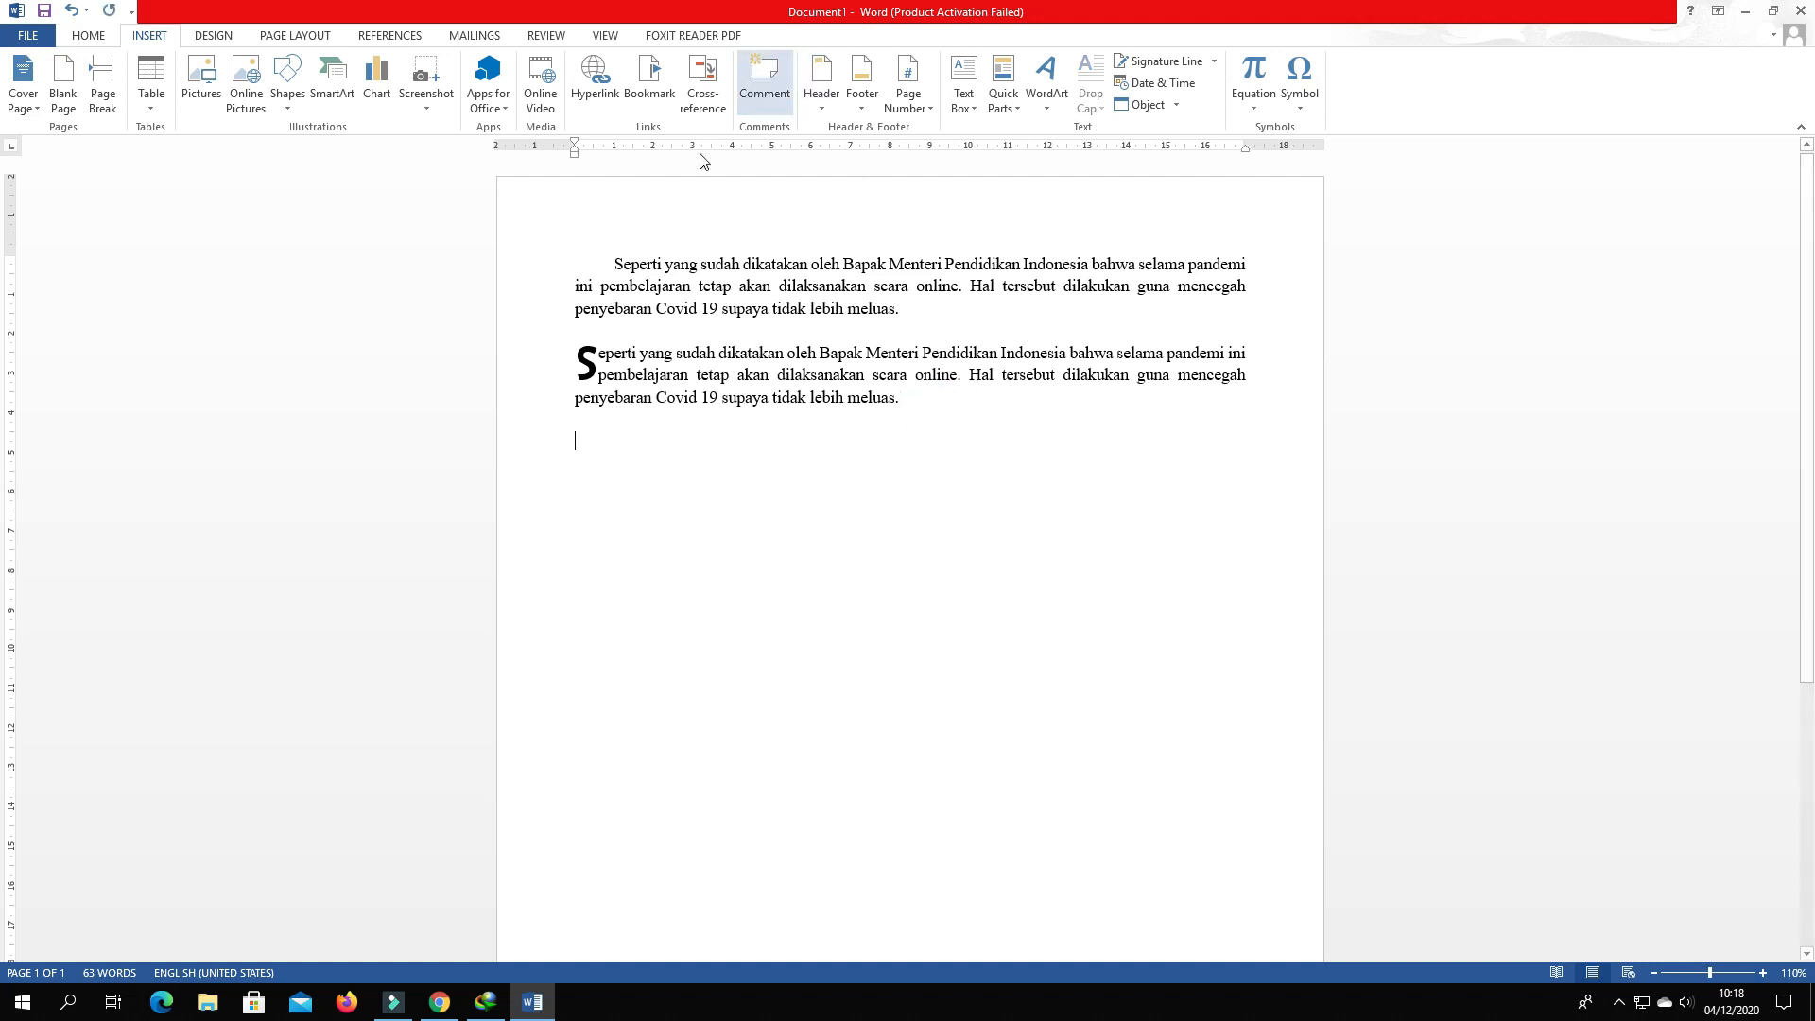
# - Copy the first paragraph, paste it below the drop-cap paragraph as a third paragraph, and delete the extra empty line between them
pyautogui.moveTo(610, 264); pyautogui.dragTo(912, 310)
pyautogui.hotkey('ctrl', 'c')
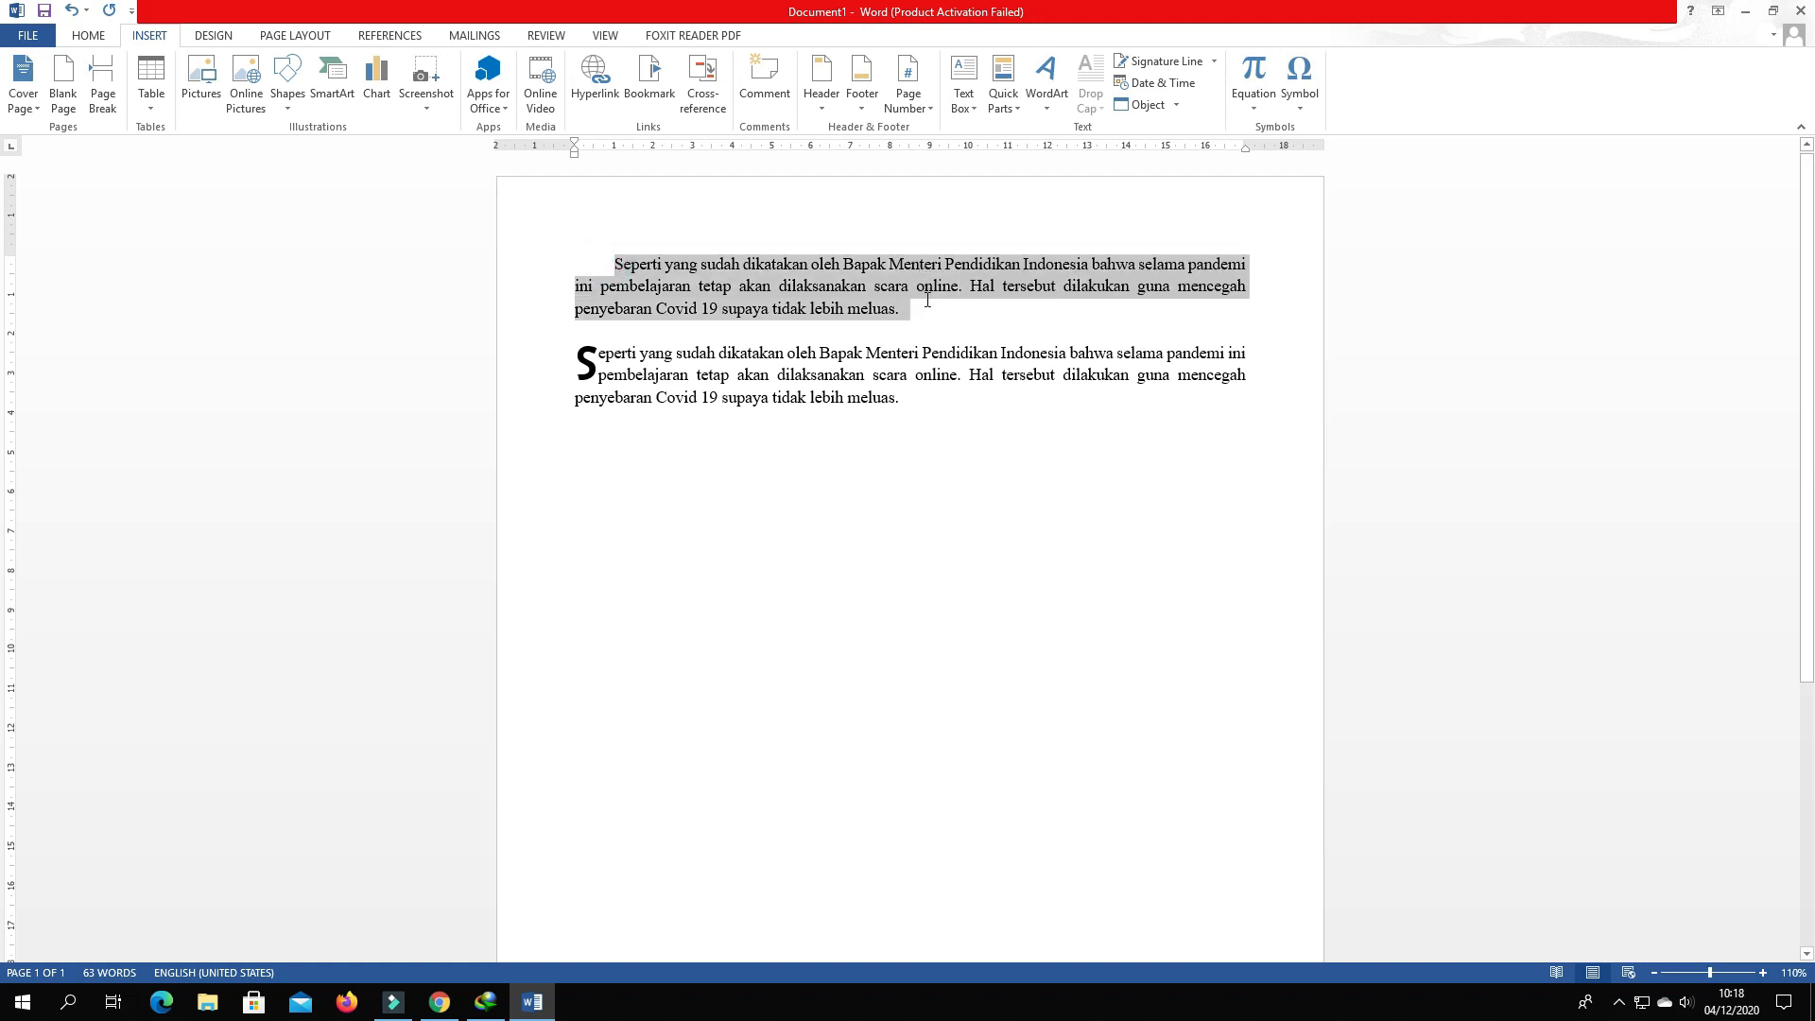
pyautogui.click(608, 430)
pyautogui.click(600, 462)
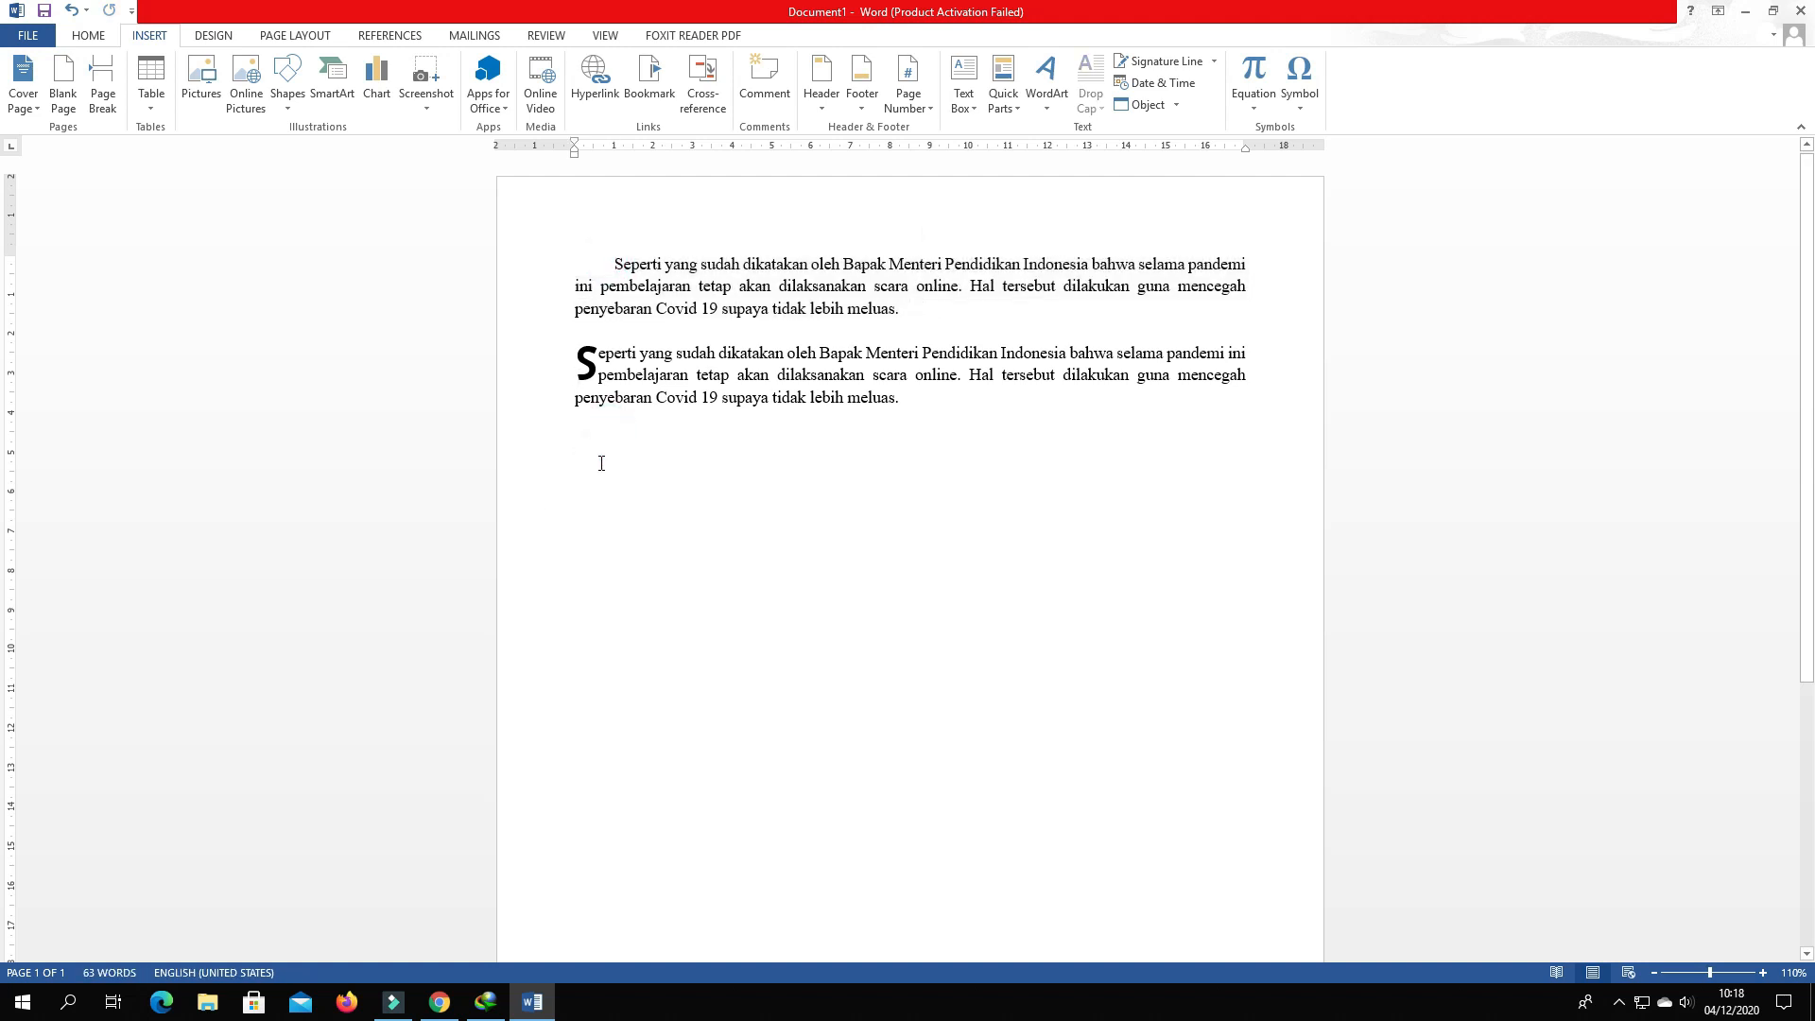
pyautogui.hotkey('ctrl', 'v')
pyautogui.click(600, 430)
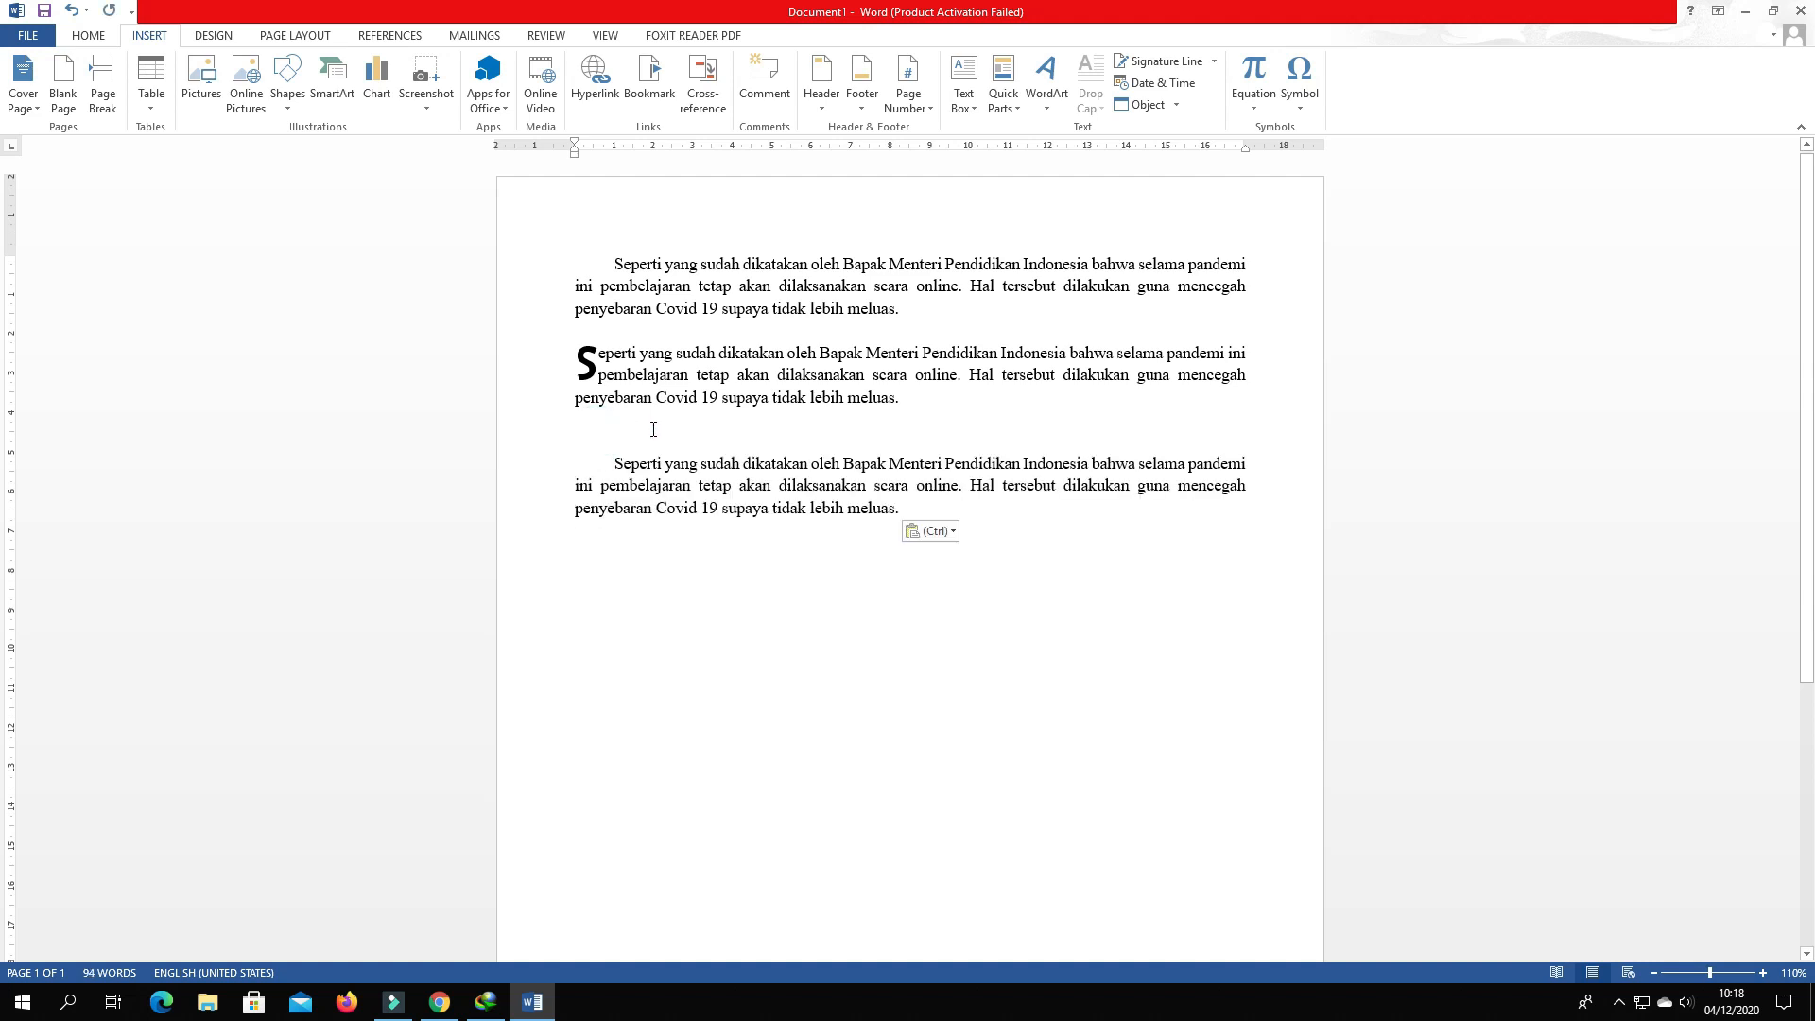
pyautogui.press('BackSpace')
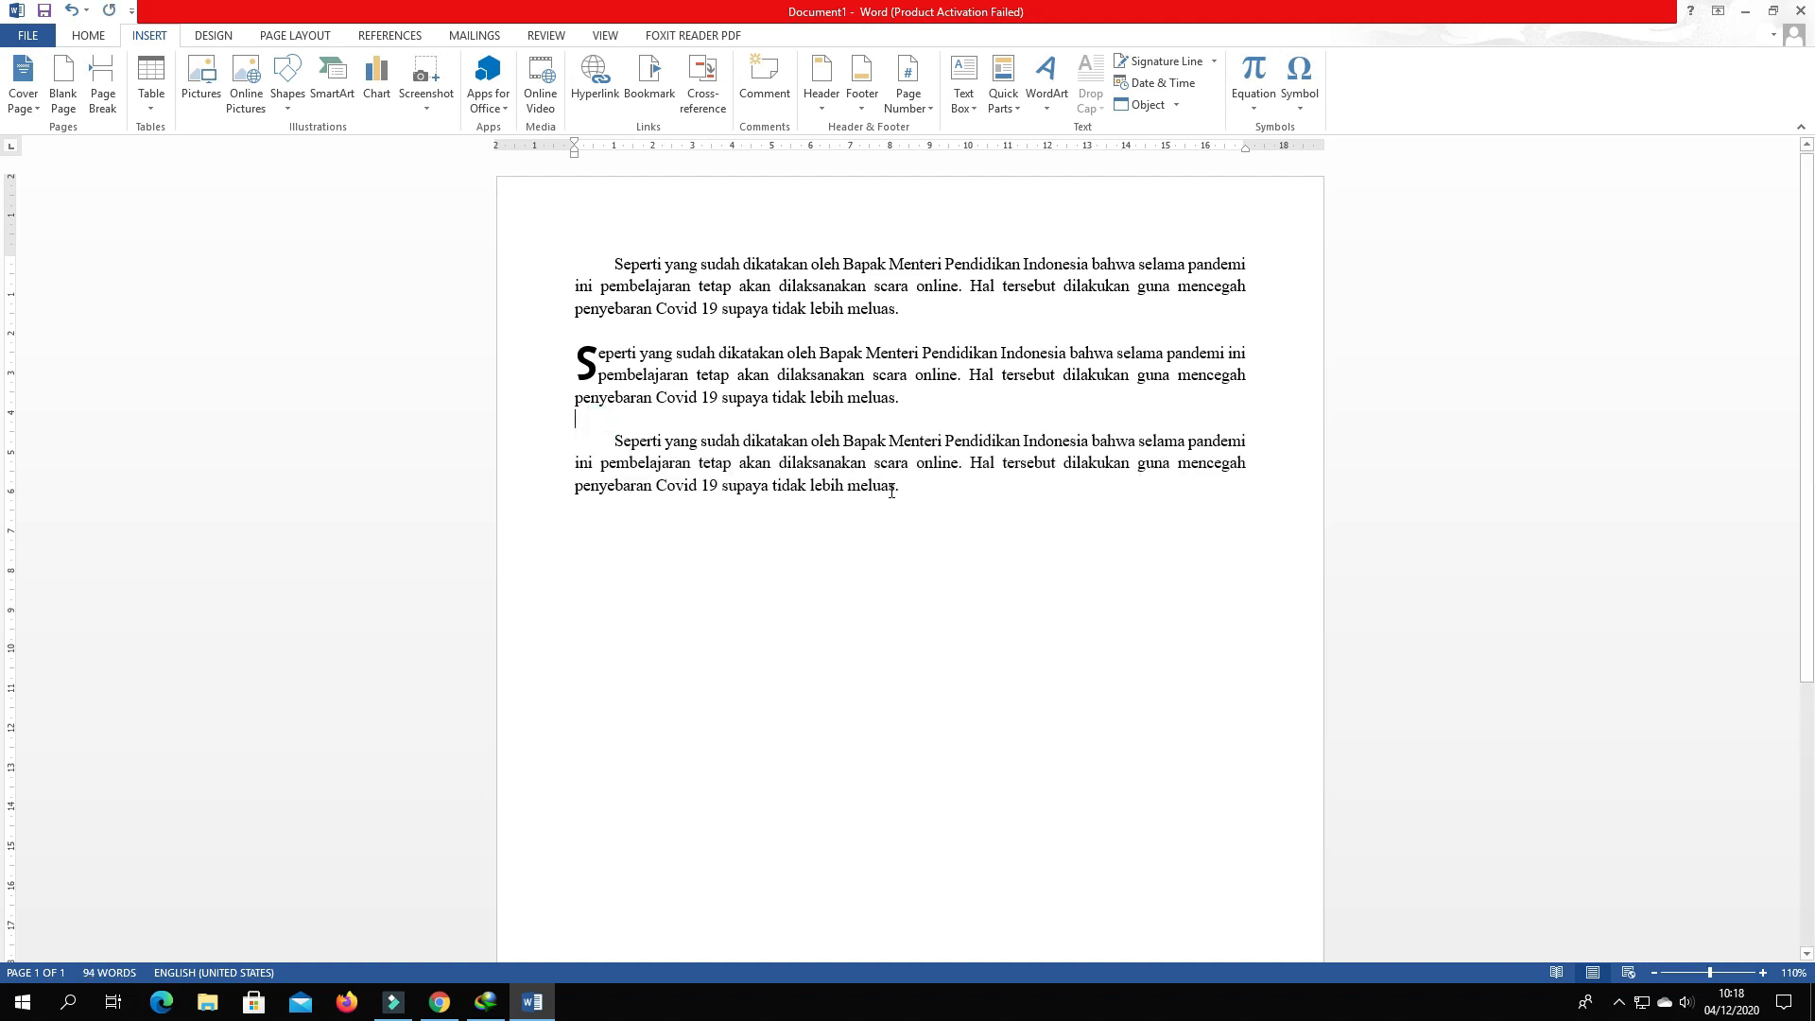
# - Remove the first-line indent from the third paragraph so it starts at the left margin
pyautogui.click(891, 468)
pyautogui.click(614, 439)
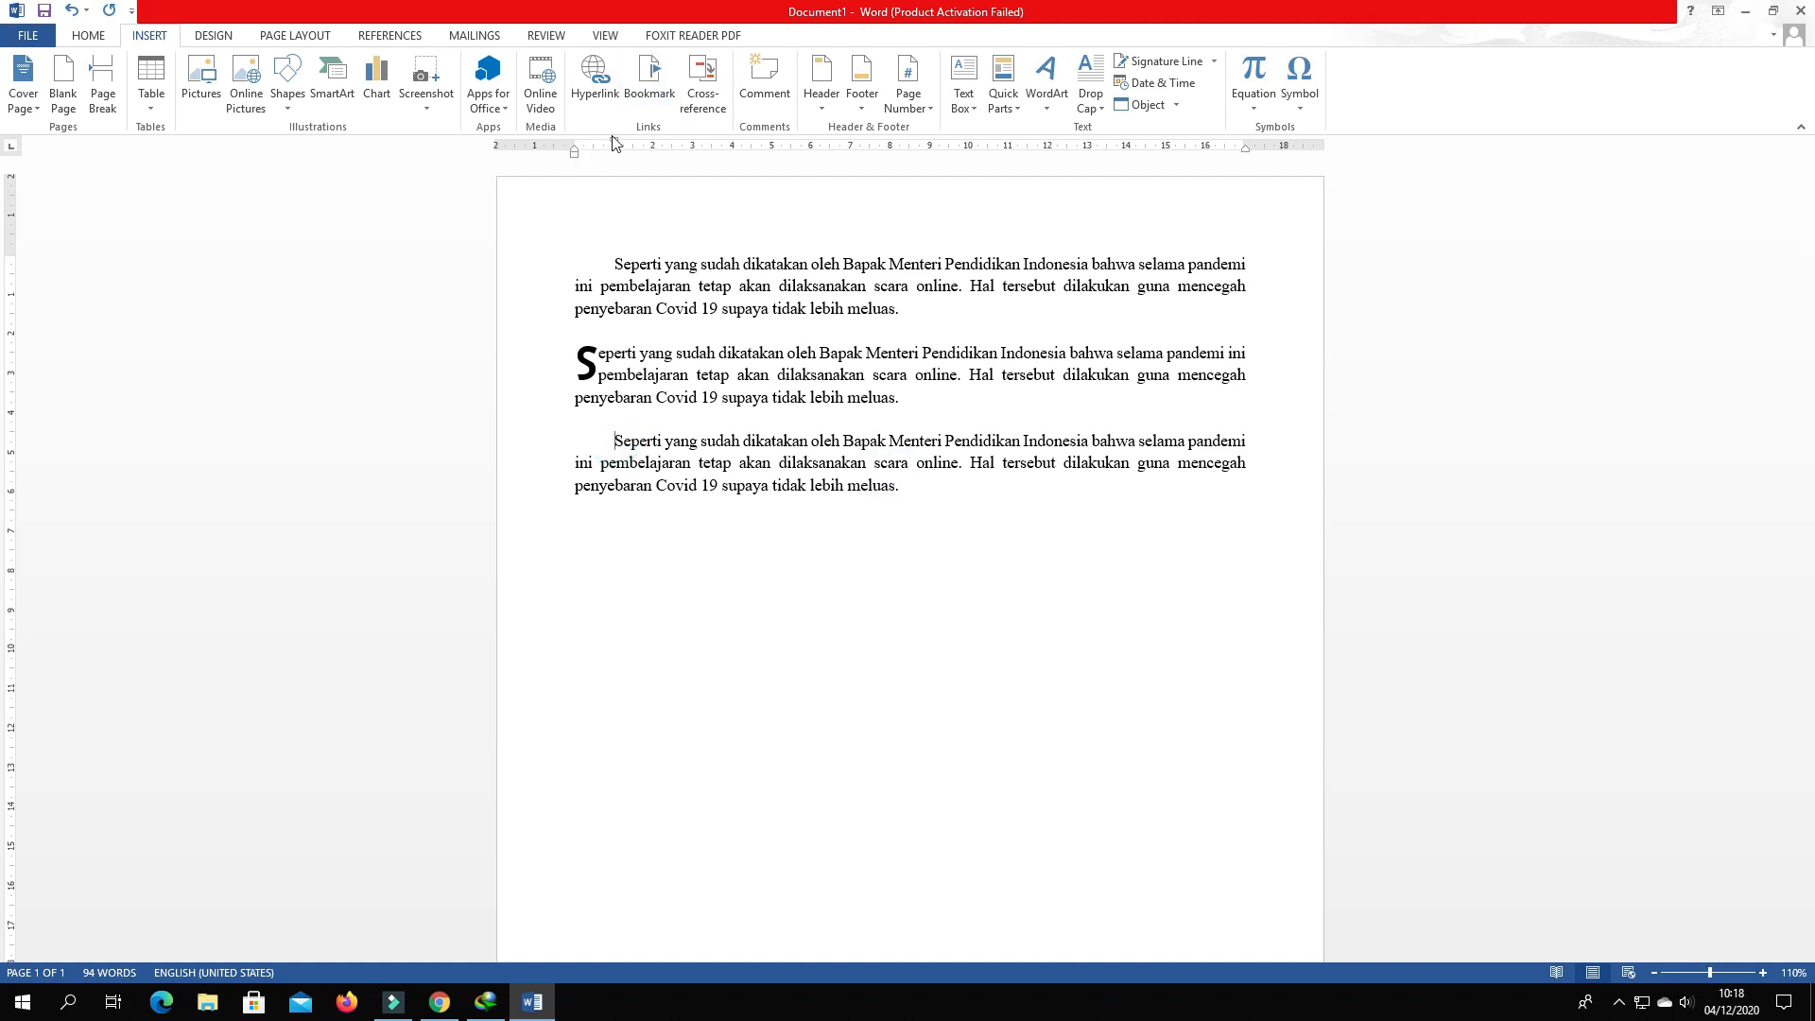
pyautogui.moveTo(613, 141); pyautogui.dragTo(576, 138)
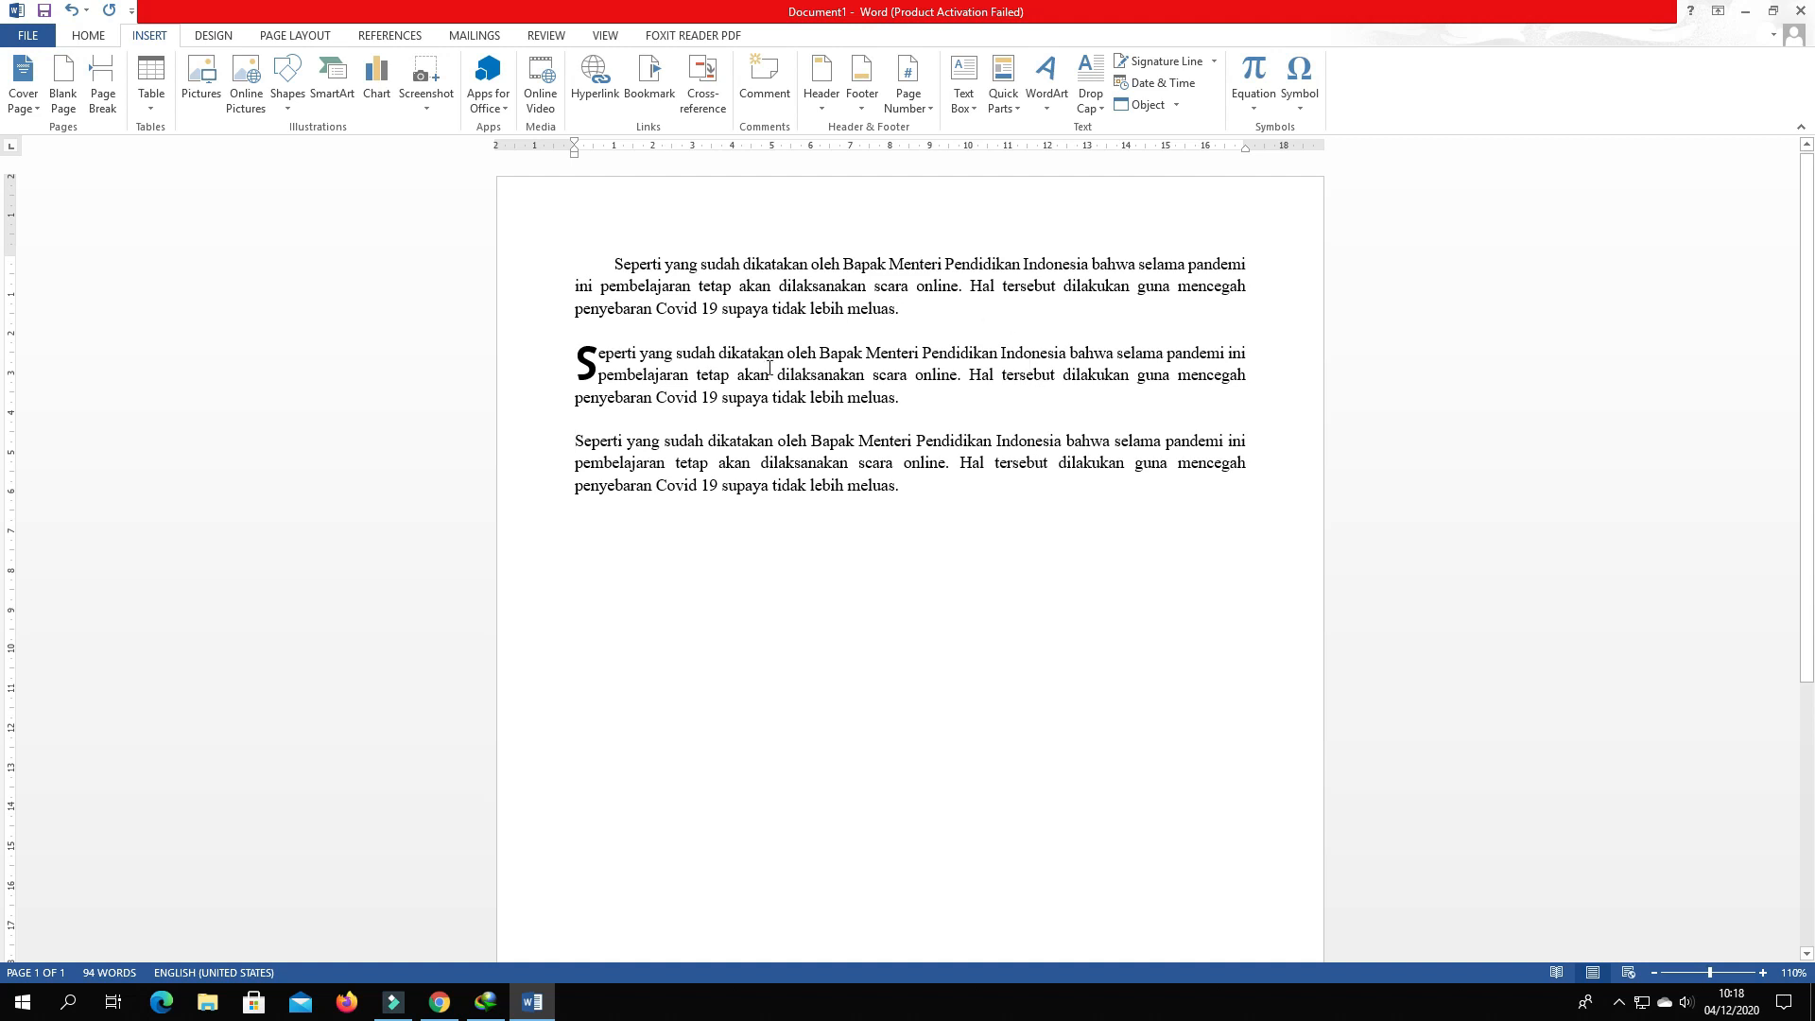
pyautogui.click(617, 749)
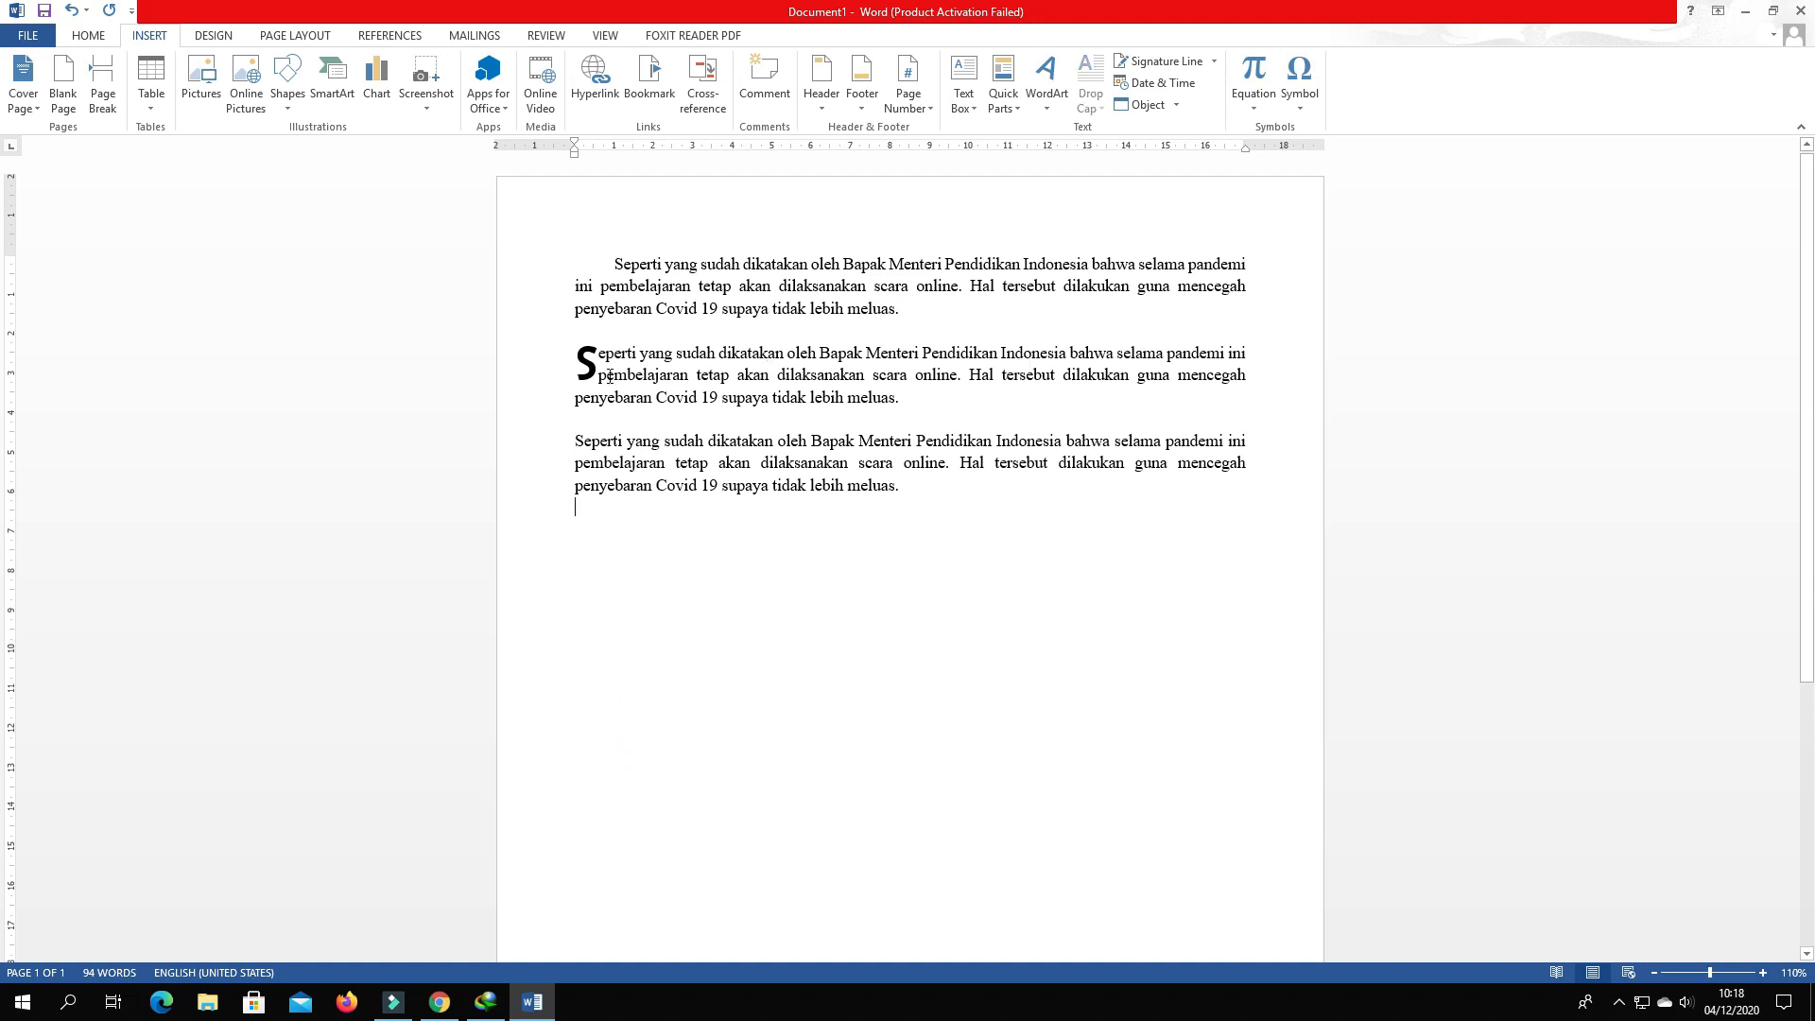
# - Select the third paragraph's text up to its final period and open the detailed column settings, moving the dialog clear of the text
pyautogui.click(573, 437)
pyautogui.moveTo(574, 439); pyautogui.dragTo(897, 485)
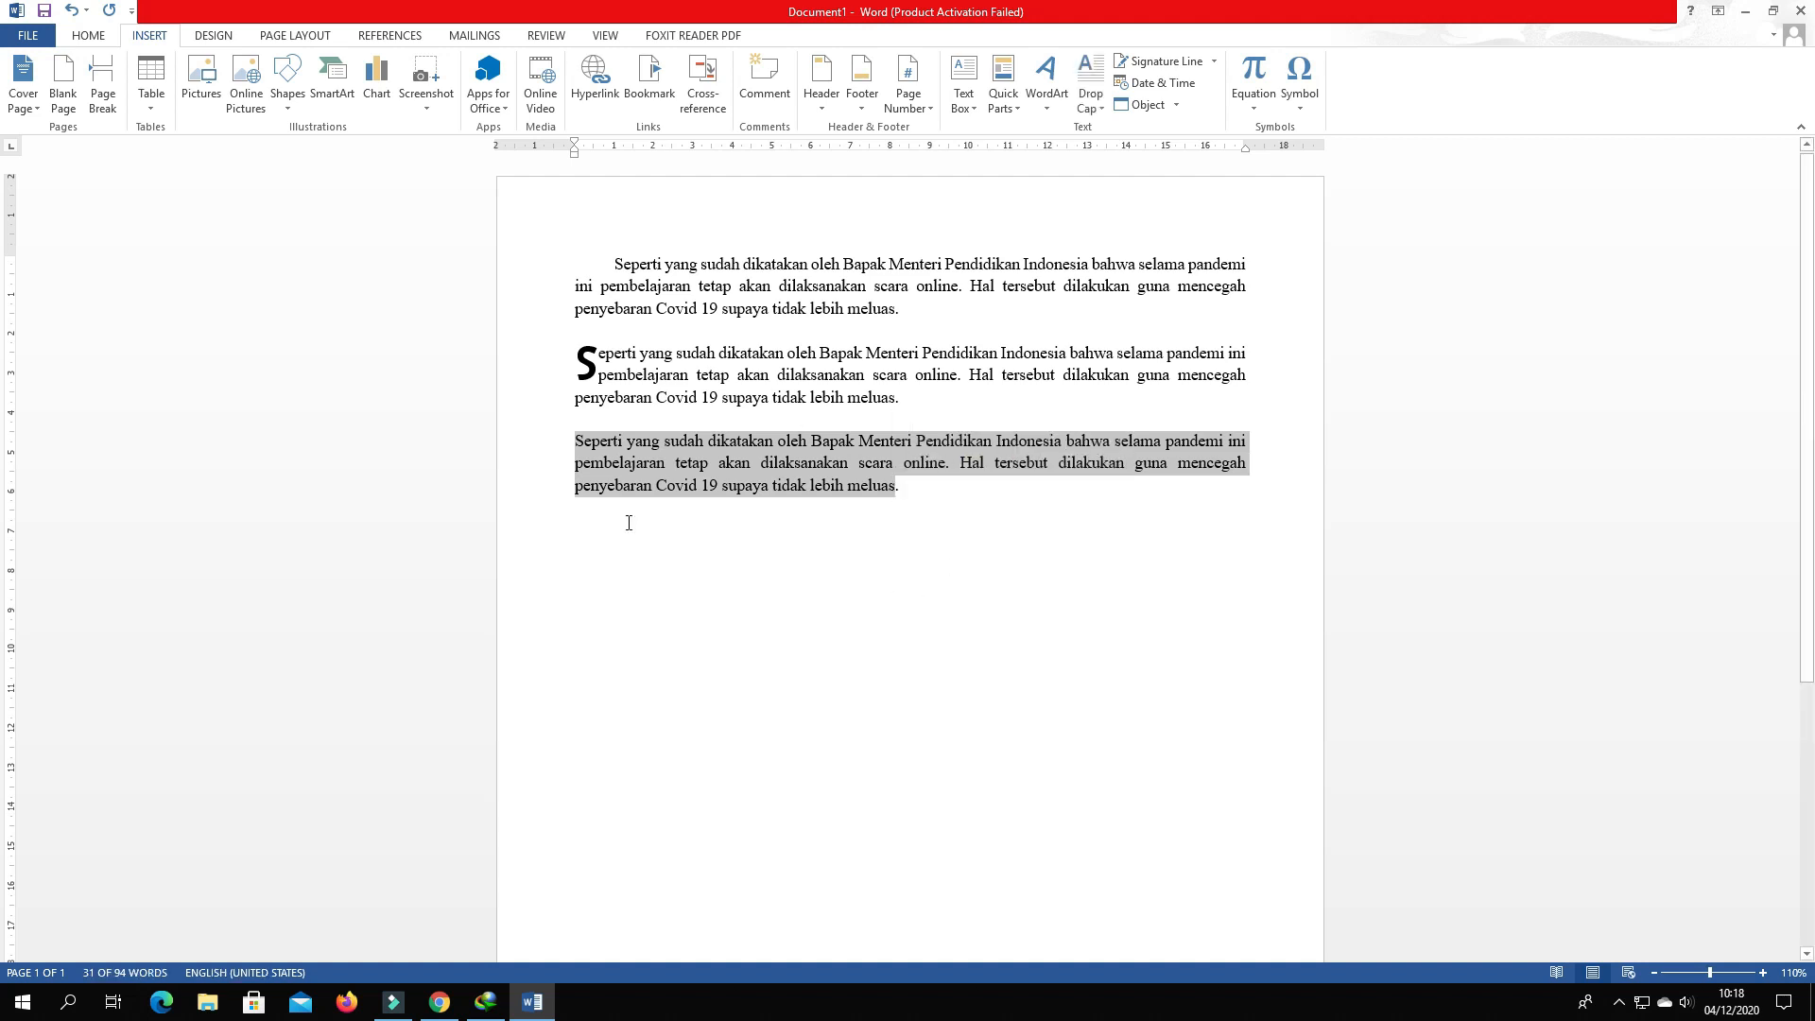
pyautogui.click(866, 513)
pyautogui.moveTo(574, 441); pyautogui.dragTo(1021, 494)
pyautogui.click(902, 606)
pyautogui.moveTo(574, 442); pyautogui.dragTo(896, 489)
pyautogui.click(293, 38)
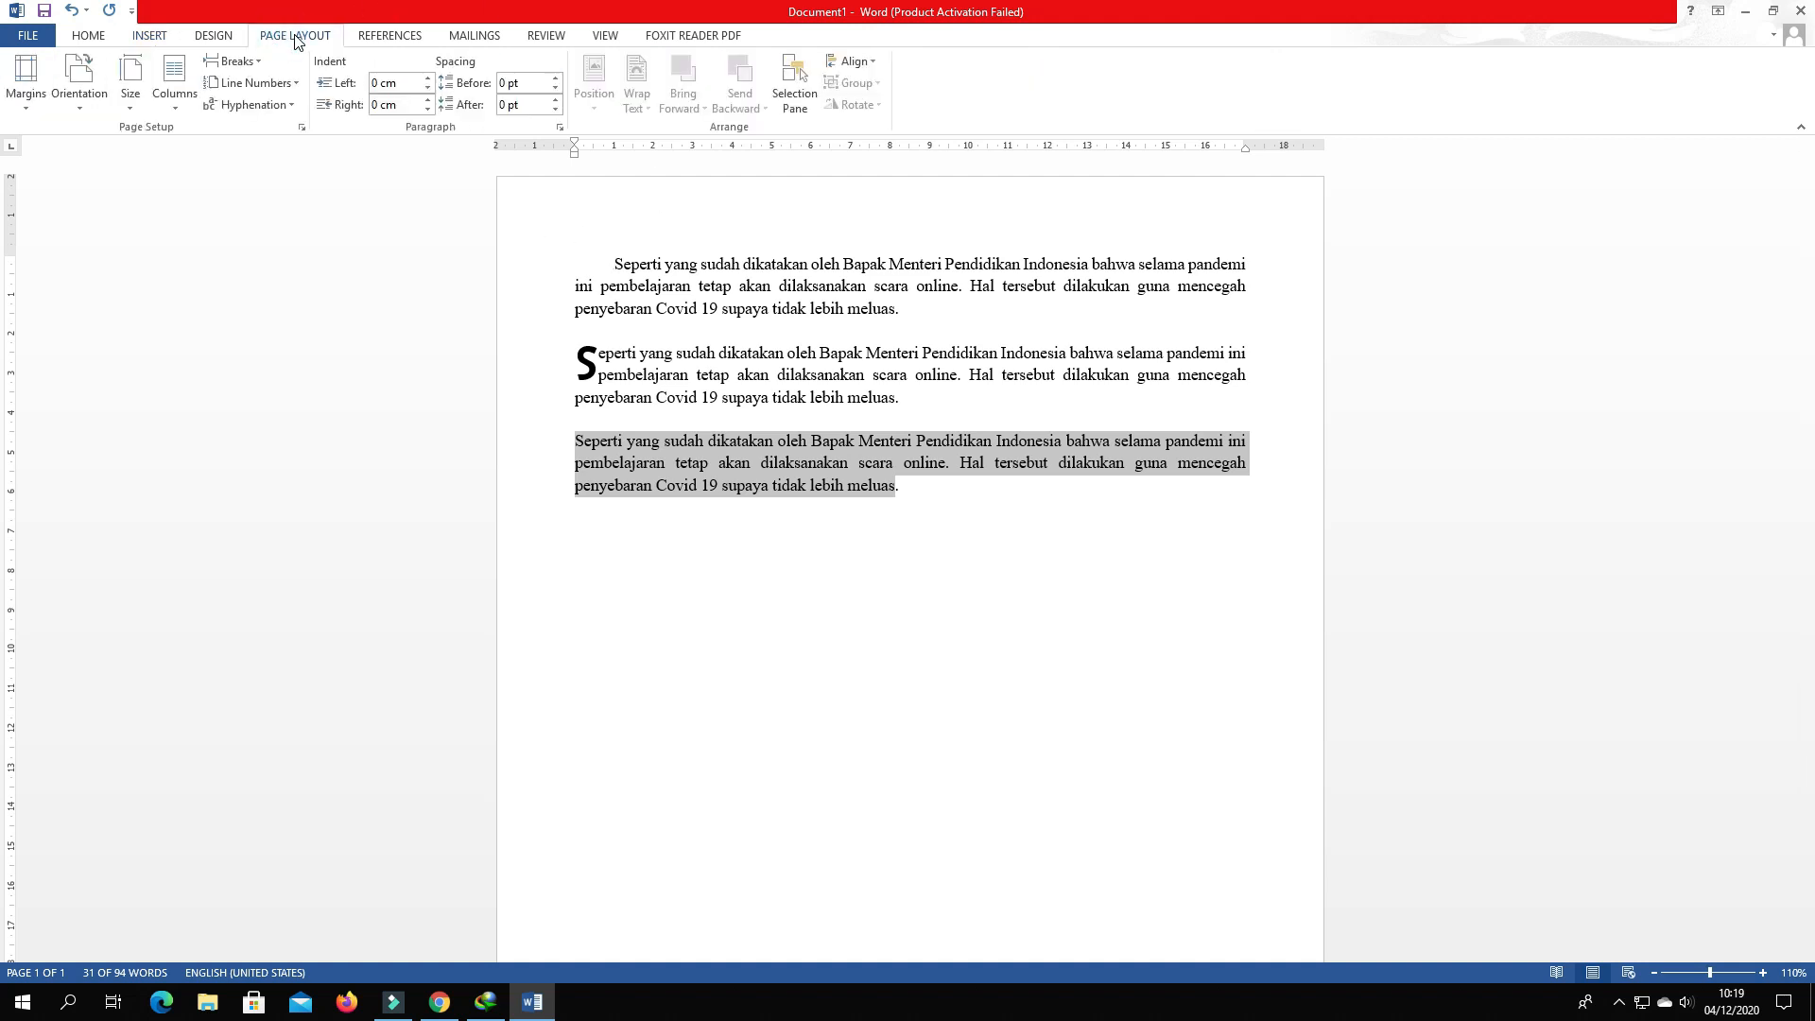
pyautogui.click(176, 114)
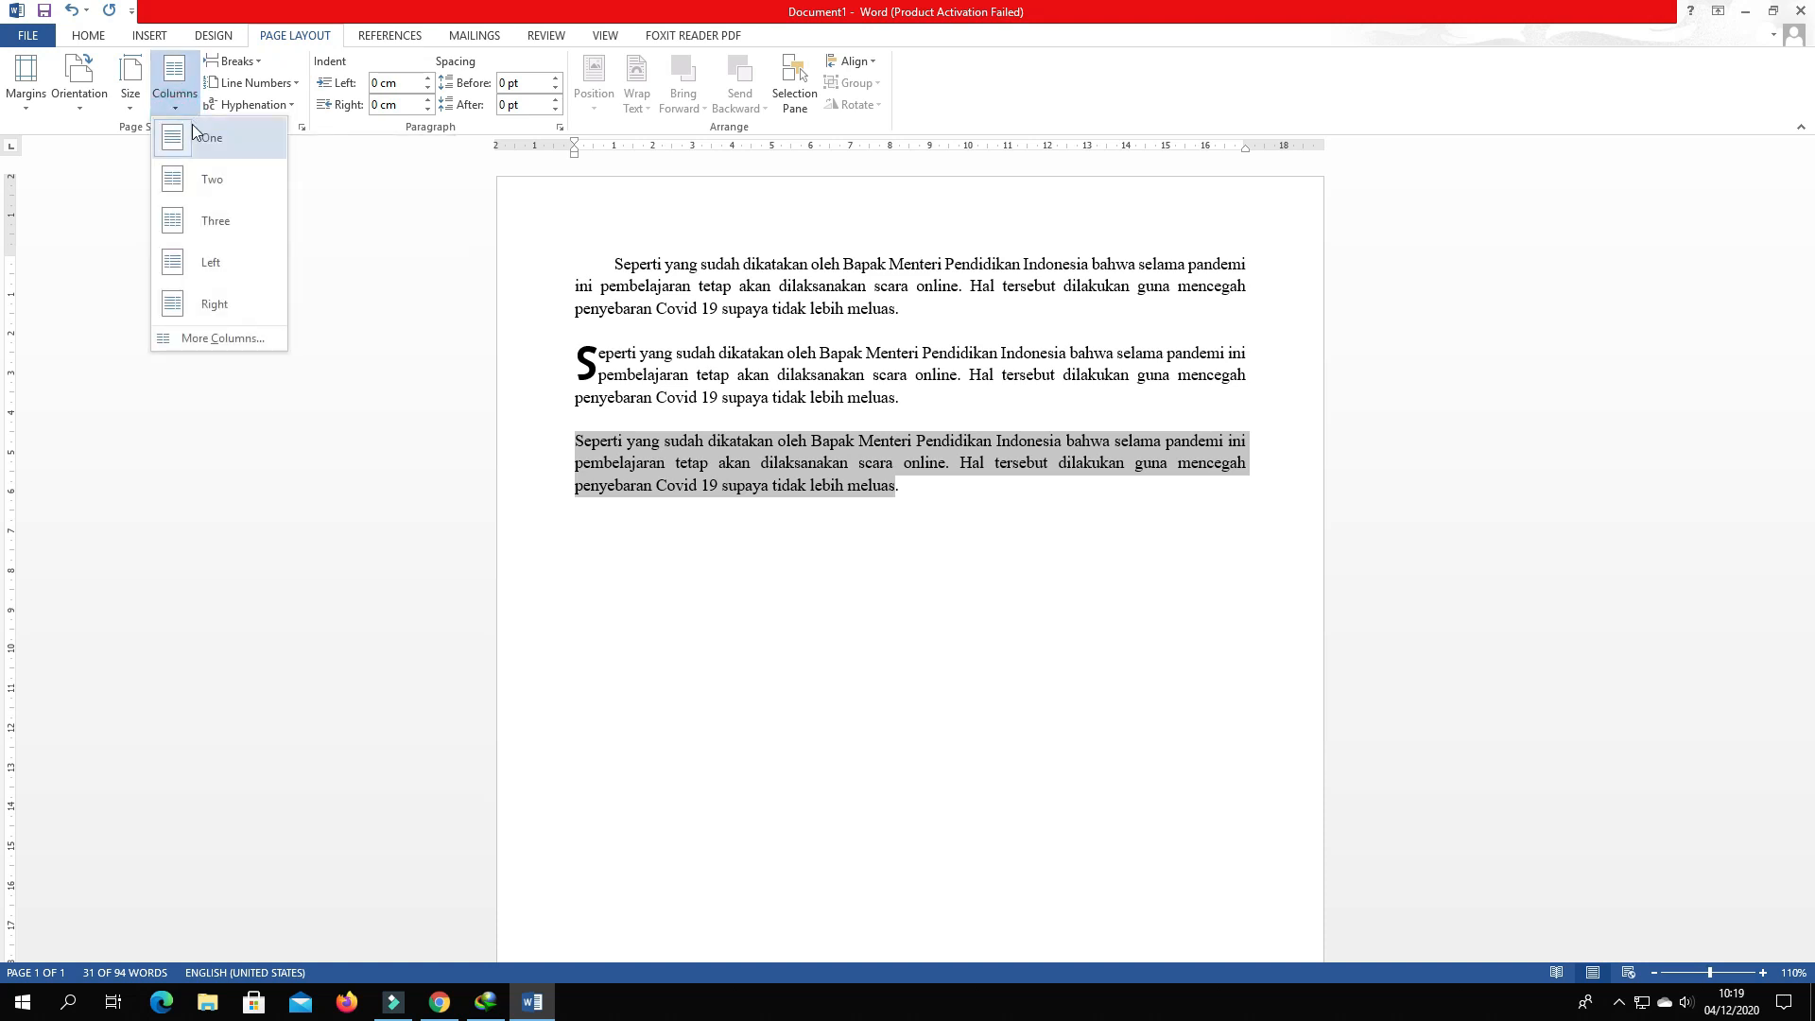
pyautogui.click(204, 340)
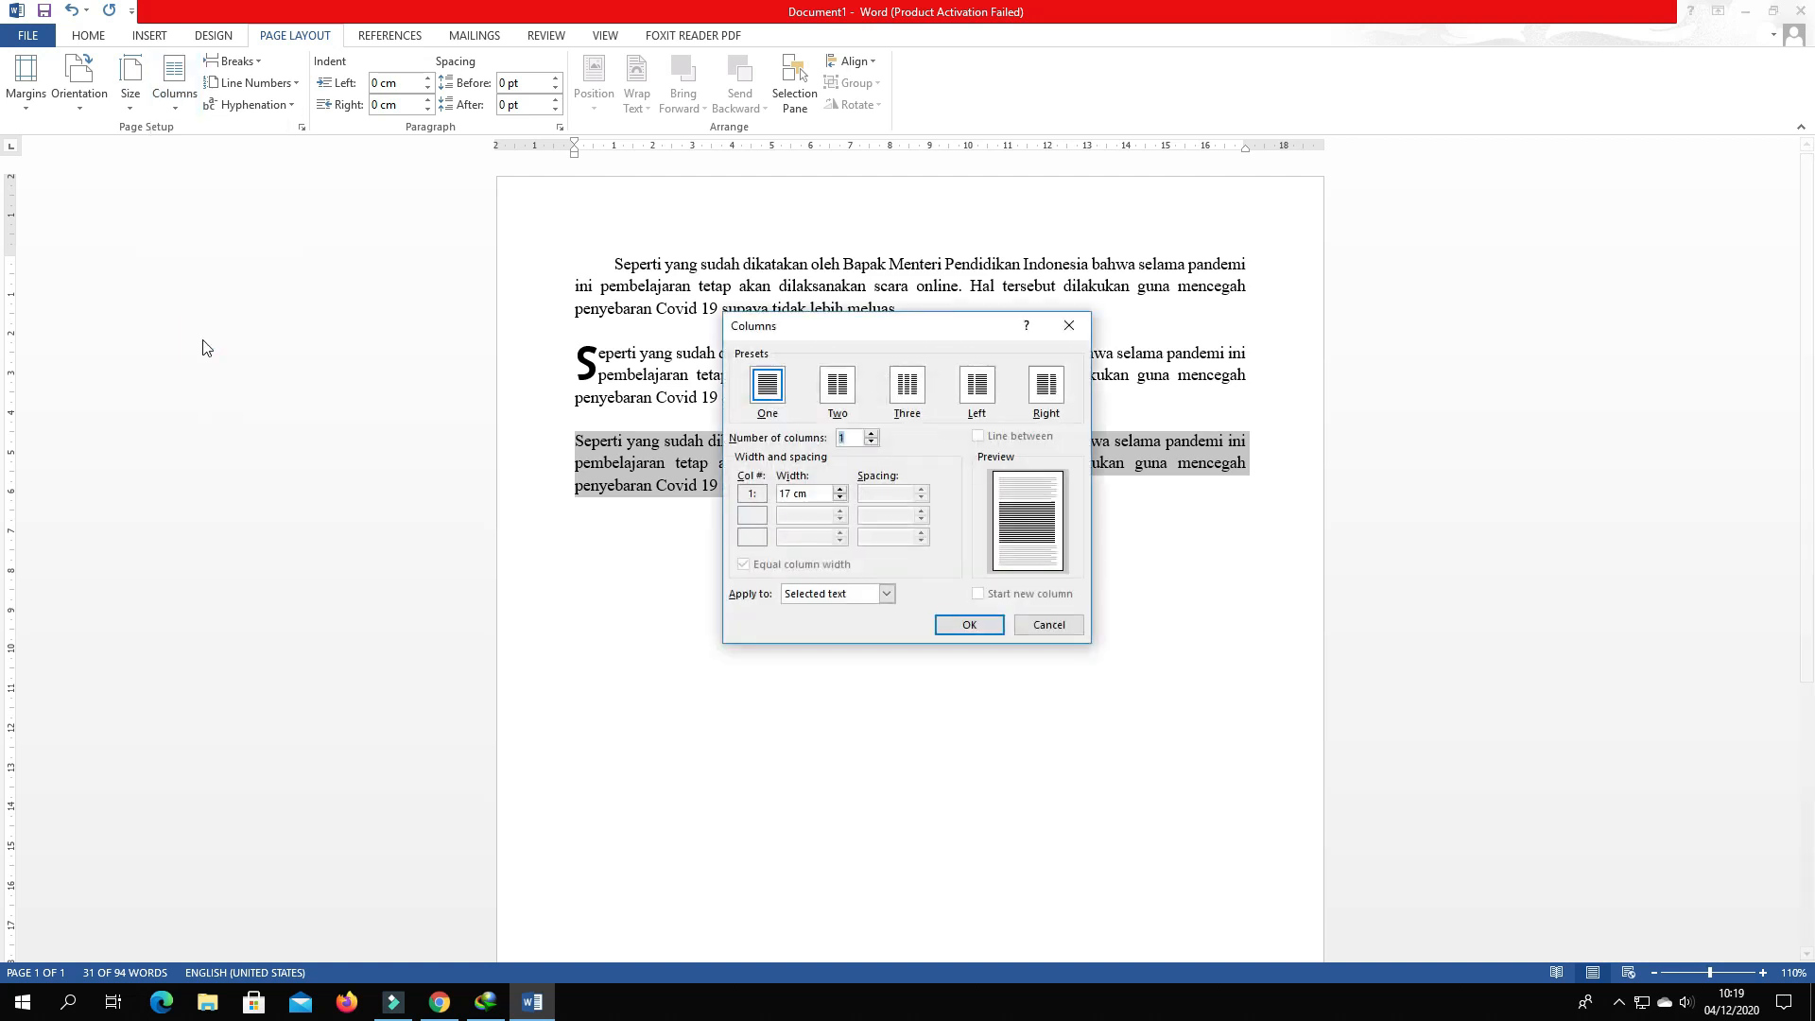
pyautogui.moveTo(974, 342); pyautogui.dragTo(401, 267)
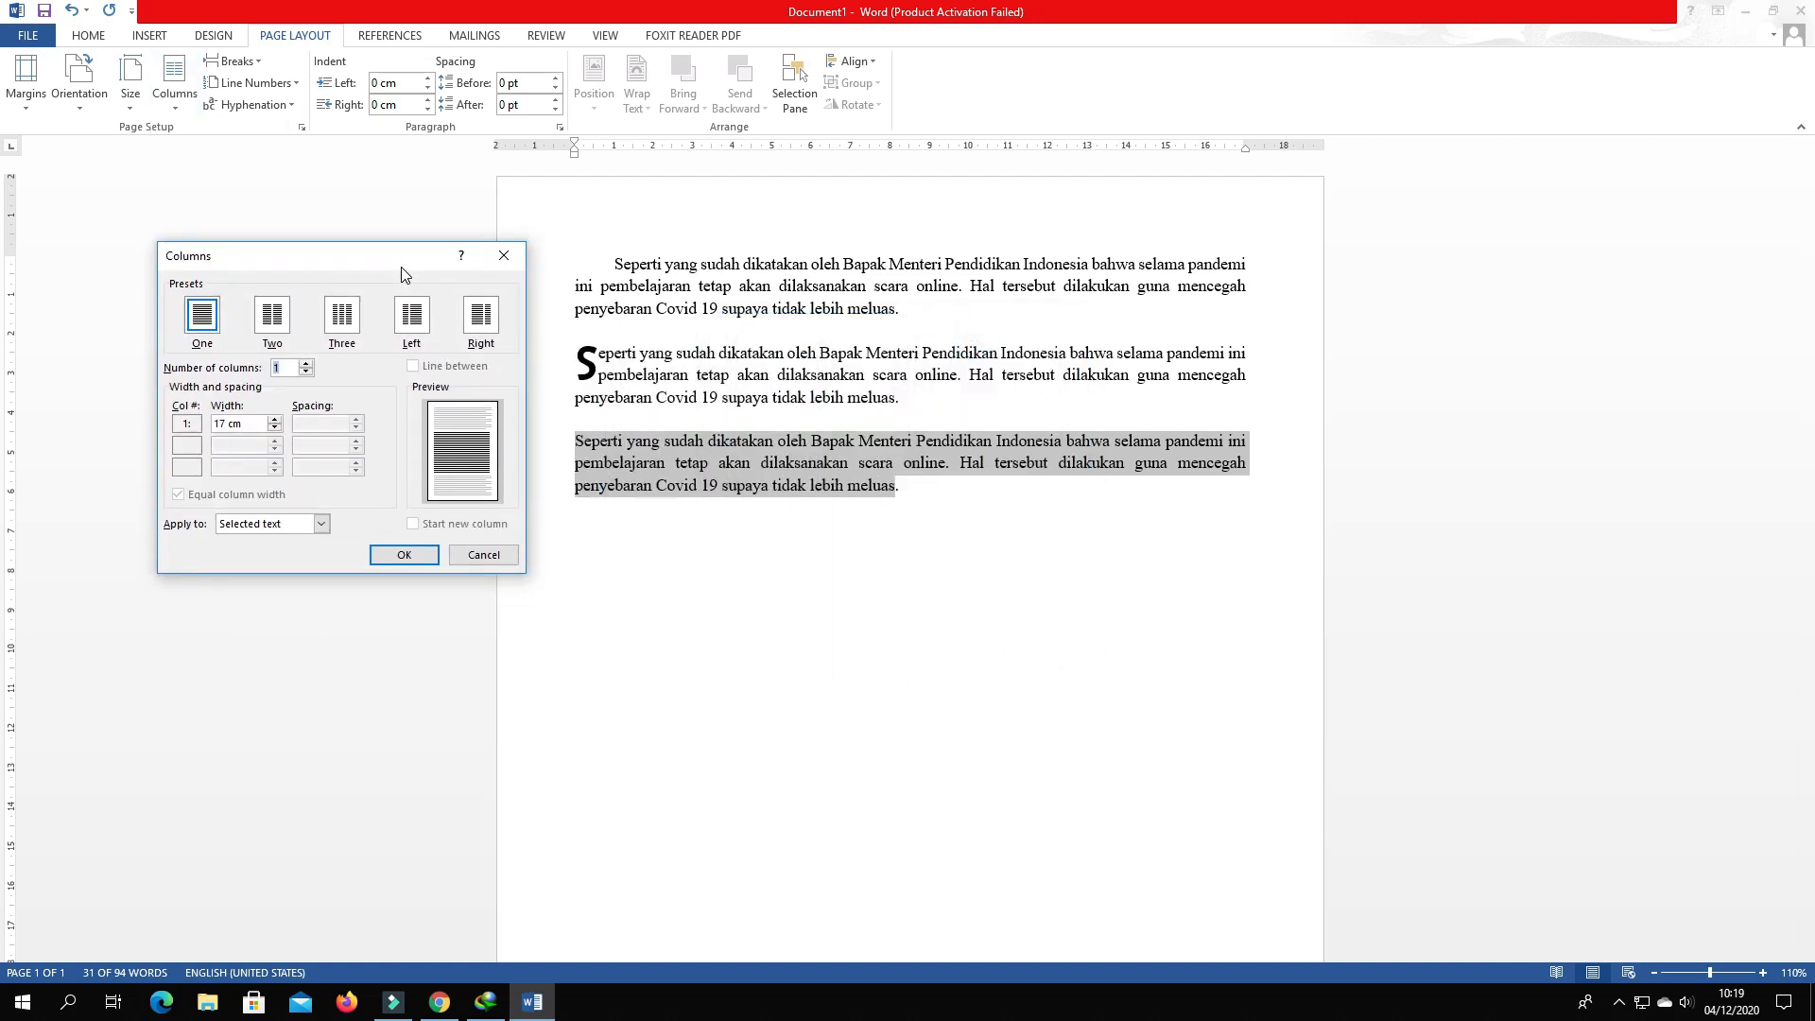
# - Try the Two, Three, Left and Right column presets for the selected third paragraph and compare their previews
pyautogui.click(268, 316)
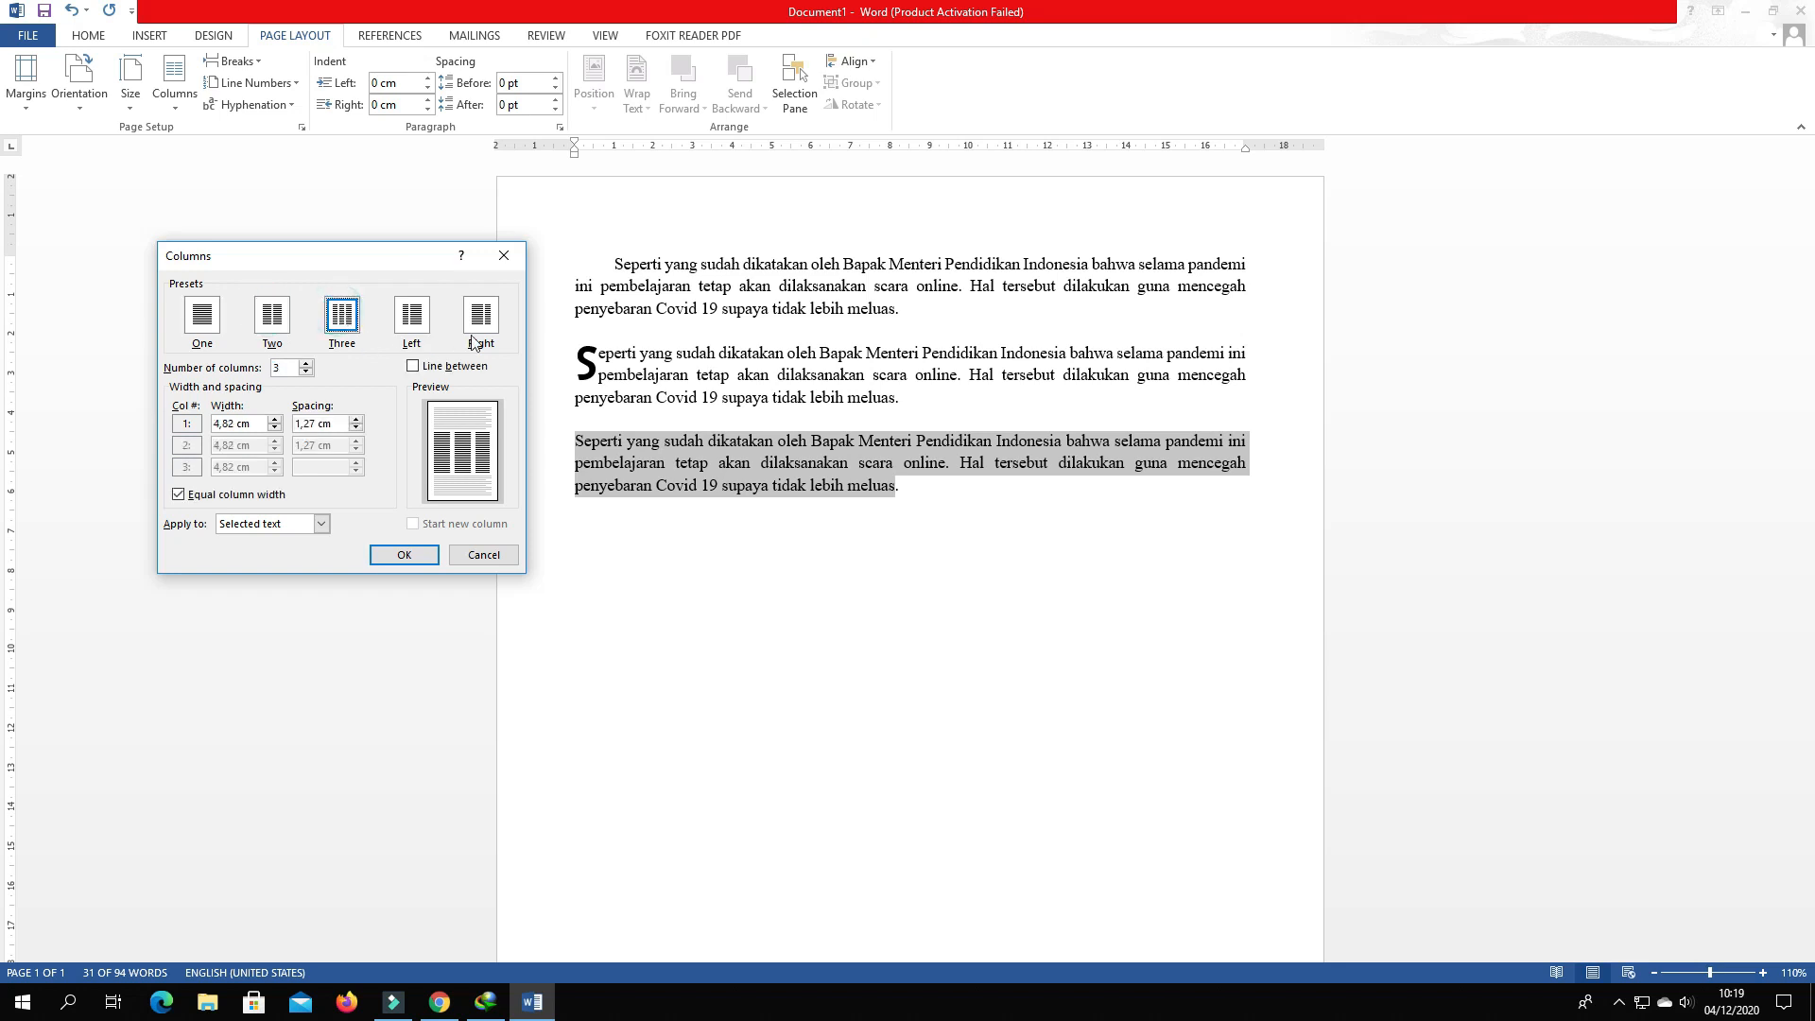
pyautogui.click(416, 317)
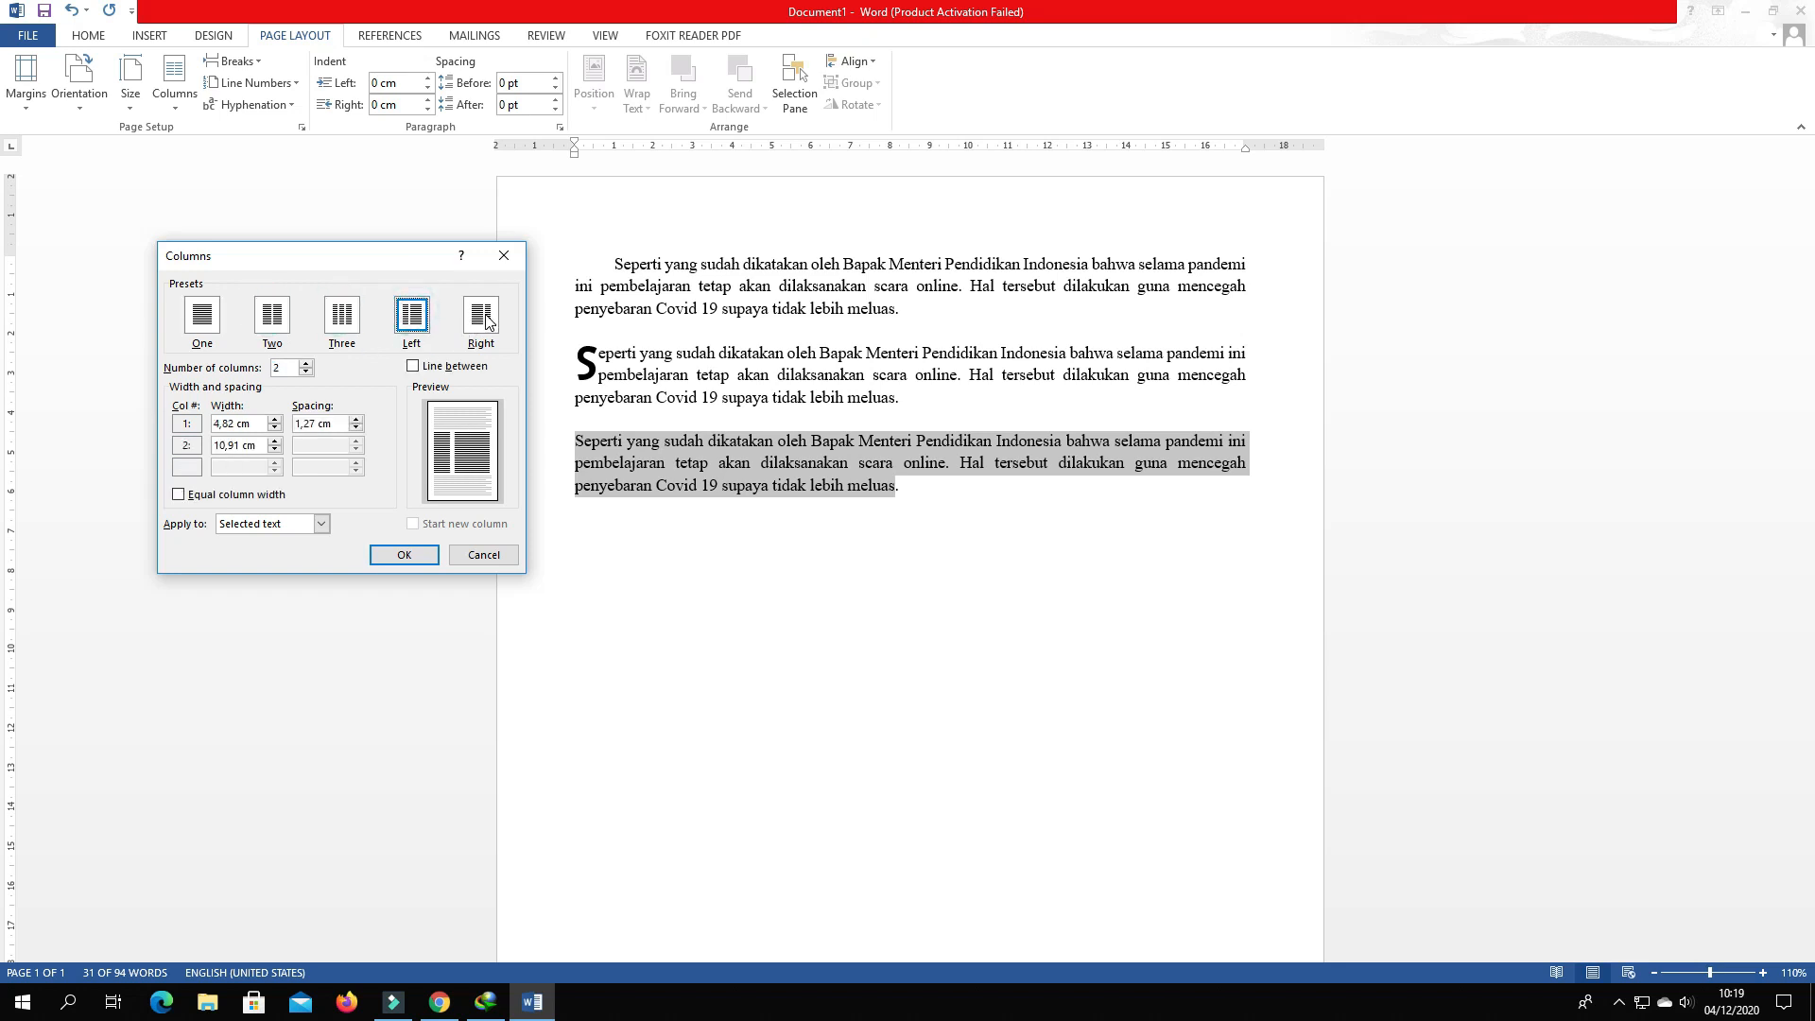
pyautogui.click(486, 321)
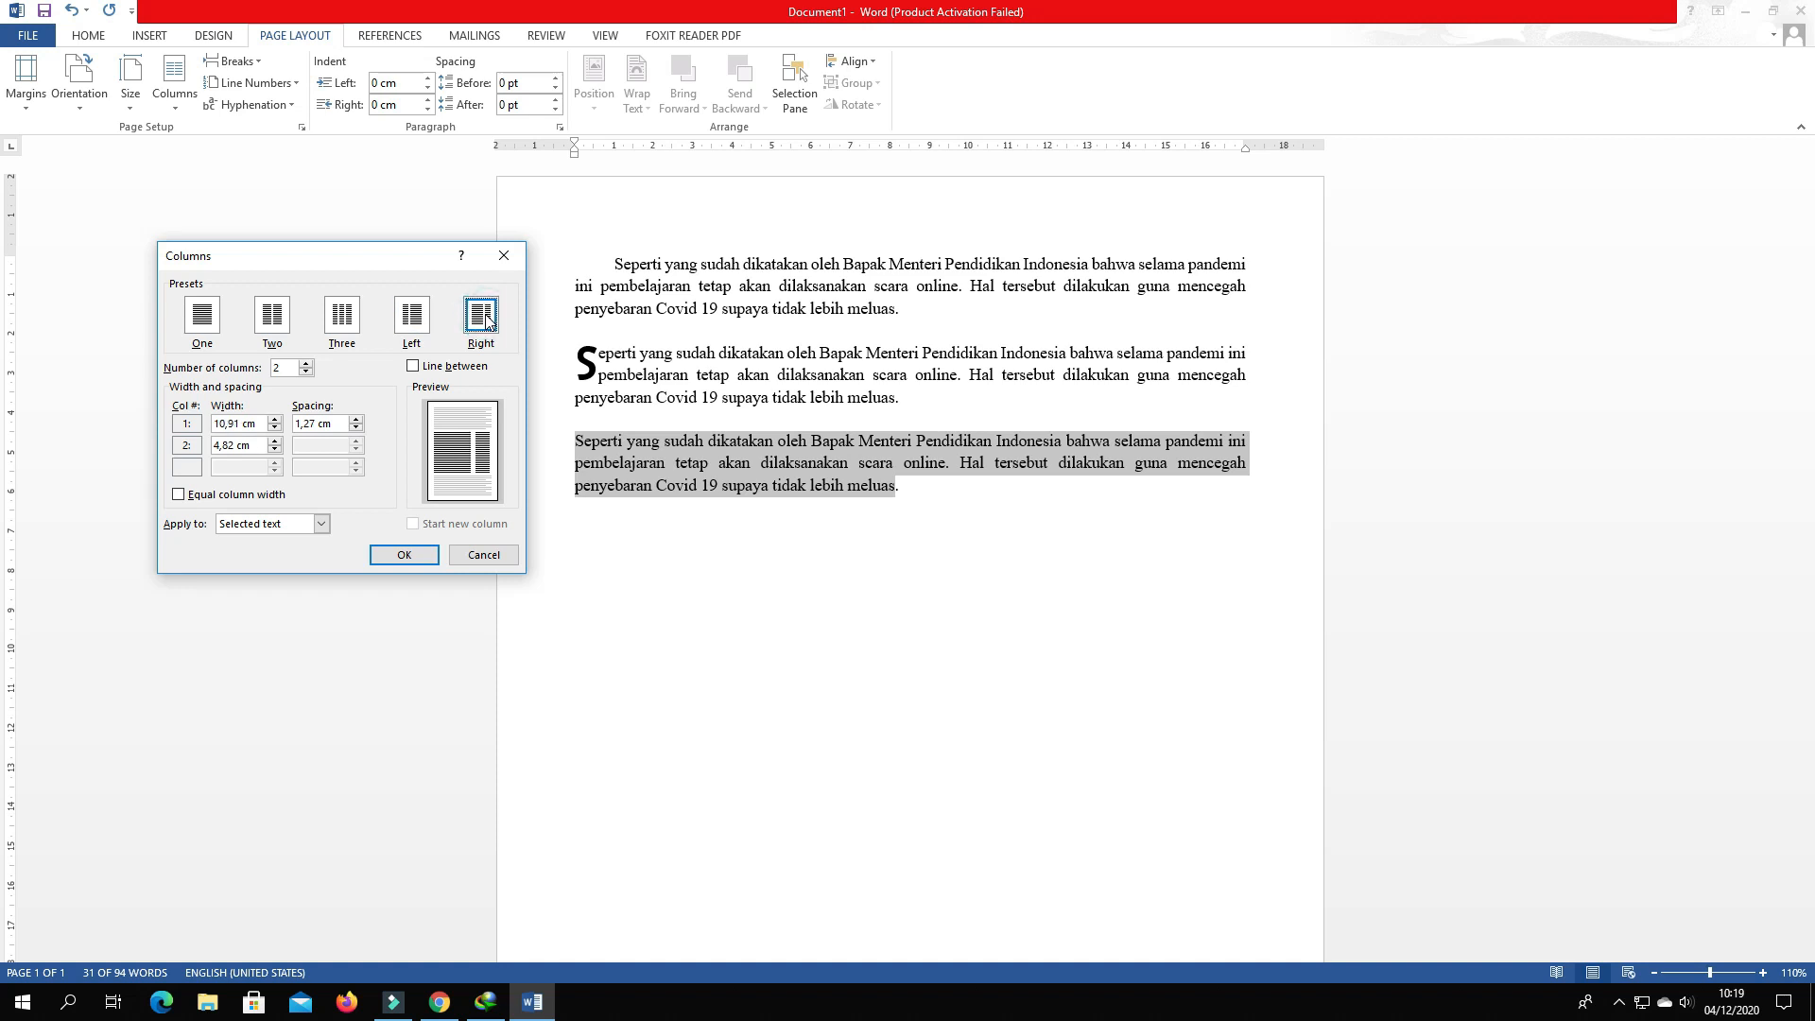
pyautogui.click(279, 325)
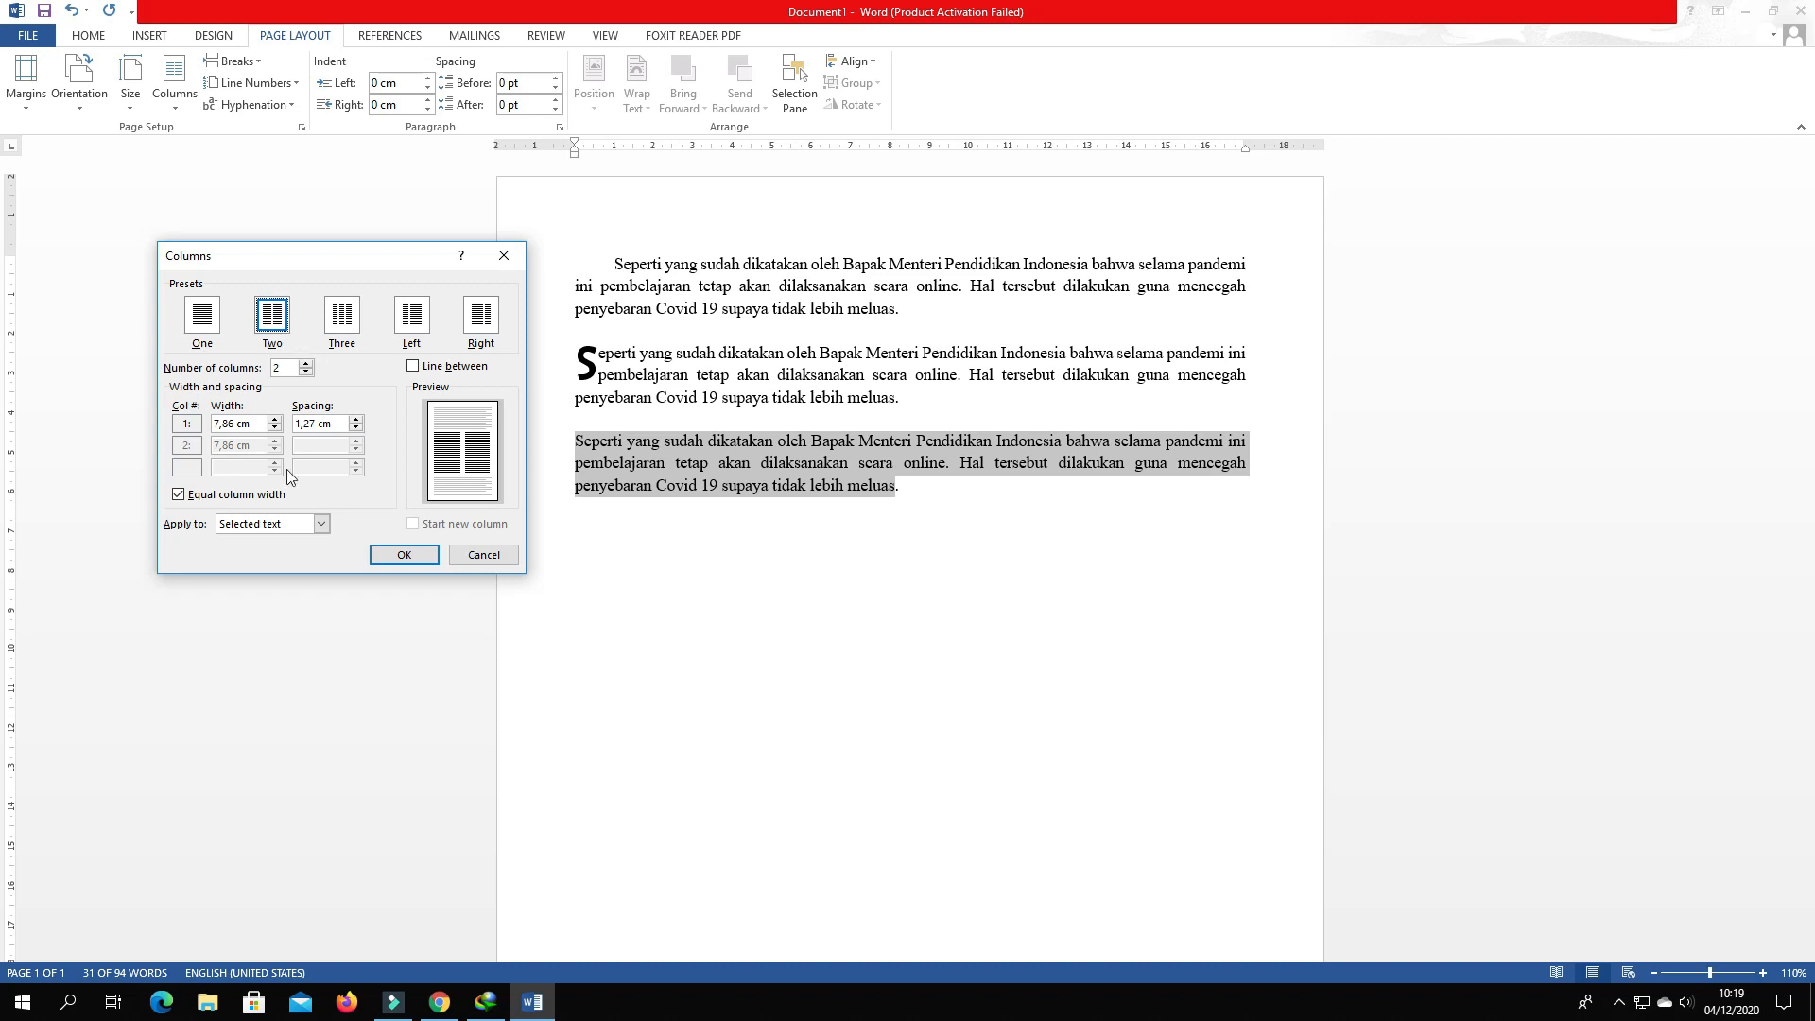
pyautogui.click(347, 316)
pyautogui.click(409, 302)
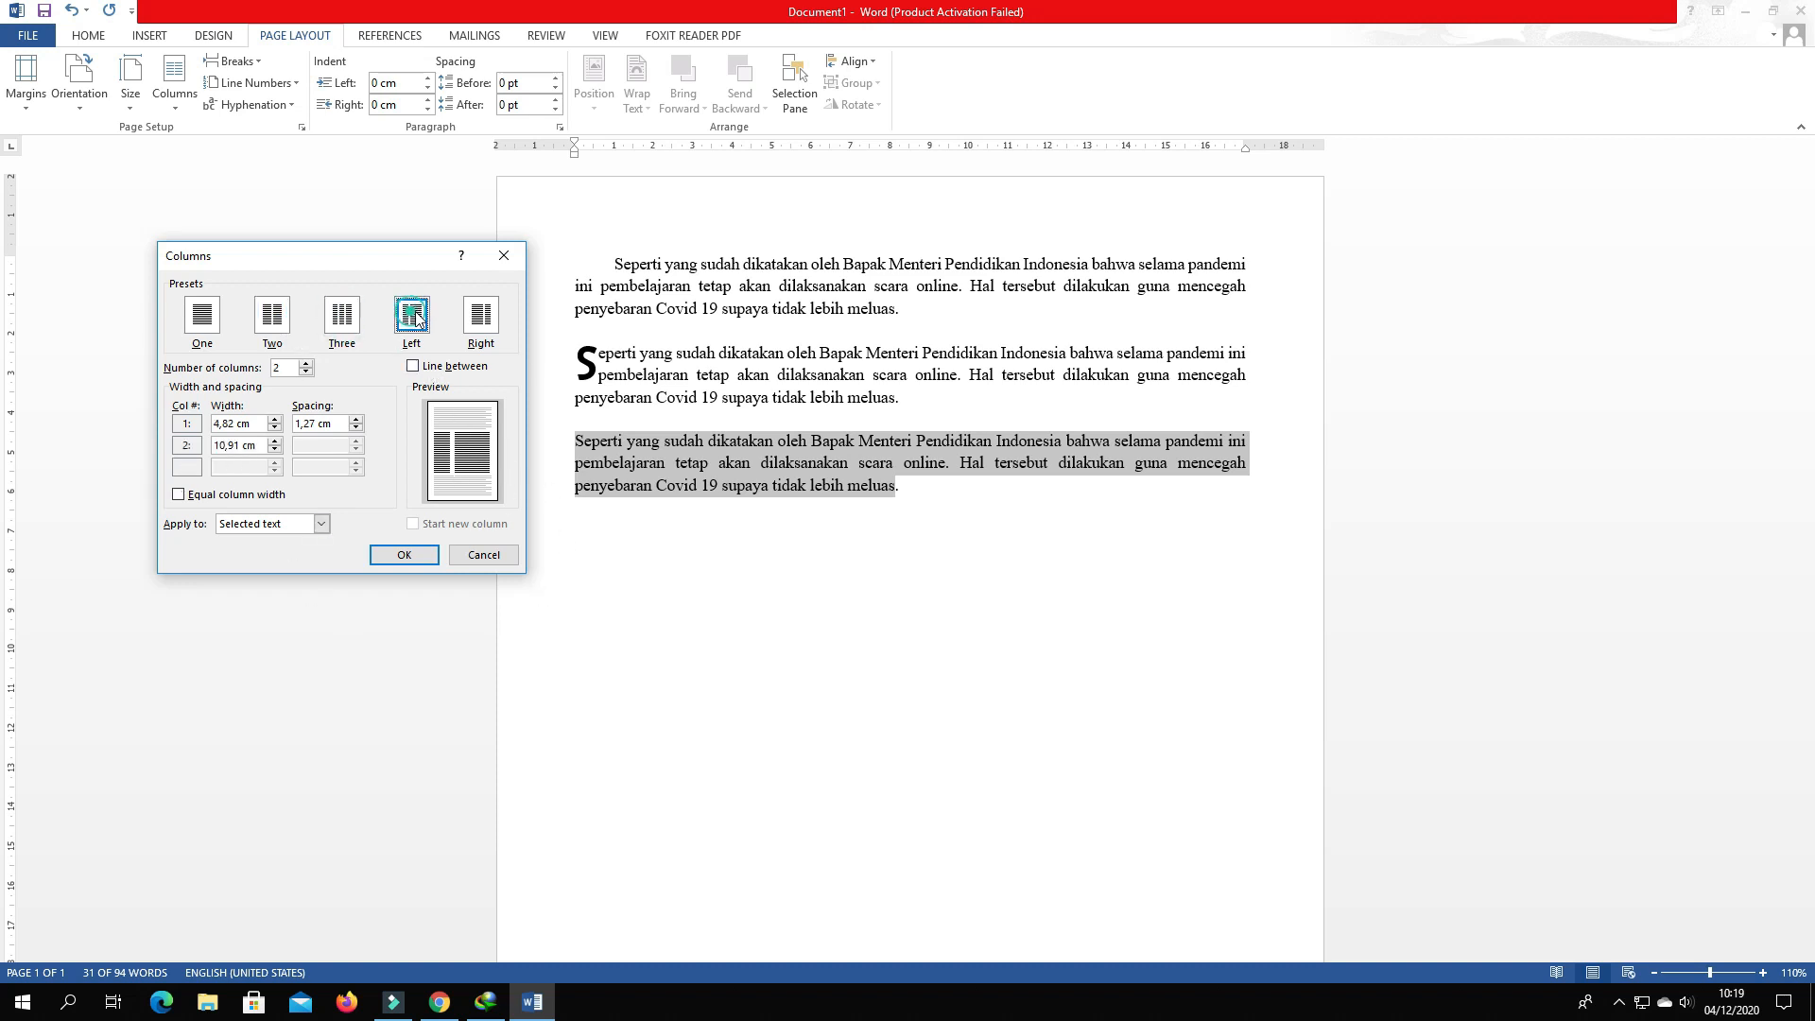
# - Lay out the selected text in two equal columns with a line between, and add an empty line below the leftover period
pyautogui.click(280, 327)
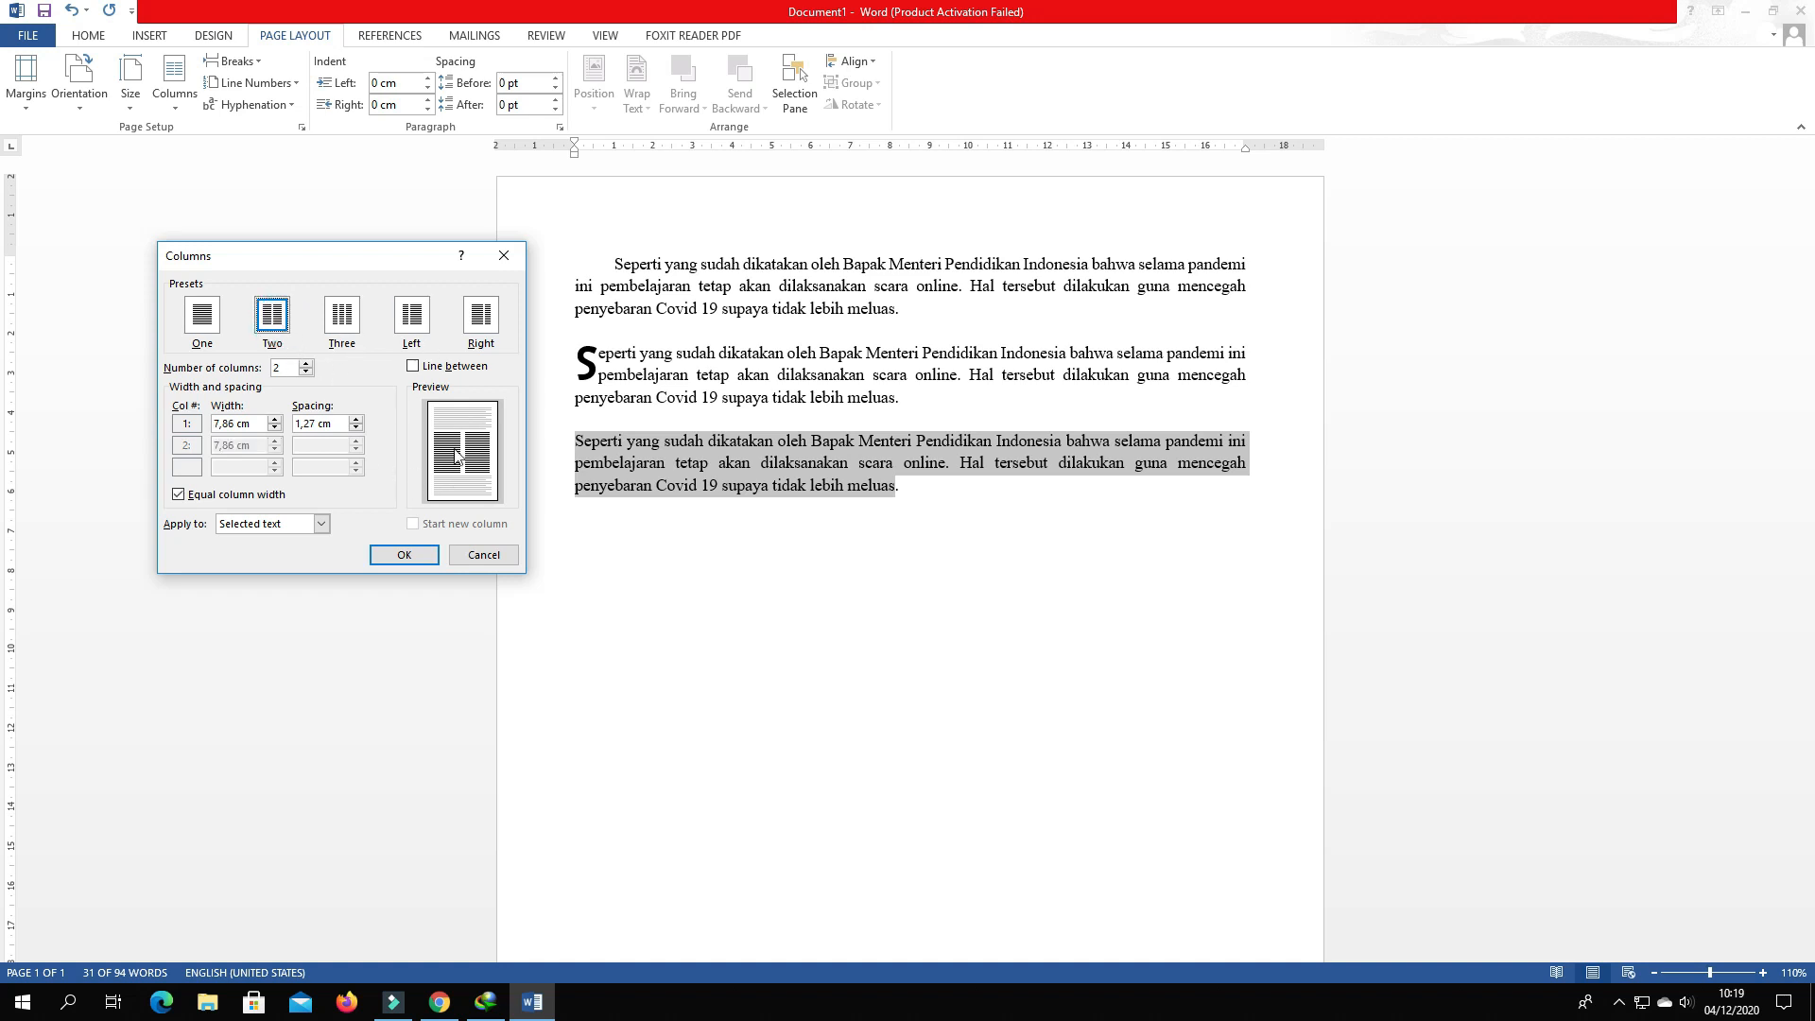
pyautogui.click(414, 366)
pyautogui.click(411, 556)
pyautogui.click(672, 519)
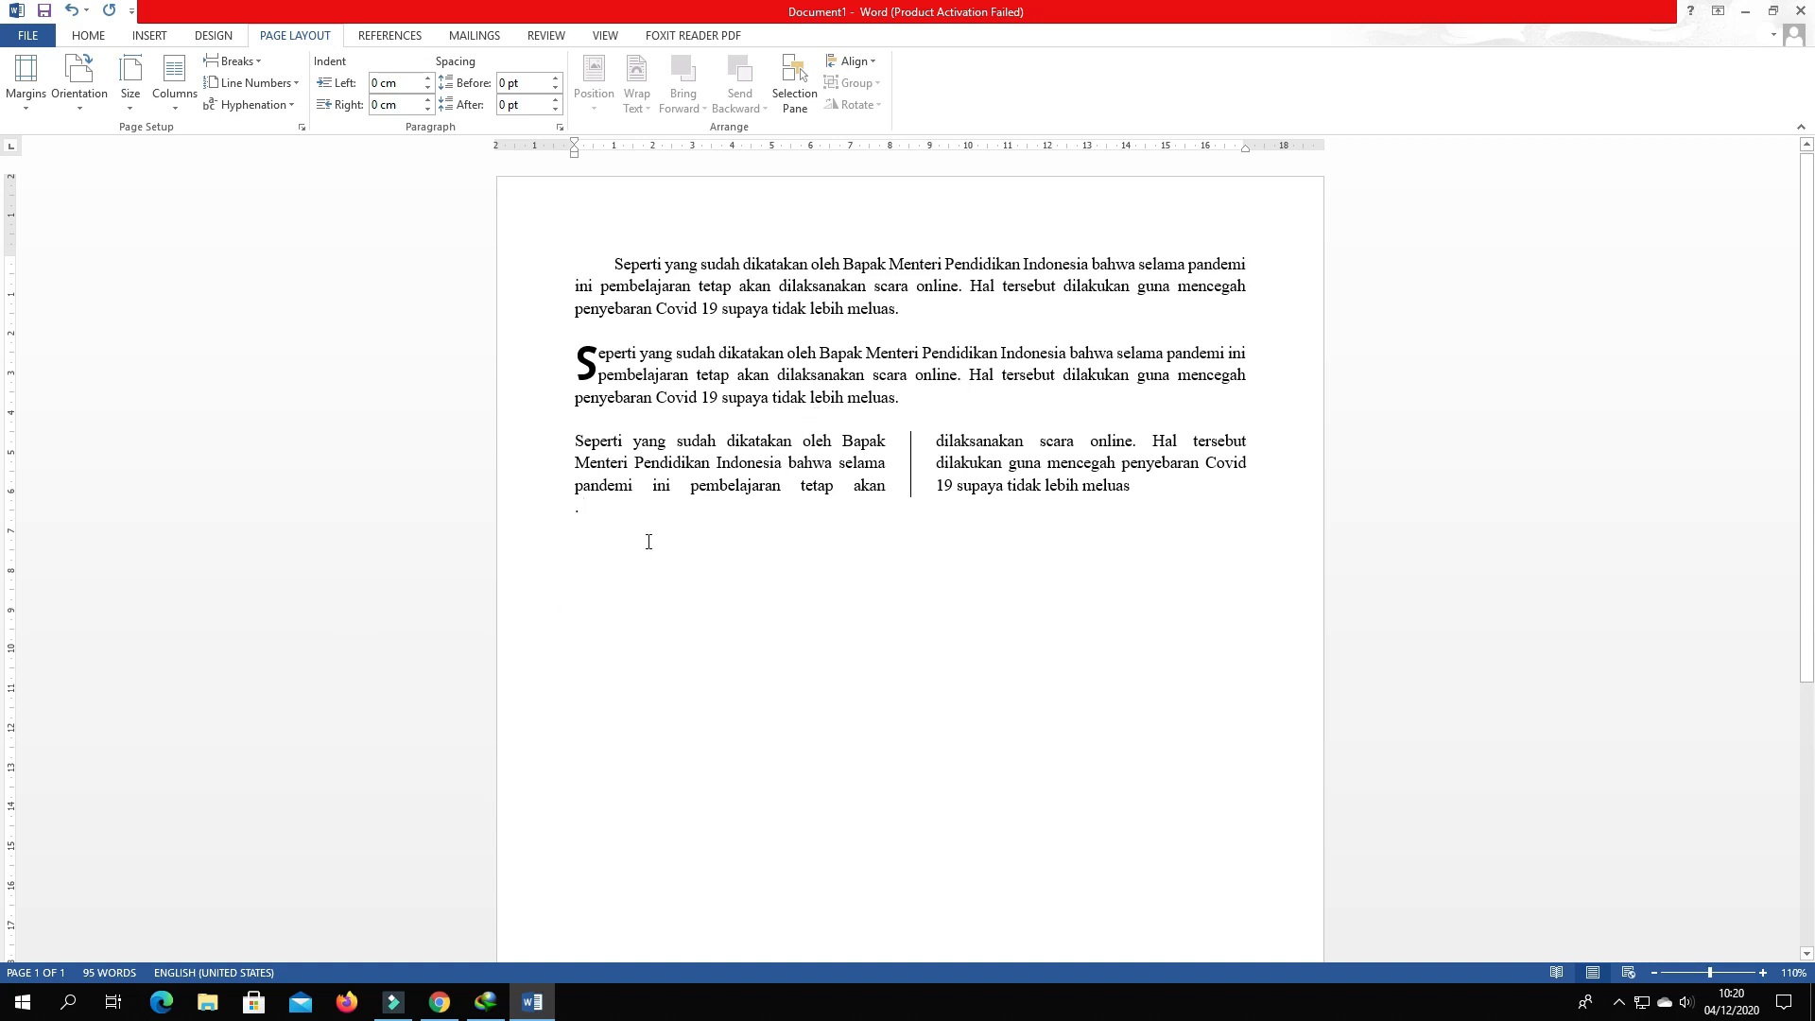
pyautogui.press('Return')
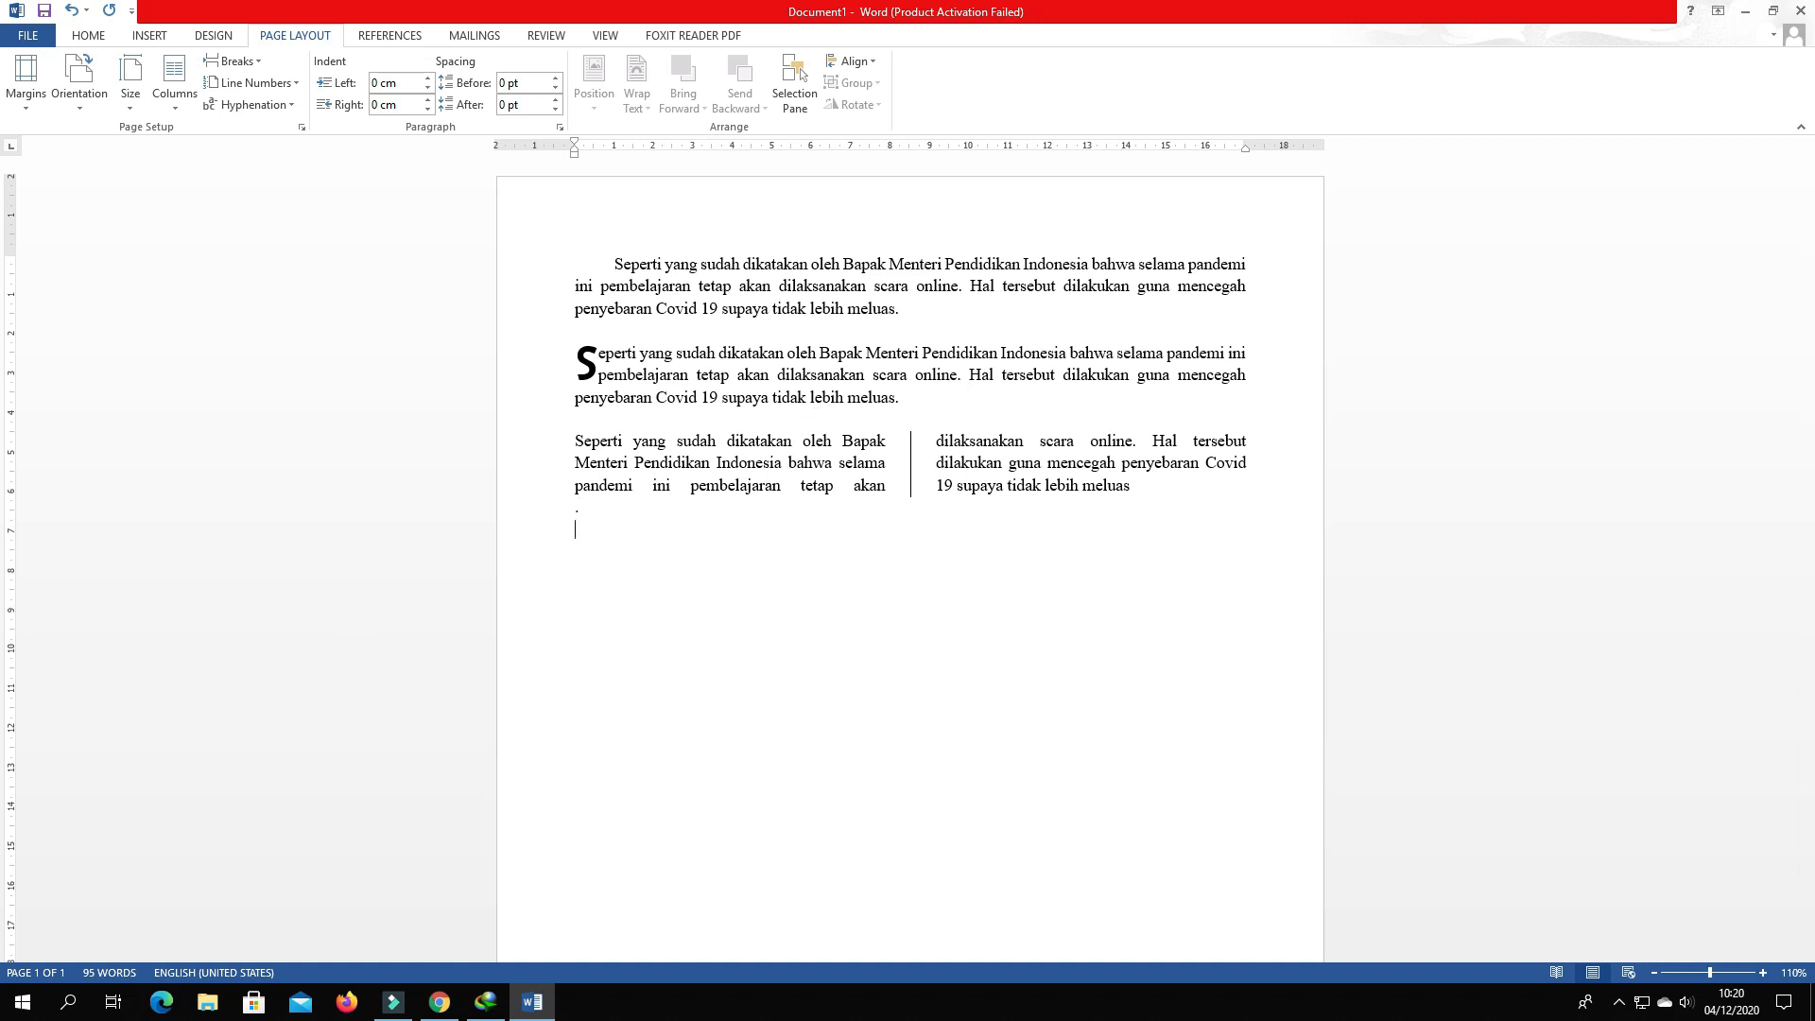
# - Enter a string of filler letters on the line below the two-column text and delete it again
pyautogui.write('jfhsdjkdjkdjkdjkdjkdjkdjkdjkdjkdjkdjkdjkdjkdjkdjkdjkdjkdjkdjkdjkdjkdjkdjkdjkdjk')
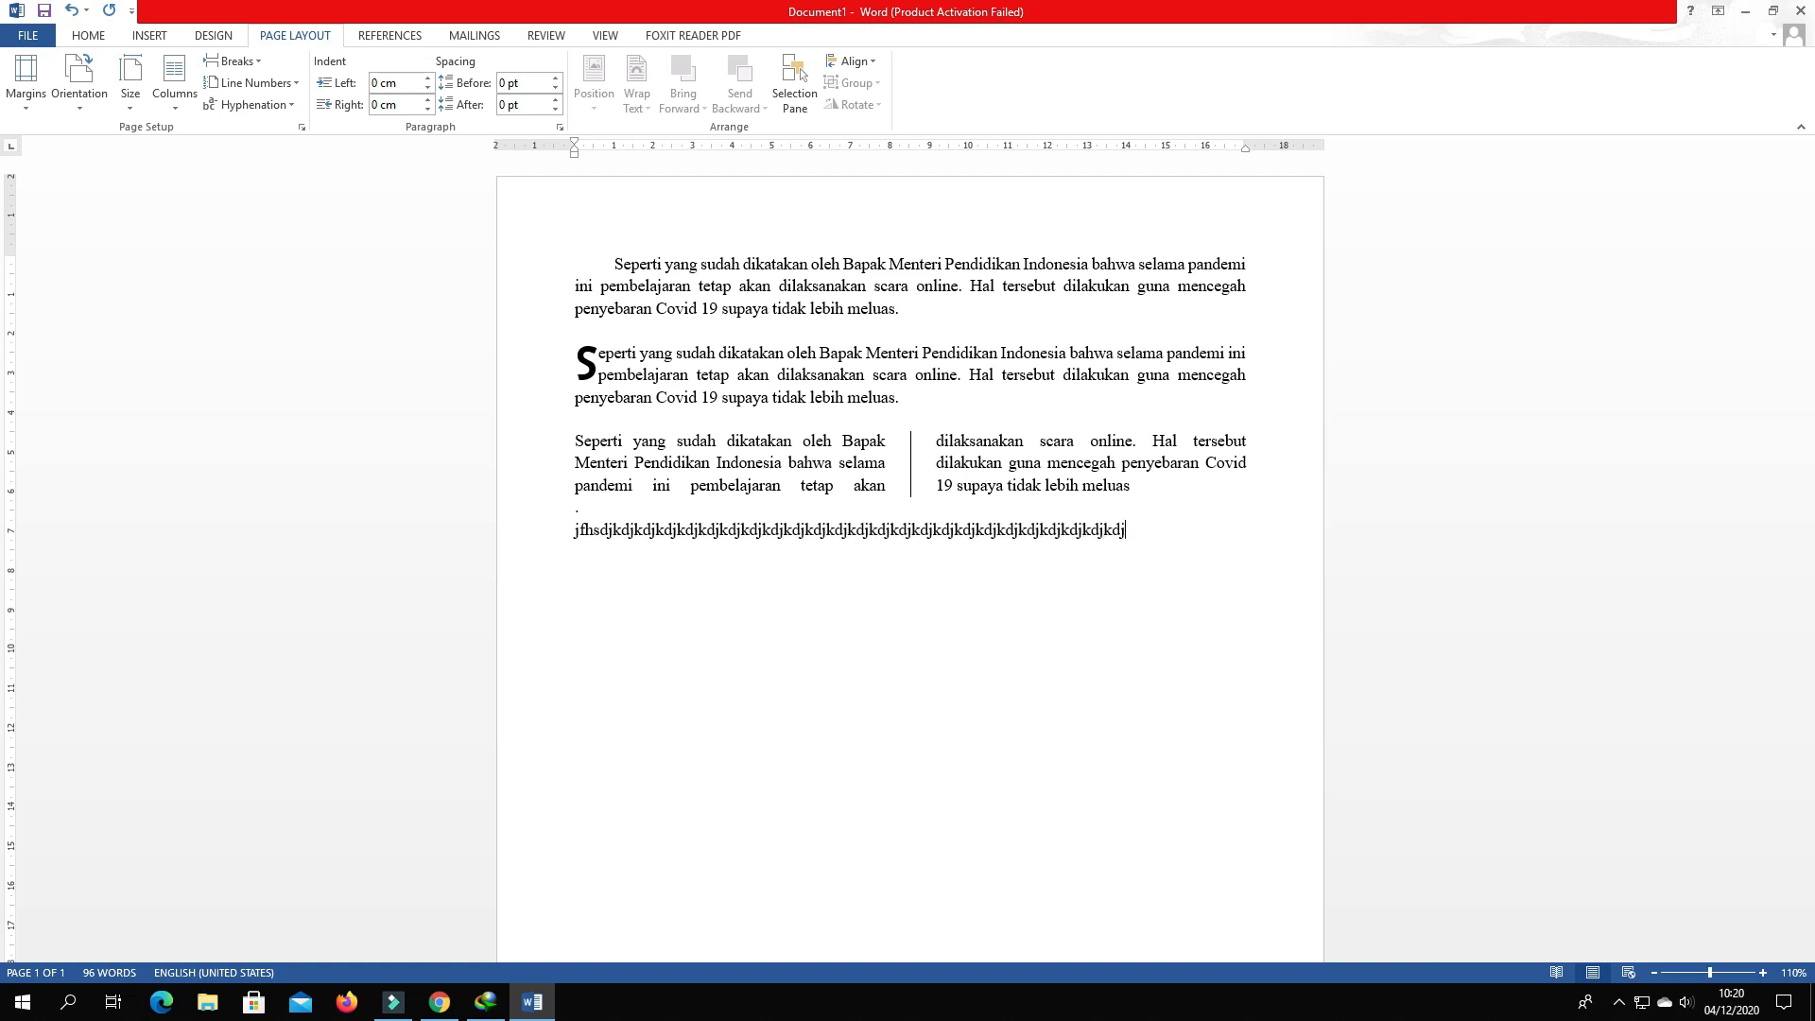
pyautogui.press('BackSpace')
pyautogui.press('BackSpace')
pyautogui.press('BackSpace')
pyautogui.press('BackSpace')
pyautogui.press('BackSpace')
pyautogui.press('BackSpace')
pyautogui.press('BackSpace')
pyautogui.press('BackSpace')
pyautogui.press('BackSpace')
pyautogui.press('BackSpace')
pyautogui.press('BackSpace')
pyautogui.press('BackSpace')
pyautogui.press('BackSpace')
pyautogui.press('BackSpace')
pyautogui.press('BackSpace')
pyautogui.press('BackSpace')
pyautogui.press('BackSpace')
pyautogui.press('BackSpace')
pyautogui.press('BackSpace')
pyautogui.press('BackSpace')
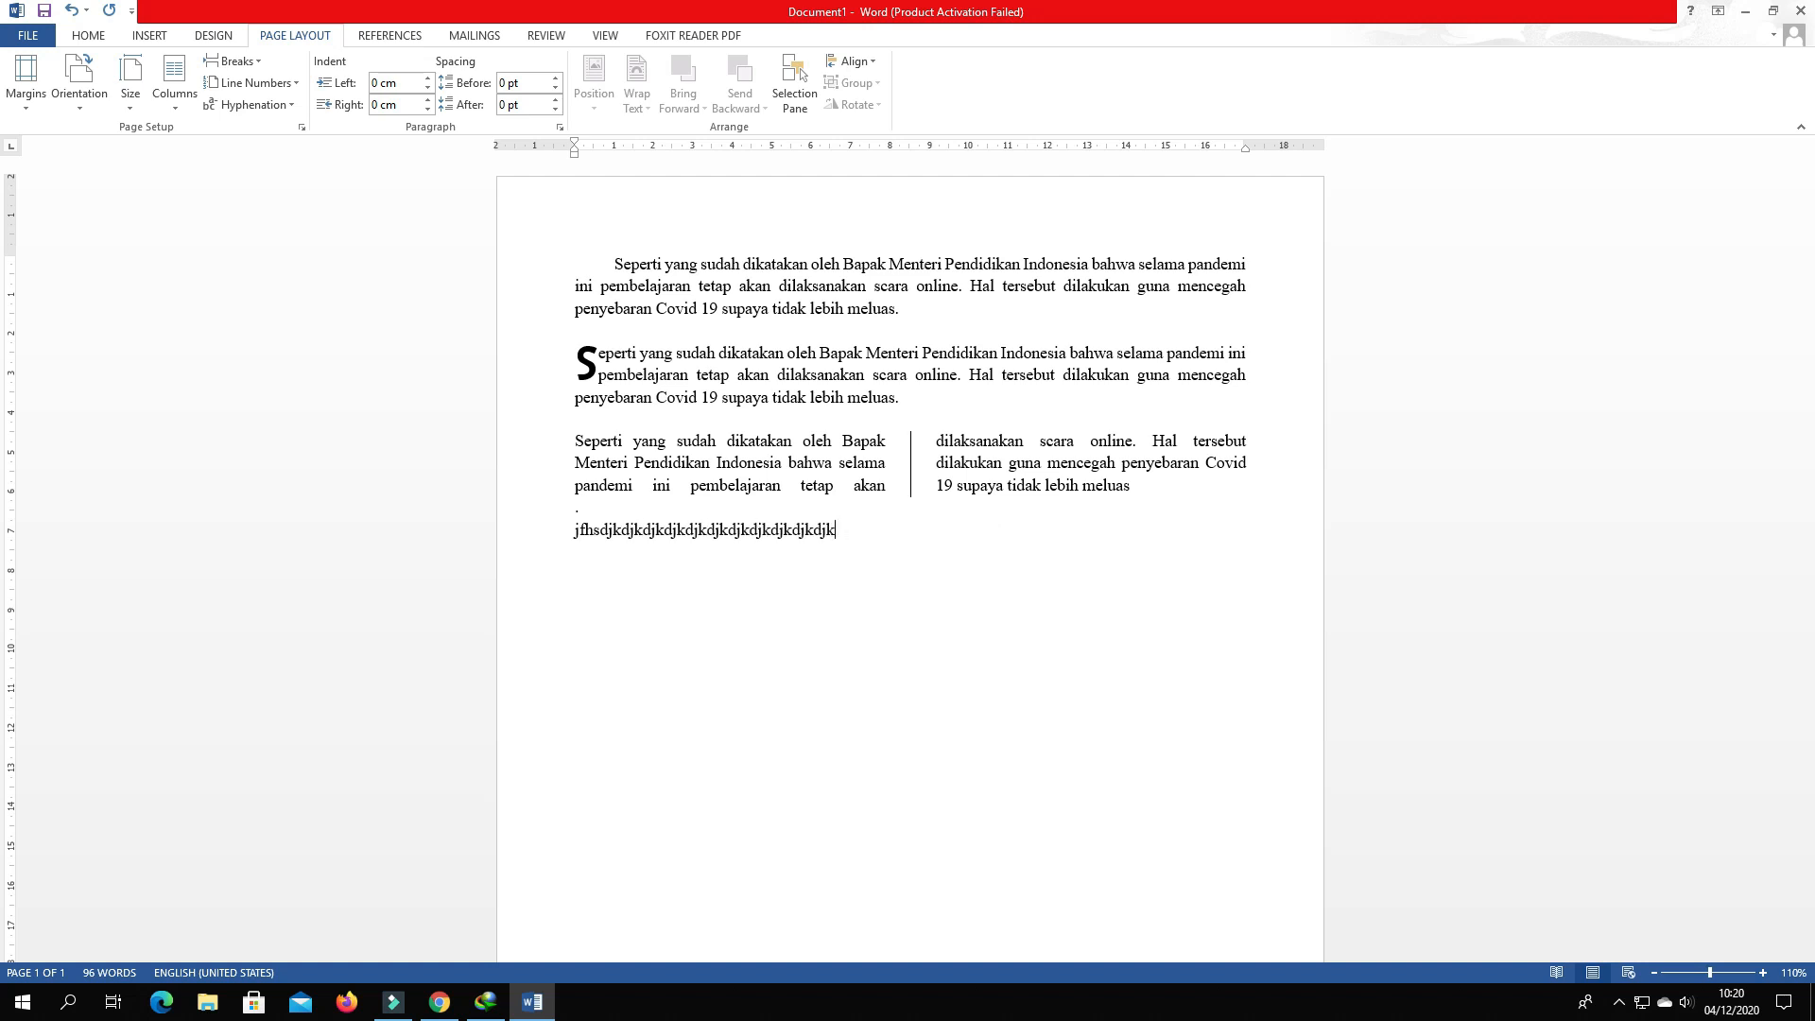
pyautogui.press('BackSpace')
pyautogui.press('BackSpace')
pyautogui.press('BackSpace')
pyautogui.press('BackSpace')
pyautogui.press('BackSpace')
pyautogui.press('BackSpace')
pyautogui.press('BackSpace')
pyautogui.press('BackSpace')
pyautogui.press('BackSpace')
pyautogui.press('BackSpace')
pyautogui.press('BackSpace')
pyautogui.press('BackSpace')
pyautogui.press('BackSpace')
pyautogui.press('BackSpace')
pyautogui.press('BackSpace')
pyautogui.press('BackSpace')
pyautogui.press('BackSpace')
pyautogui.press('BackSpace')
pyautogui.press('BackSpace')
pyautogui.press('BackSpace')
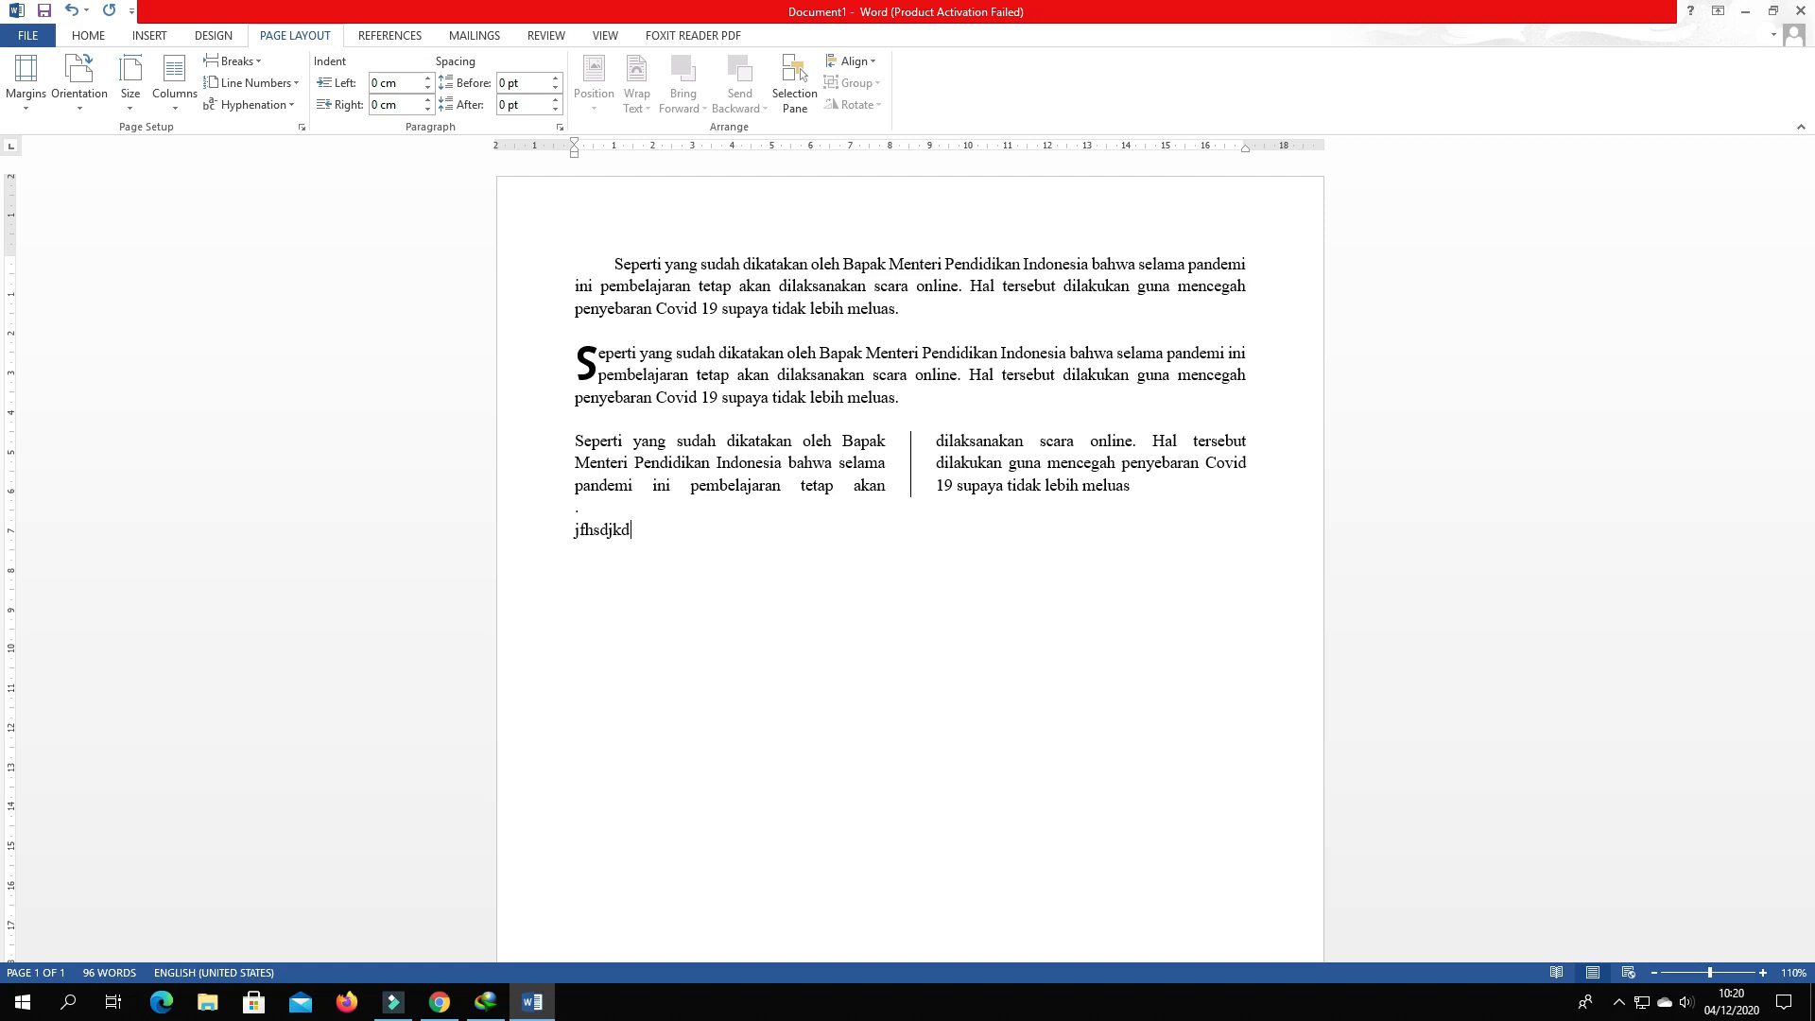
pyautogui.press('BackSpace')
pyautogui.press('BackSpace')
pyautogui.press('BackSpace')
pyautogui.press('BackSpace')
pyautogui.press('BackSpace')
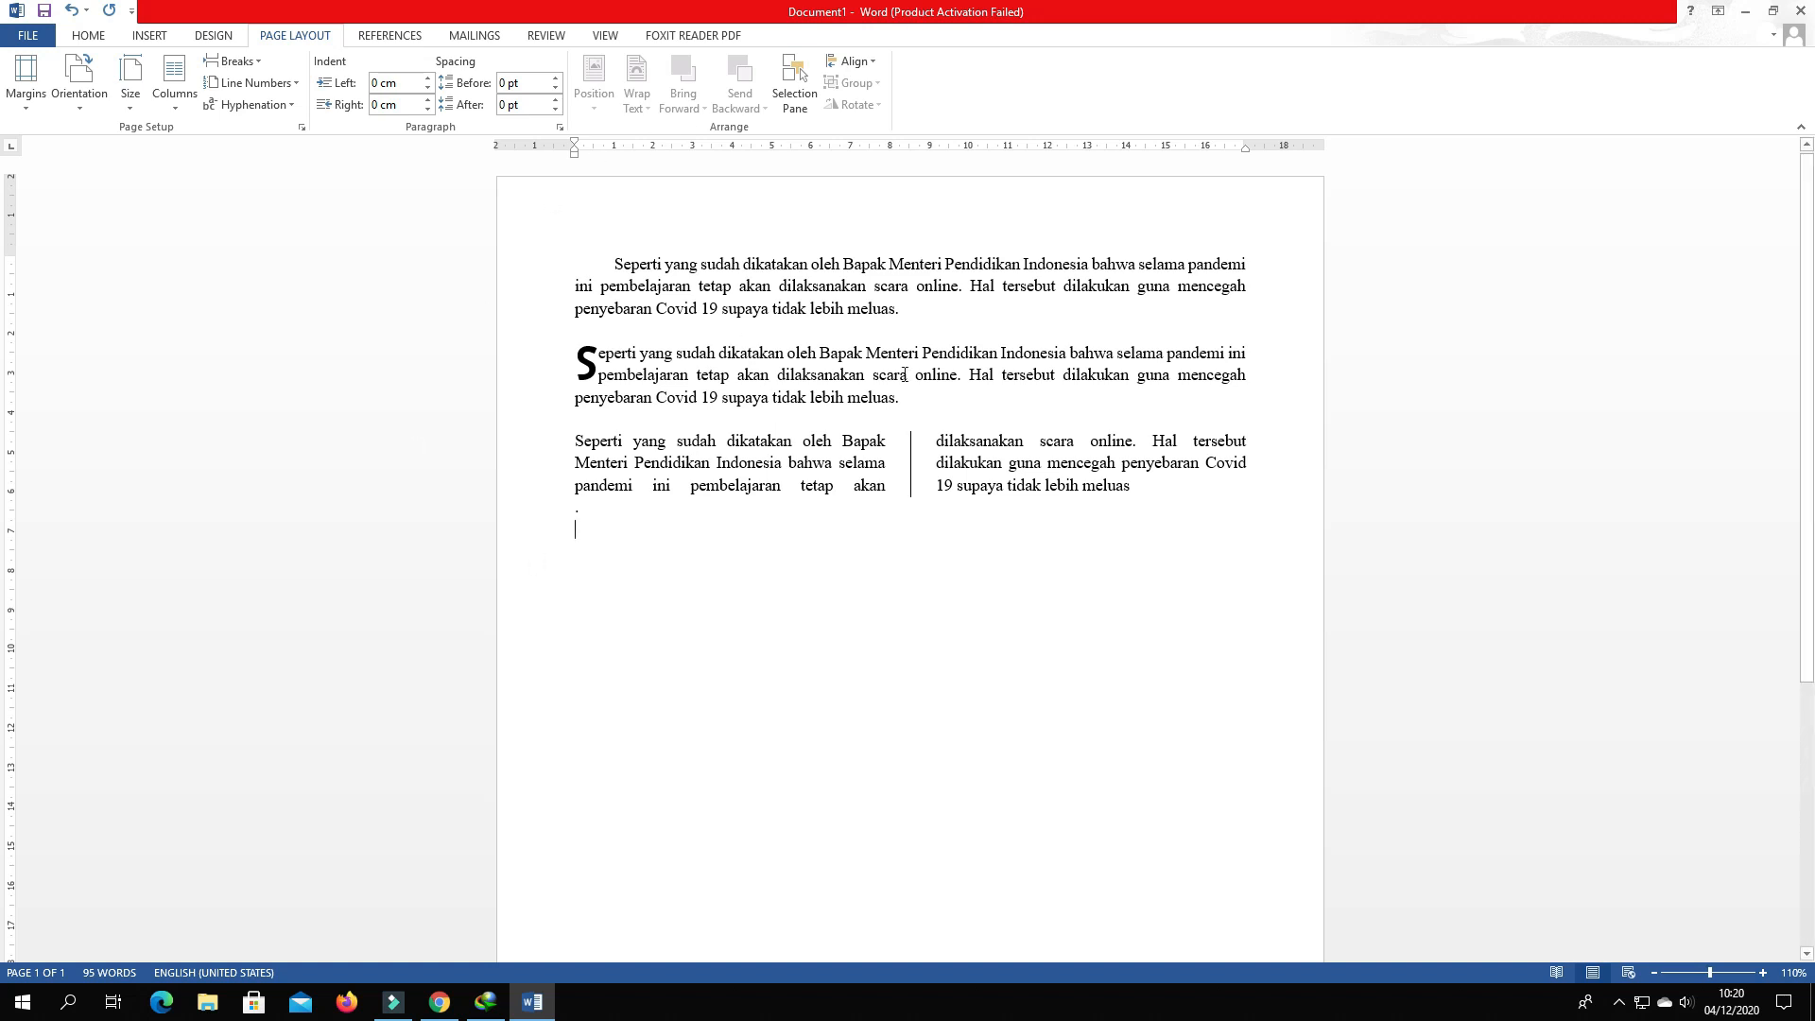
pyautogui.click(584, 364)
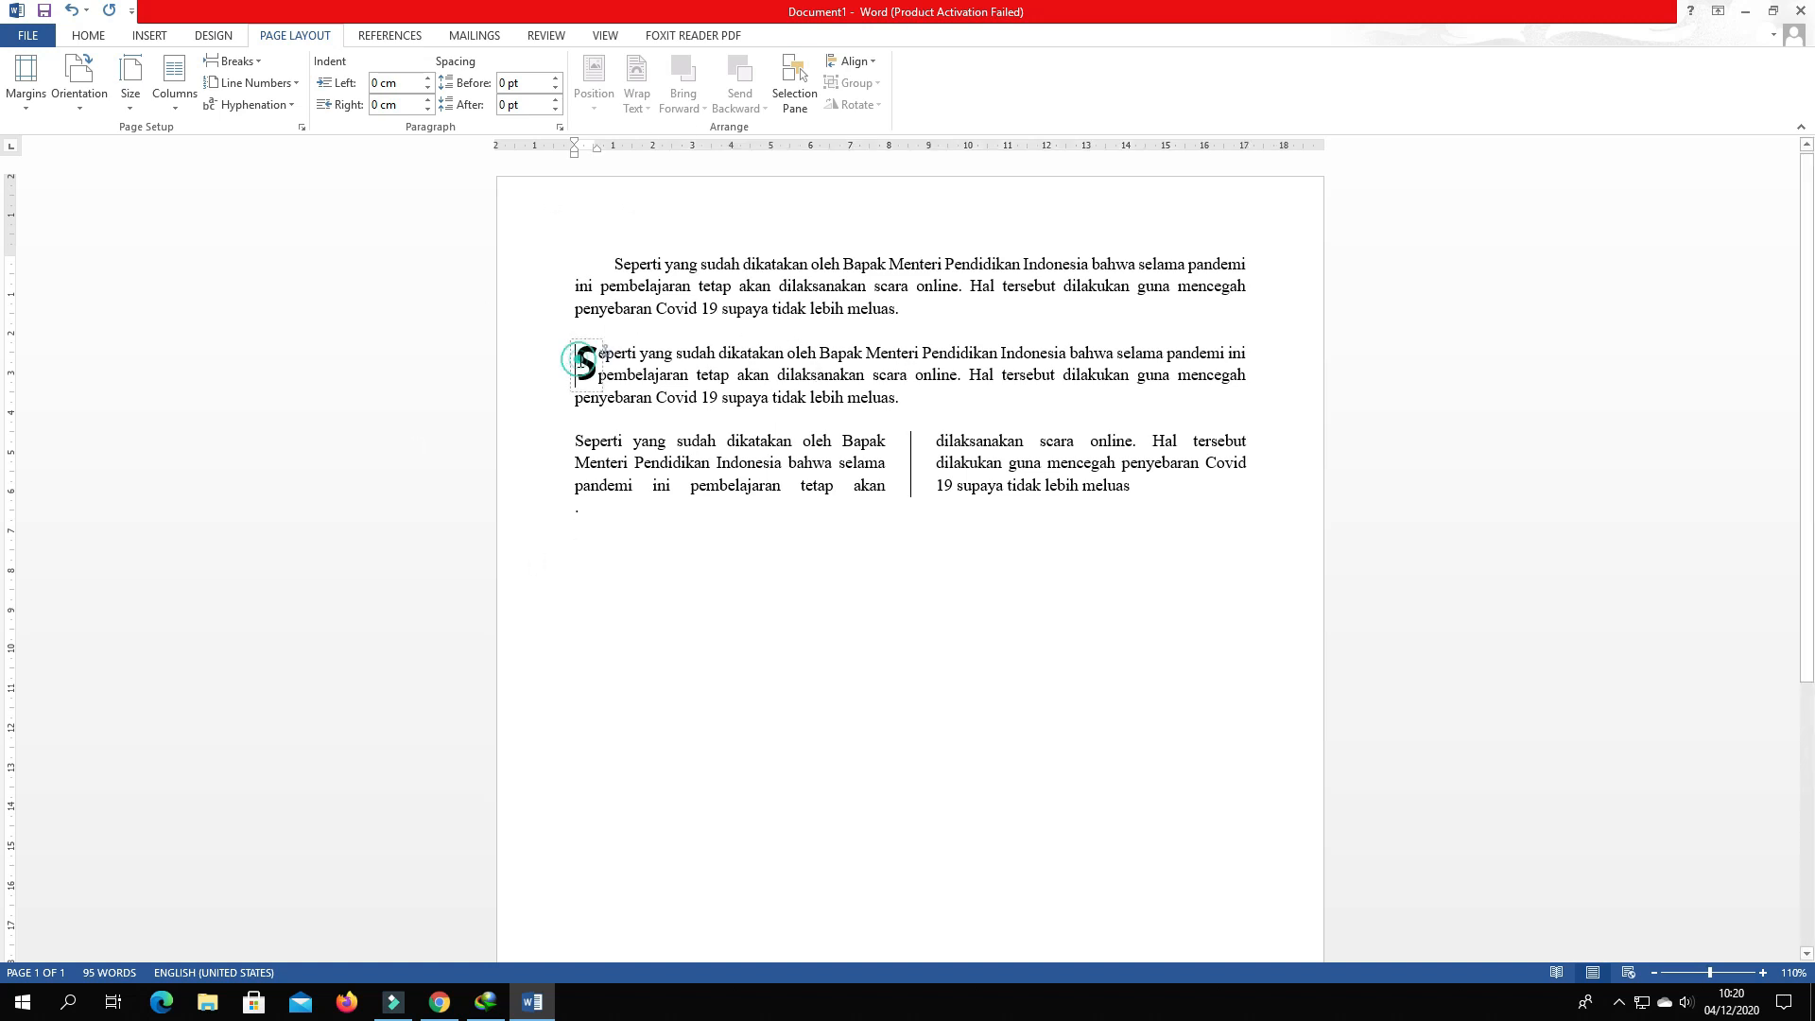
pyautogui.click(620, 457)
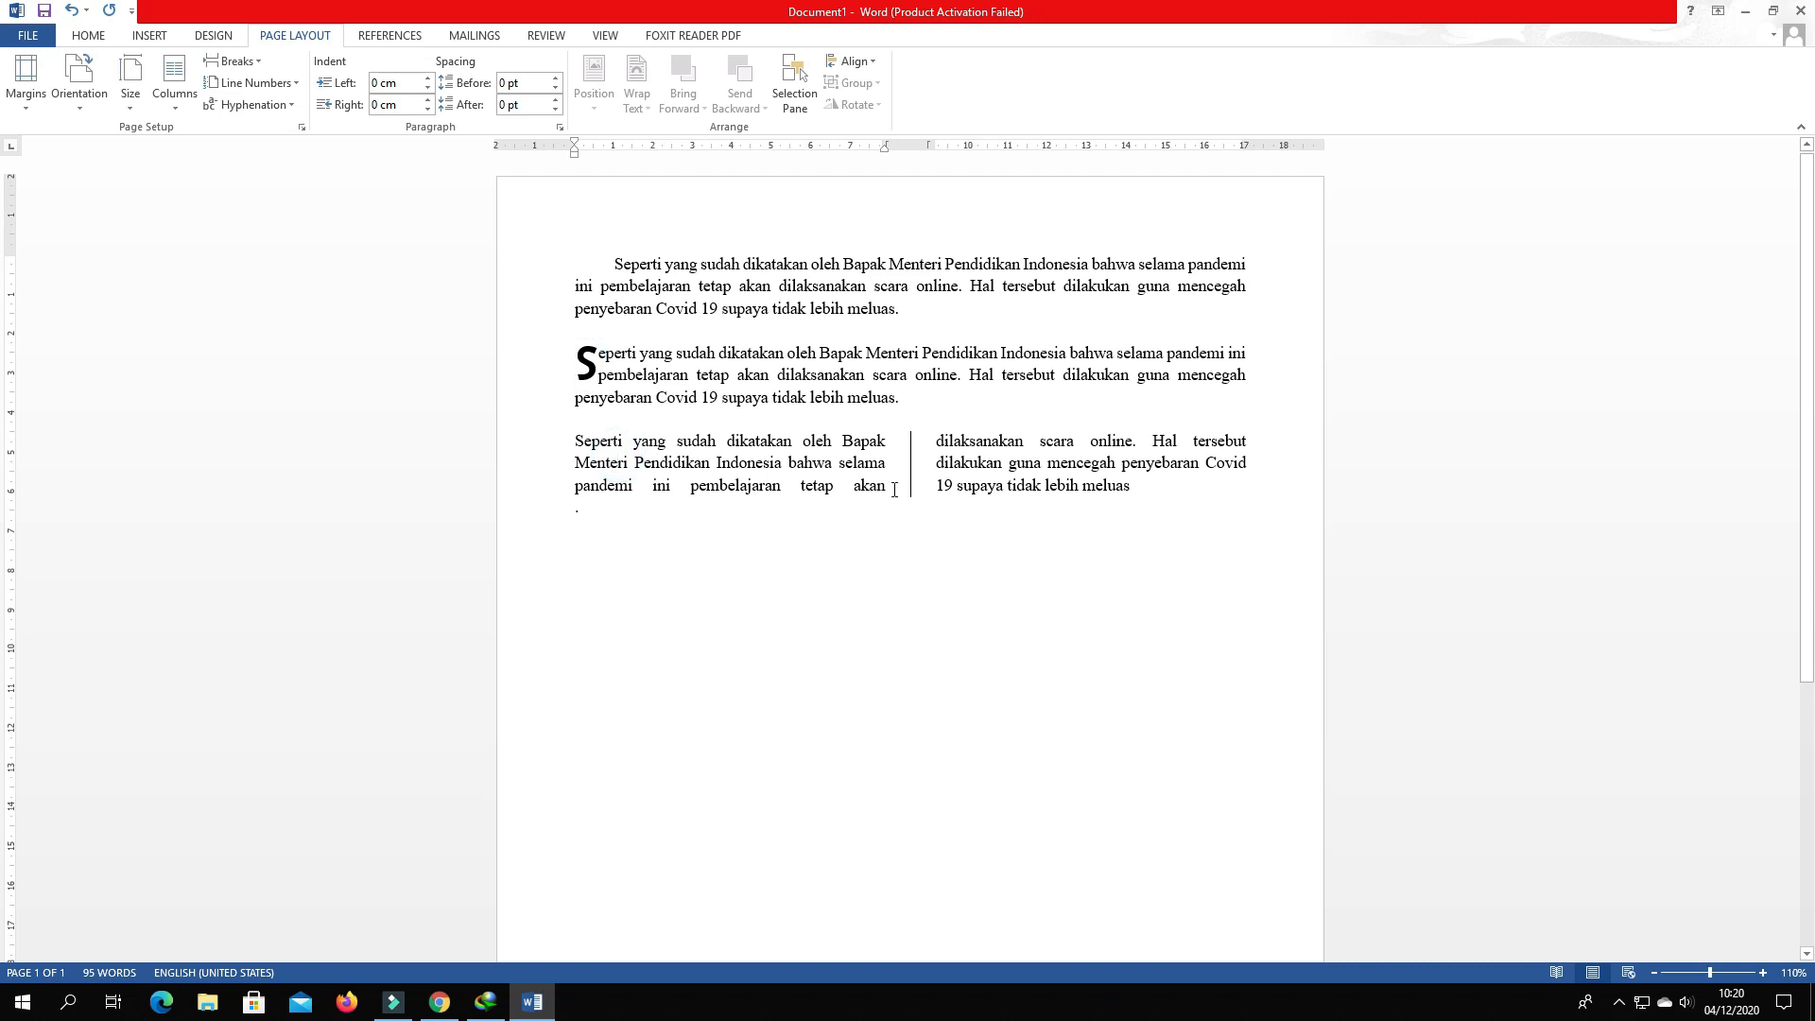
pyautogui.click(823, 583)
# - Select the letters "Se" at the start of the two-column paragraph and open the detailed drop cap options
pyautogui.moveTo(591, 445); pyautogui.dragTo(568, 446)
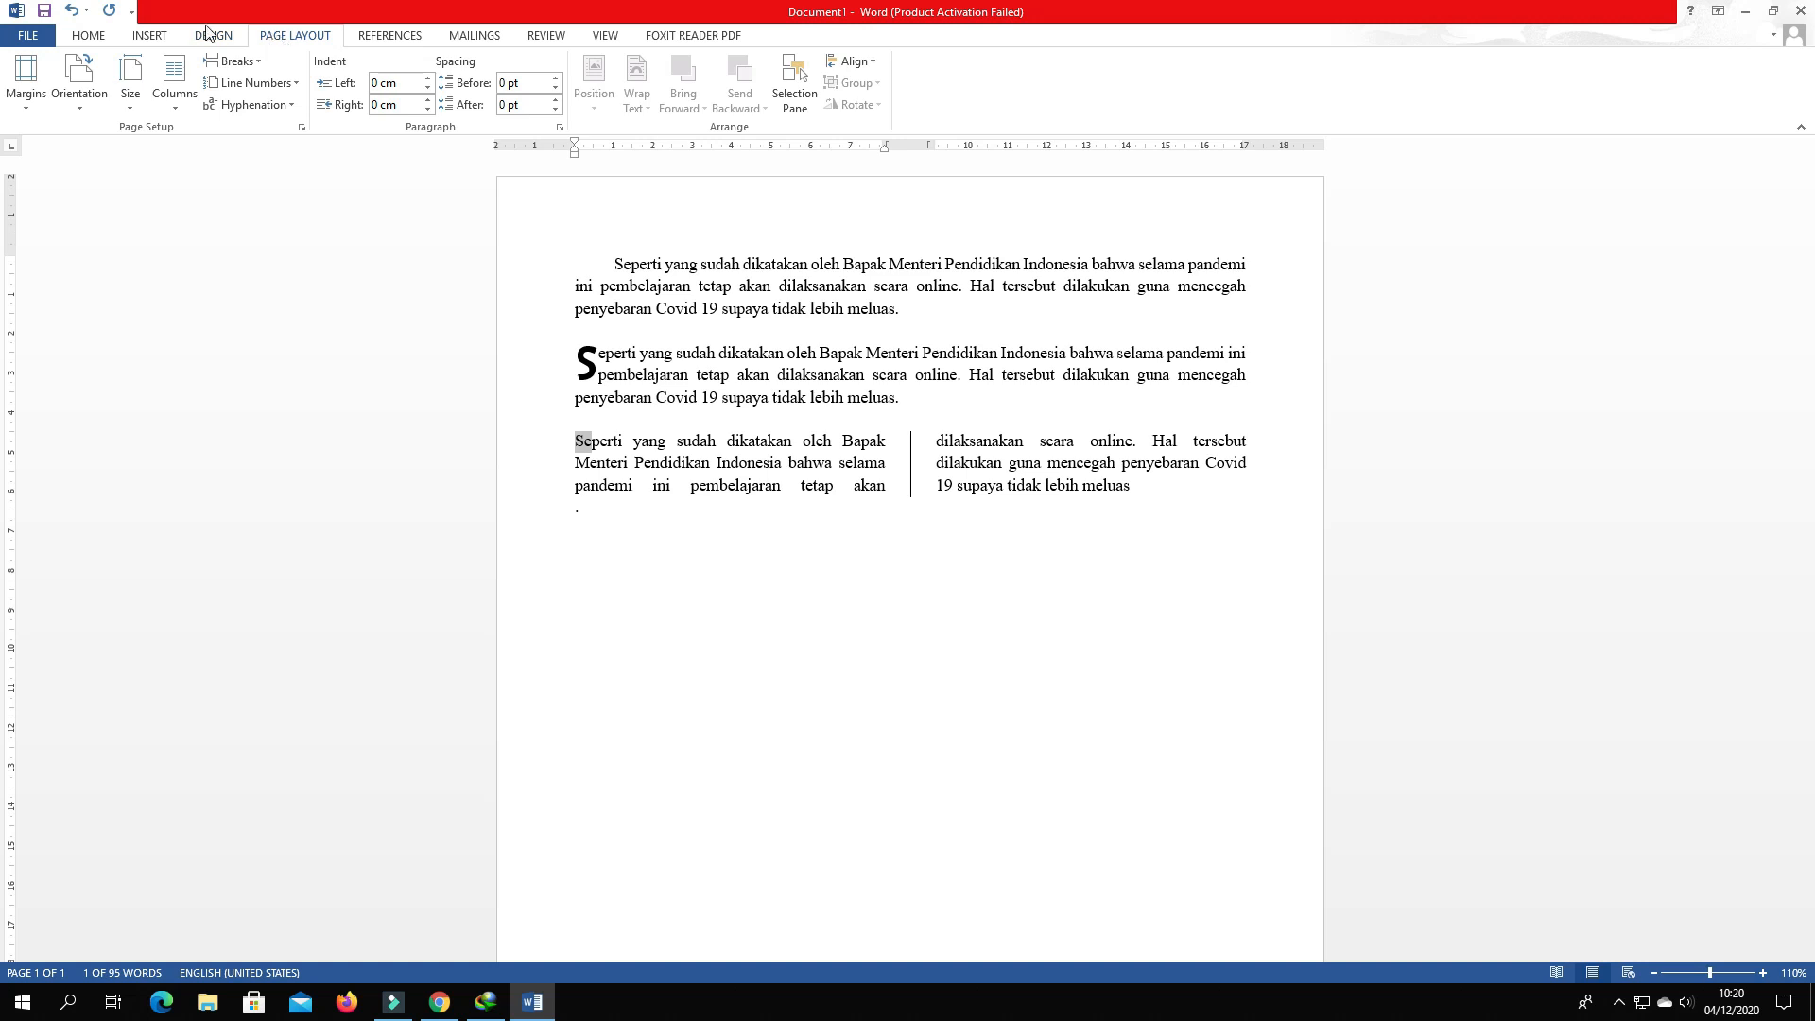
pyautogui.click(147, 36)
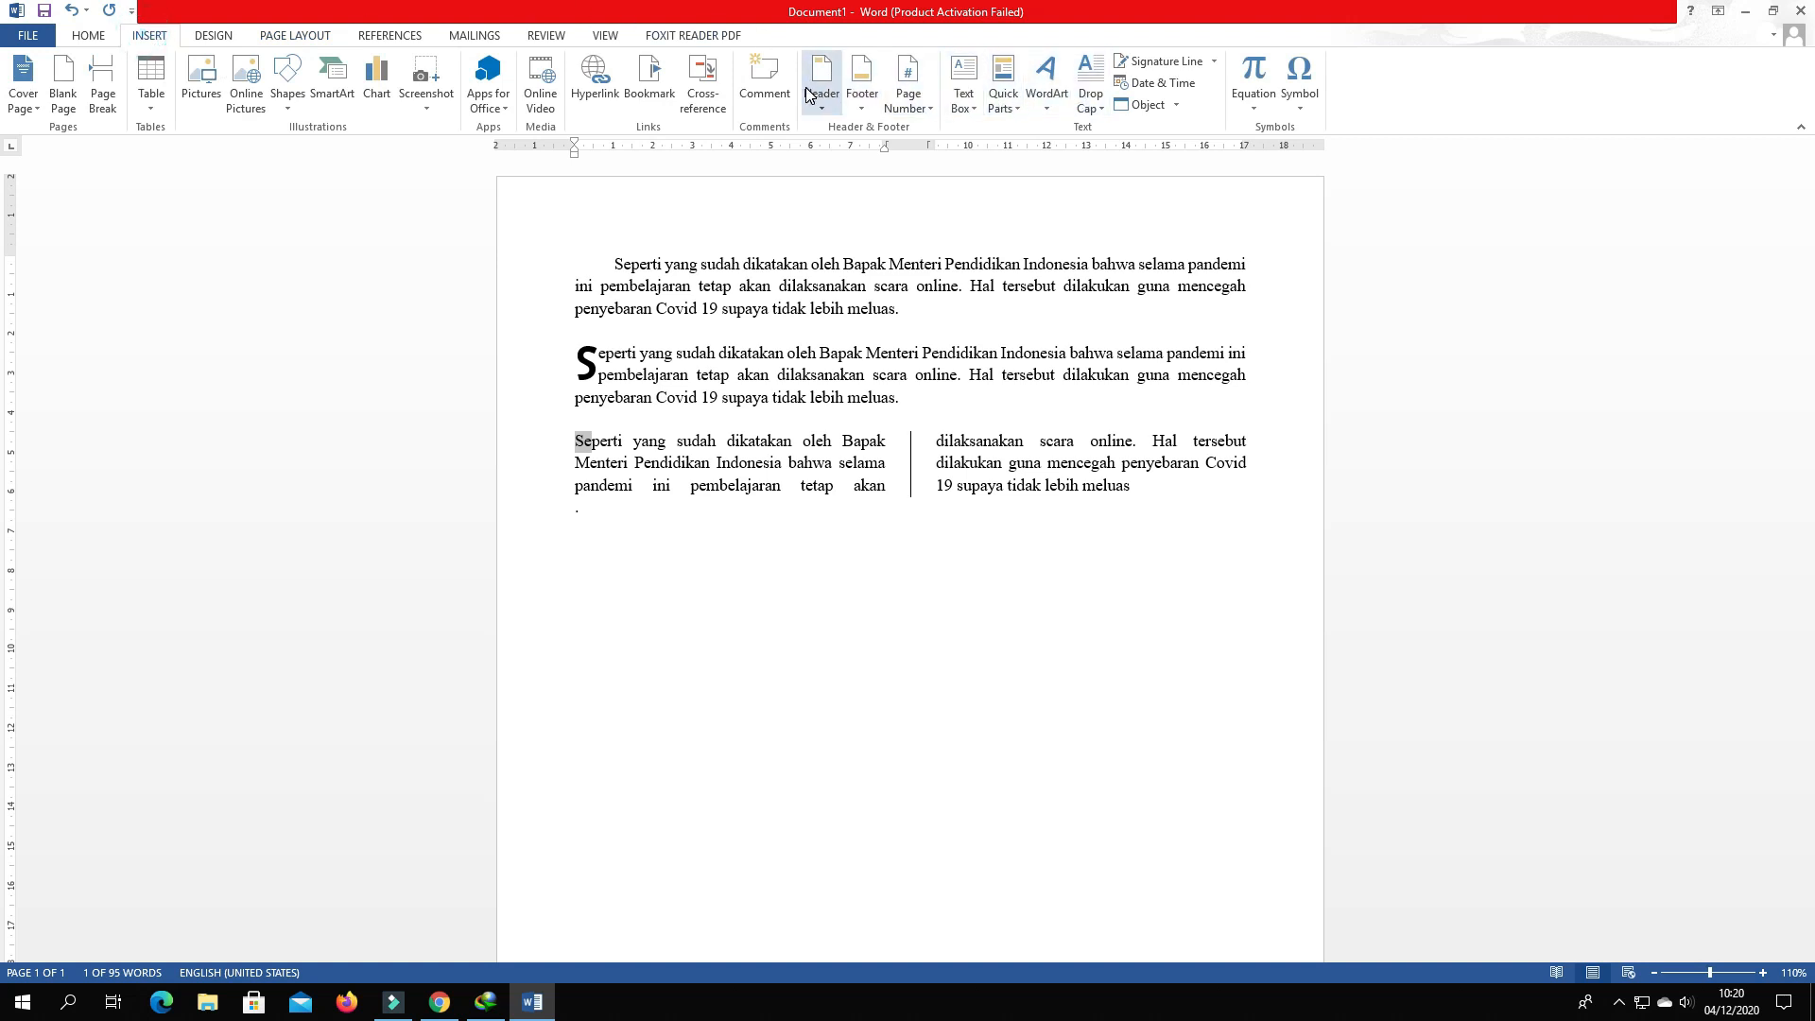
pyautogui.click(152, 38)
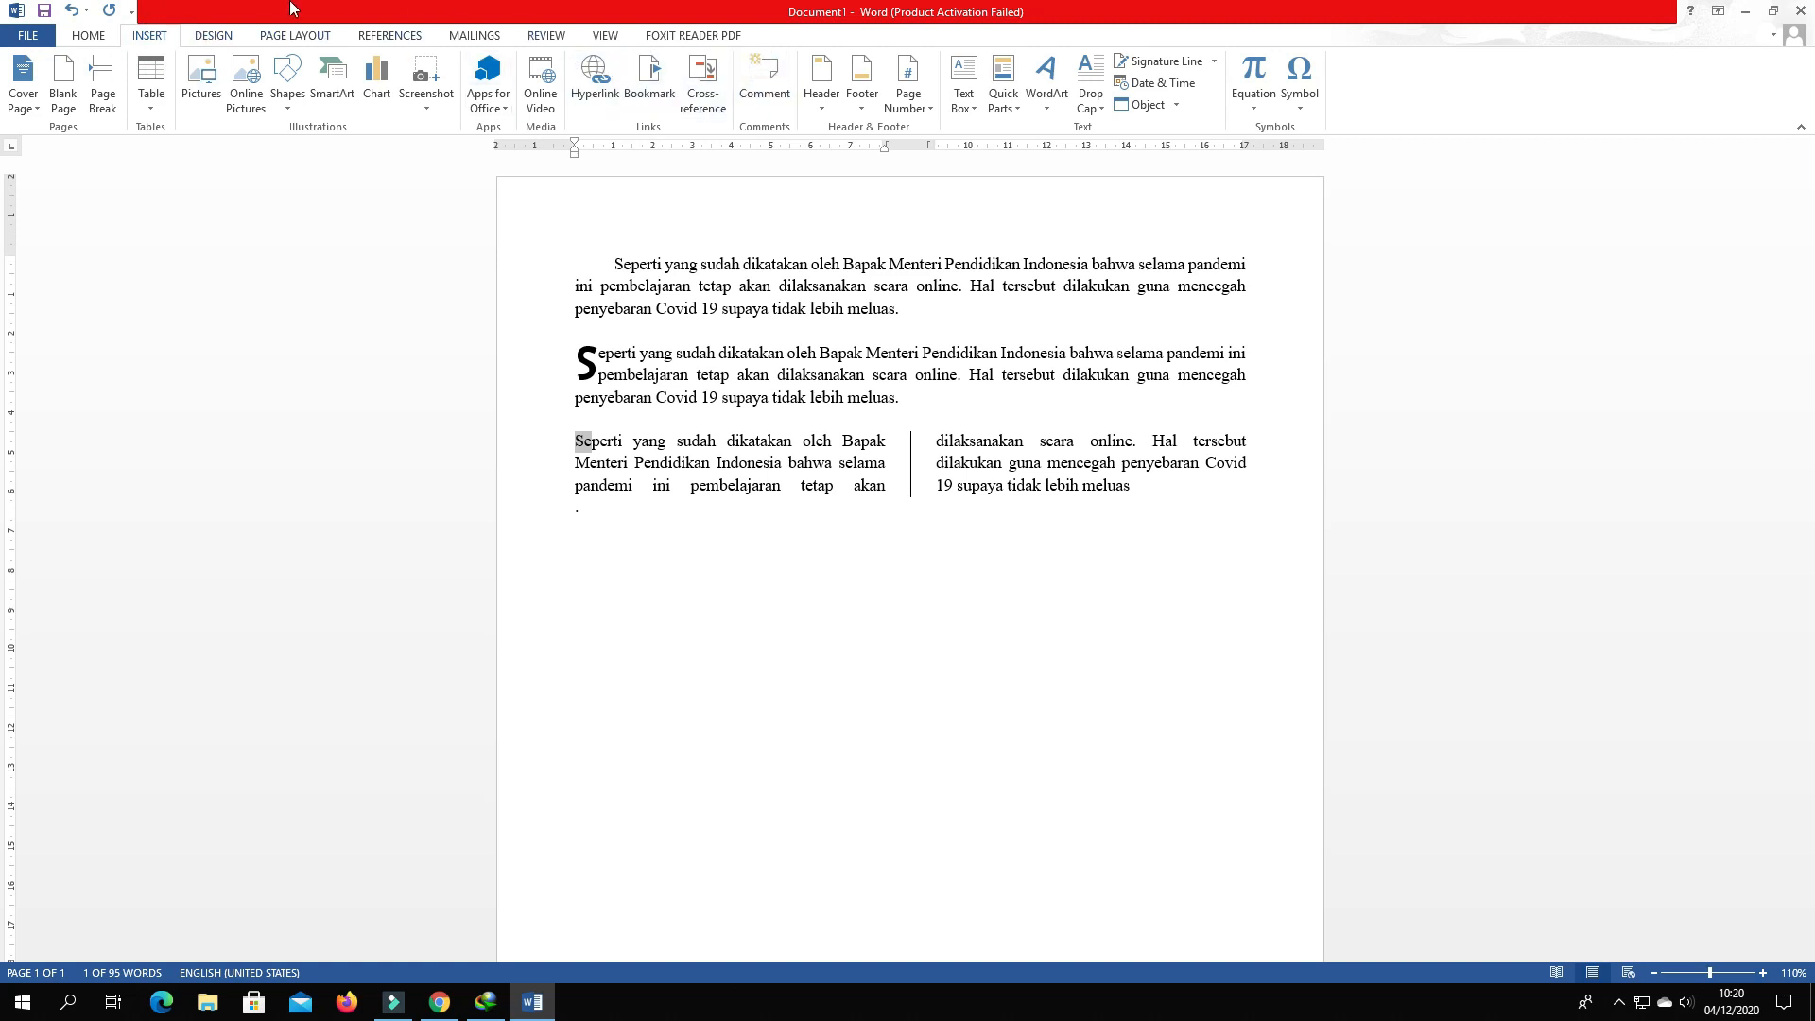
pyautogui.click(213, 38)
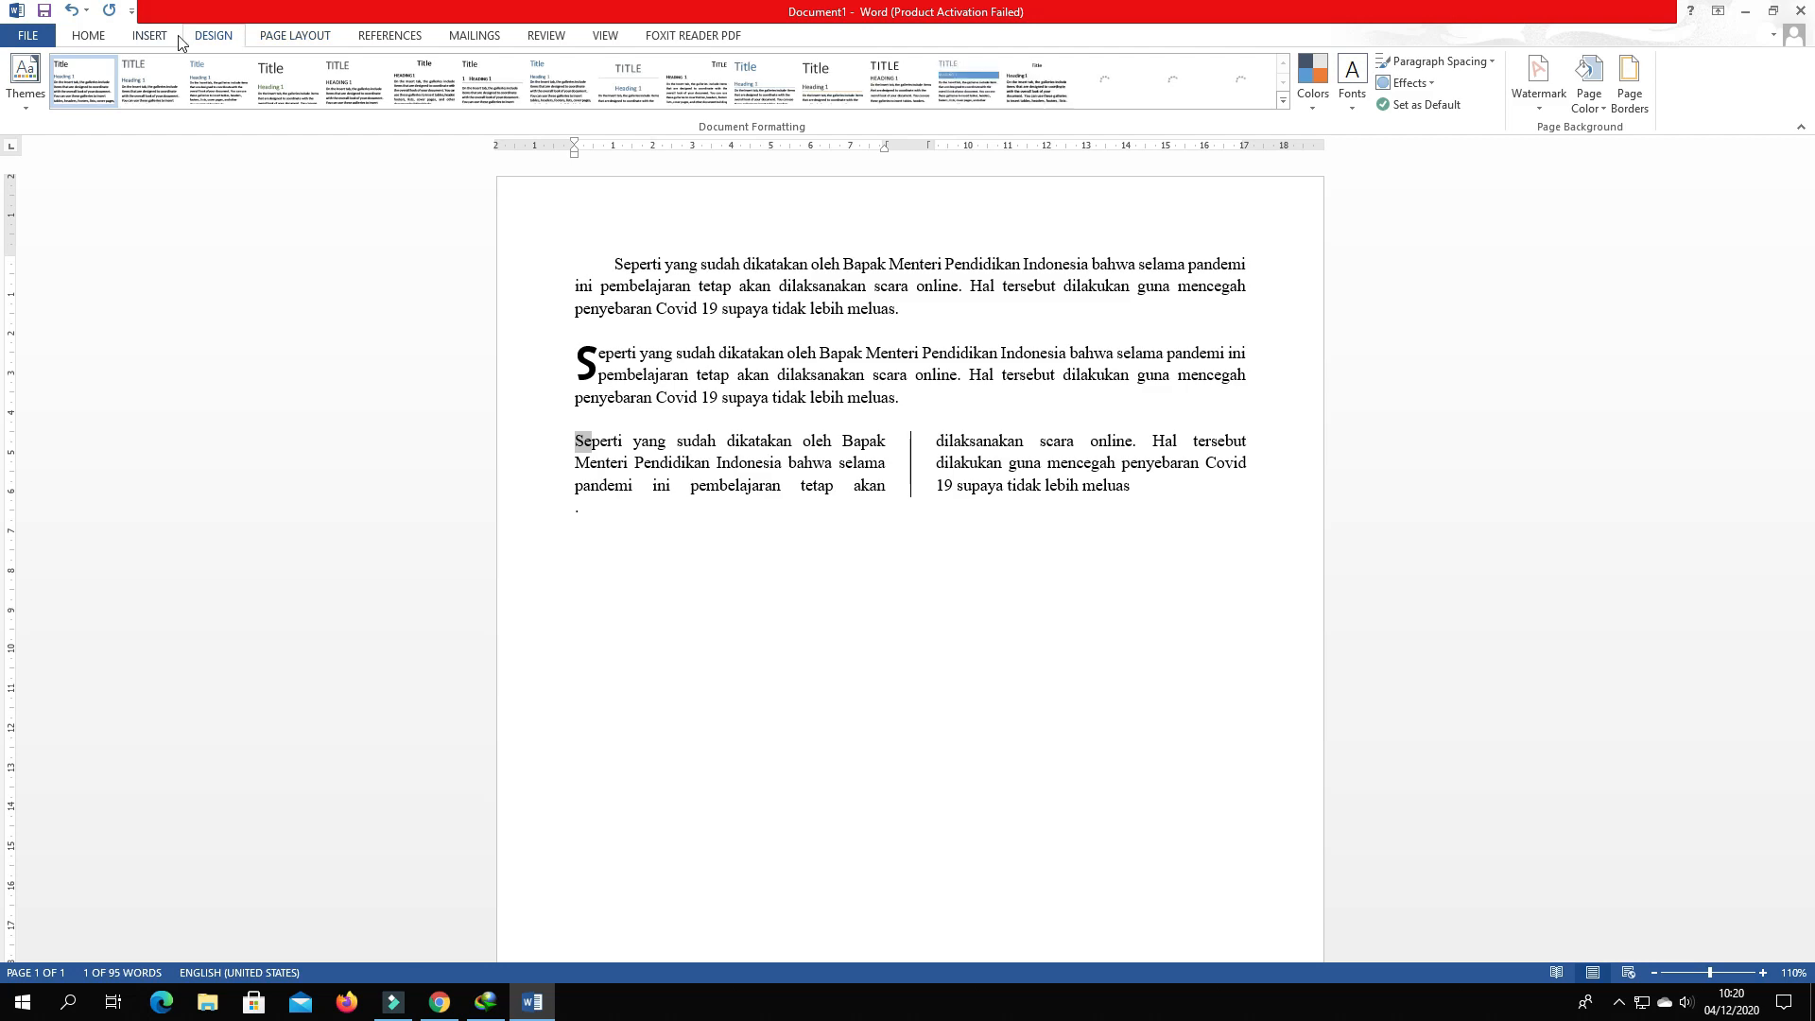
pyautogui.click(165, 36)
pyautogui.click(219, 38)
pyautogui.click(281, 40)
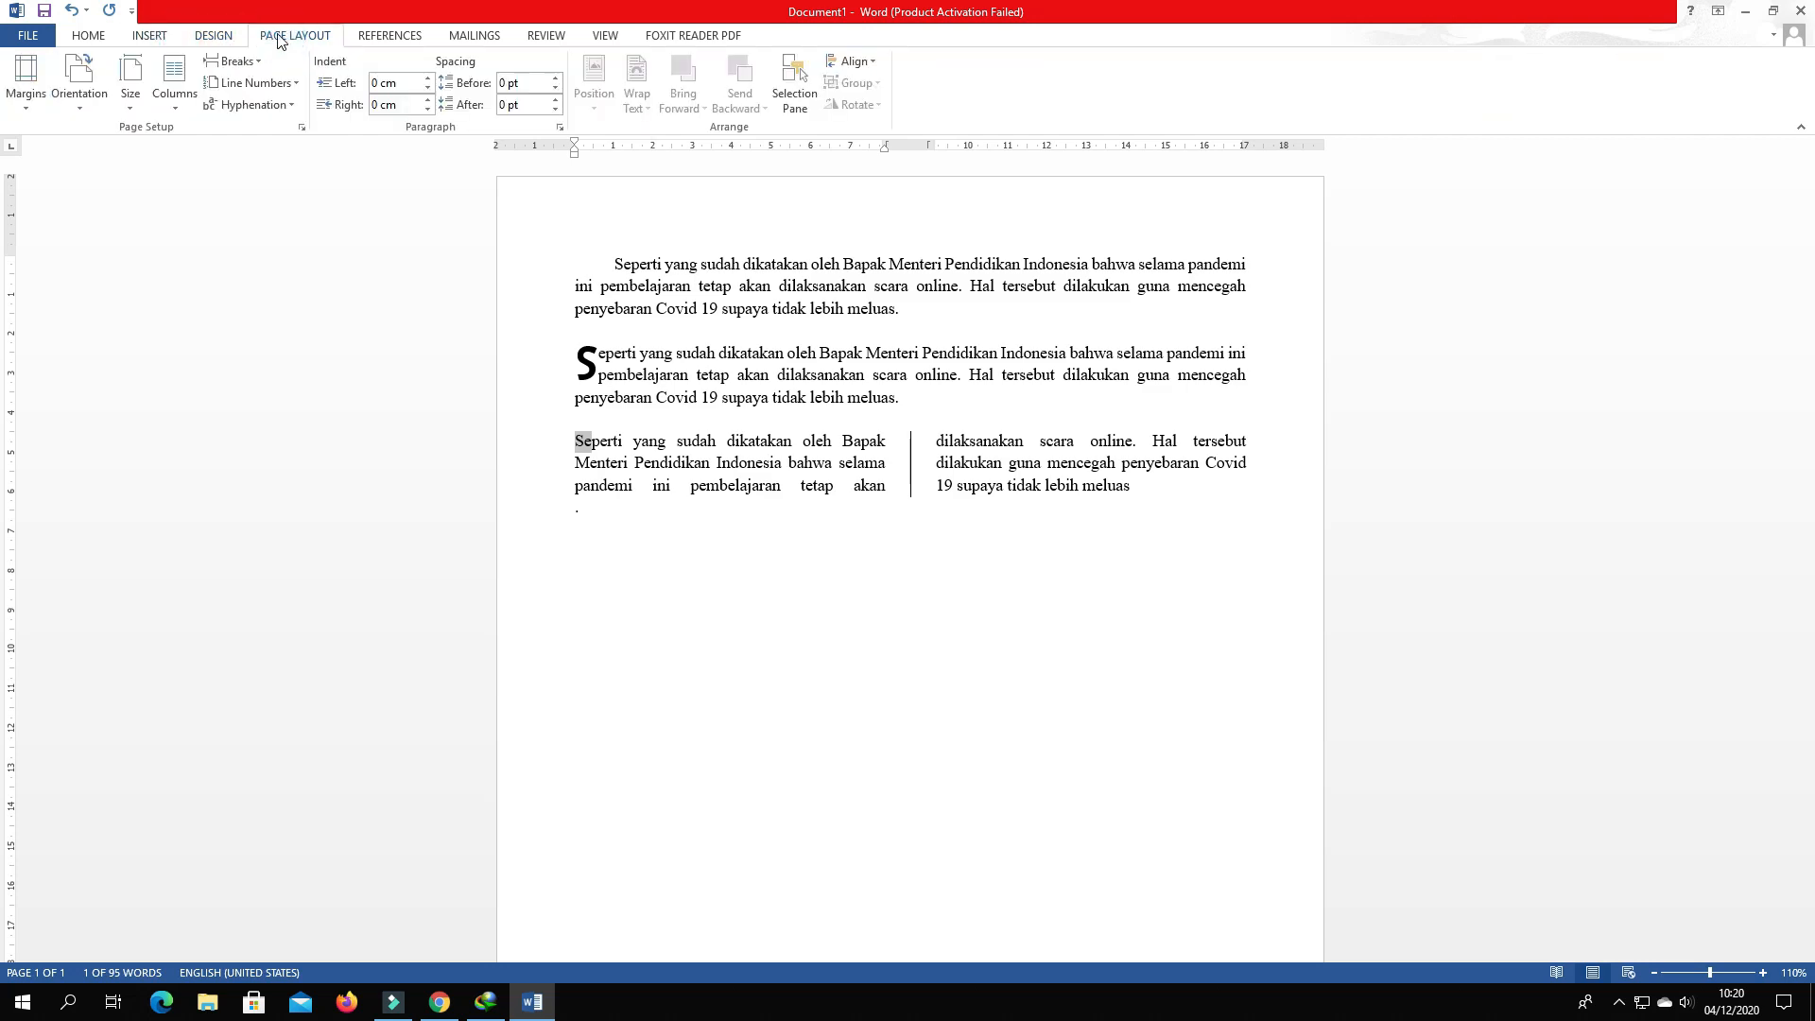
pyautogui.click(91, 38)
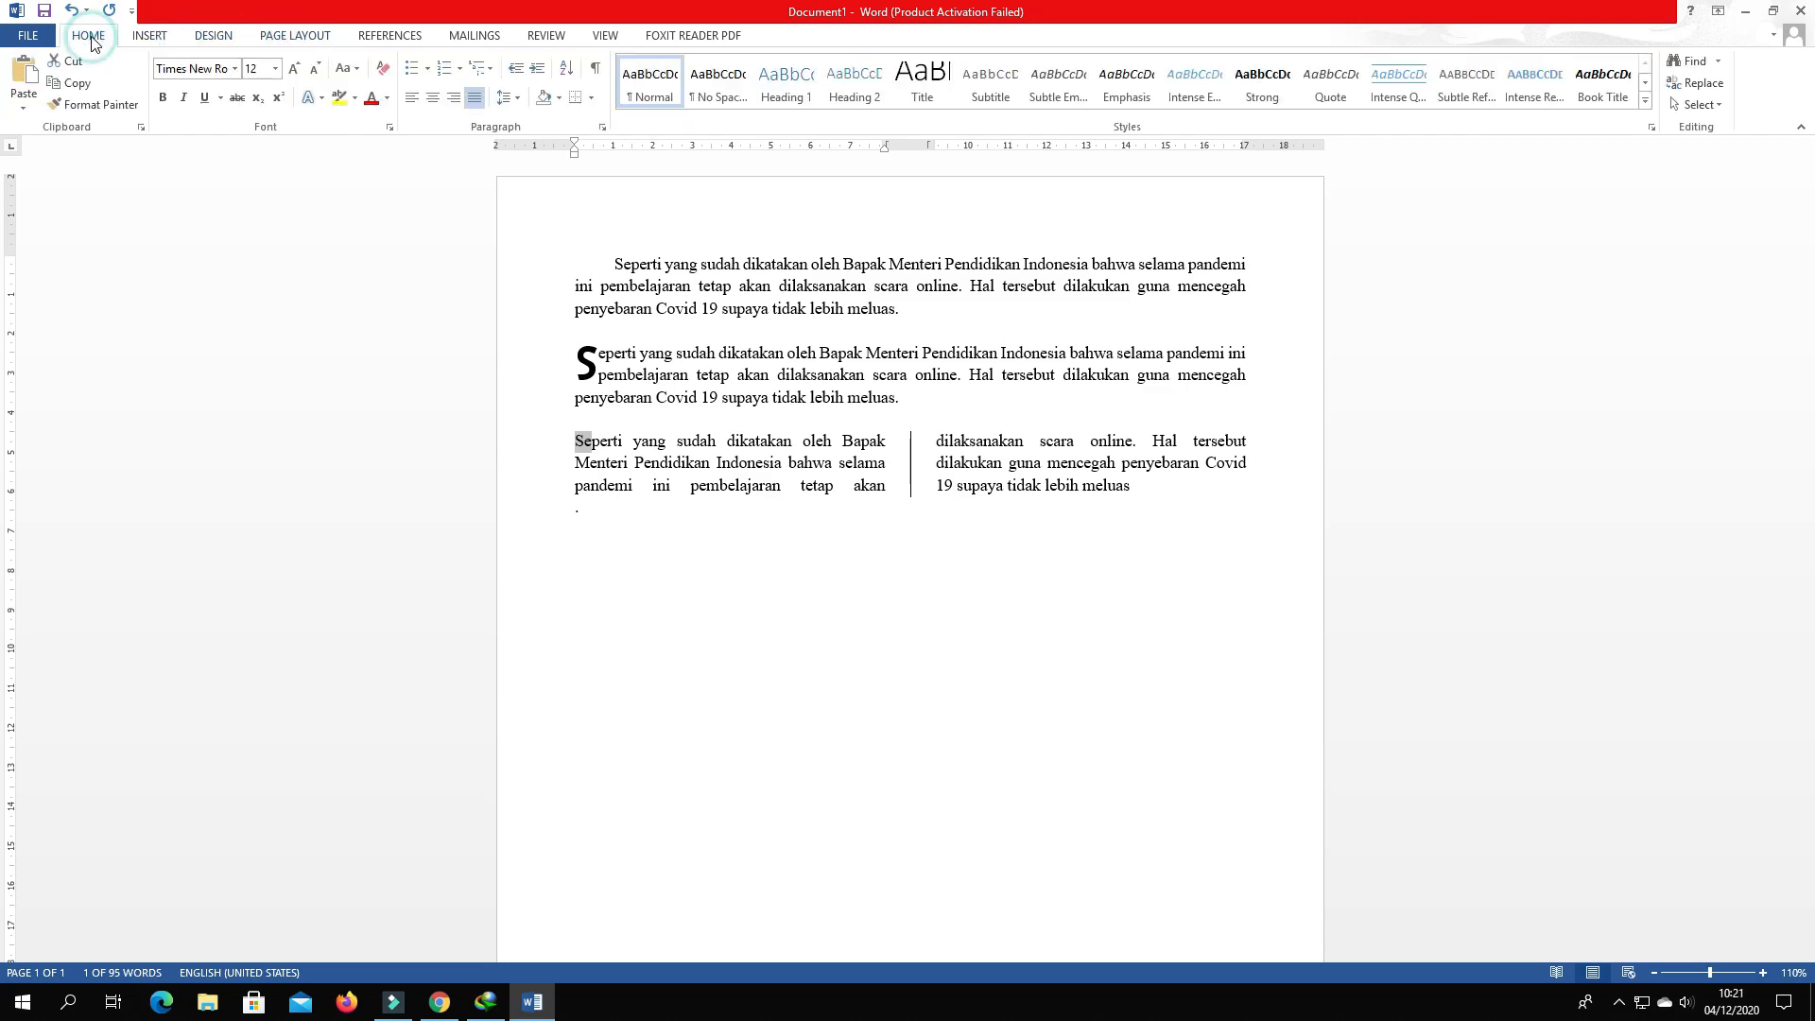
pyautogui.click(149, 36)
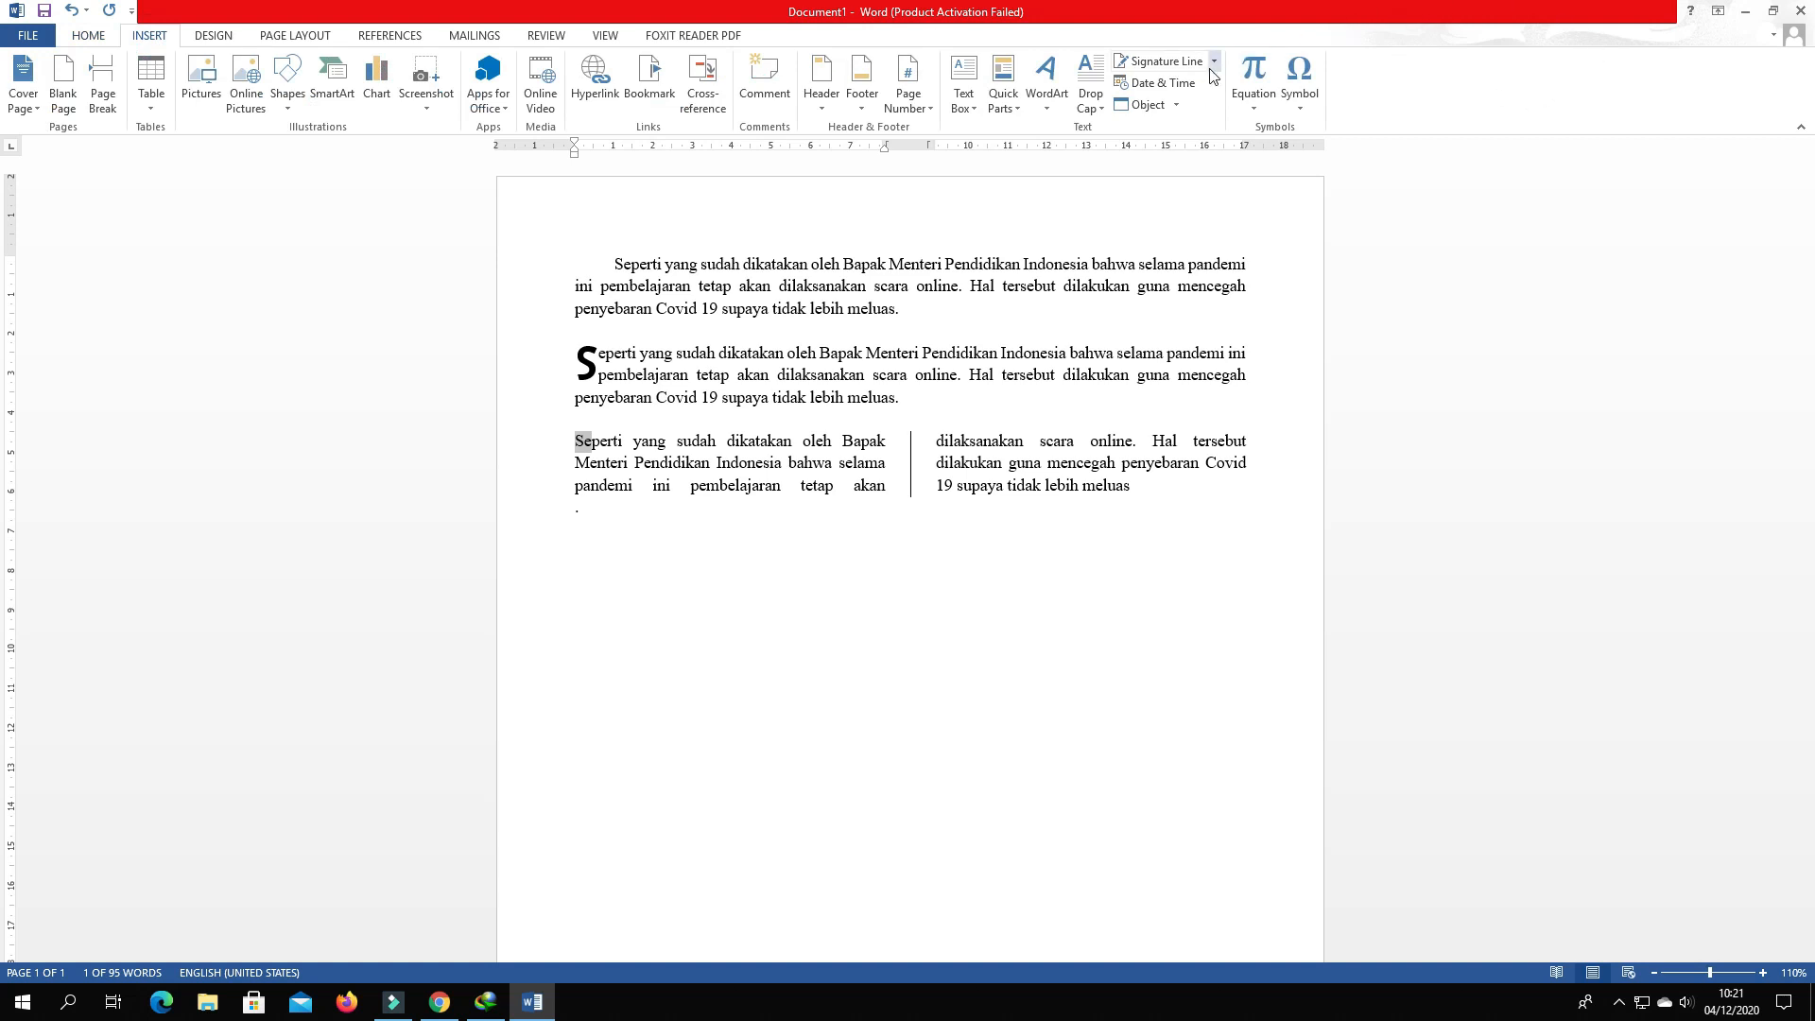
pyautogui.click(1103, 115)
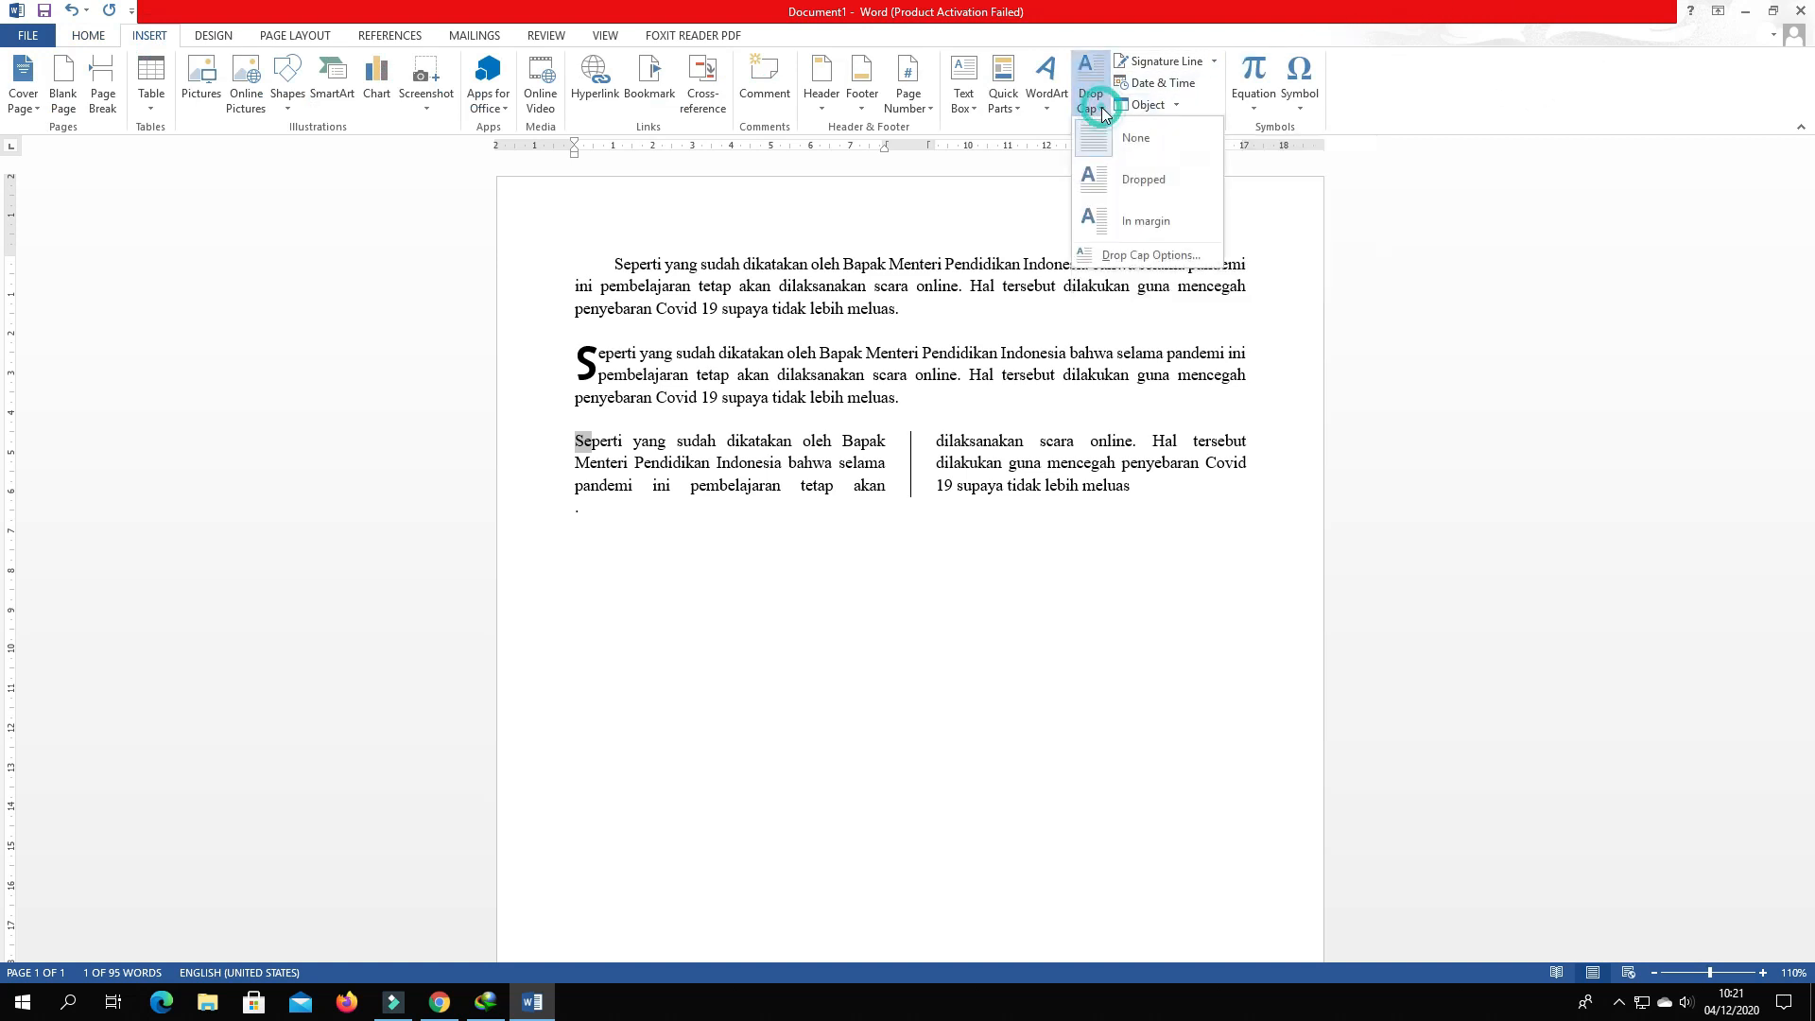
pyautogui.click(1084, 245)
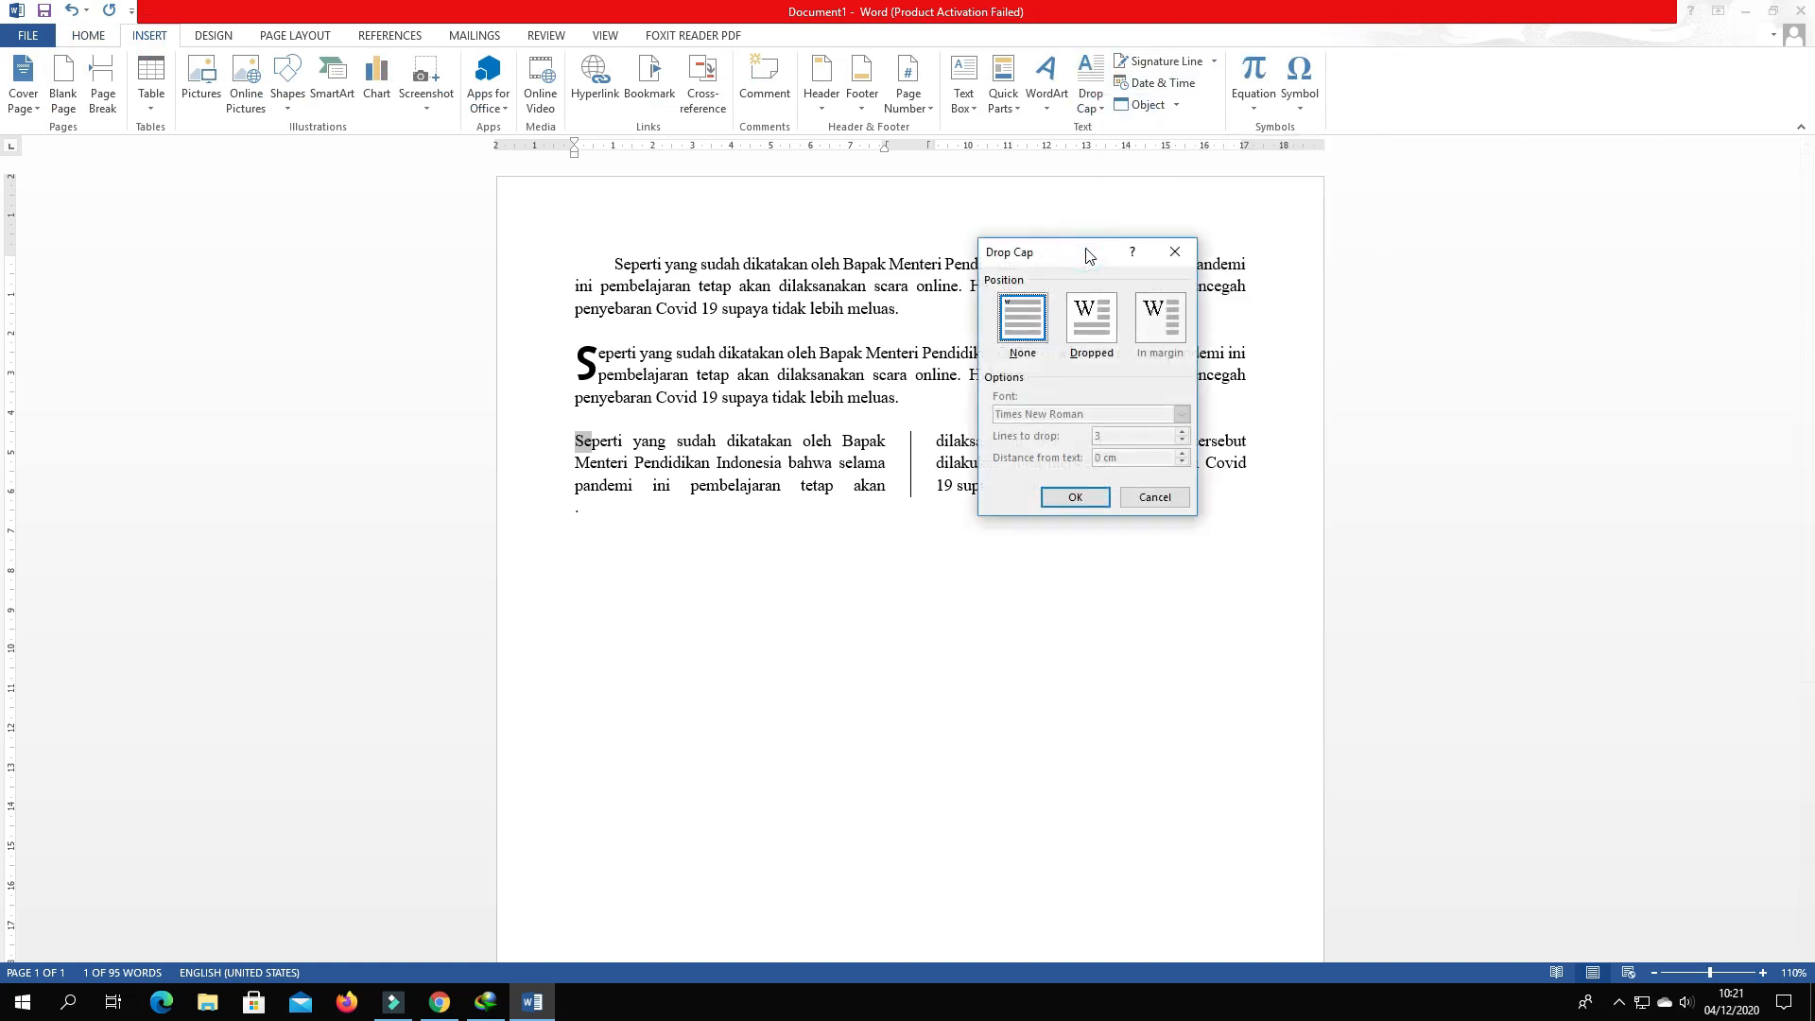
# - Apply a Dropped drop cap to "Se" in the MS Gothic font, spanning 2 lines
pyautogui.click(1086, 319)
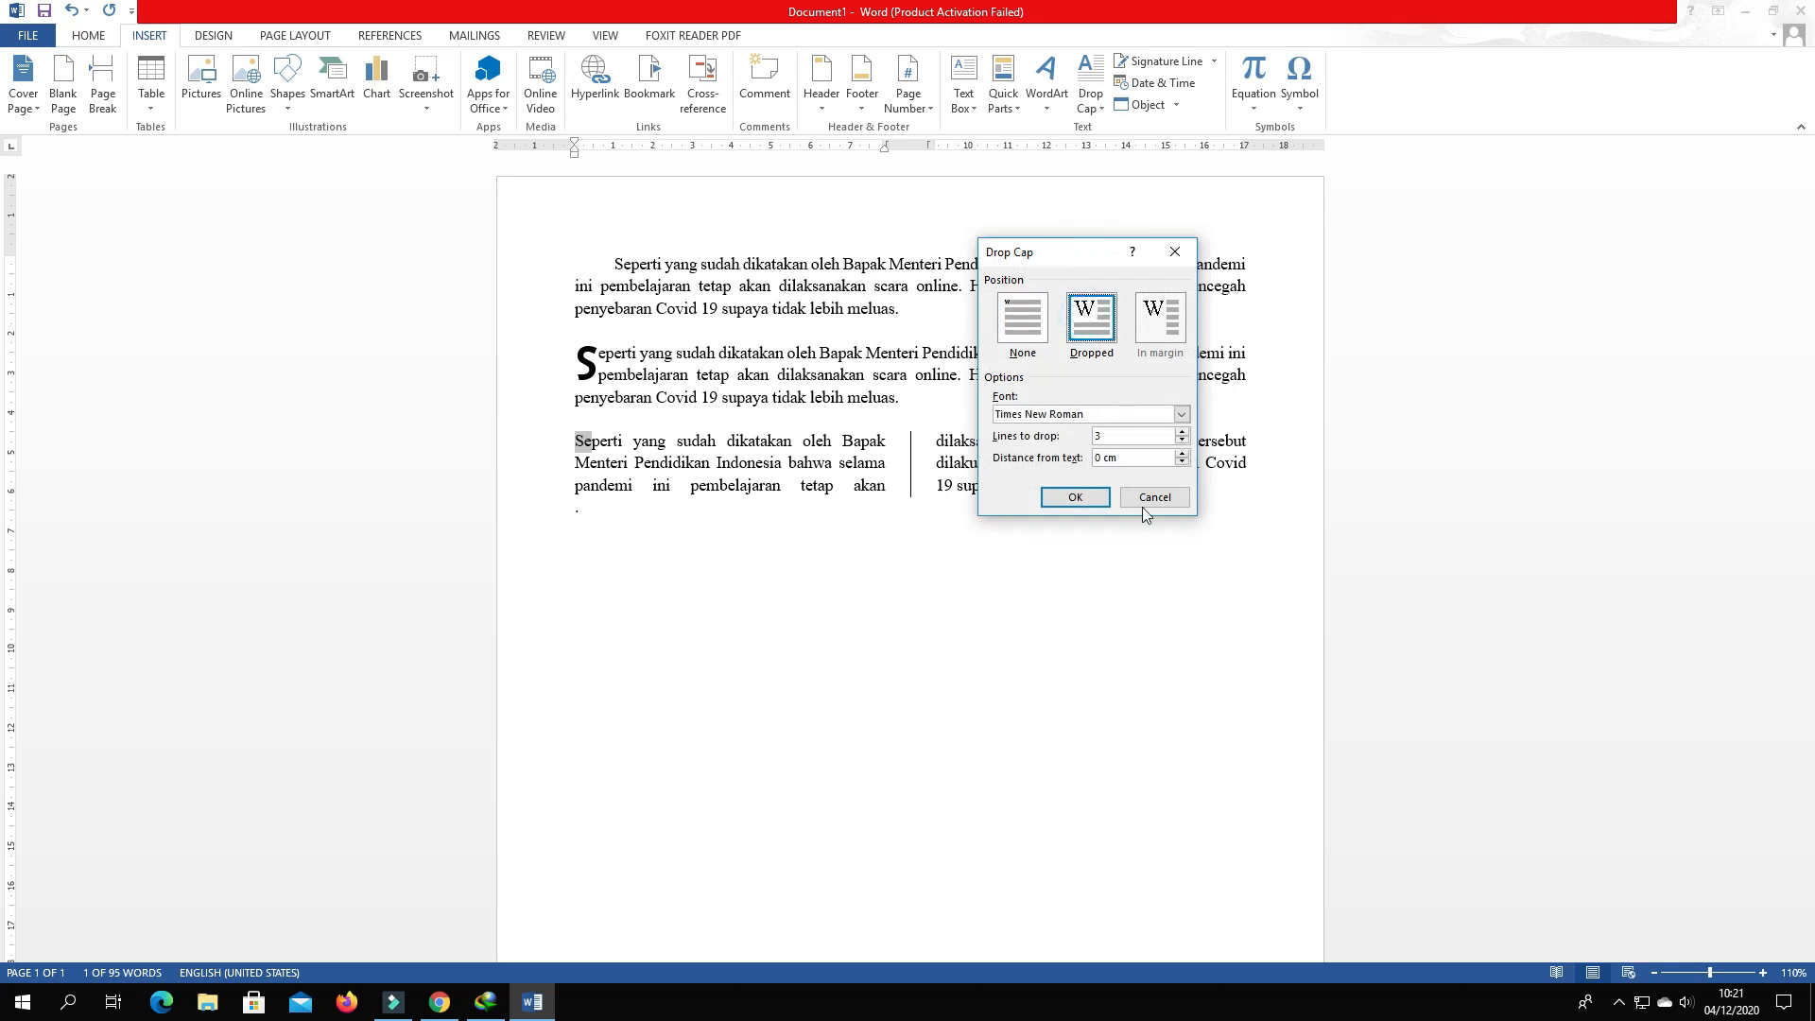
pyautogui.click(1182, 441)
pyautogui.click(1182, 417)
pyautogui.scroll(-4, 1062, 478)
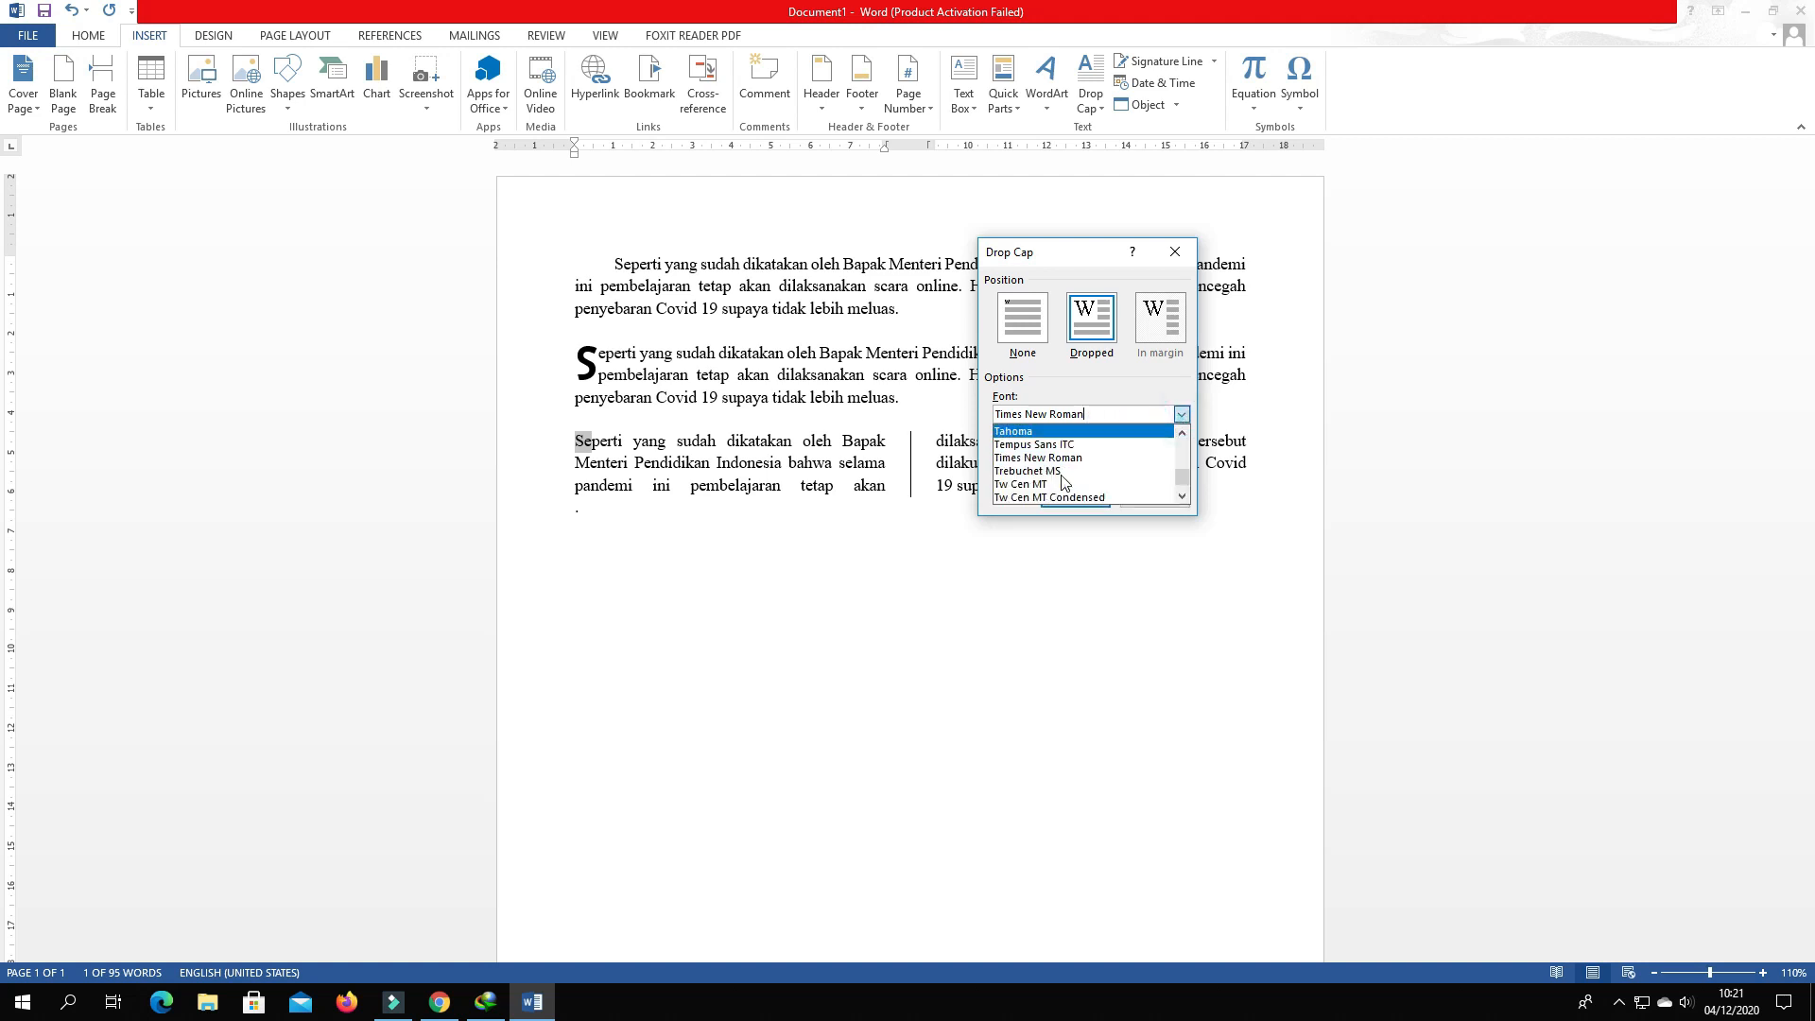
pyautogui.scroll(6, 1062, 482)
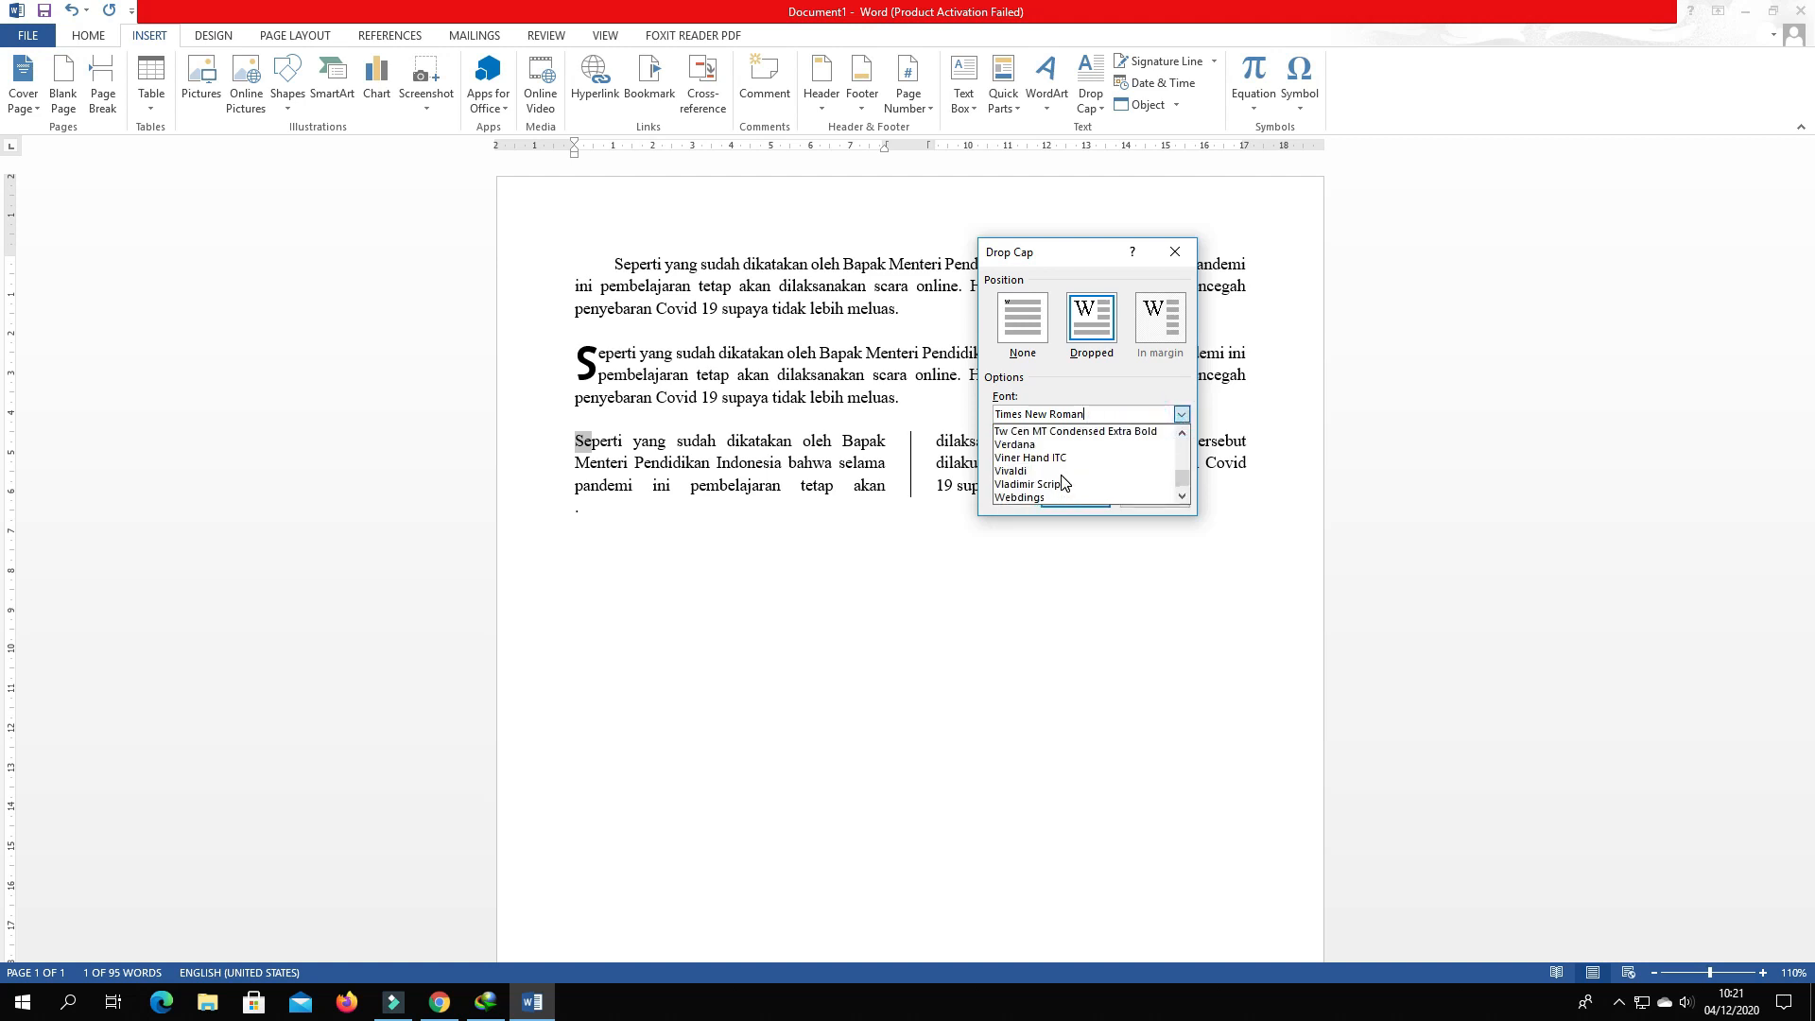
pyautogui.scroll(6, 1062, 482)
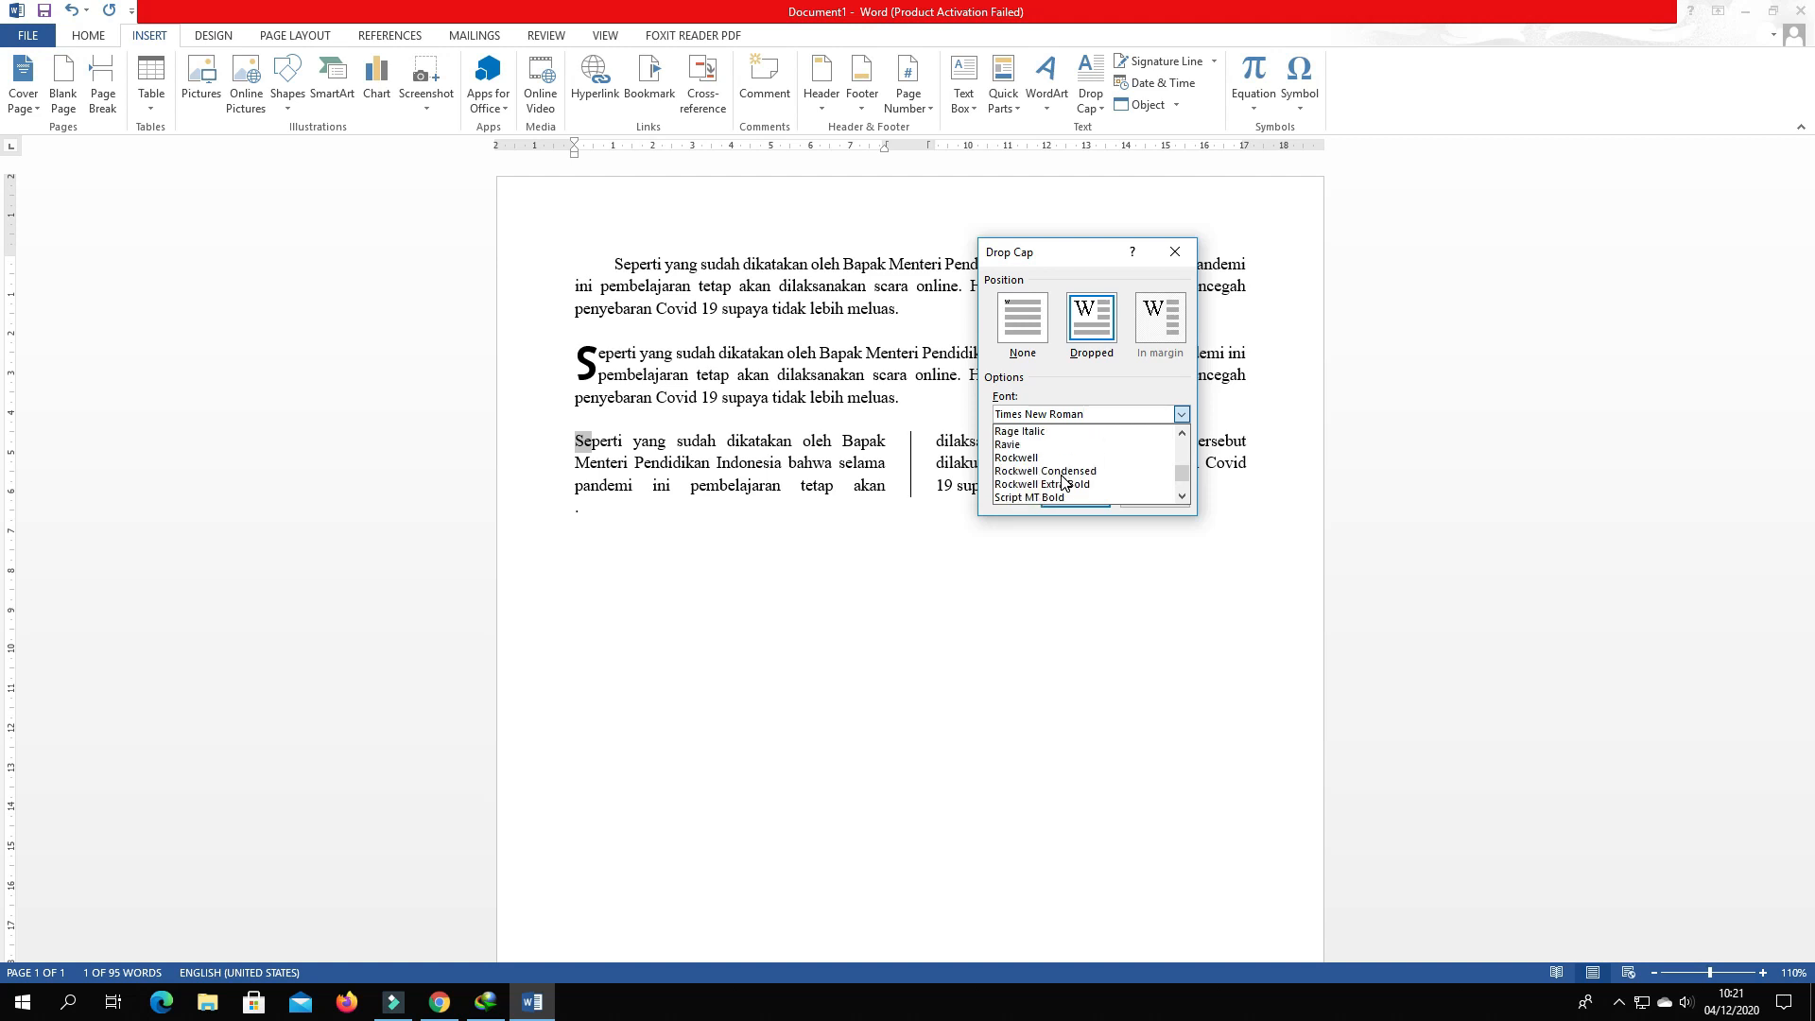
pyautogui.scroll(4, 1062, 482)
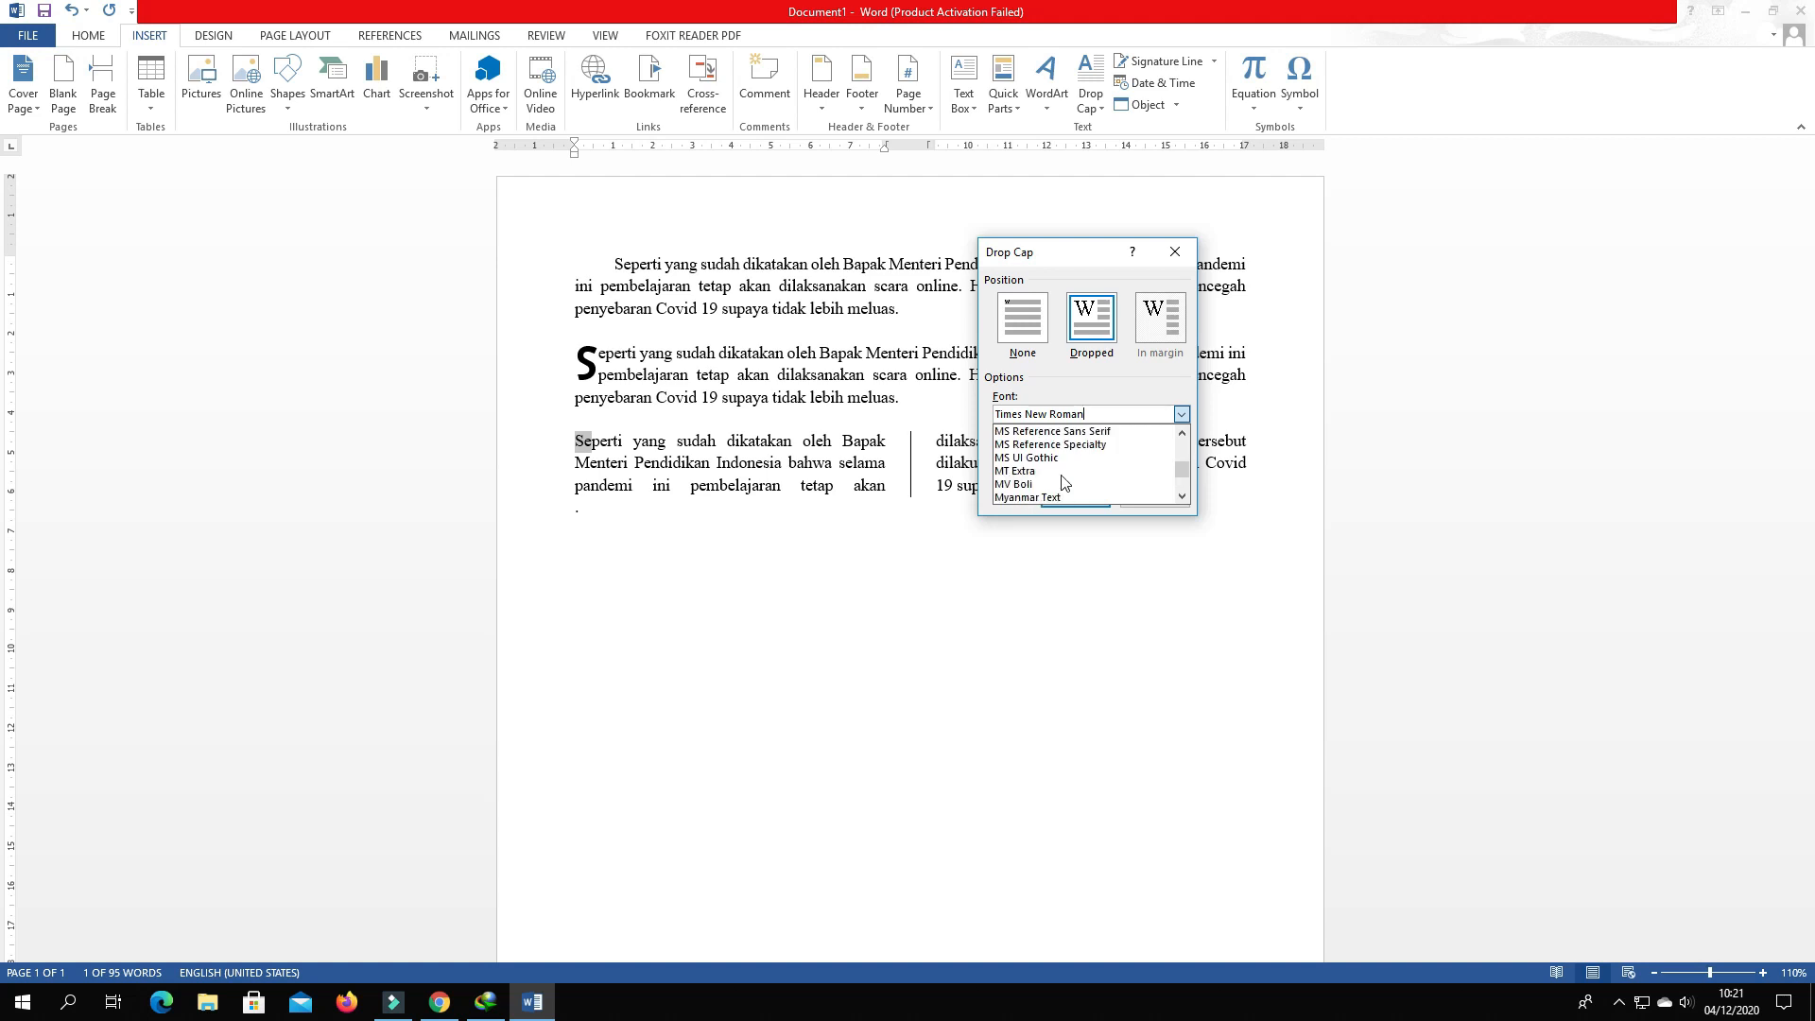
pyautogui.click(1056, 435)
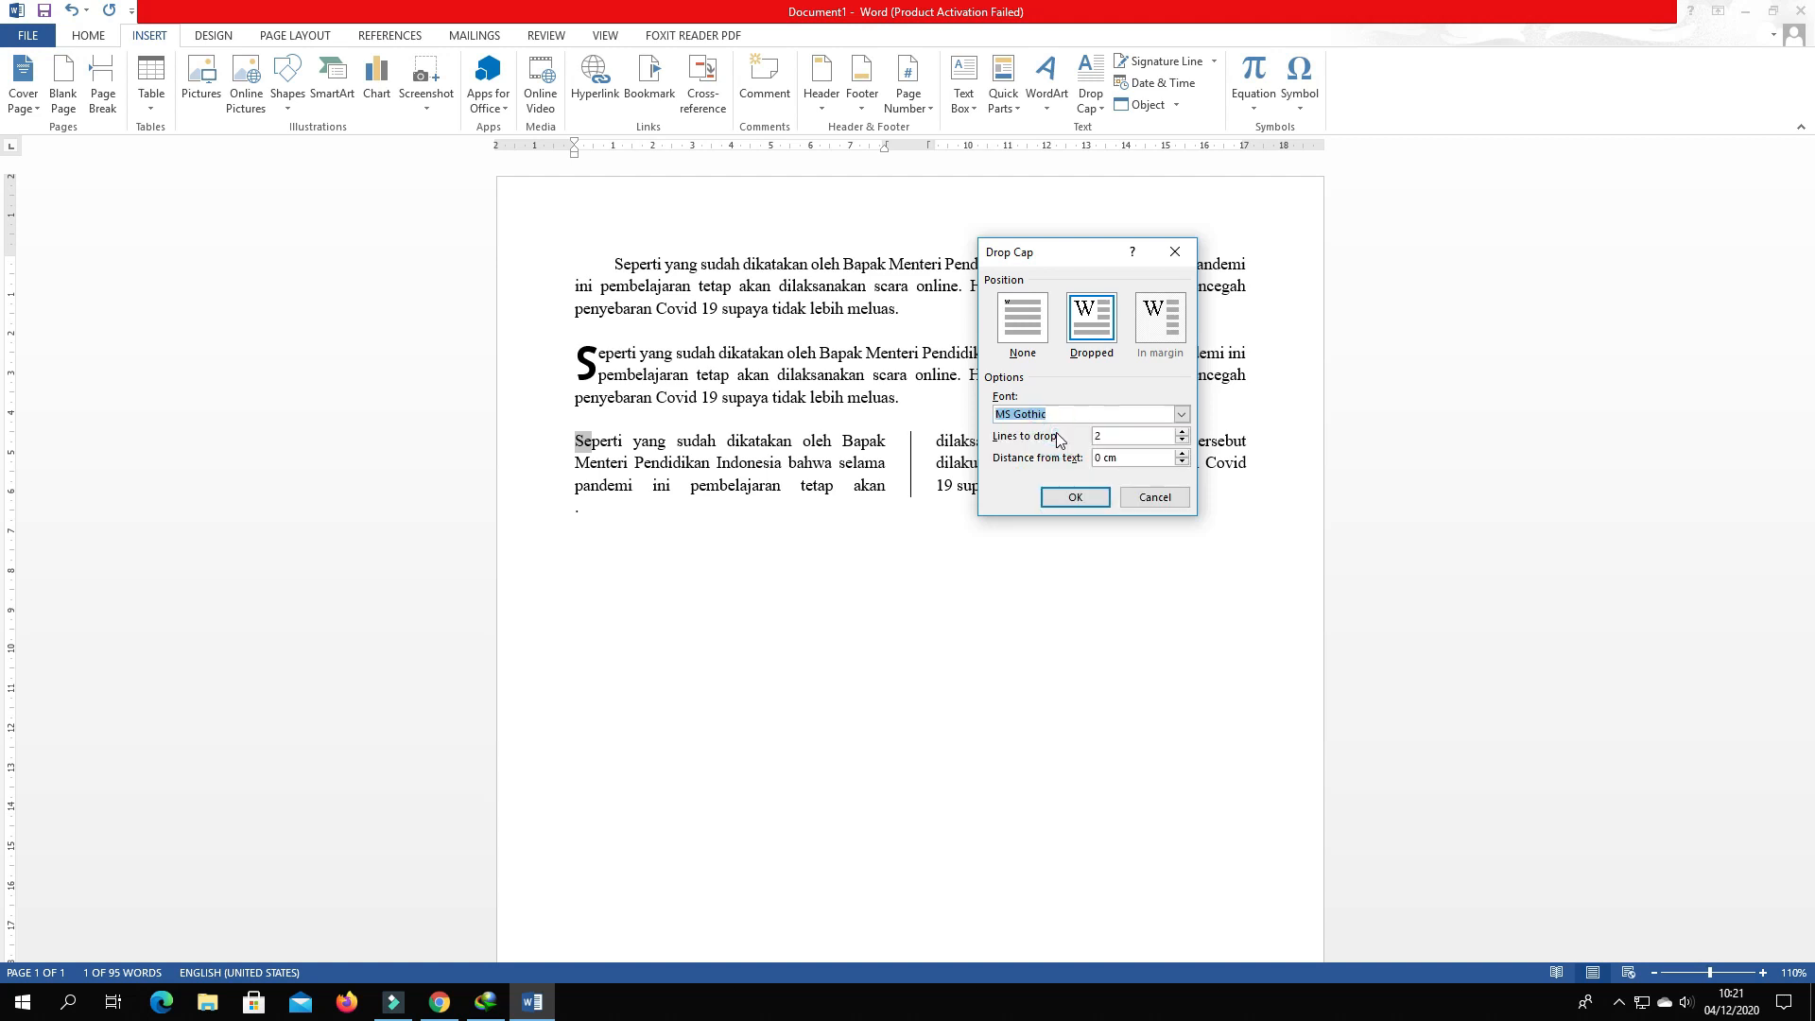
pyautogui.click(1077, 500)
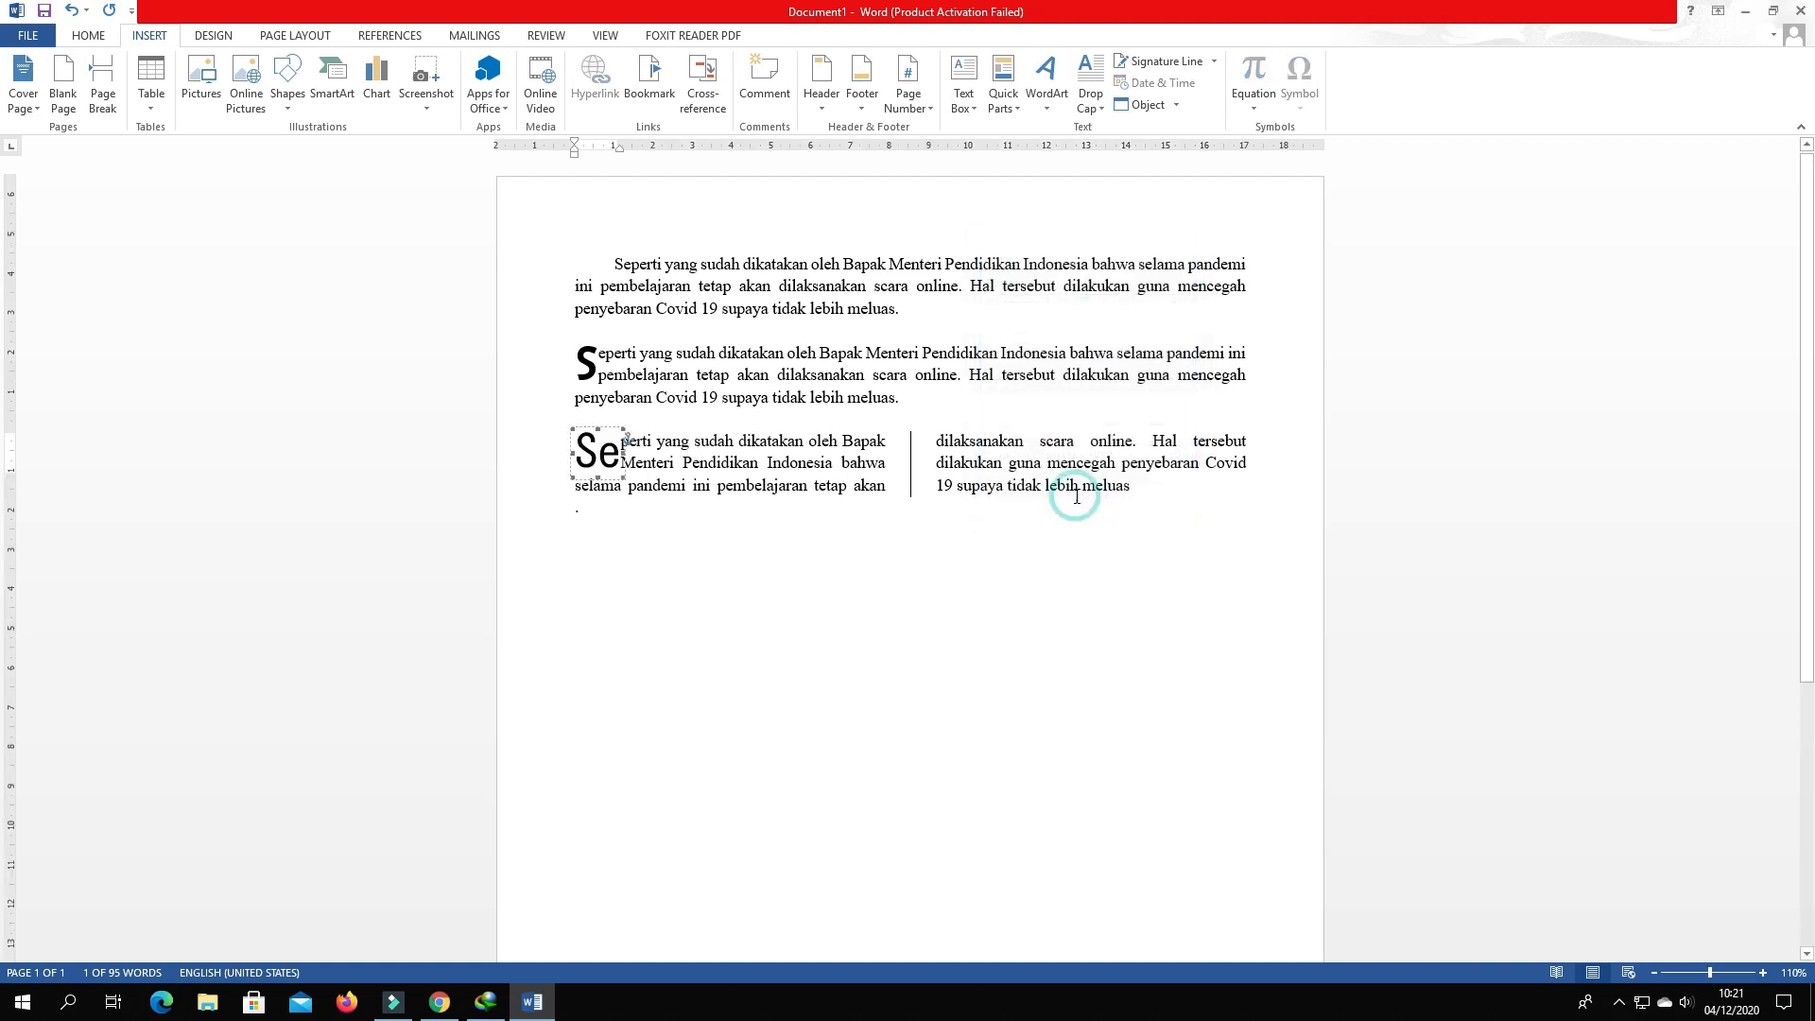
# - Enter the heading "INDENTASI : ADA 4" on the empty line below the two-column paragraph
pyautogui.click(721, 534)
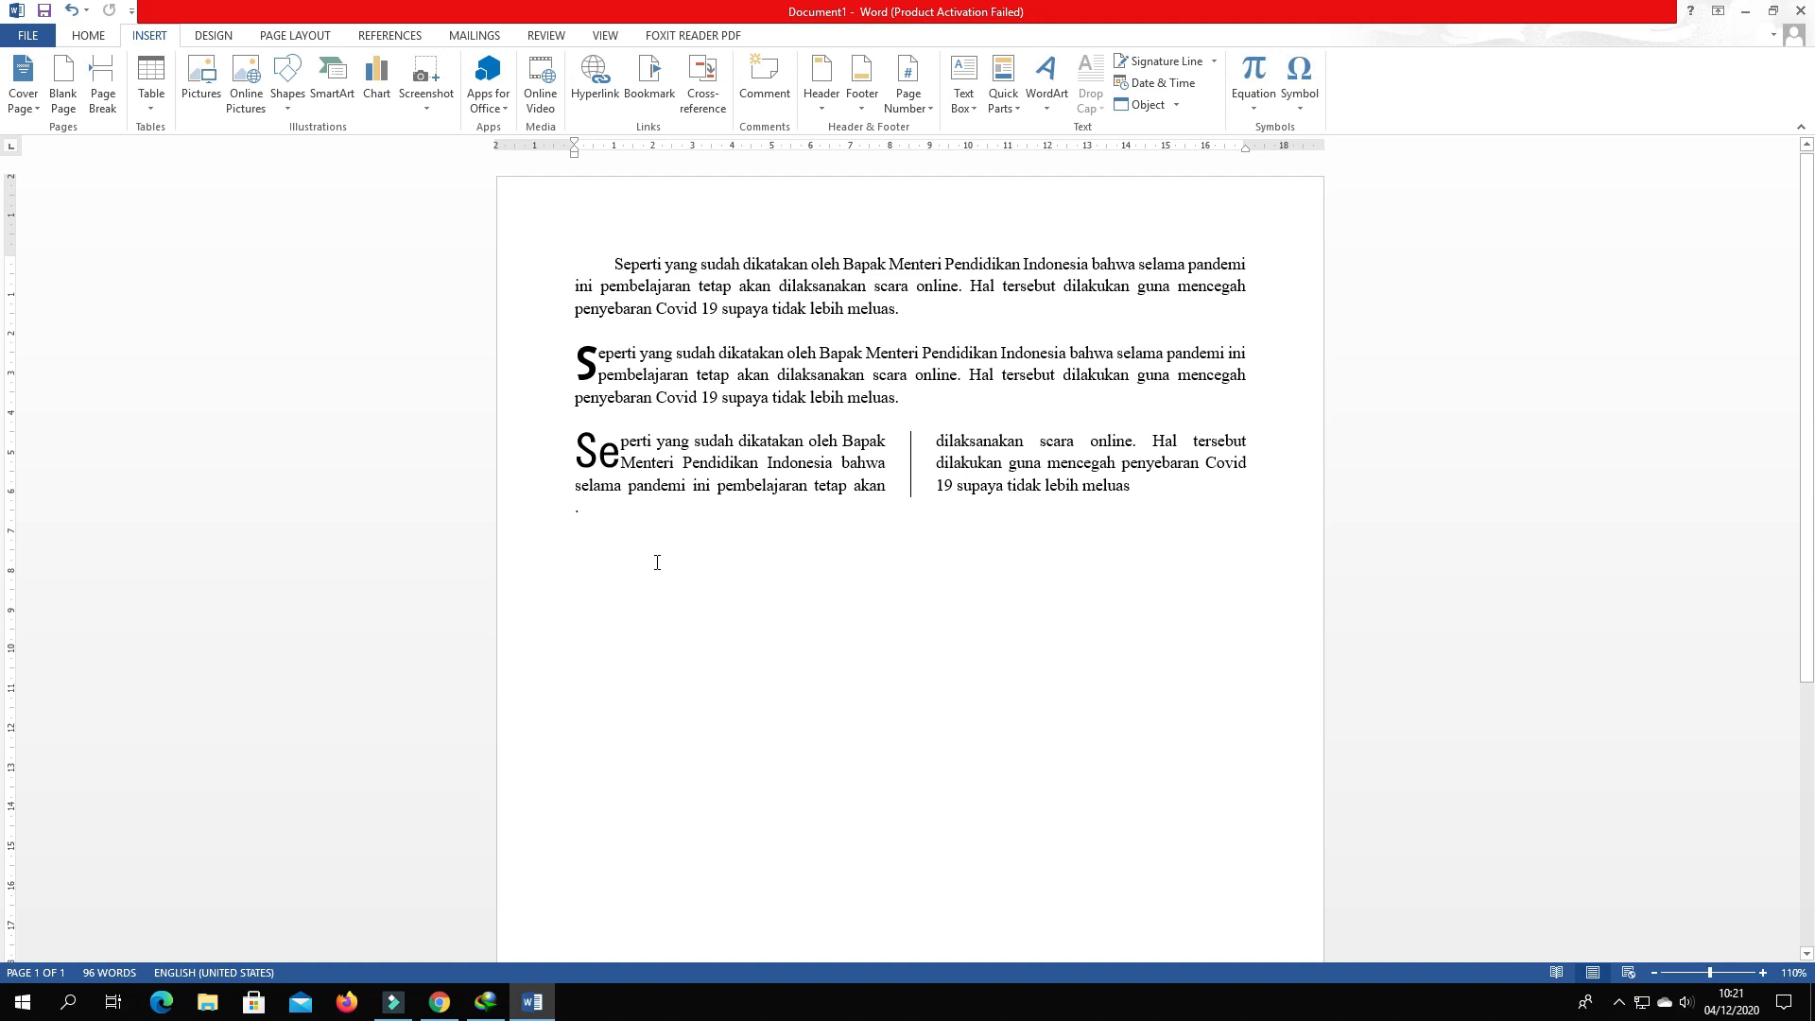
pyautogui.write('INDENTASI')
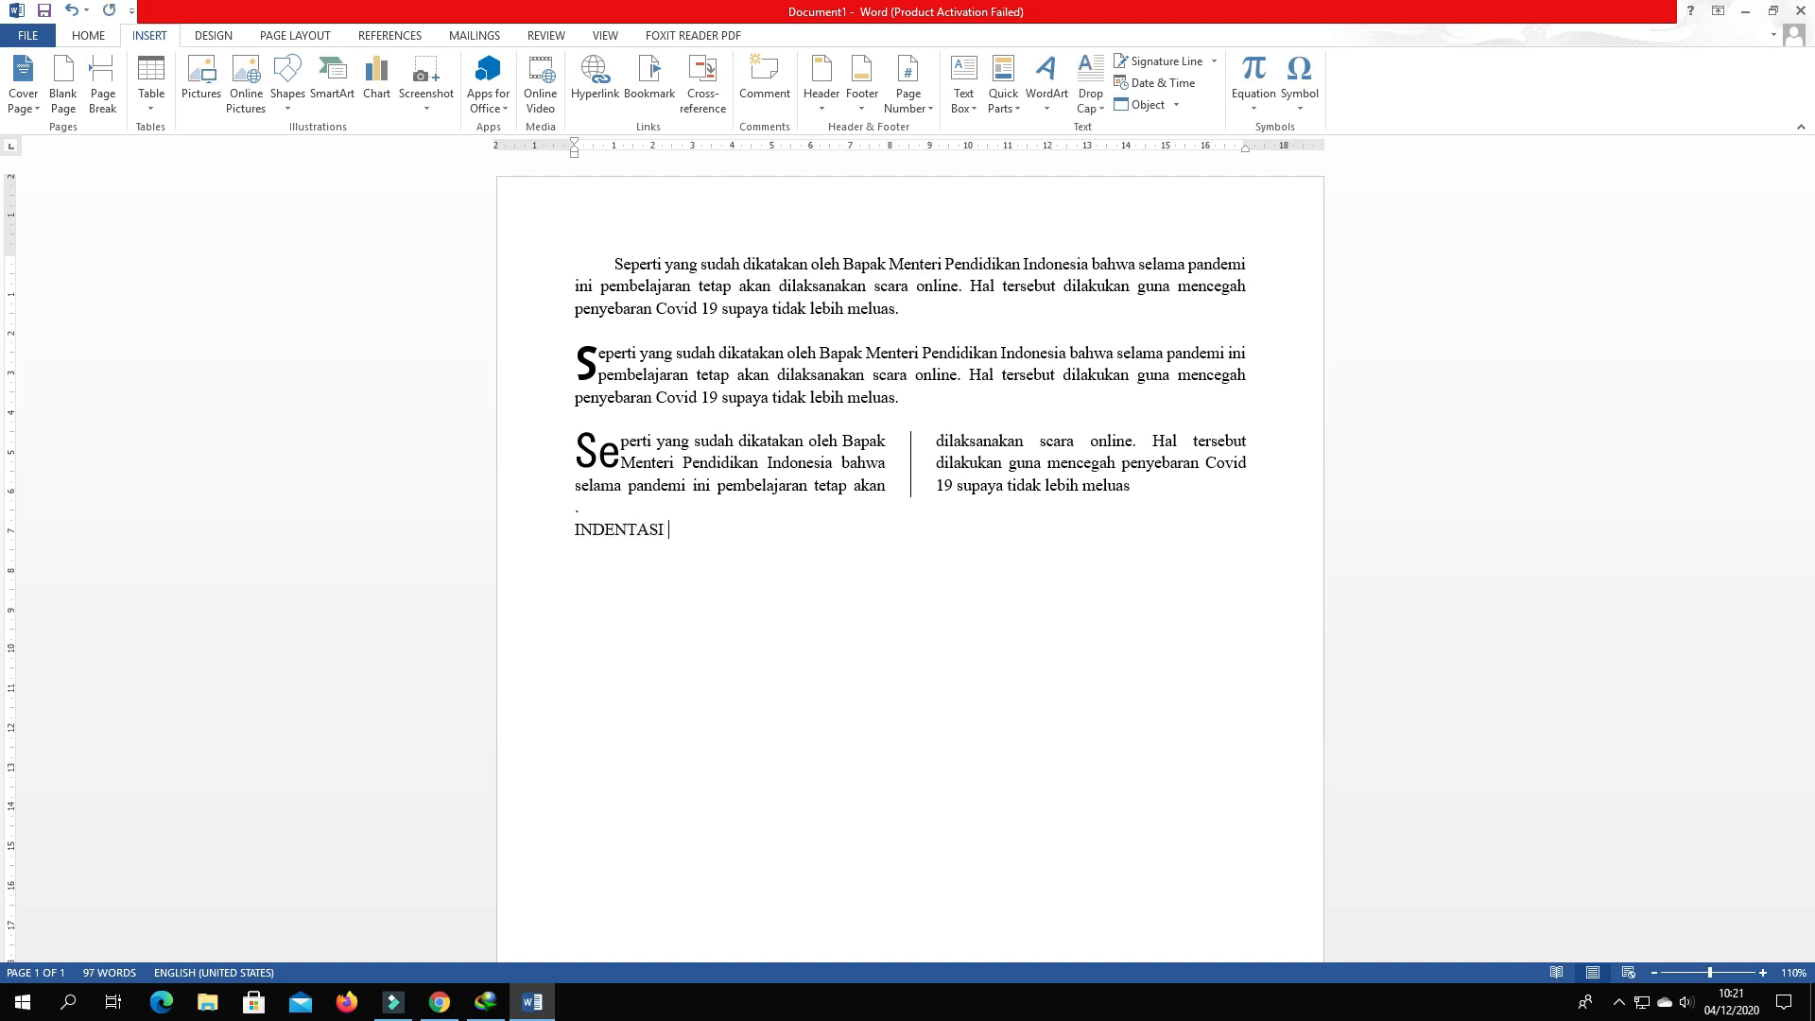
pyautogui.write(' : ADA 4')
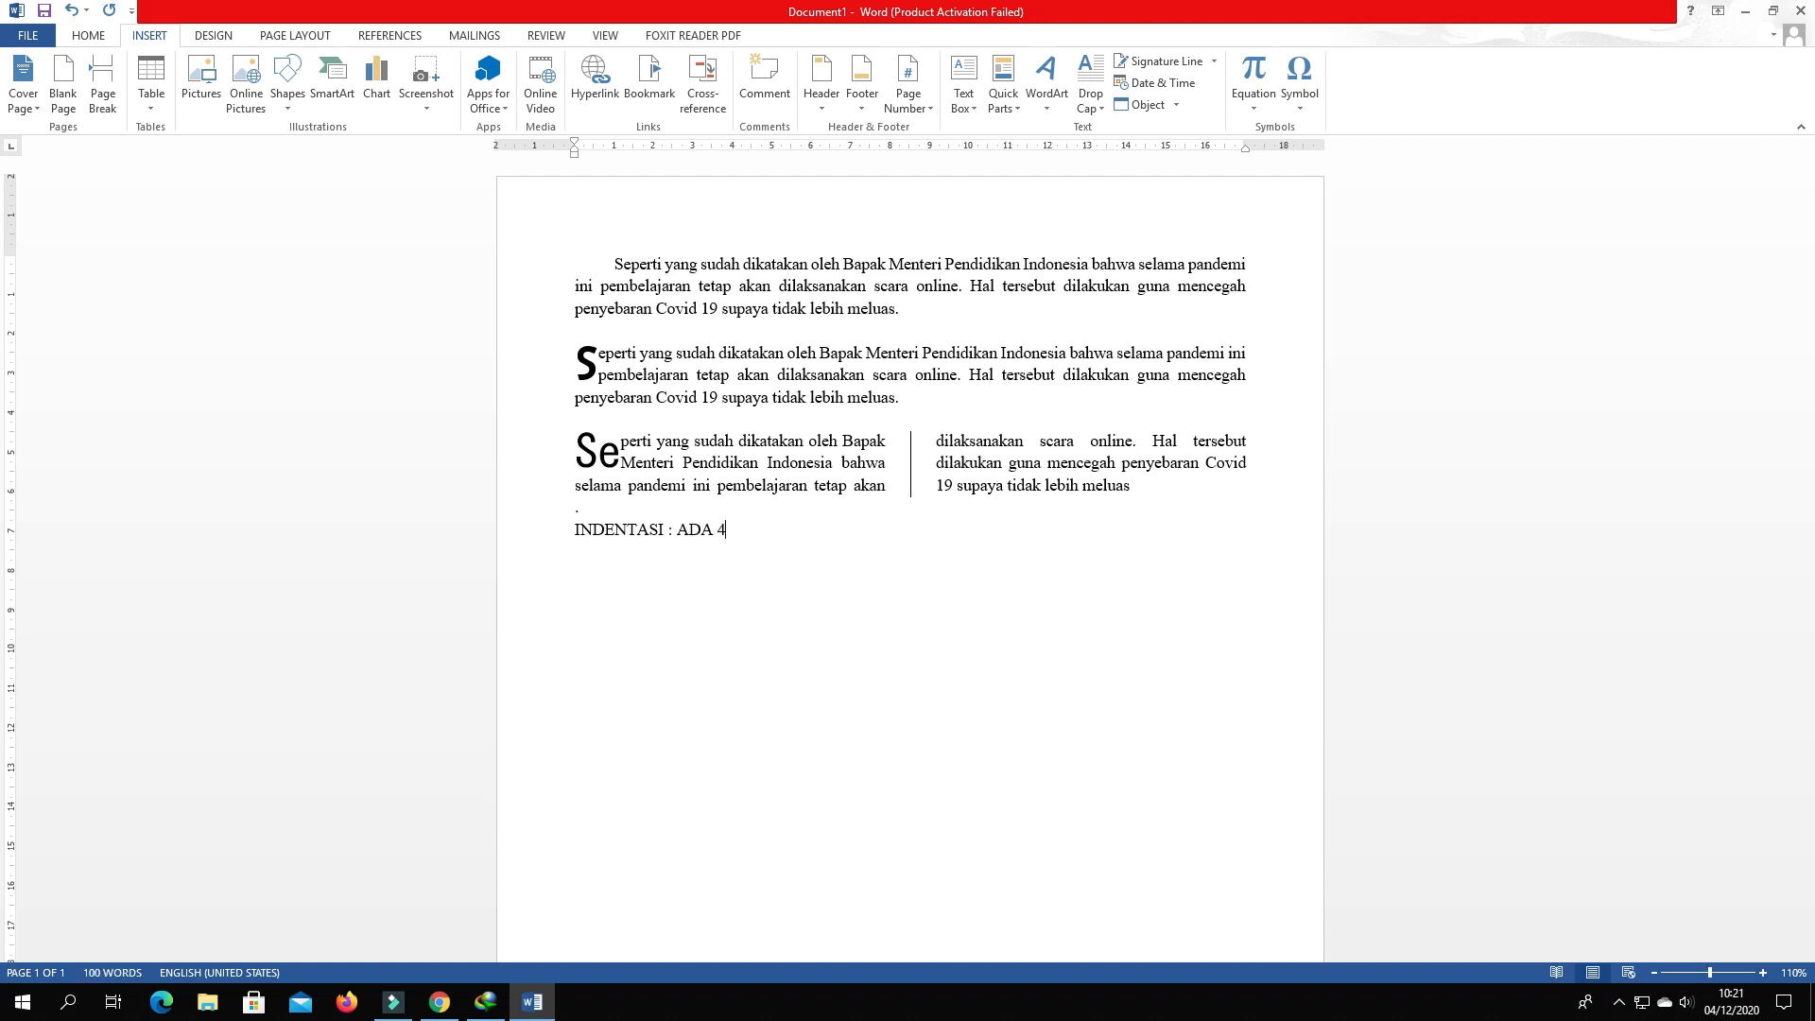
# - Start a numbered list below the "INDENTASI : ADA 4" heading with the item "FIRST LINE INDENT : UNTUK MENGGESER BARIS PERTAMA"
pyautogui.press('Return')
pyautogui.write('1. fIS')
pyautogui.press('BackSpace')
pyautogui.press('BackSpace')
pyautogui.press('BackSpace')
pyautogui.write('S')
pyautogui.press('BackSpace')
pyautogui.press('BackSpace')
pyautogui.write('SIRS')
pyautogui.write('T')
pyautogui.press('BackSpace')
pyautogui.press('BackSpace')
pyautogui.press('BackSpace')
pyautogui.press('BackSpace')
pyautogui.press('BackSpace')
pyautogui.write('1. FIRST LINE INDENT')
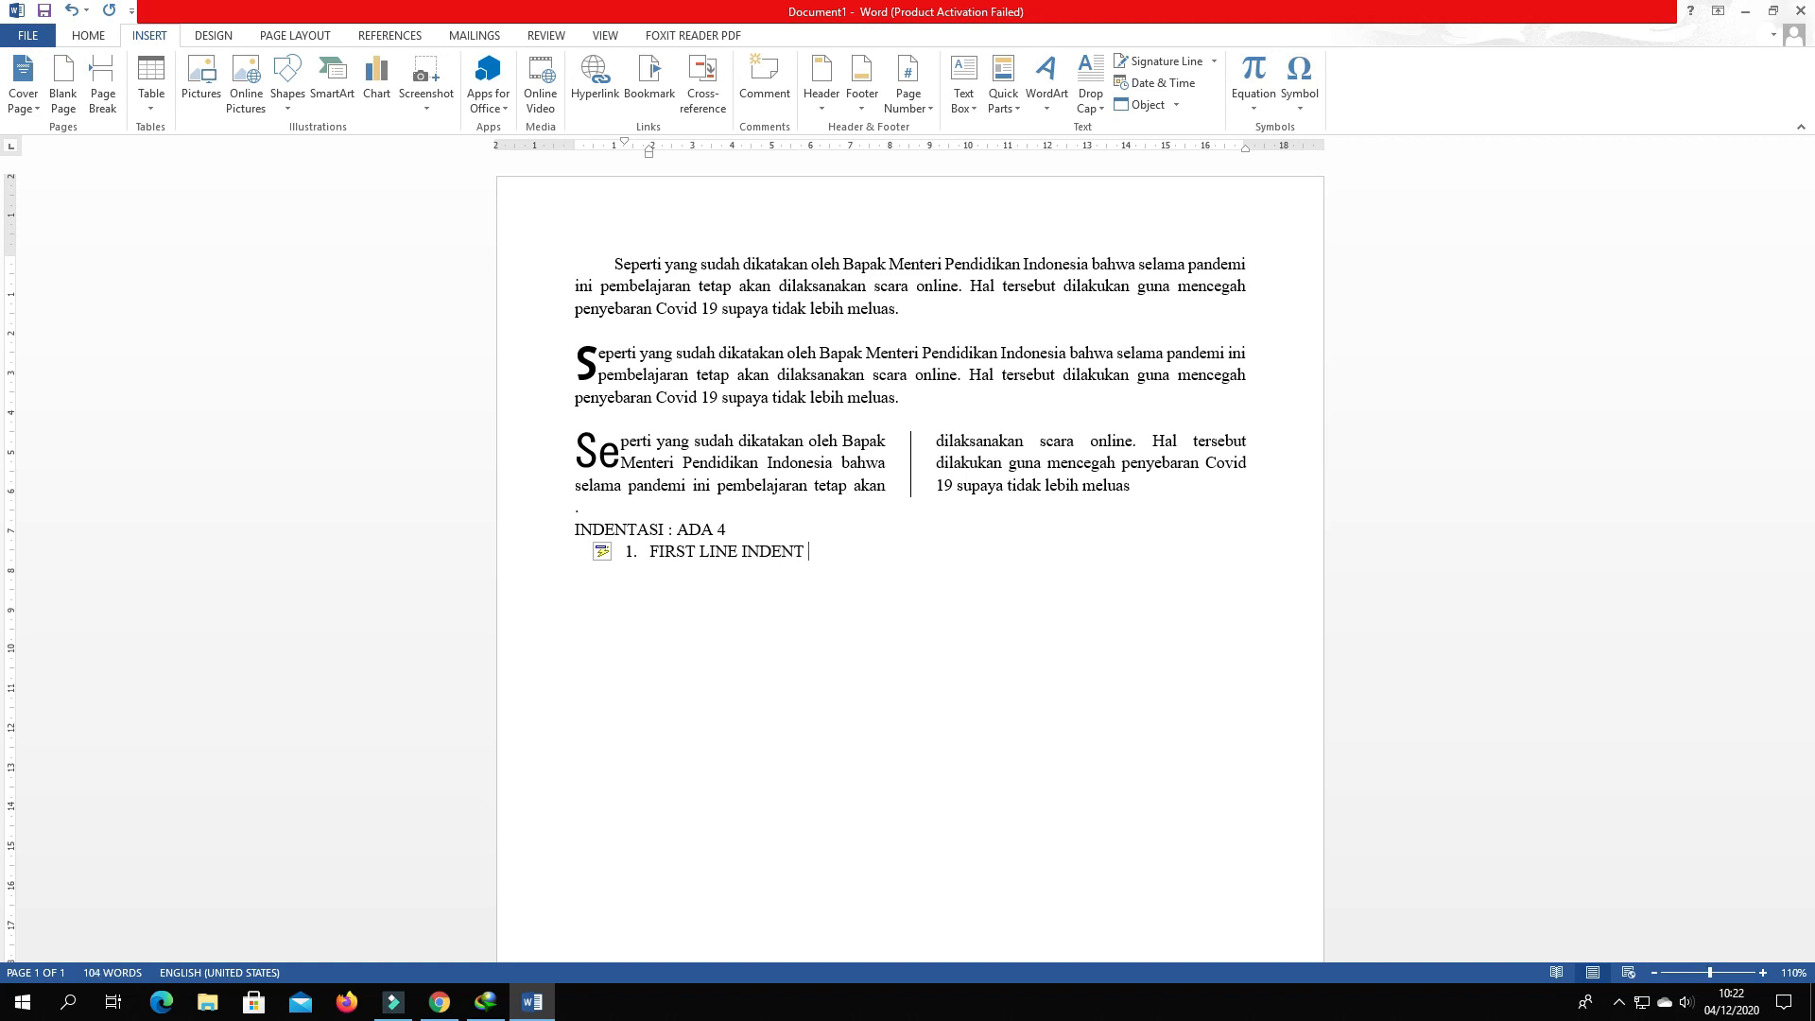
pyautogui.write(' : UNTUK MENGGESER ')
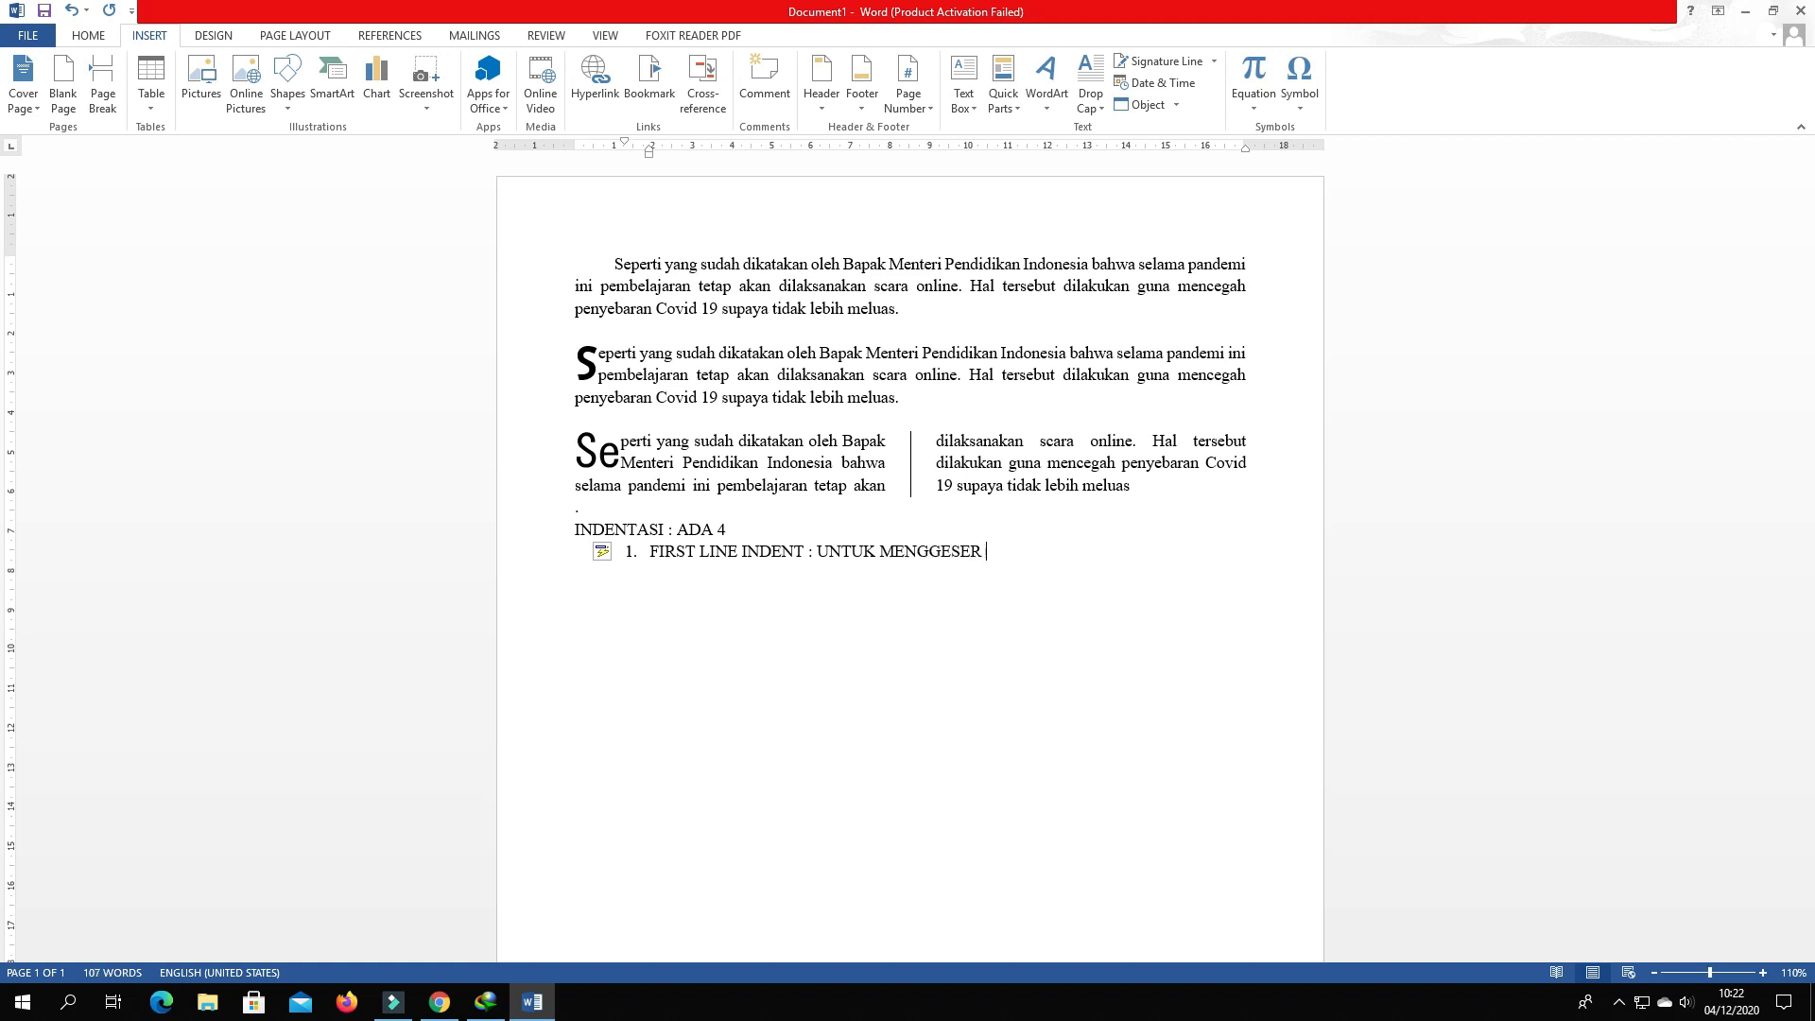
pyautogui.write('BARIS PERTAMA')
# - Add the second list item "HANGING INDENT : UNTUK MENGGESER BARIS KE 2,3, 4 DST"
pyautogui.press('Return')
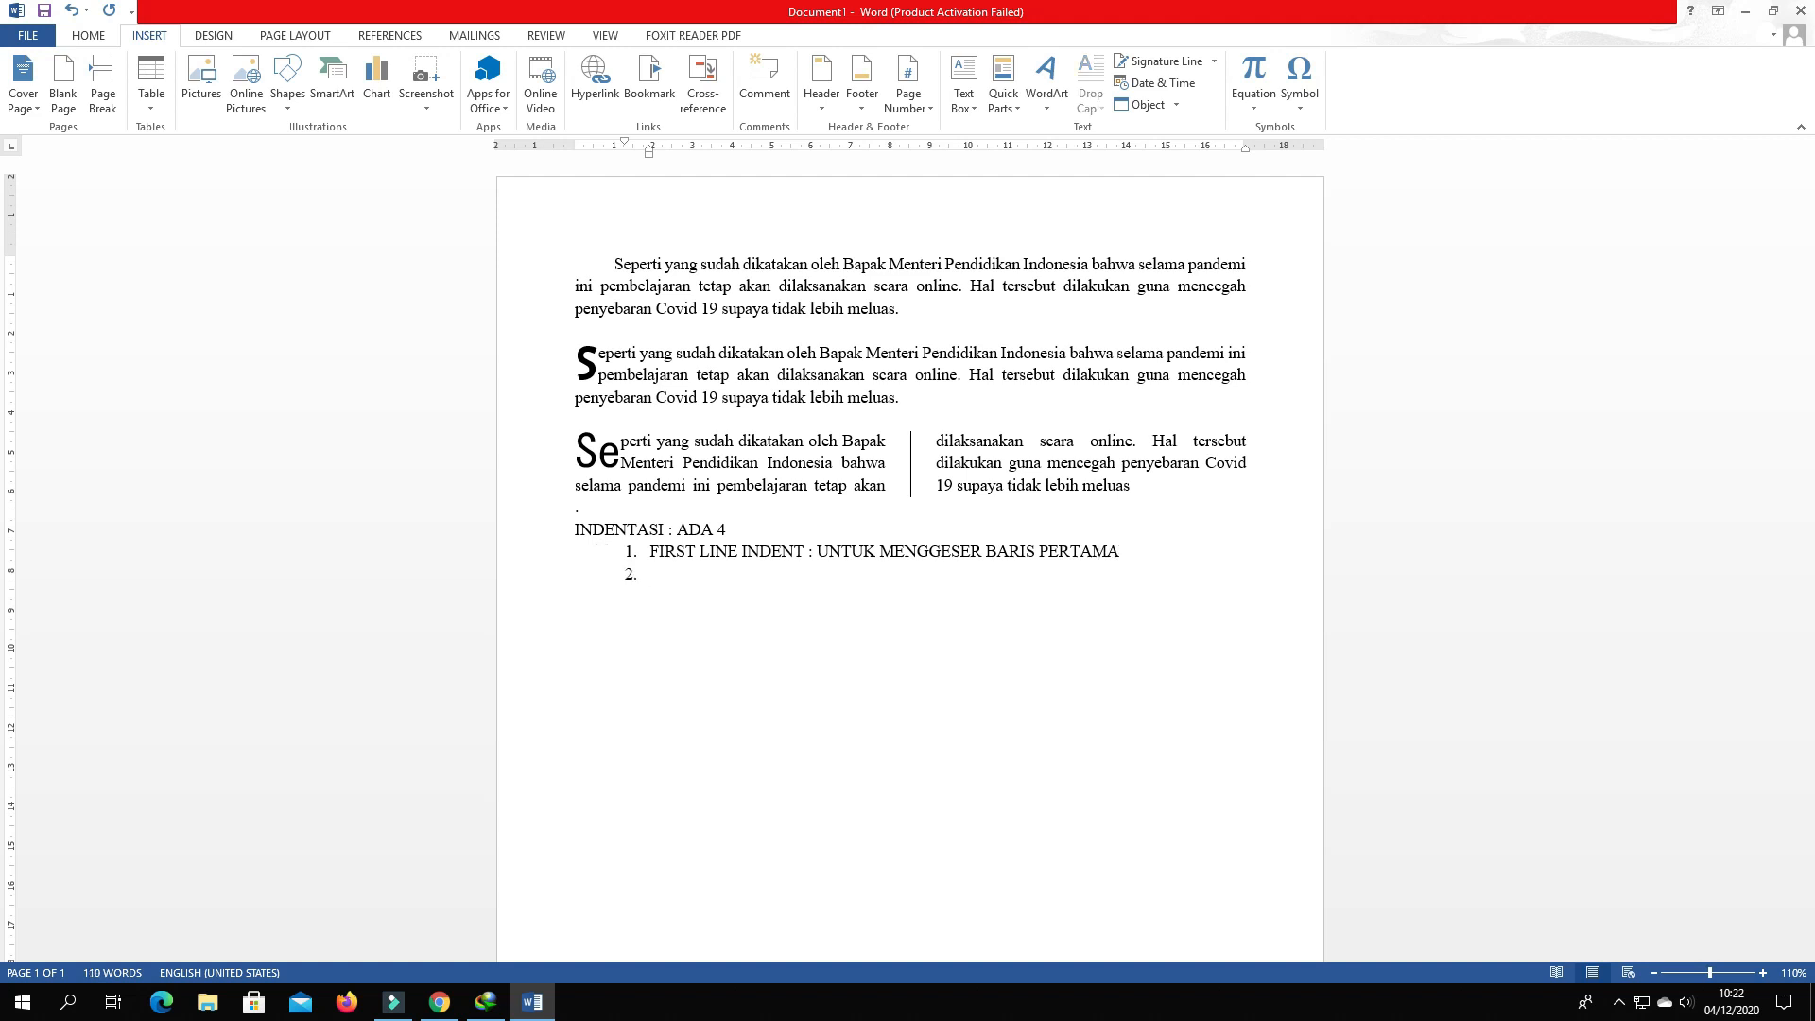
pyautogui.write('HANGING INDENT')
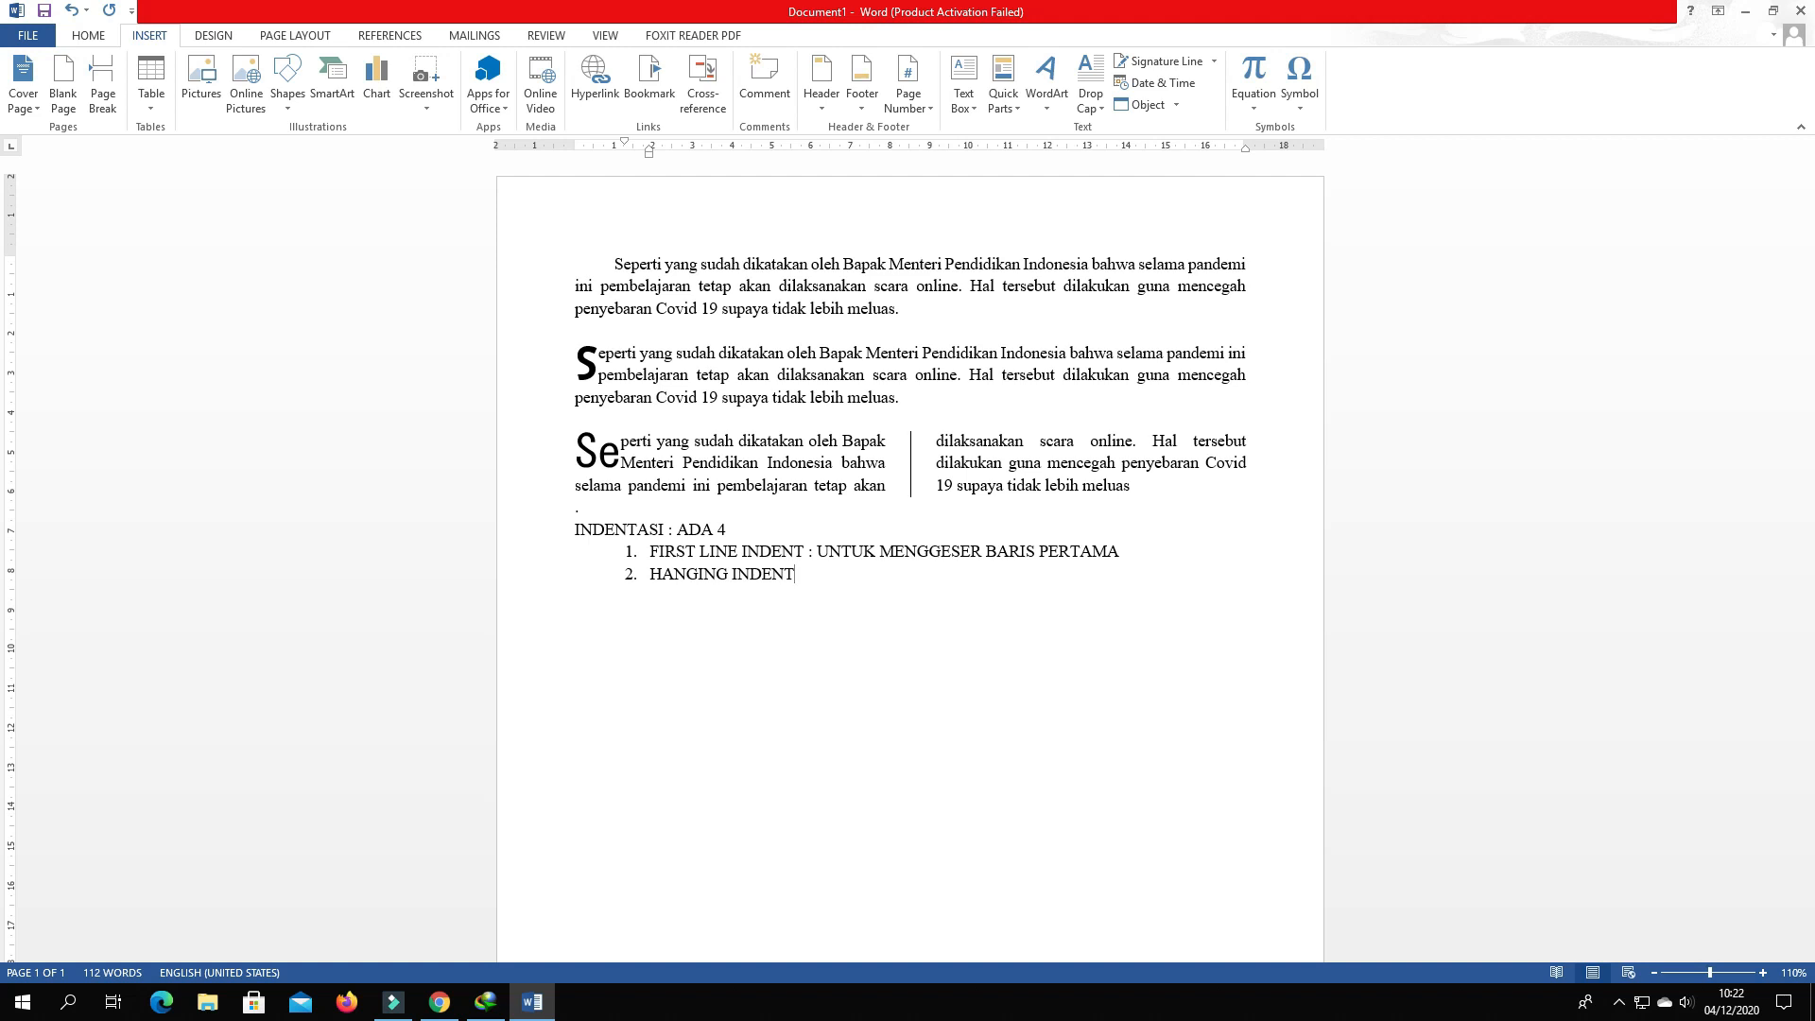
pyautogui.write(' : UNTUK MENGGESER BARS')
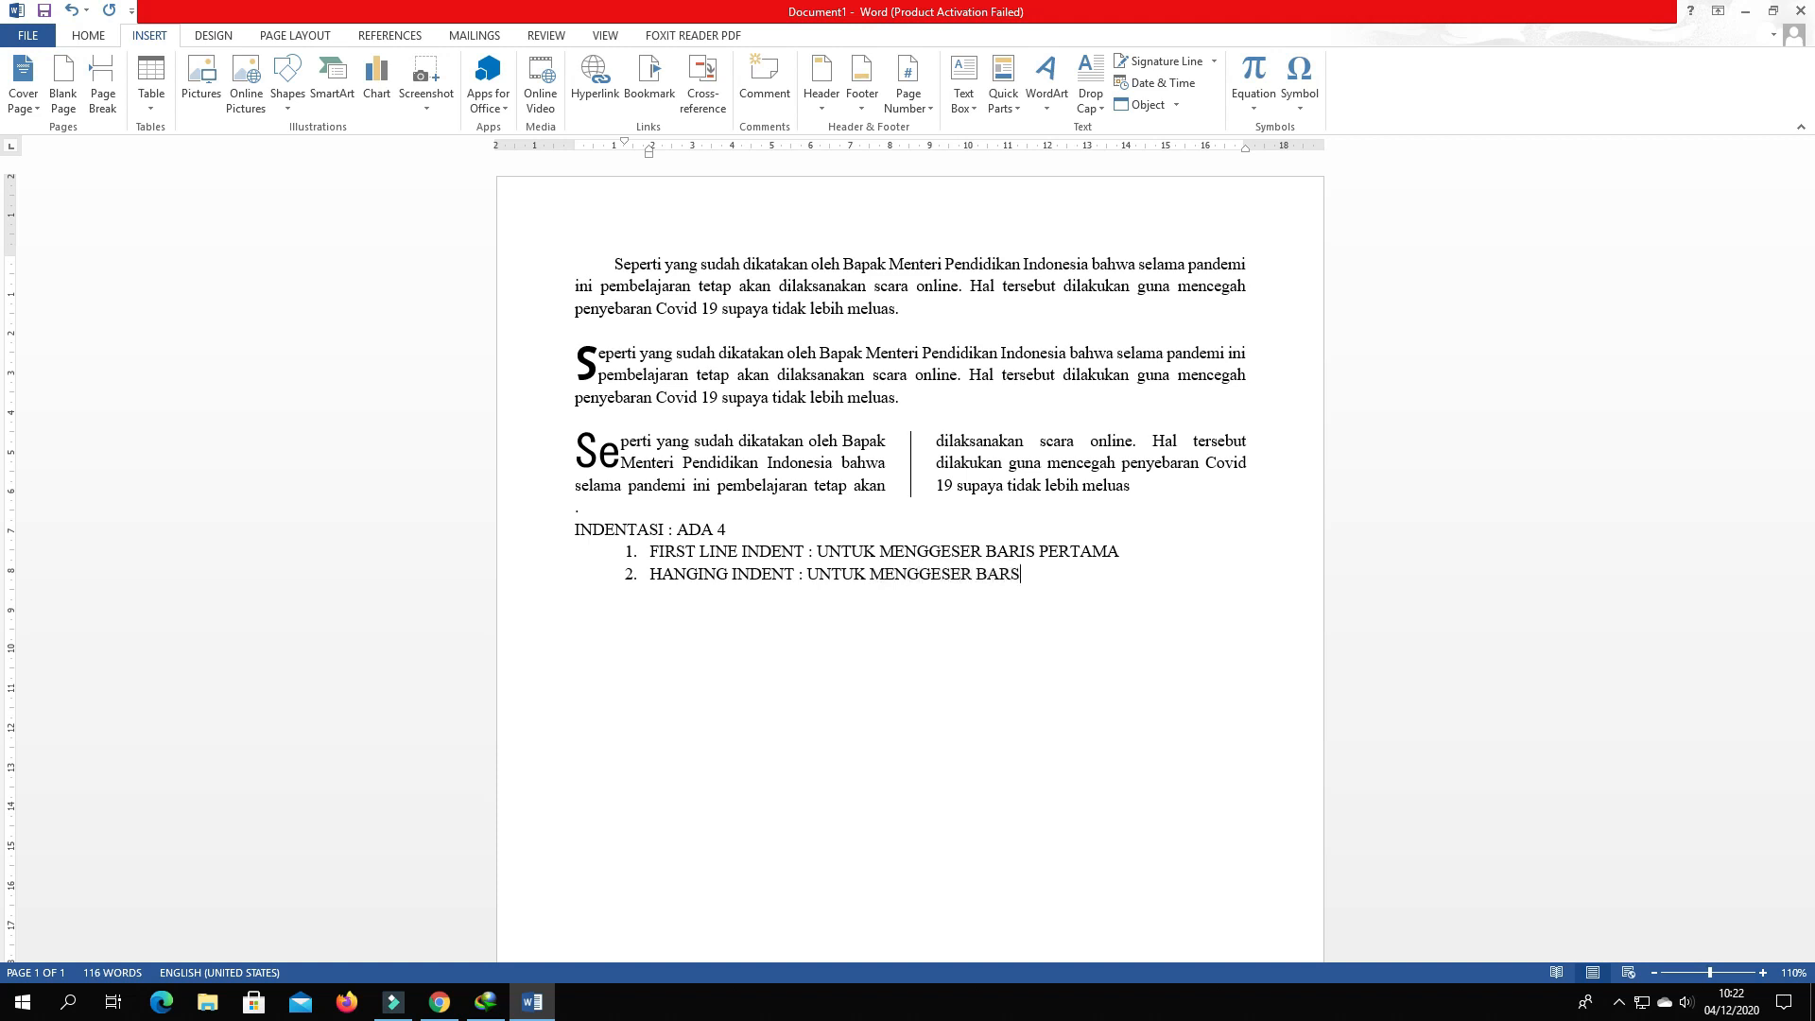
pyautogui.press('BackSpace')
pyautogui.write('IS KE 2,3, 4 DST')
# - Add the third list item "LEFT INDENT : UNTUK MENGGESER SEMUA BARIS KIRI"
pyautogui.press('Return')
pyautogui.write('LEFT INDENT')
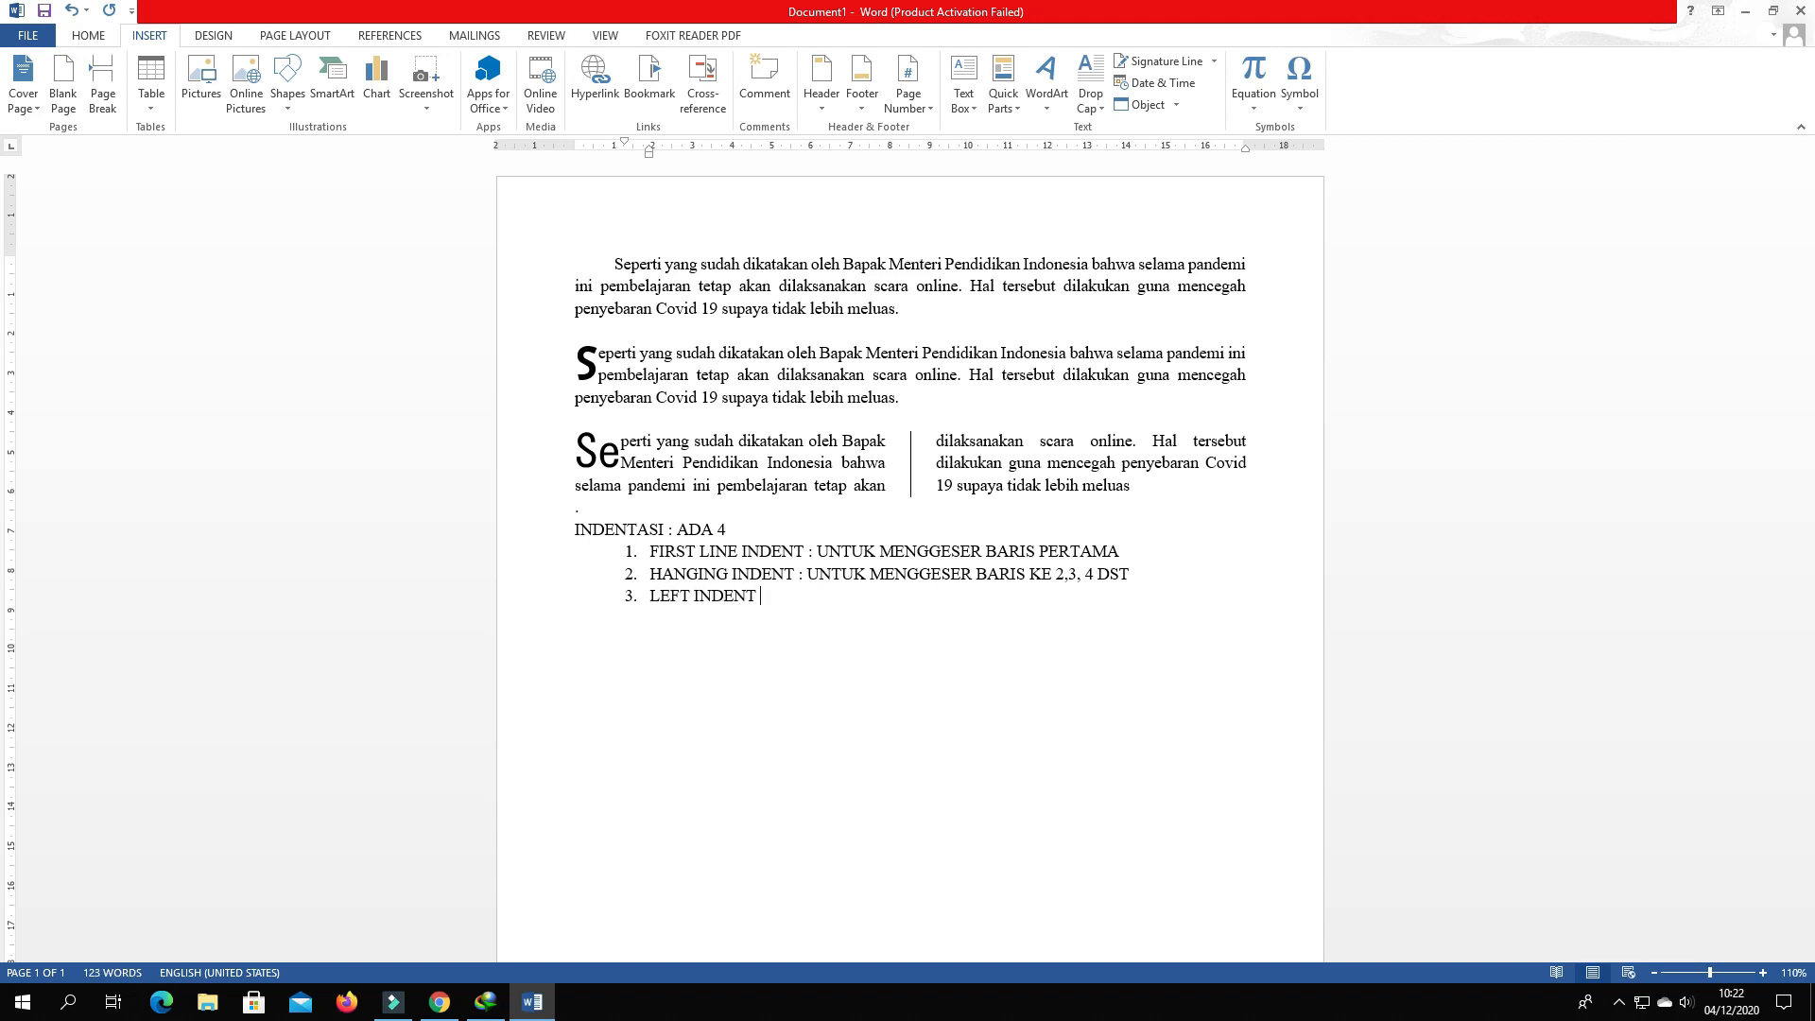
pyautogui.write(' : UNTUK MENGGESER SEMUA ')
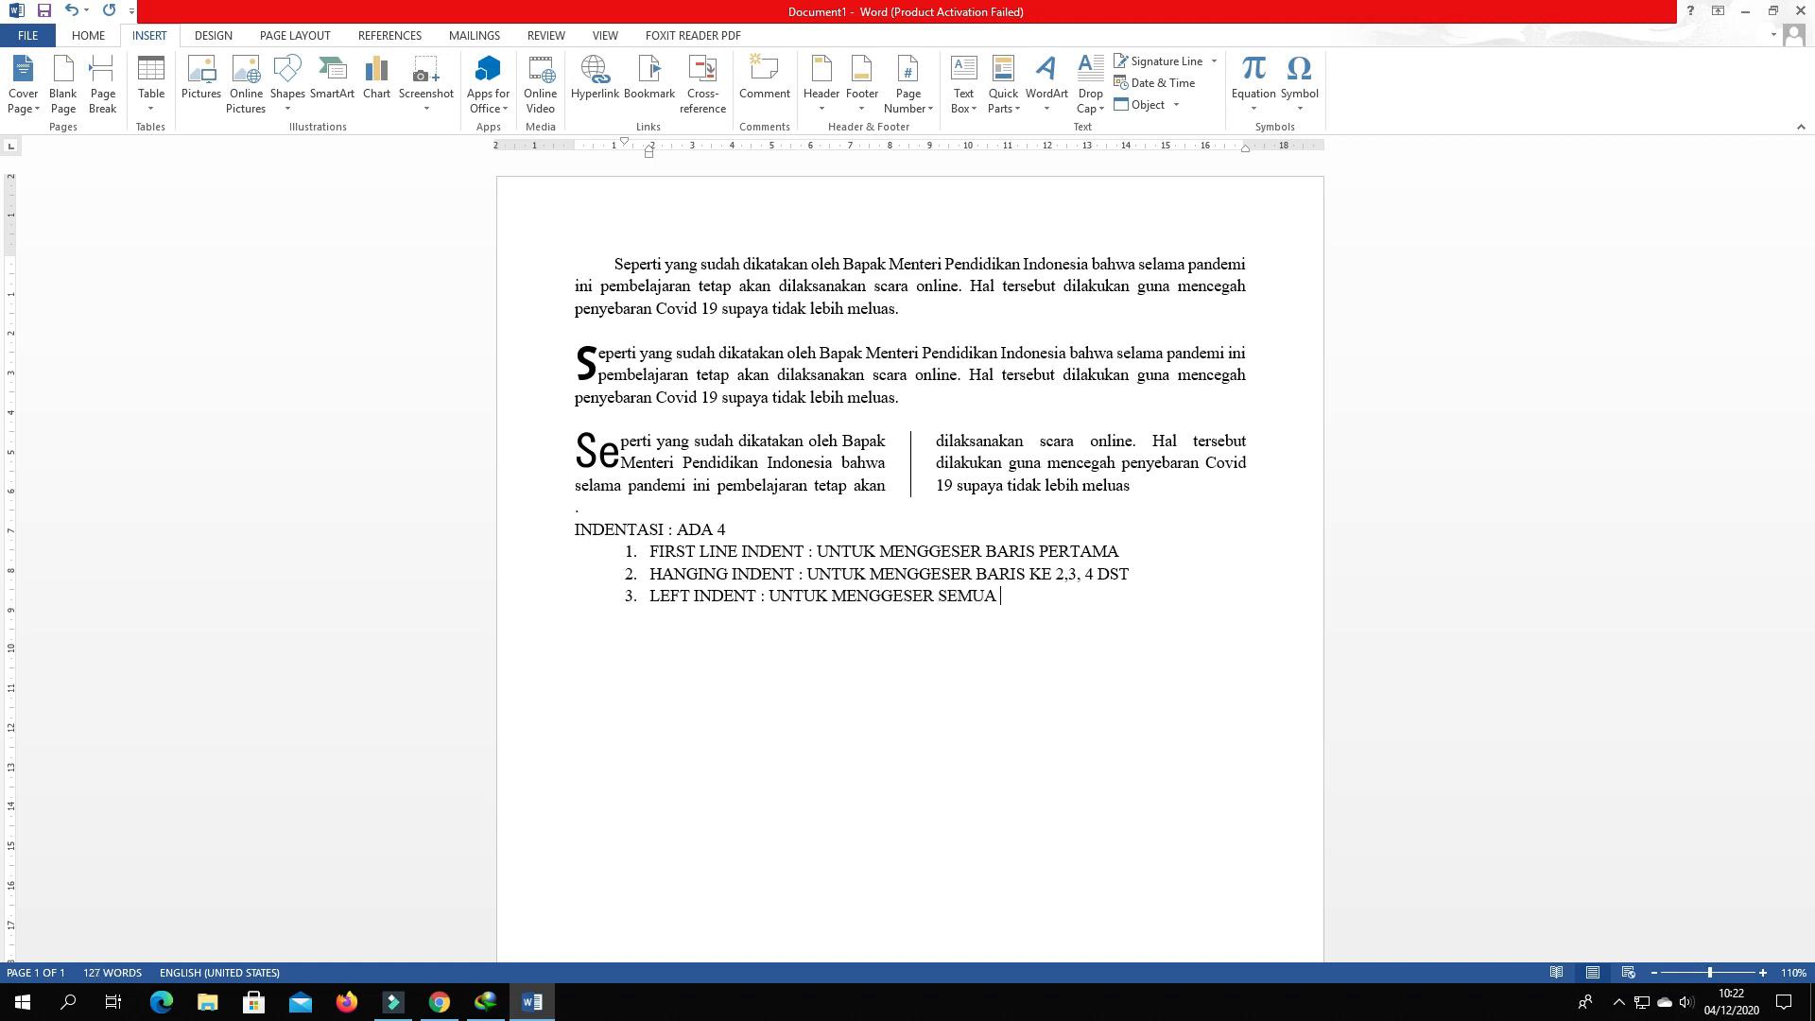
pyautogui.write('BARIS KIRI')
# - Add the fourth list item "RIGHT INDENT : UNTUK MENGGESER SEMUA BARIS DI KANAN." and end the numbering on the line below it
pyautogui.press('Return')
pyautogui.write('RIGHT INDENT')
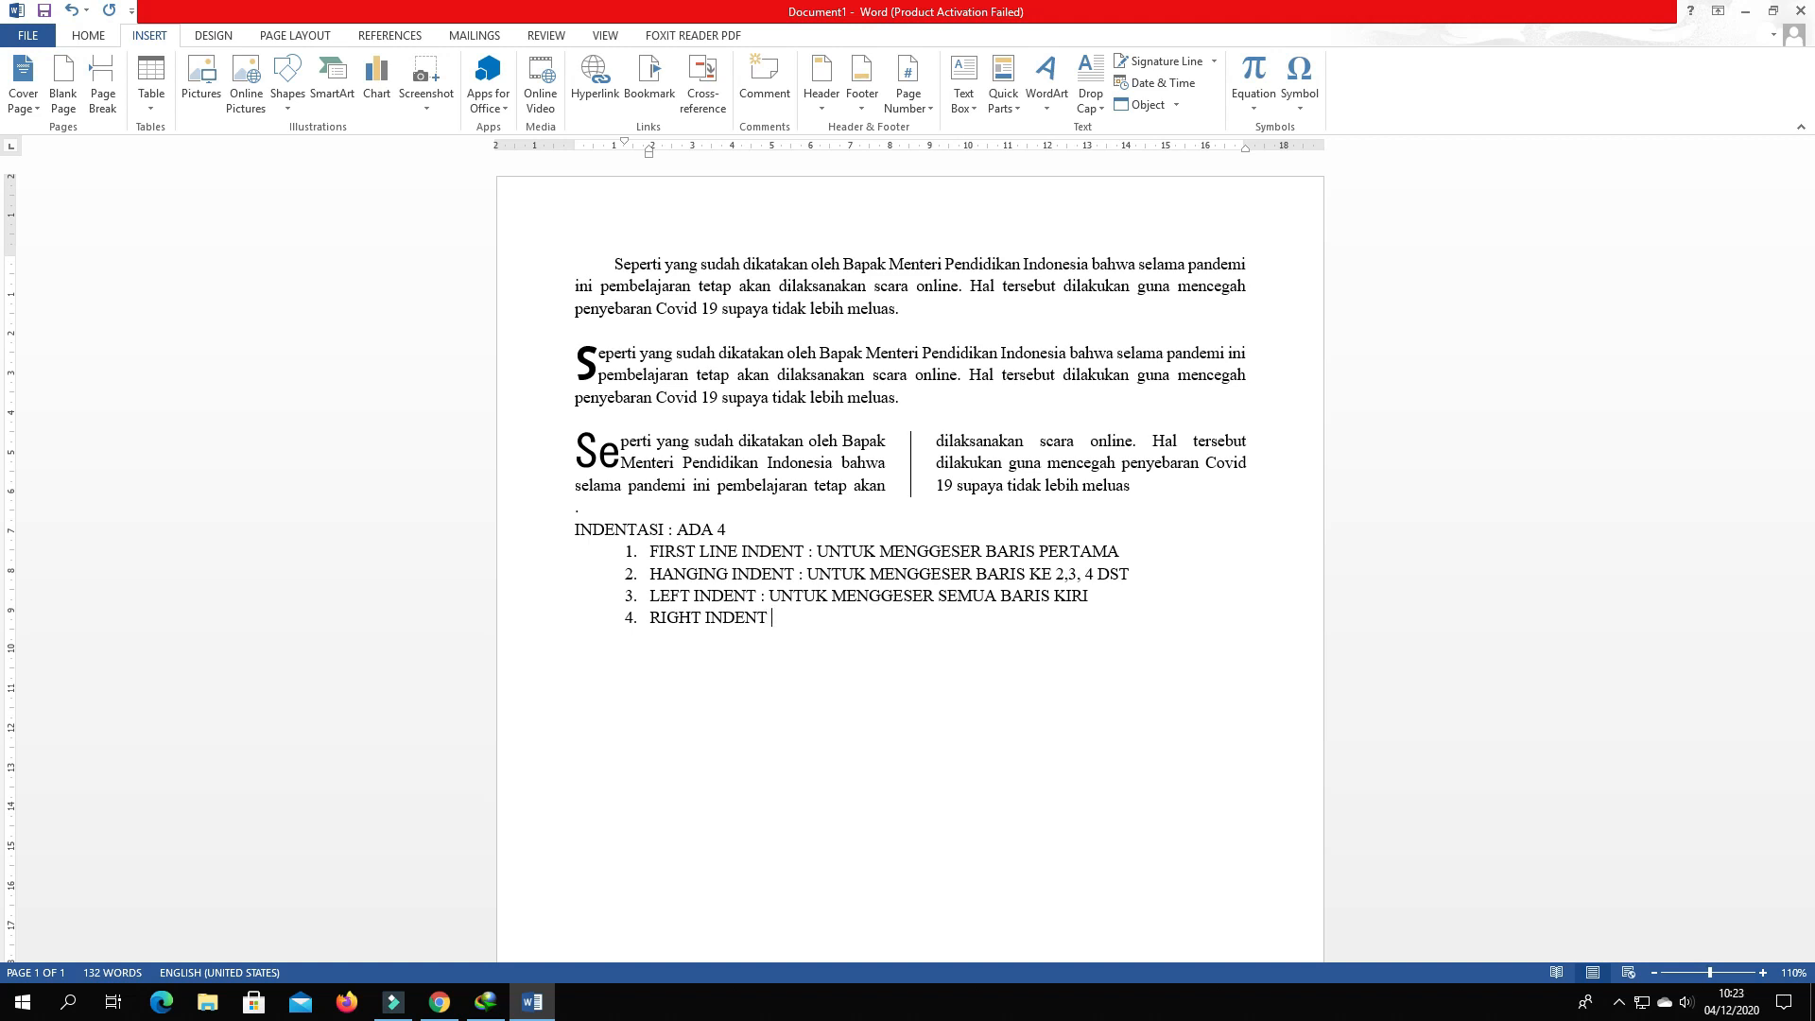
pyautogui.write(' : UNTUK MENGGESER SE')
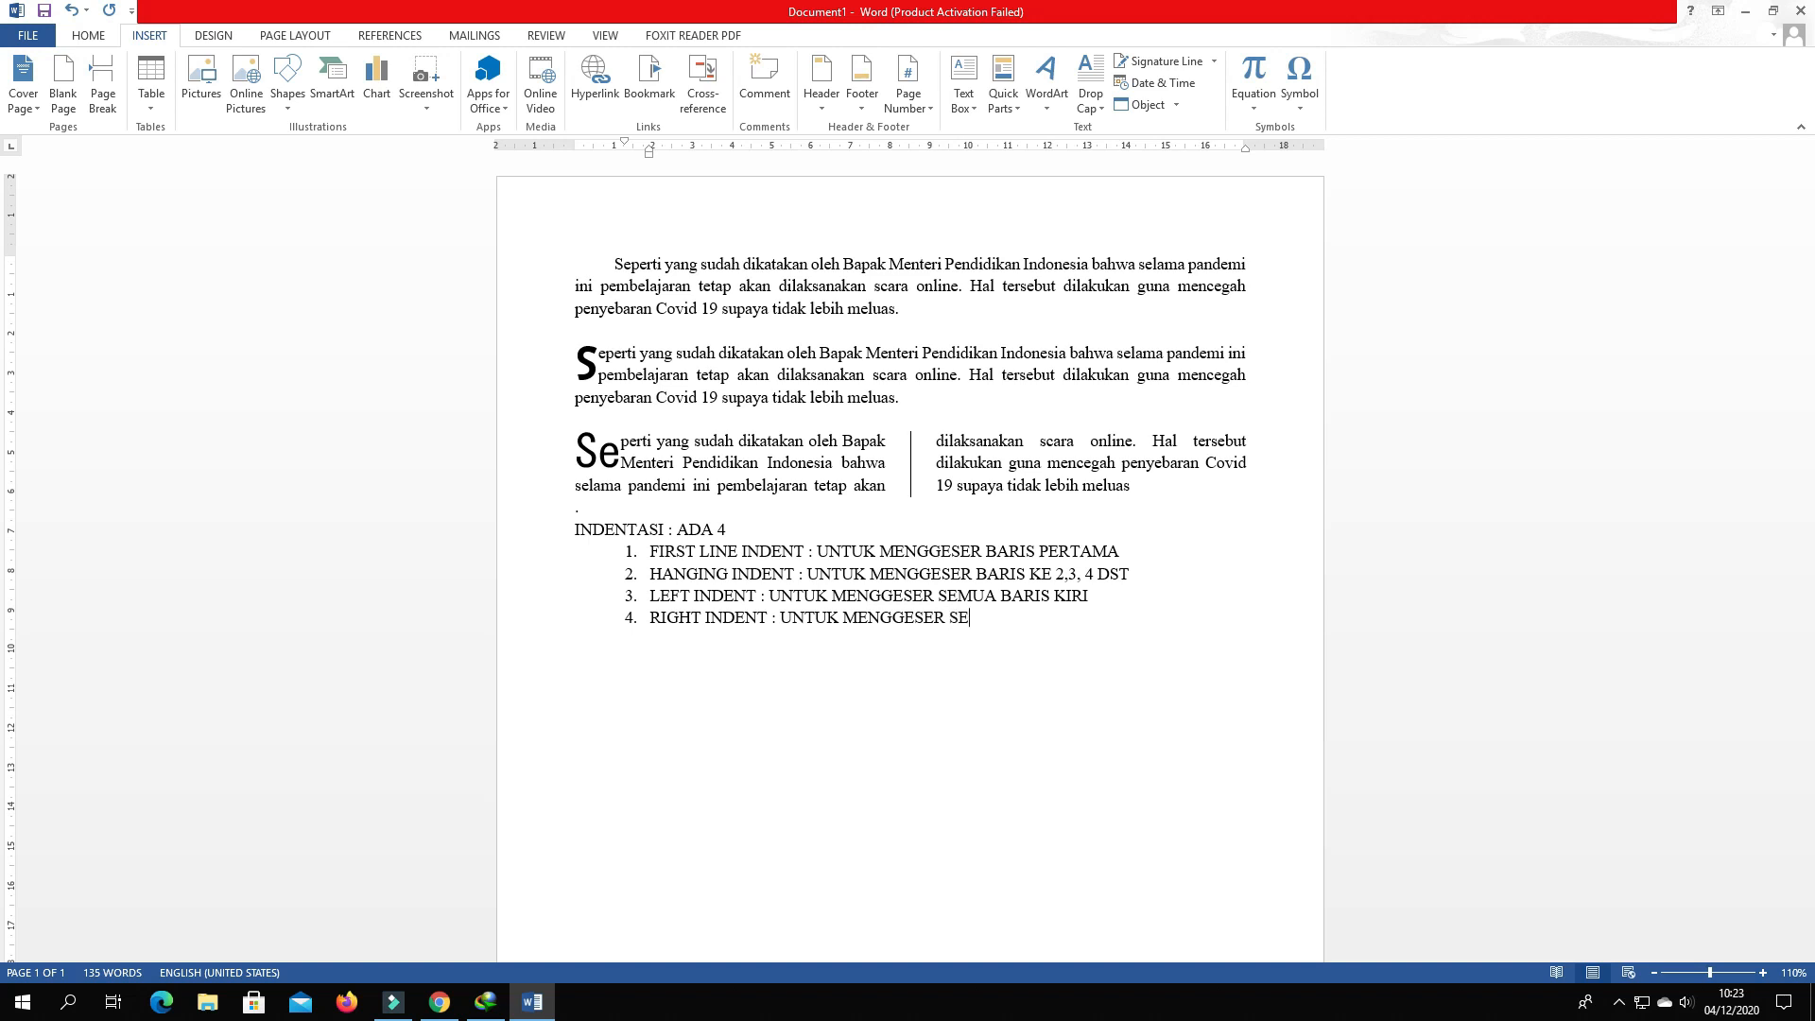
pyautogui.write('MUA BARIS DI JANAN')
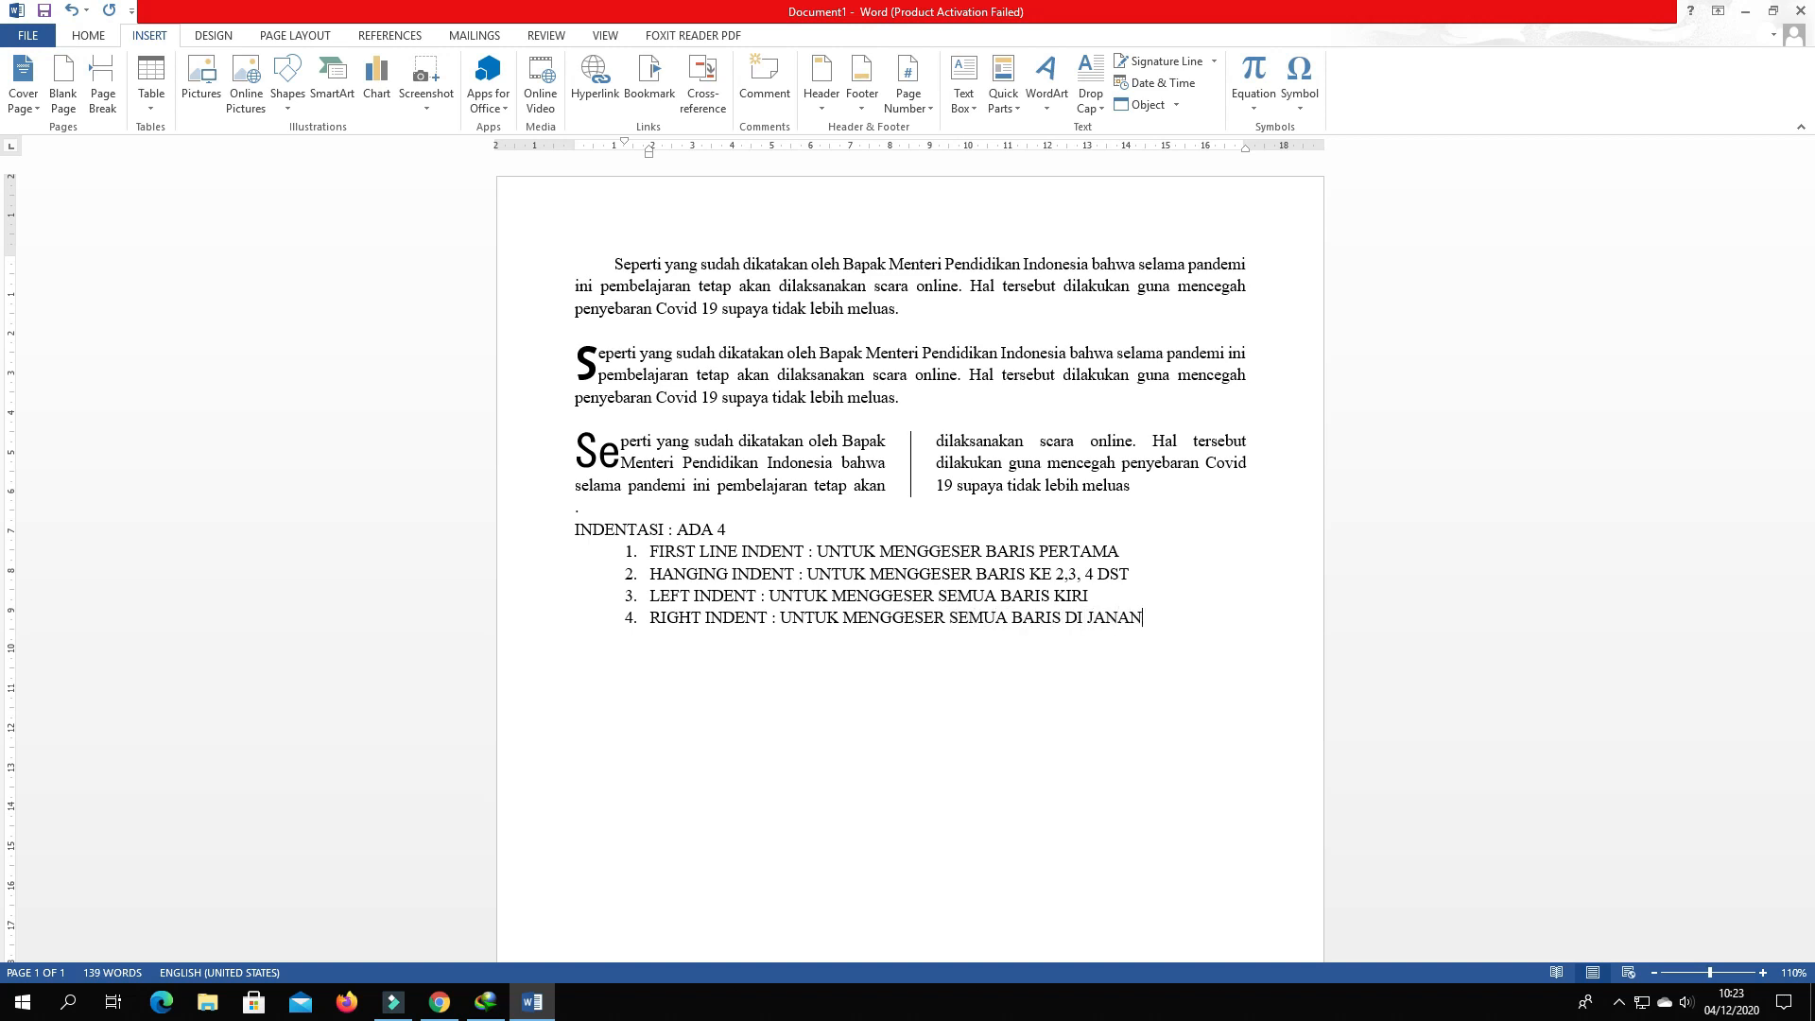
pyautogui.press('BackSpace')
pyautogui.press('BackSpace')
pyautogui.press('BackSpace')
pyautogui.press('BackSpace')
pyautogui.press('BackSpace')
pyautogui.write('KANAN.')
pyautogui.press('Return')
pyautogui.press('BackSpace')
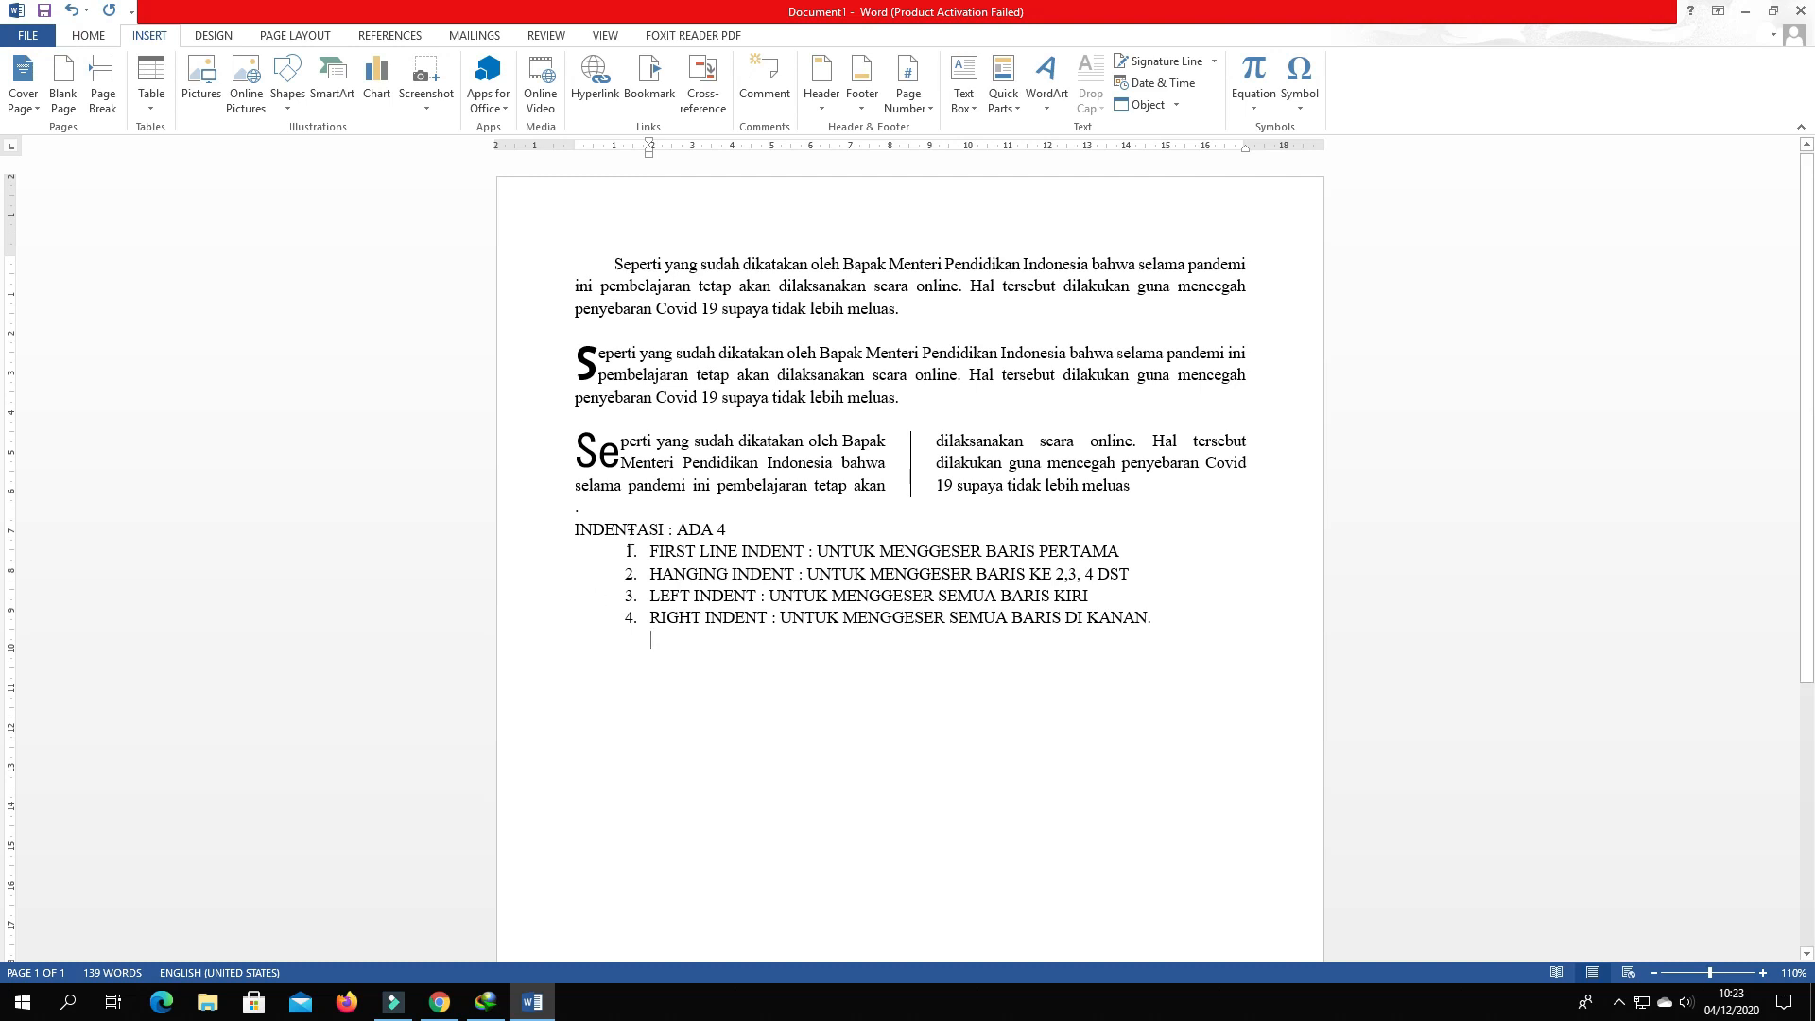
# - Enter "DROP CAP" and "COLUMN" on separate unindented lines below the numbered list, leaving one empty line after the list
pyautogui.click(619, 654)
pyautogui.write('DROP C')
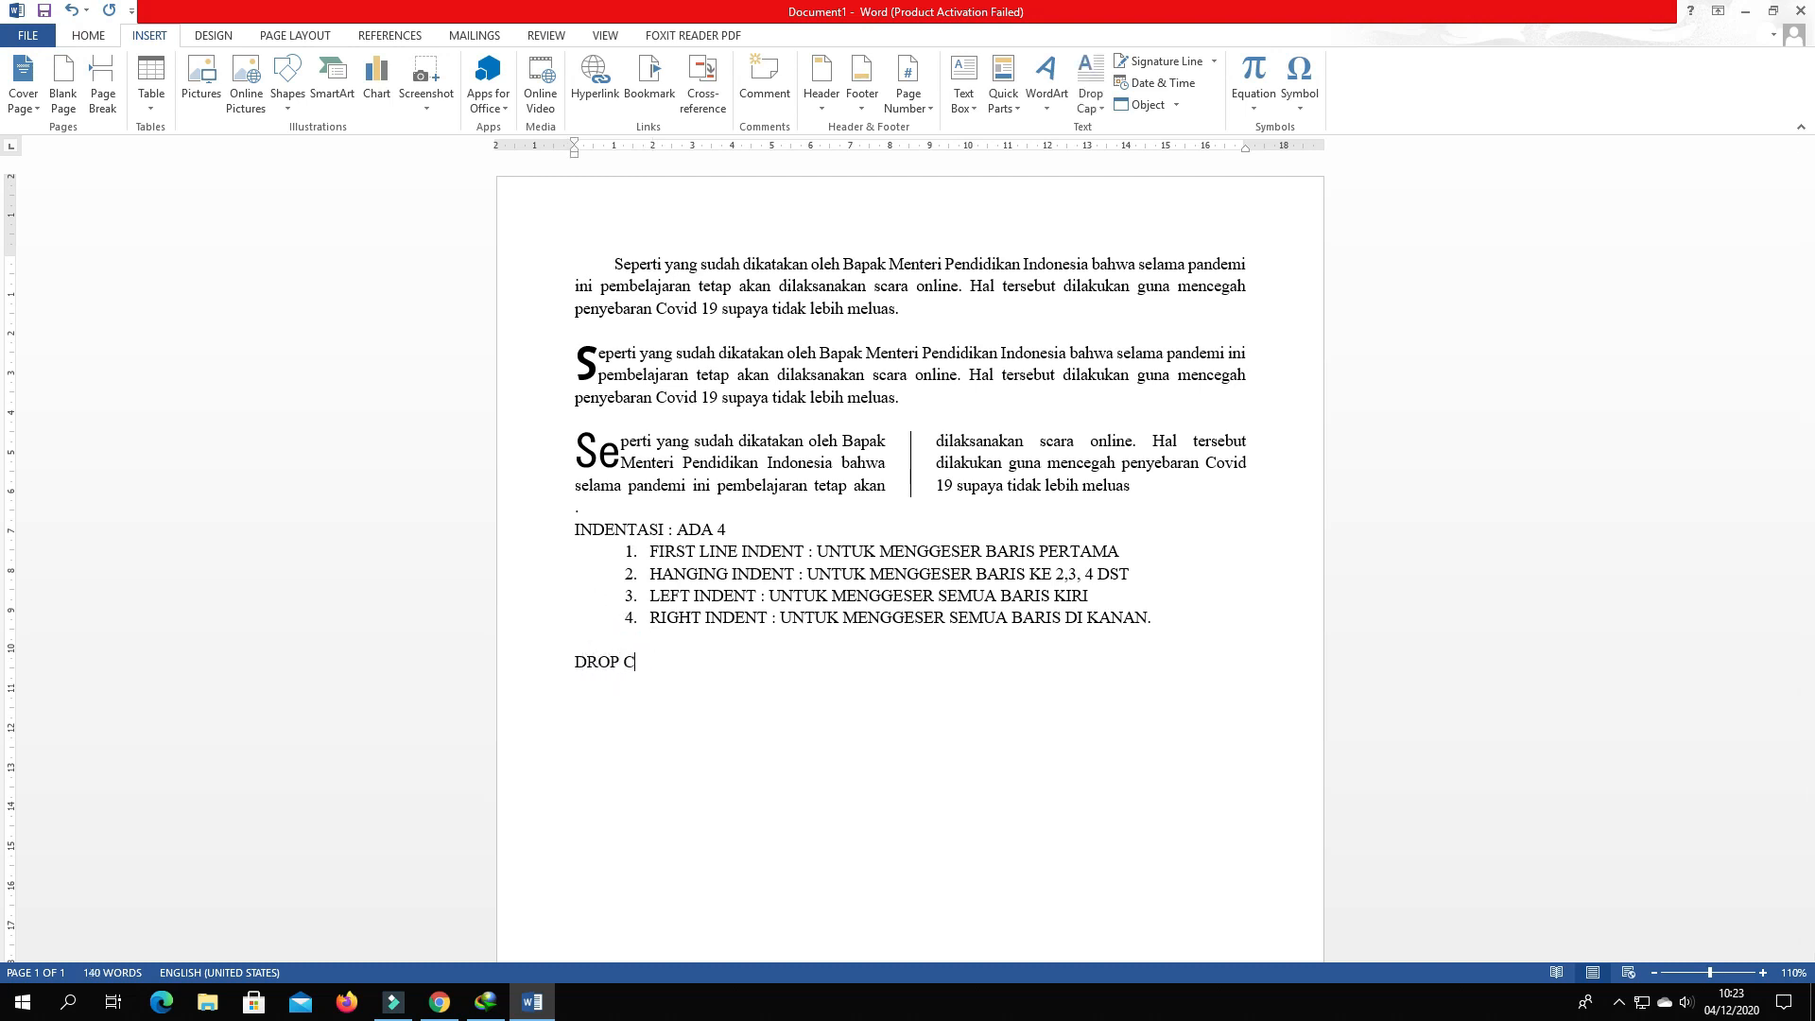
pyautogui.write('AP')
pyautogui.press('Return')
pyautogui.write('COLUMN')
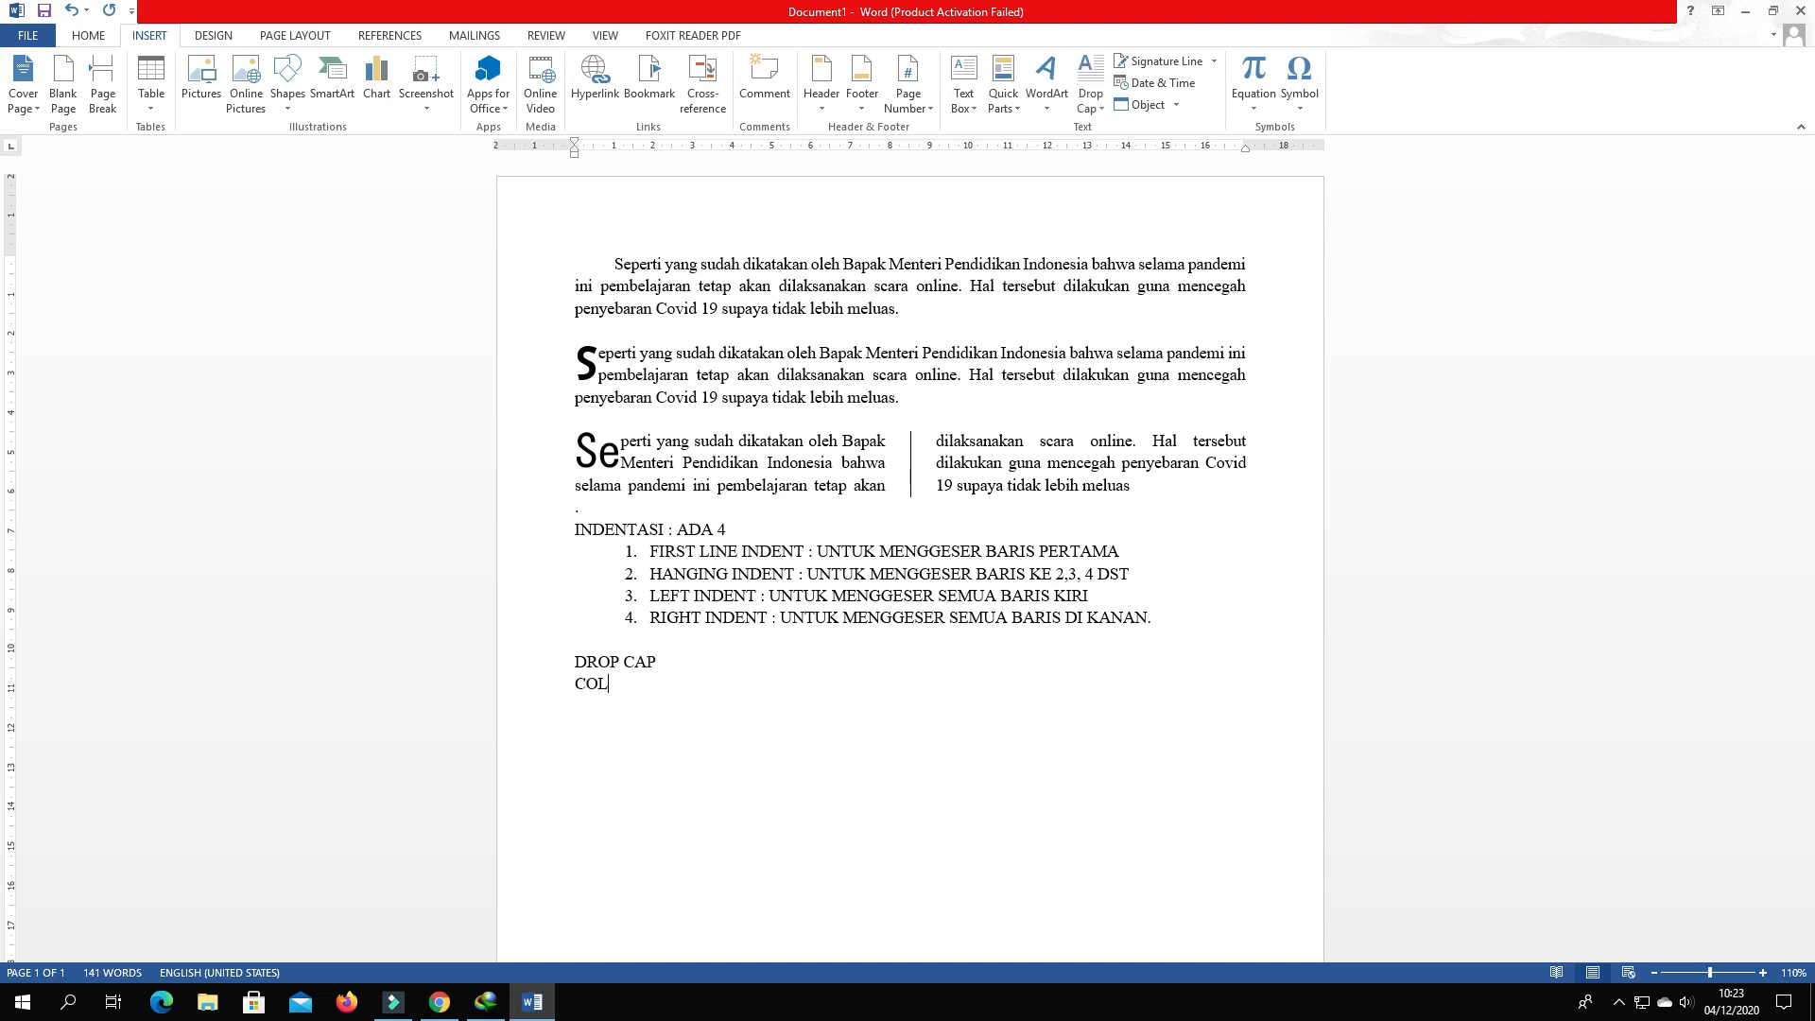